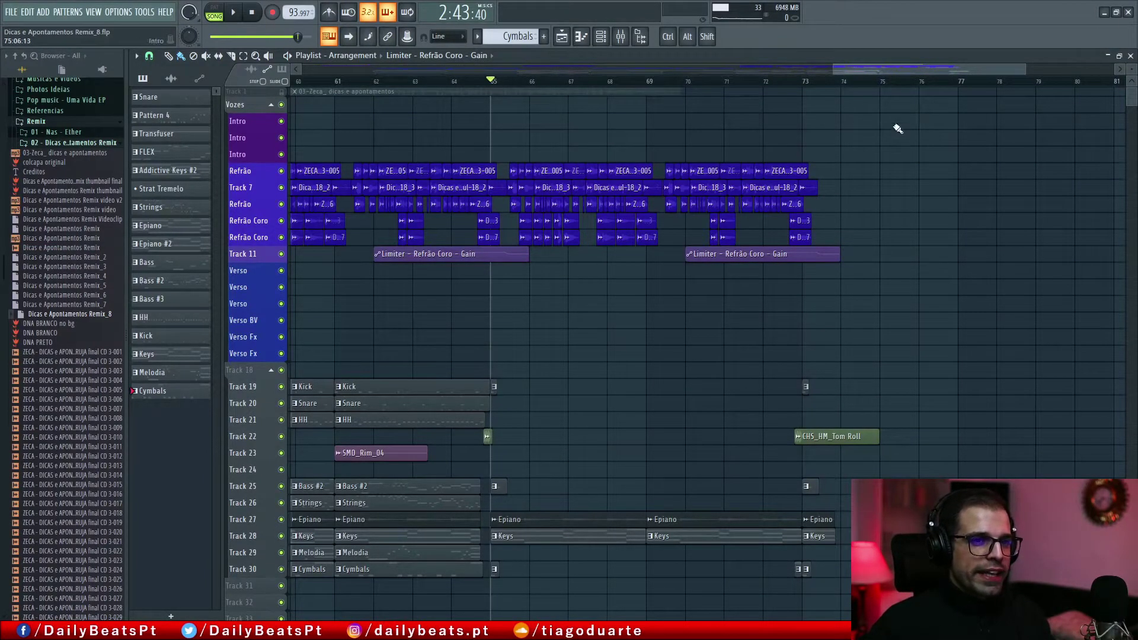
- Select the chorus vocal clips after bar 65 across the Refrão, Track 7 and Refrão Coro tracks, and clear the selection
mouse_move(887, 73)
mouse_down()
mouse_move(770, 72)
mouse_move(916, 75)
mouse_move(871, 73)
mouse_up()
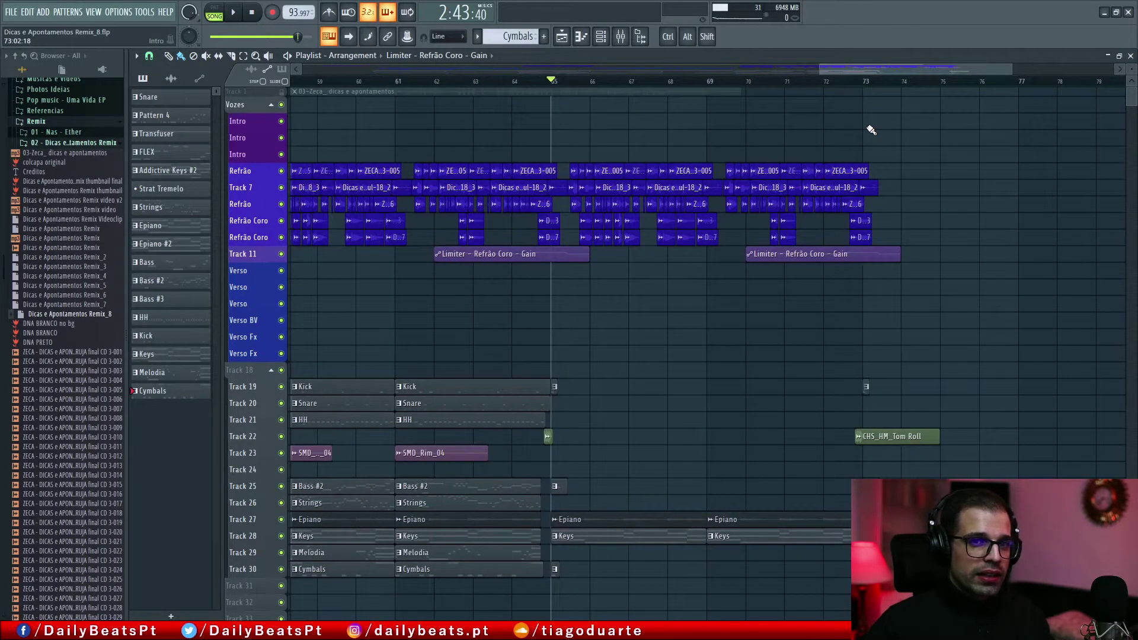
alt+scroll(759, 179, up, 2)
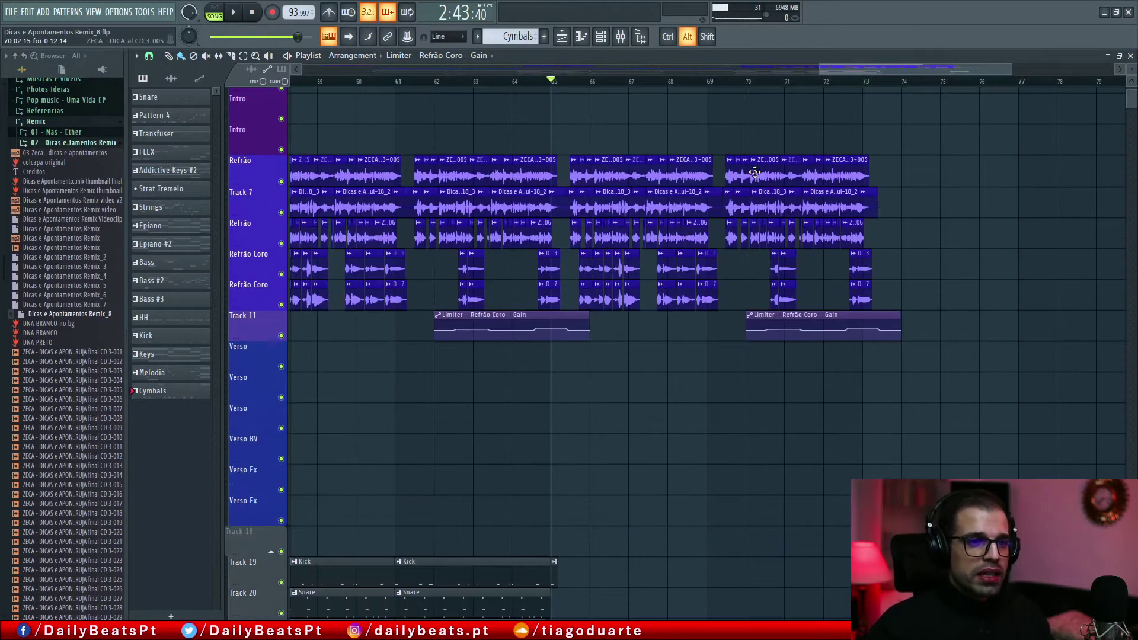
ctrl+scroll(678, 192, up, 3)
ctrl+scroll(678, 191, up, 1)
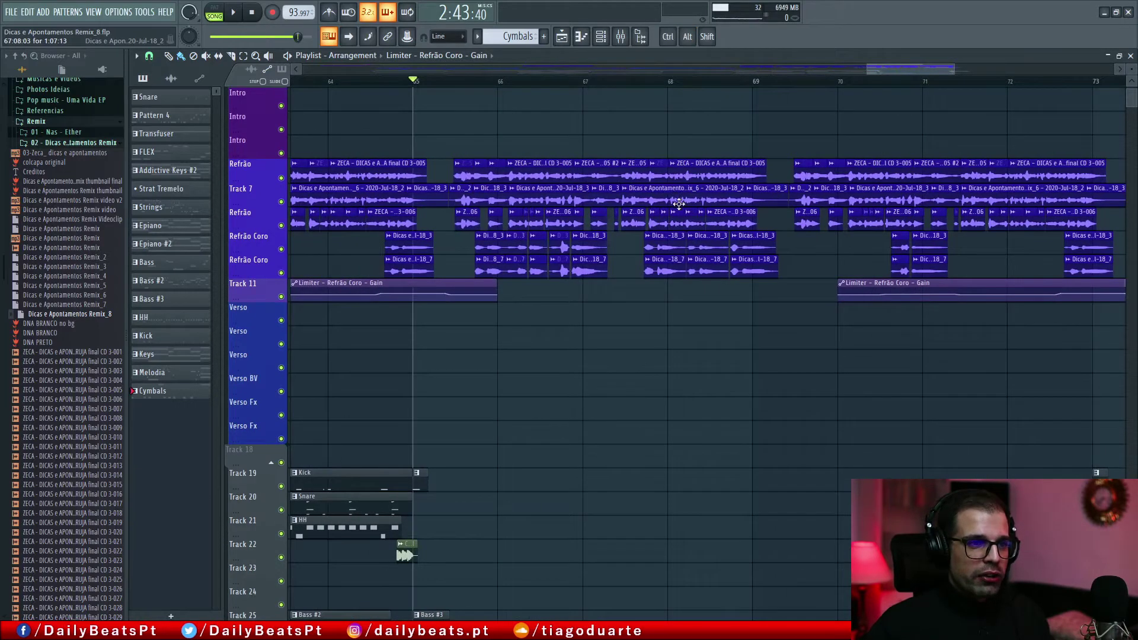
drag(442, 136, 1128, 309)
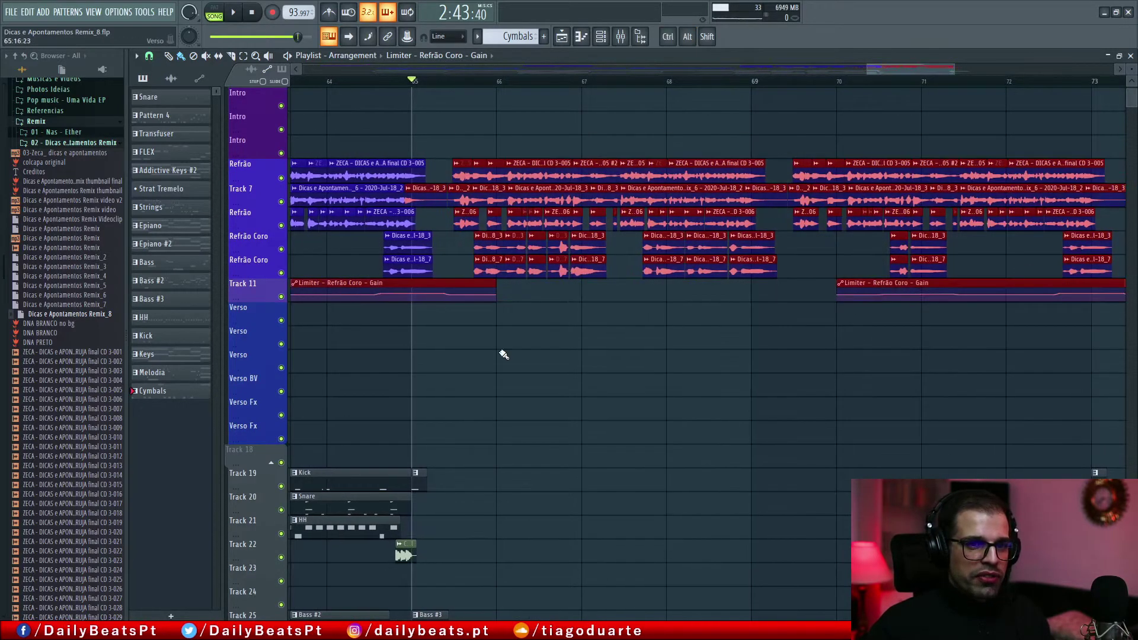
ctrl+click(501, 328)
- Leave only the two Refrão tracks and Track 7 unmuted, and play back the chorus from bar 65
right_click(281, 178)
click(282, 202)
click(281, 225)
key(space)
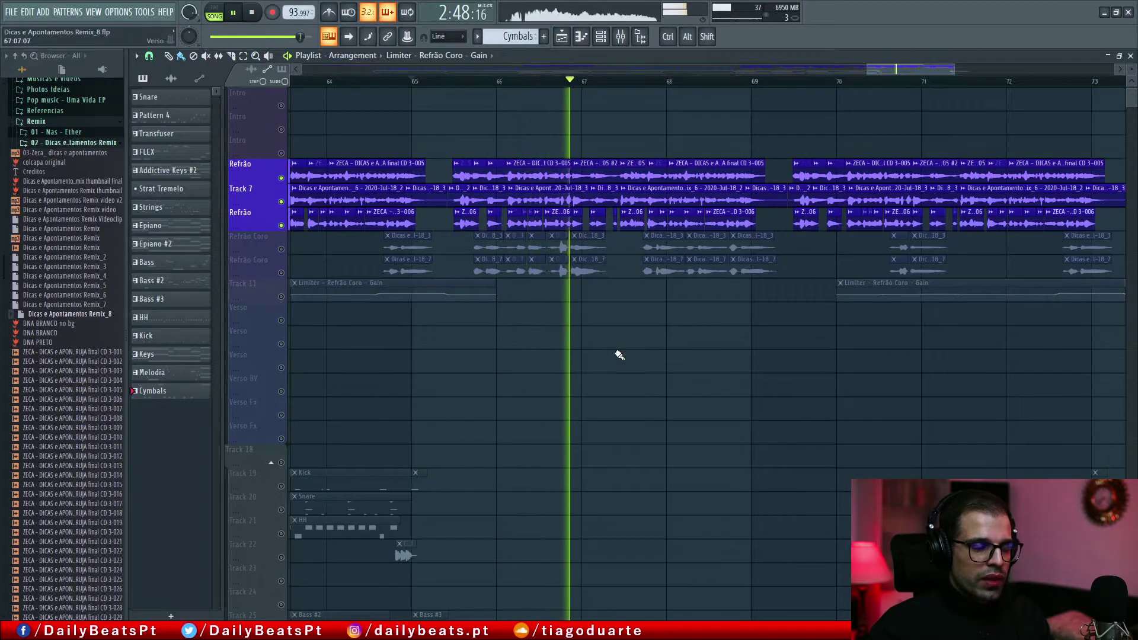
key(space)
- Examine how the waveforms of the Refrão, Track 7 and Refrão Coro clips line up between bars 65 and 70
alt+scroll(533, 248, up, 3)
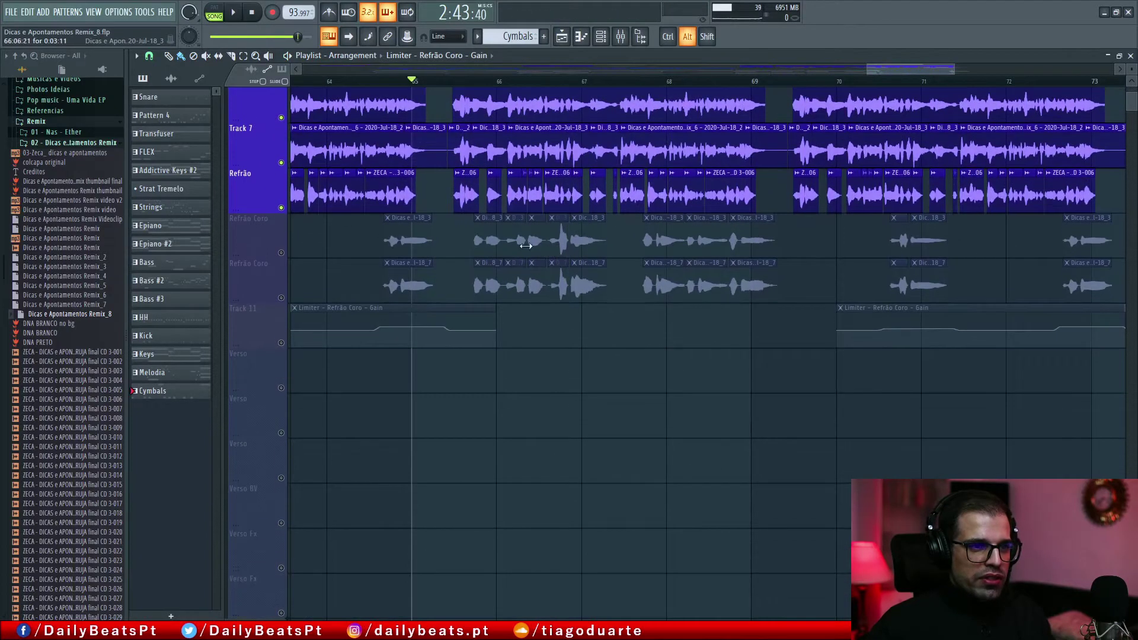
ctrl+scroll(532, 248, up, 8)
ctrl+scroll(539, 252, down, 2)
scroll(631, 282, up, 3)
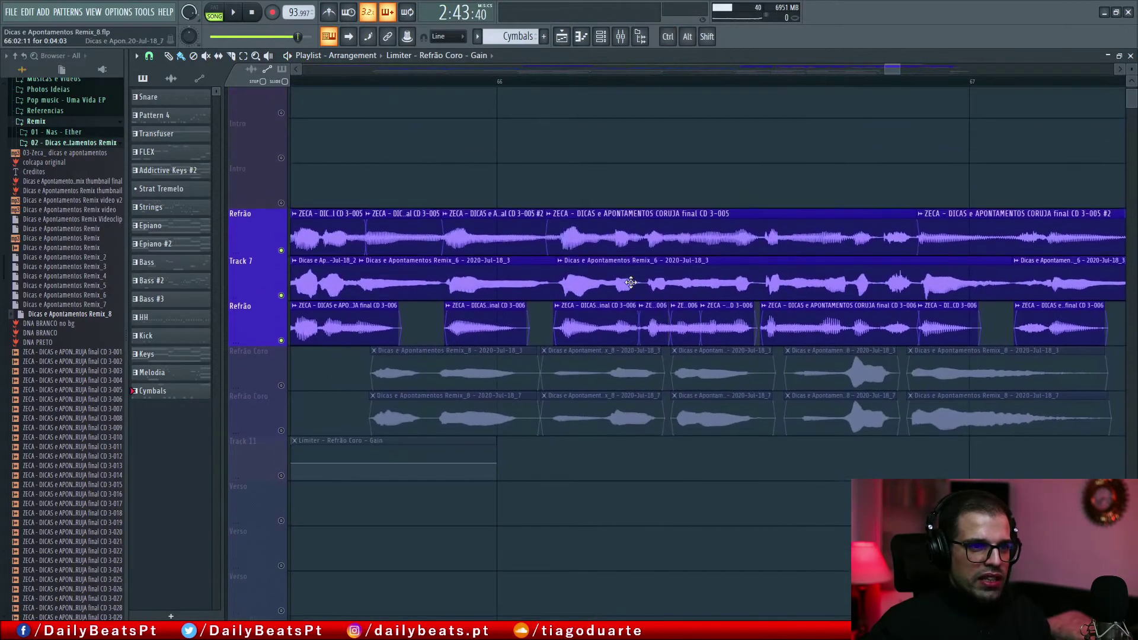
scroll(561, 268, down, 2)
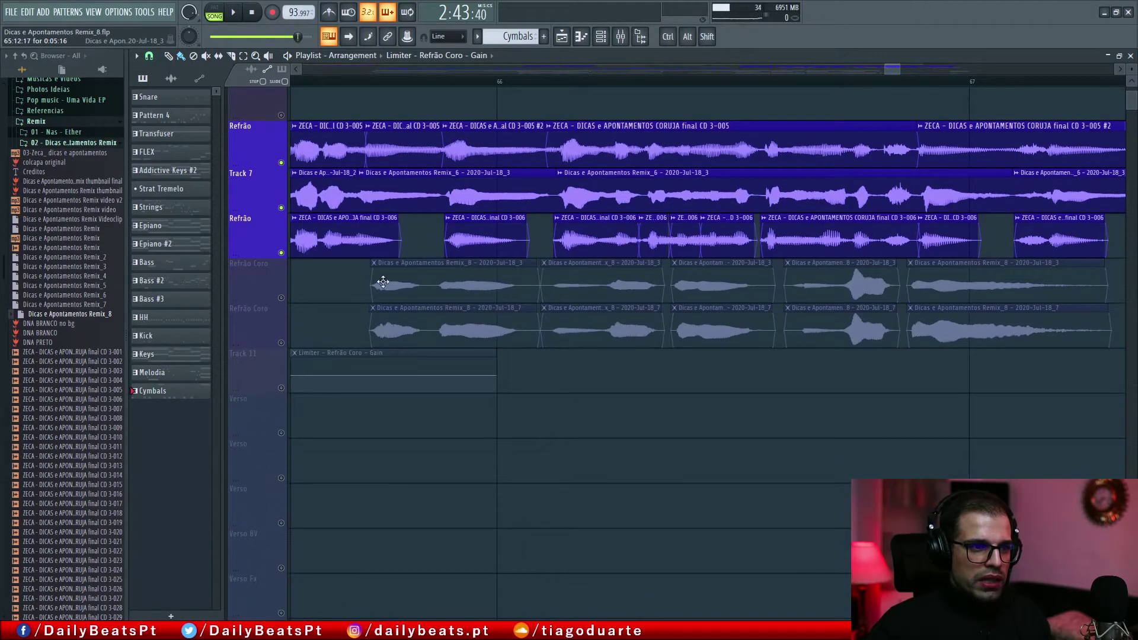
ctrl+scroll(836, 249, down, 4)
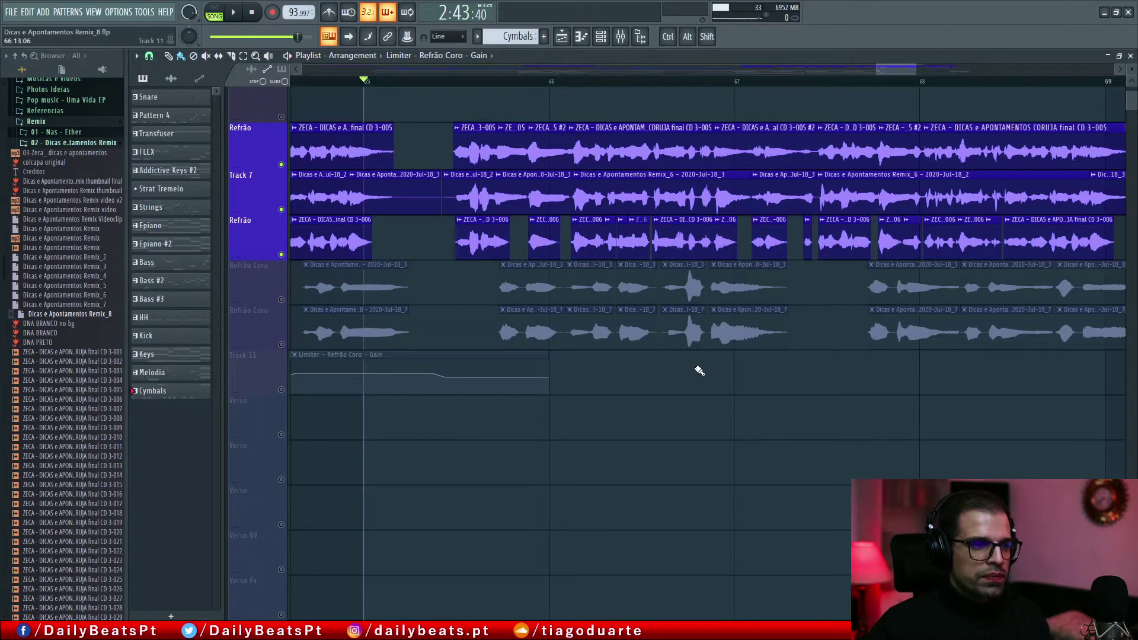
ctrl+scroll(712, 368, down, 3)
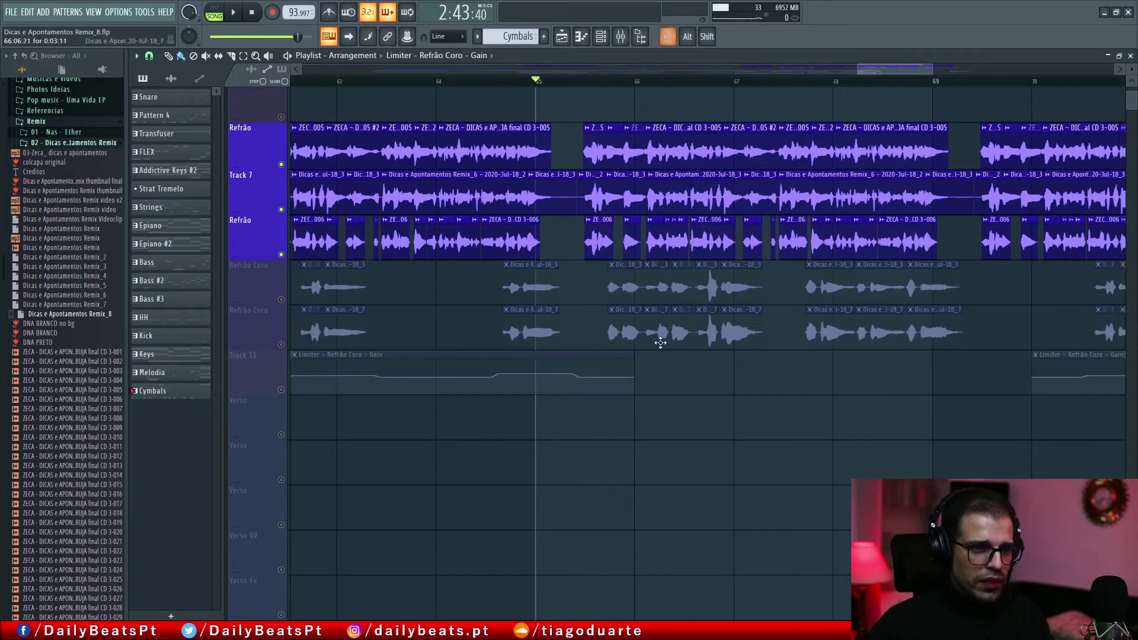
drag(773, 296, 685, 304)
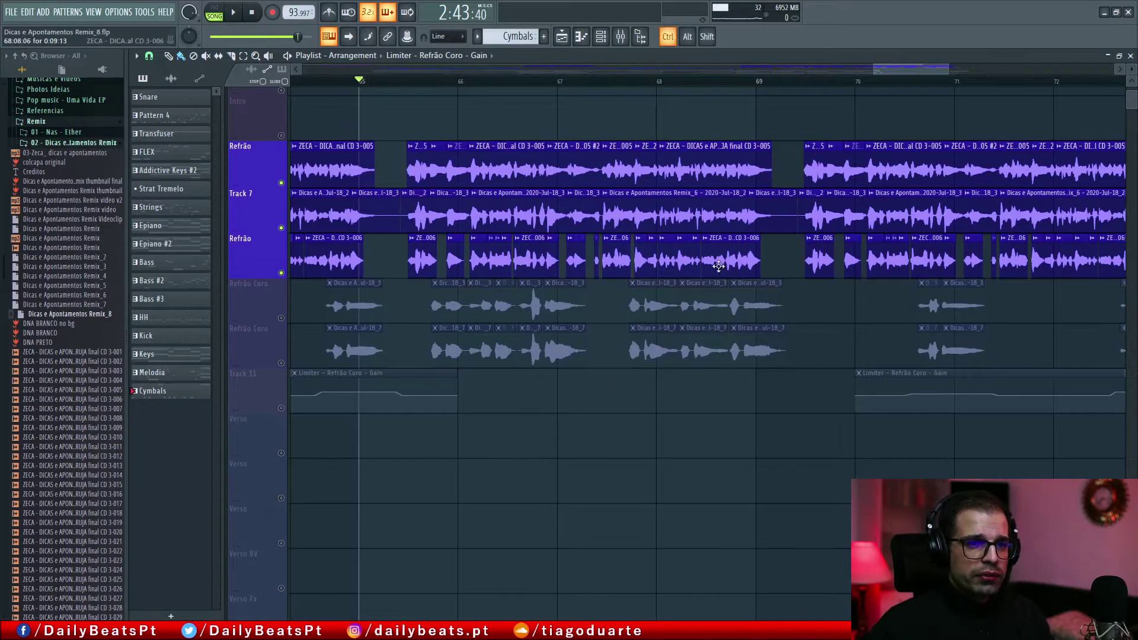
ctrl+scroll(754, 243, up, 2)
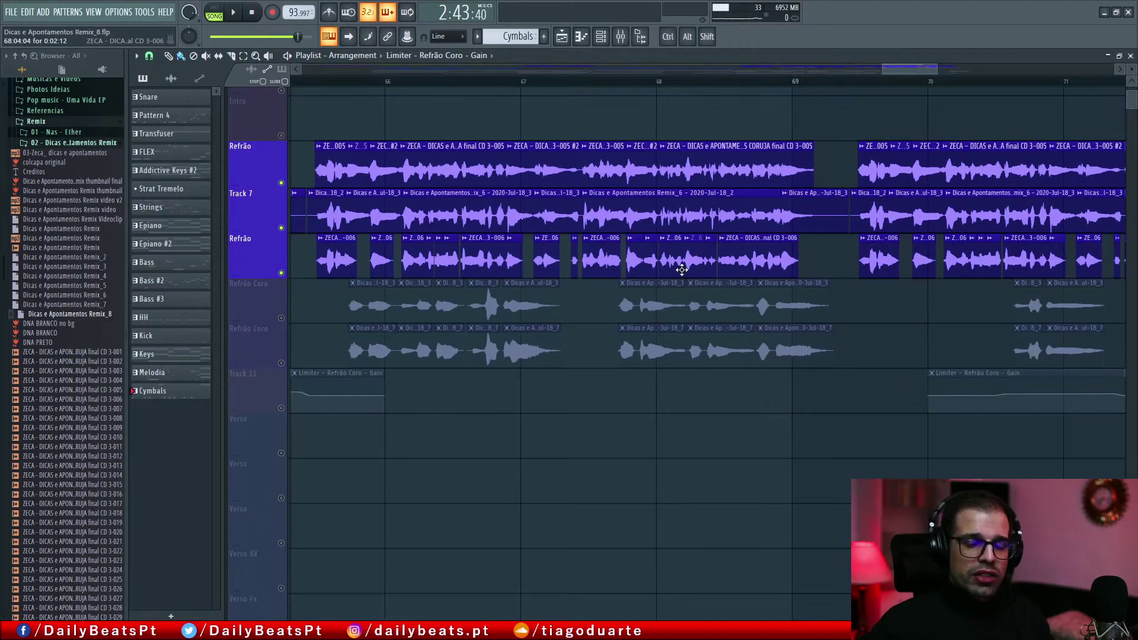
ctrl+scroll(682, 270, down, 1)
ctrl+scroll(682, 270, down, 5)
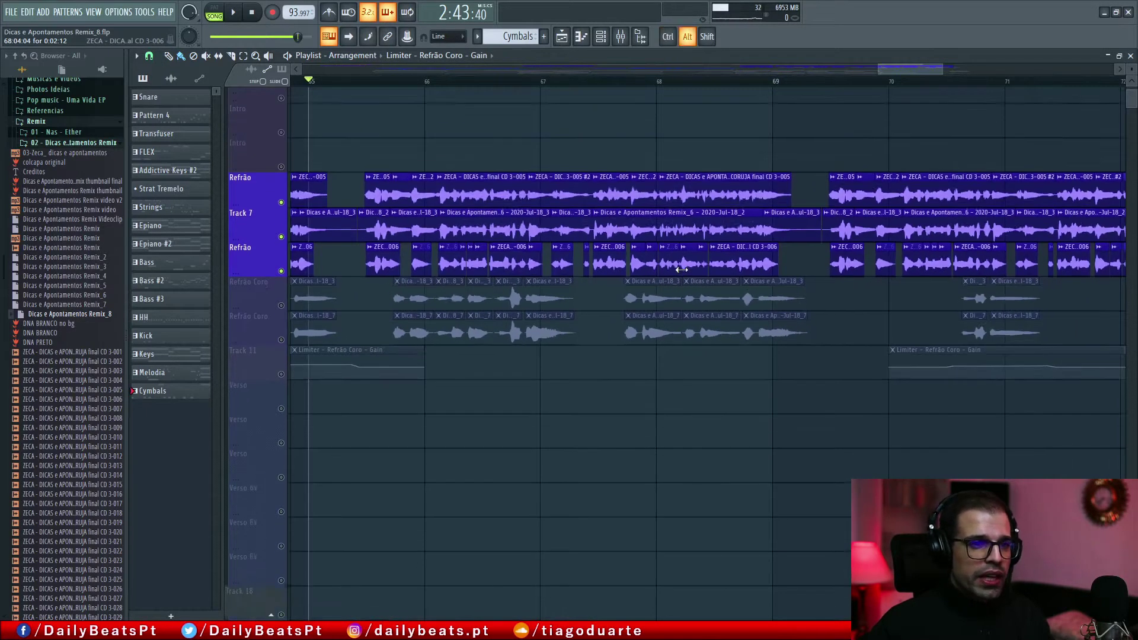
- Close the playlist, set the channel rack filter to All and look through the full channel list
click(1130, 56)
click(217, 57)
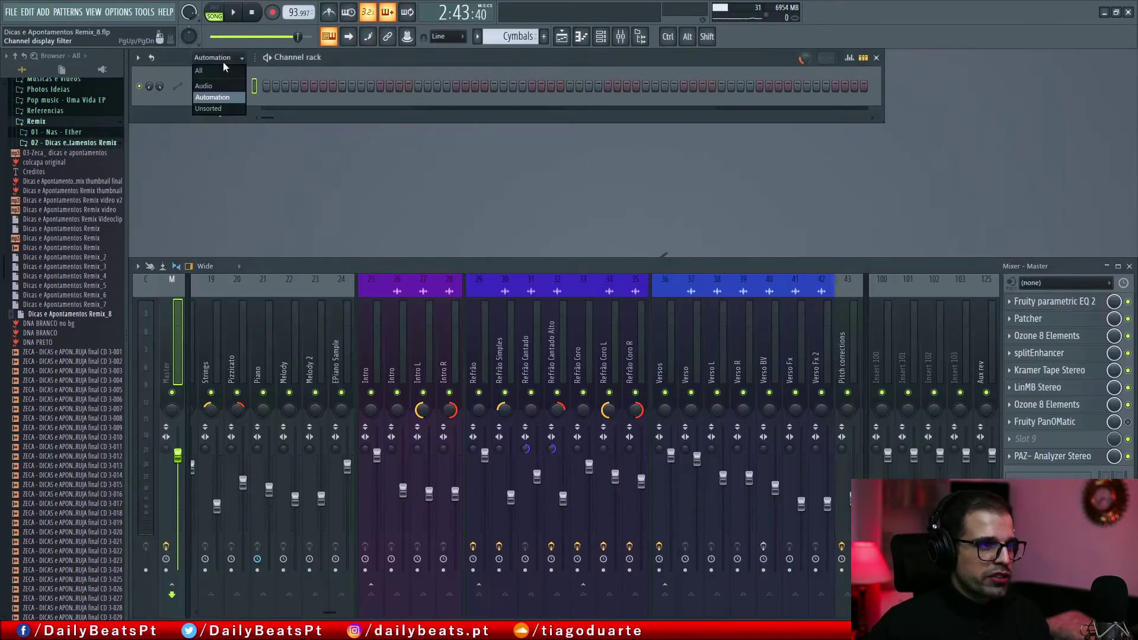
click(223, 65)
scroll(400, 338, down, 5)
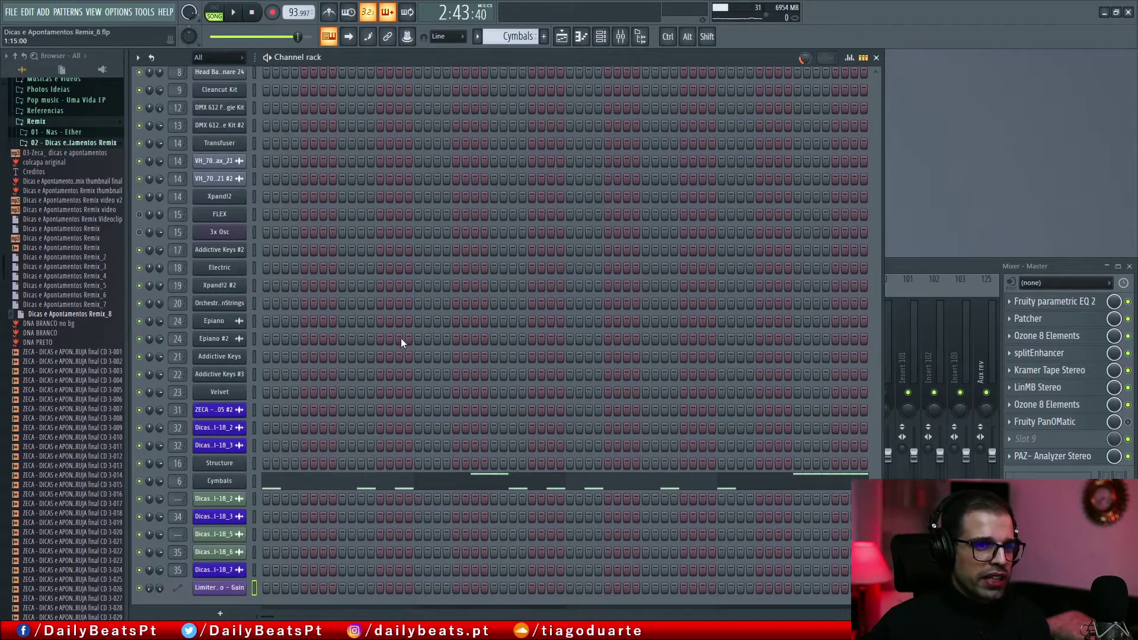
scroll(400, 336, up, 10)
scroll(399, 336, up, 4)
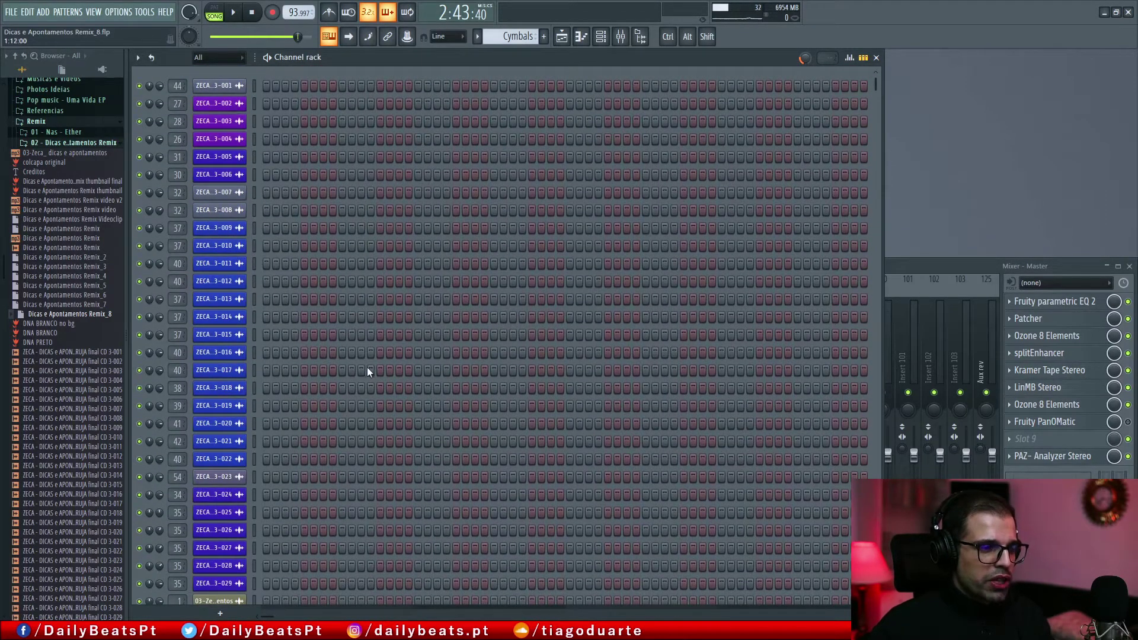
- Open the channel settings of the first Refrão track's 005 audio clip and find its channel in the channel rack
click(562, 36)
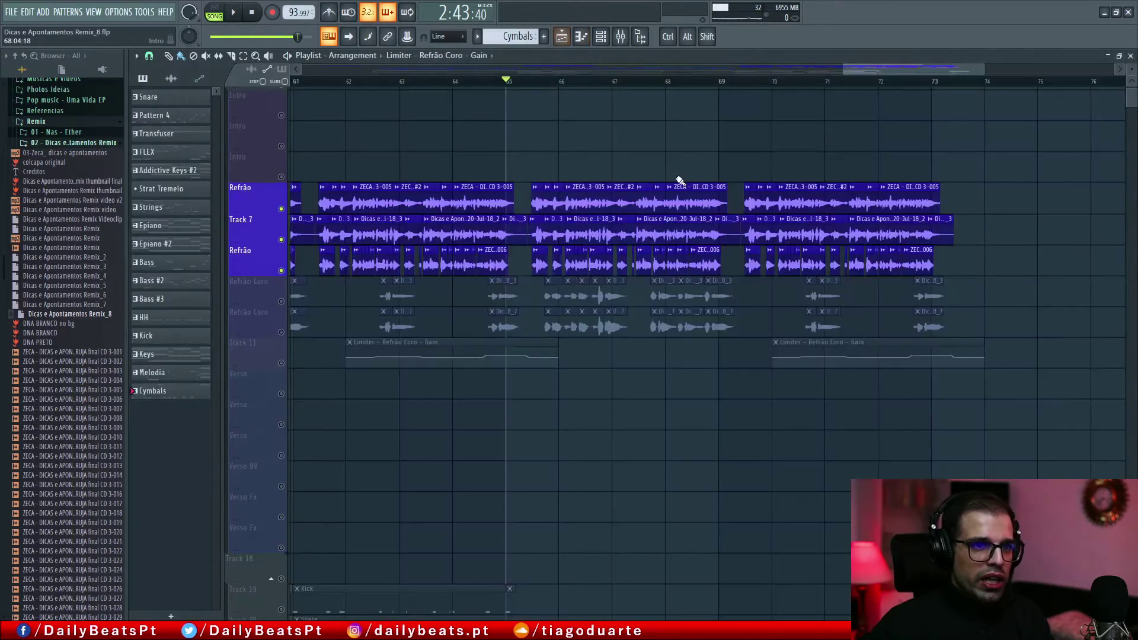
double_click(597, 196)
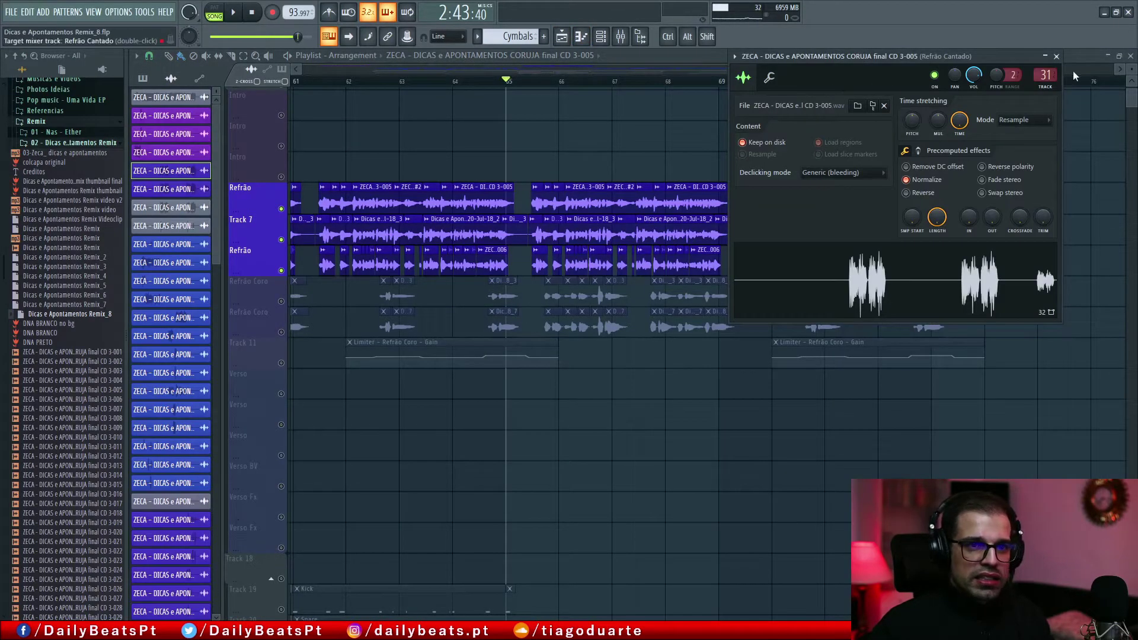
click(1130, 58)
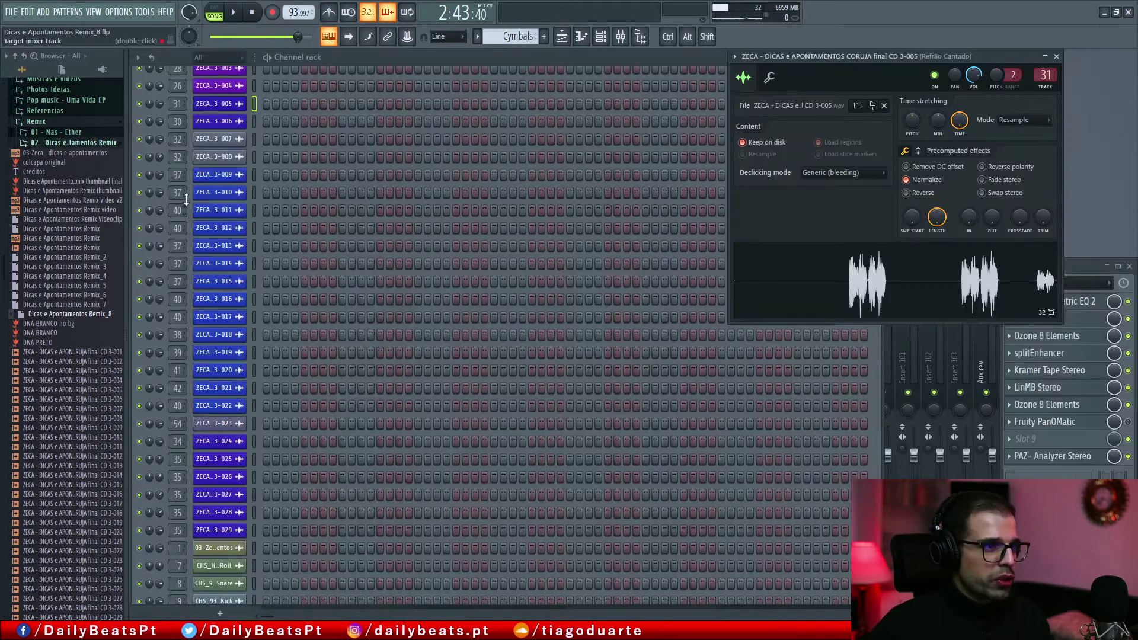
scroll(350, 226, up, 3)
click(228, 158)
click(229, 158)
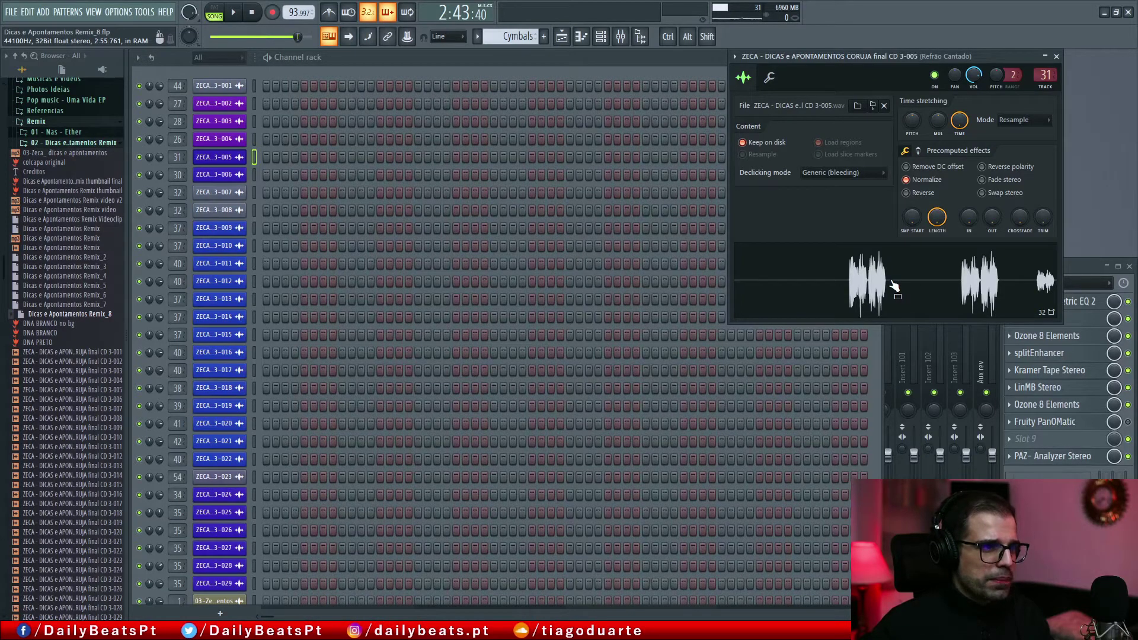
scroll(403, 387, down, 3)
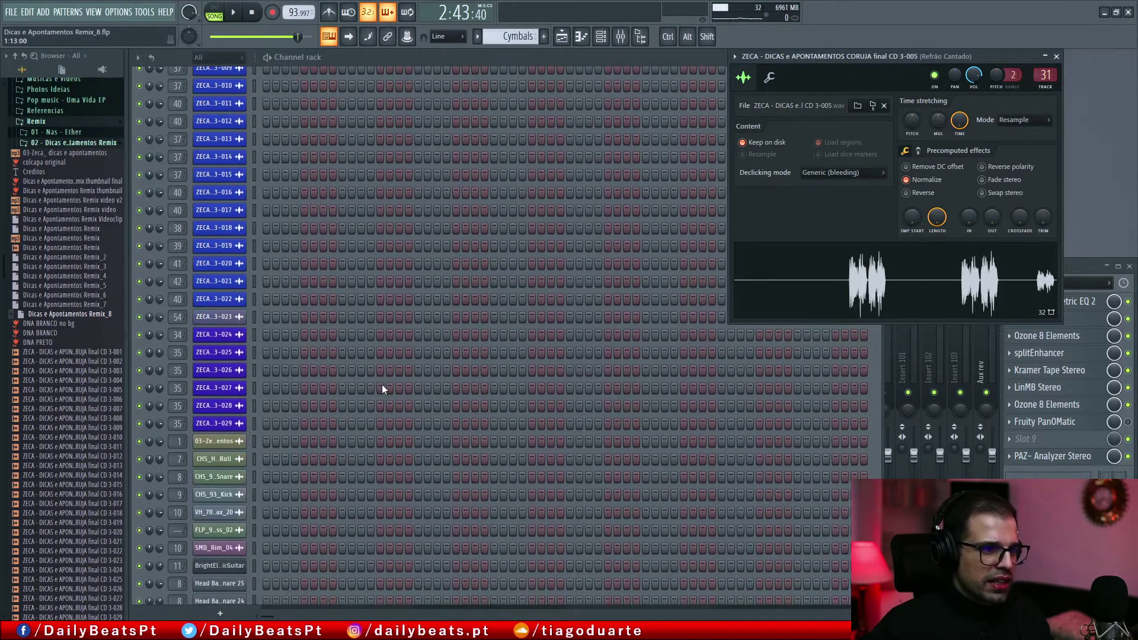
scroll(379, 268, up, 3)
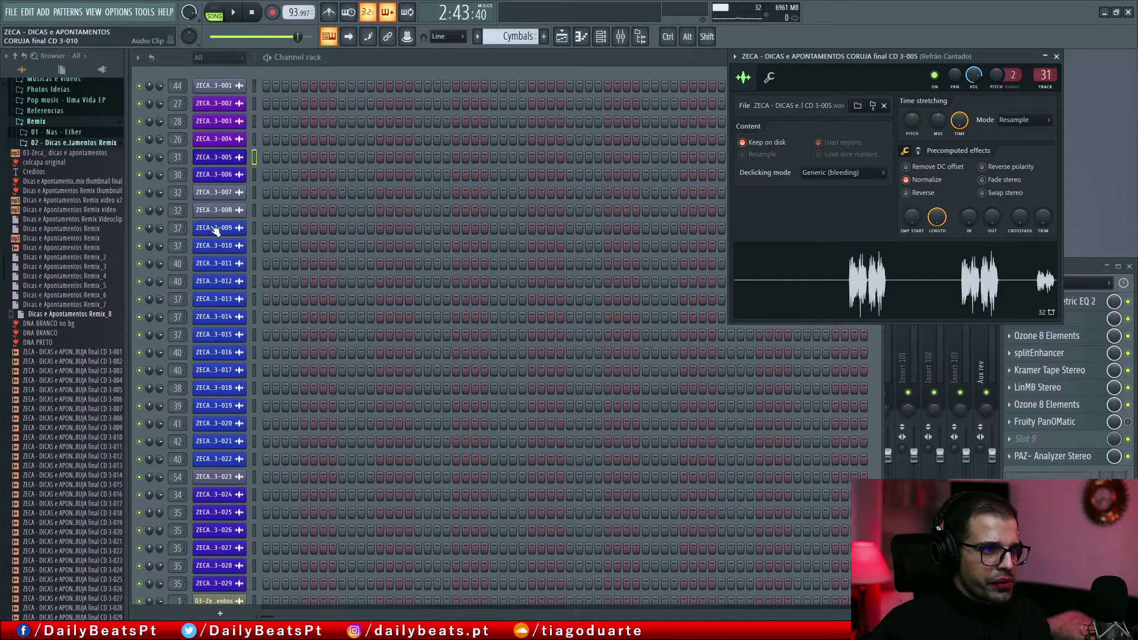
- Select the Pitch corrections mixer track and inspect the vocal take loaded in its second Newtone slot
click(1079, 266)
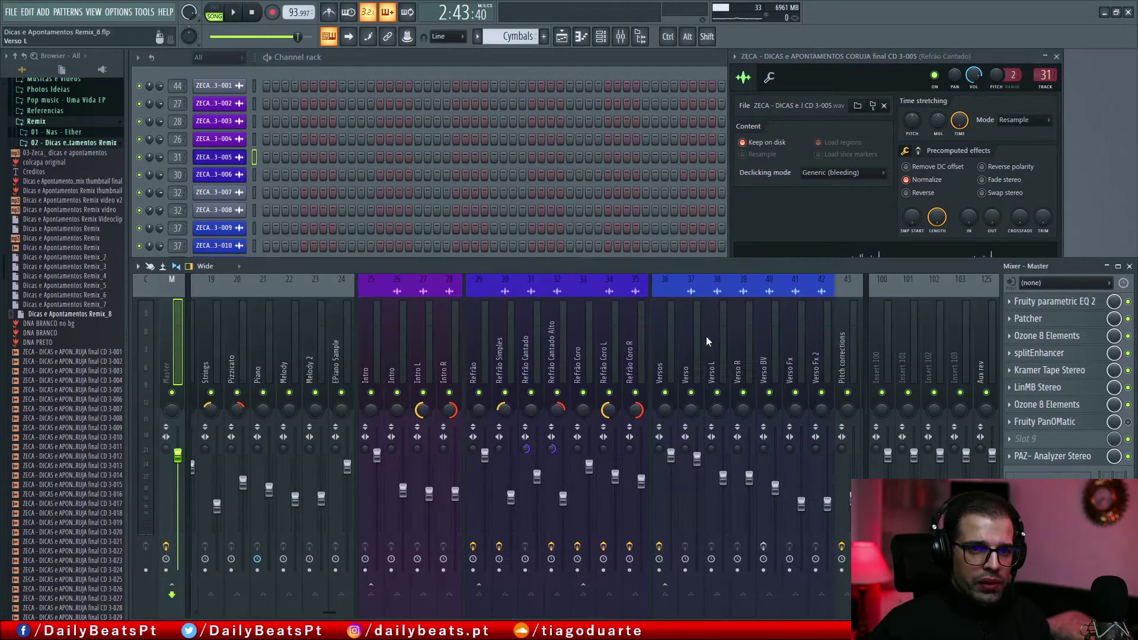
scroll(599, 341, down, 6)
click(686, 353)
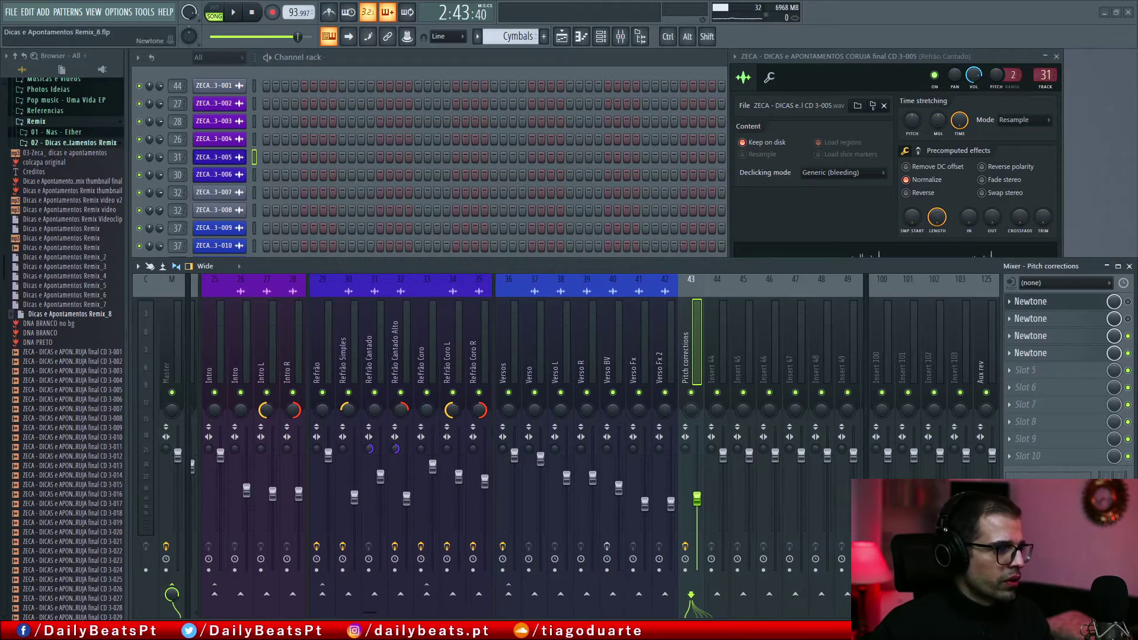
click(1032, 318)
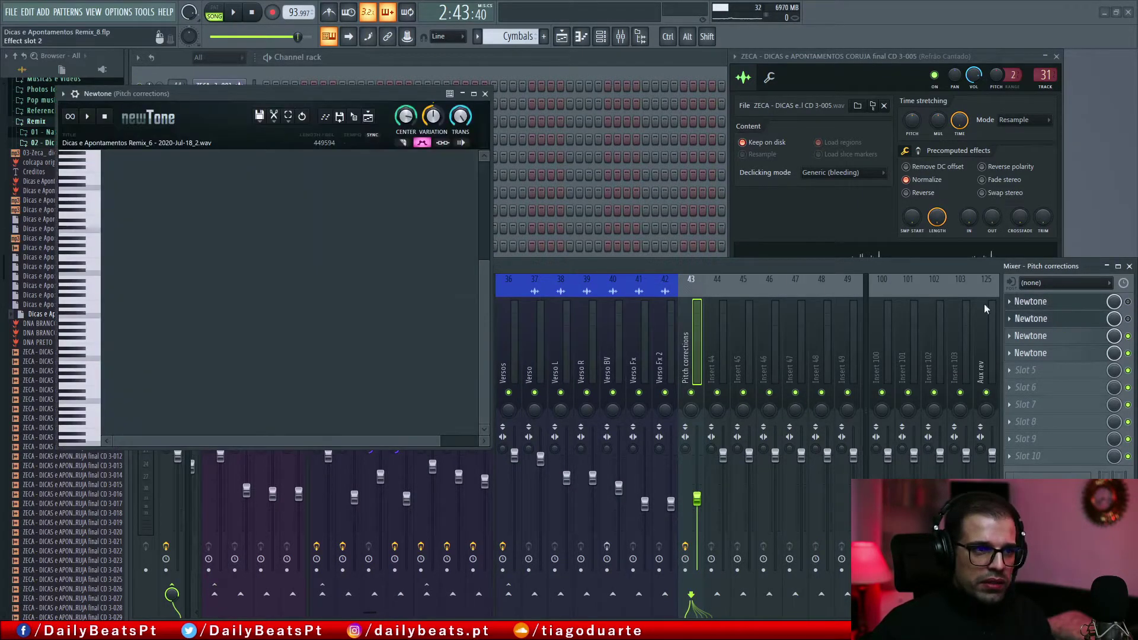
click(486, 93)
click(1032, 318)
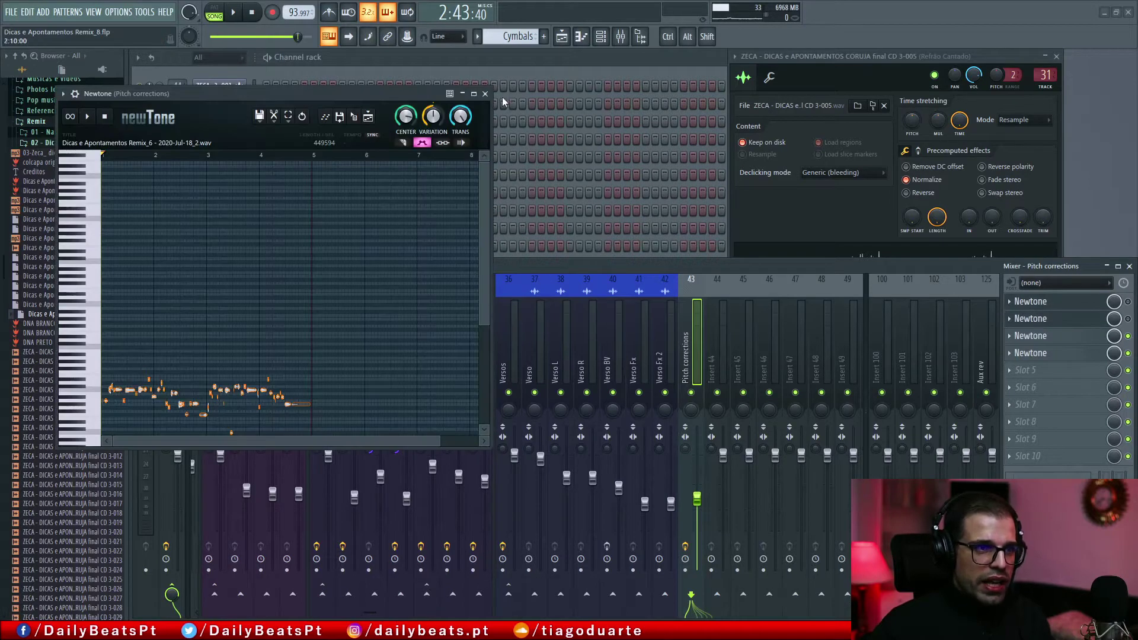
click(485, 94)
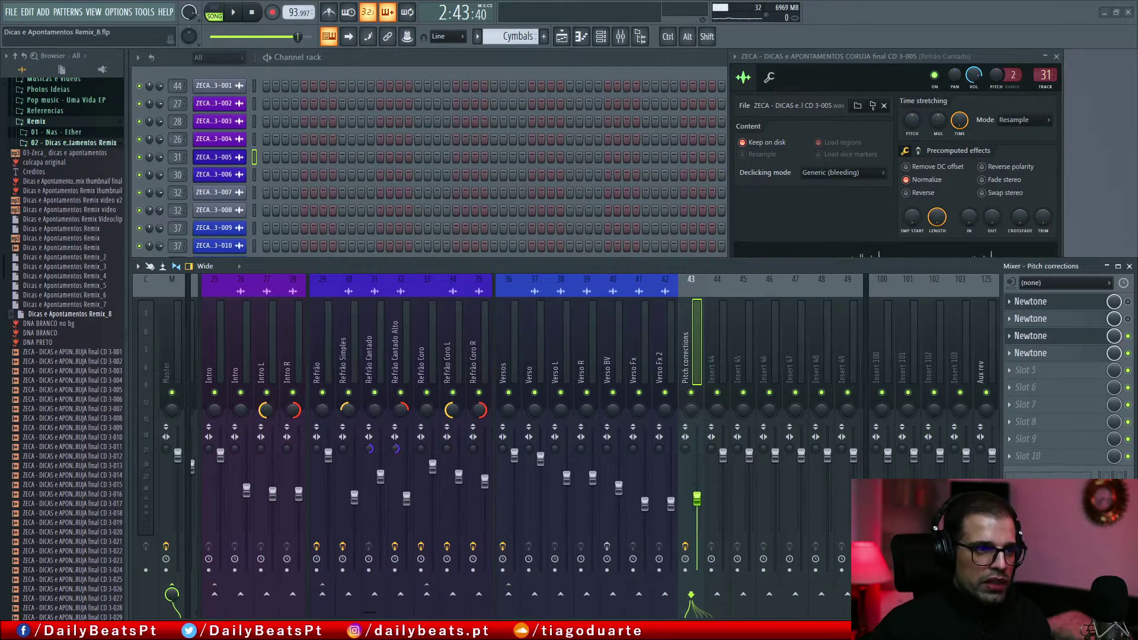
- Inspect the pitch-analysed takes in the third and fourth Newtone slots of Pitch corrections and close both editors
click(1031, 336)
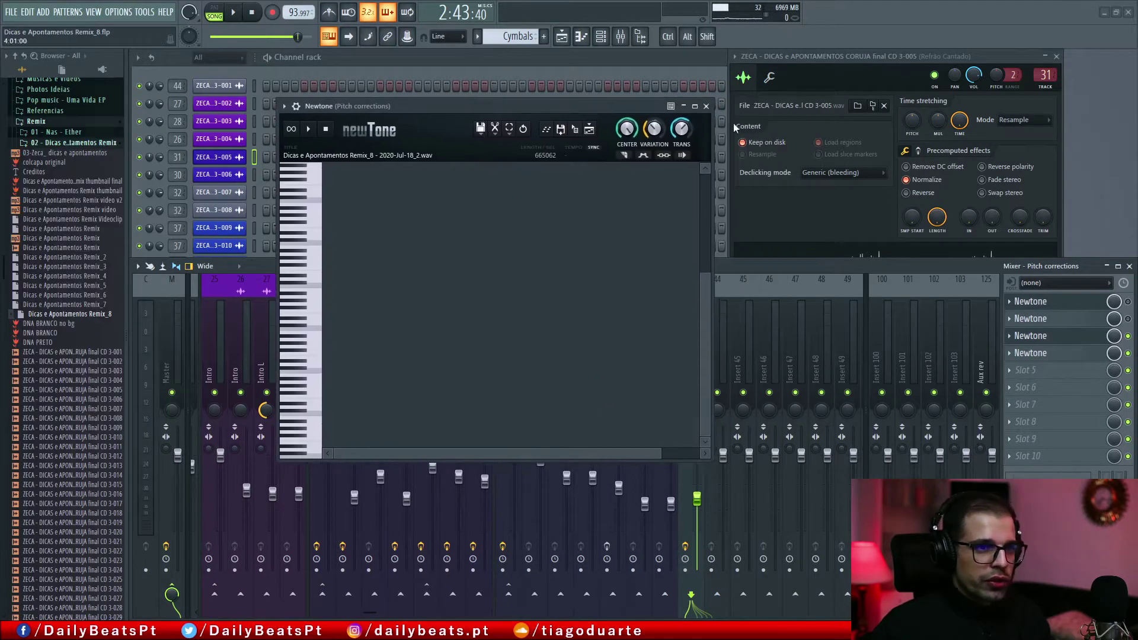
click(708, 108)
click(1084, 341)
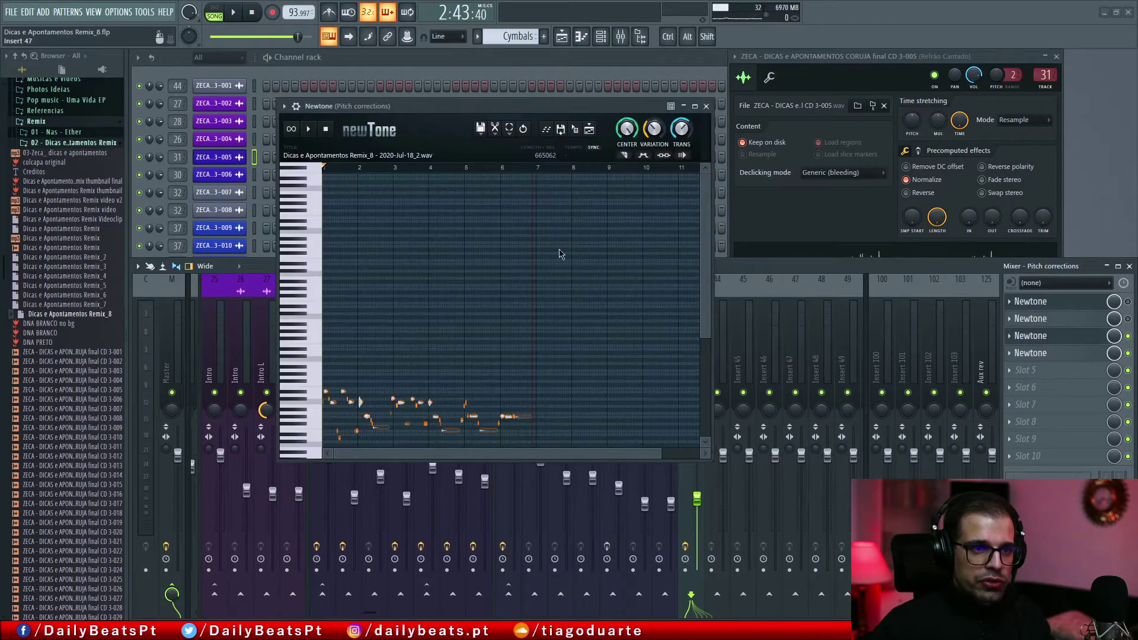
scroll(442, 363, down, 5)
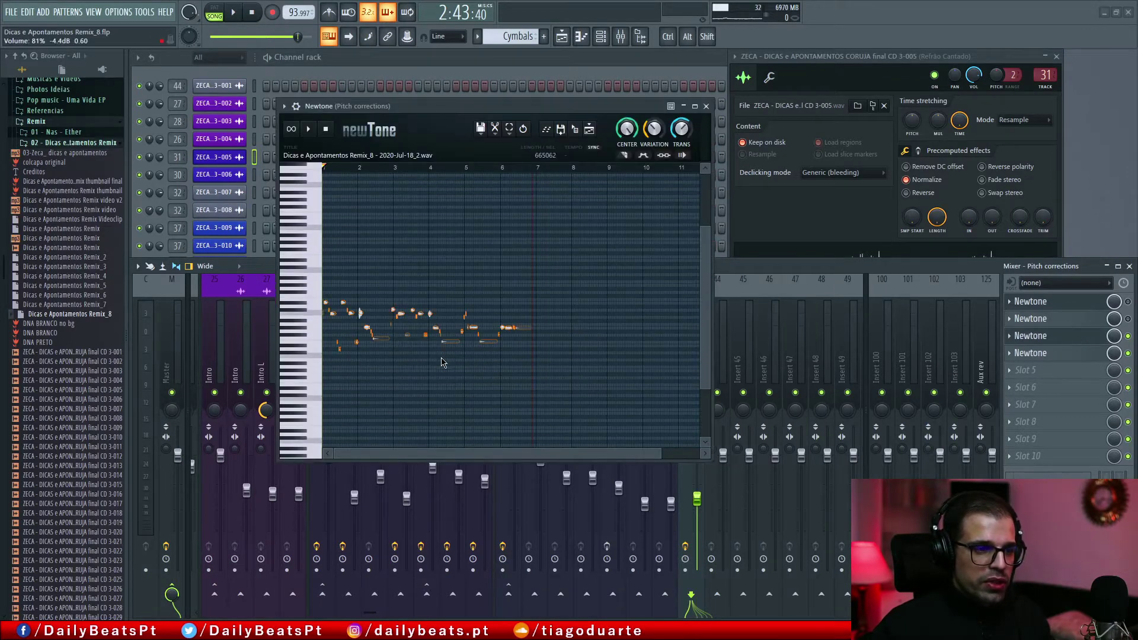
click(1054, 354)
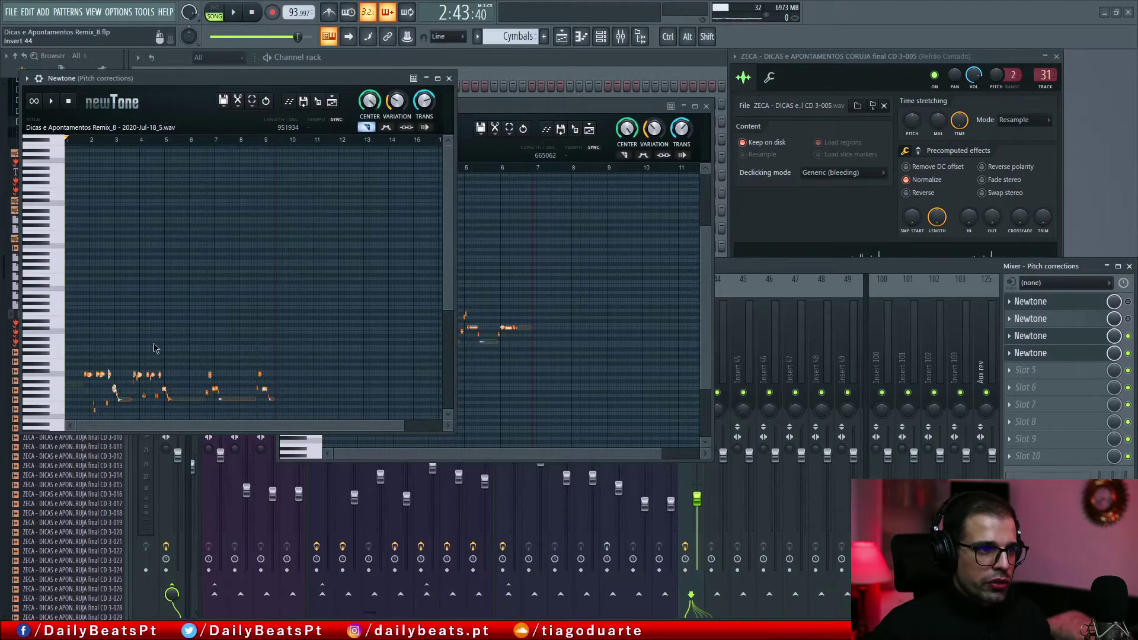
scroll(172, 327, down, 5)
click(706, 106)
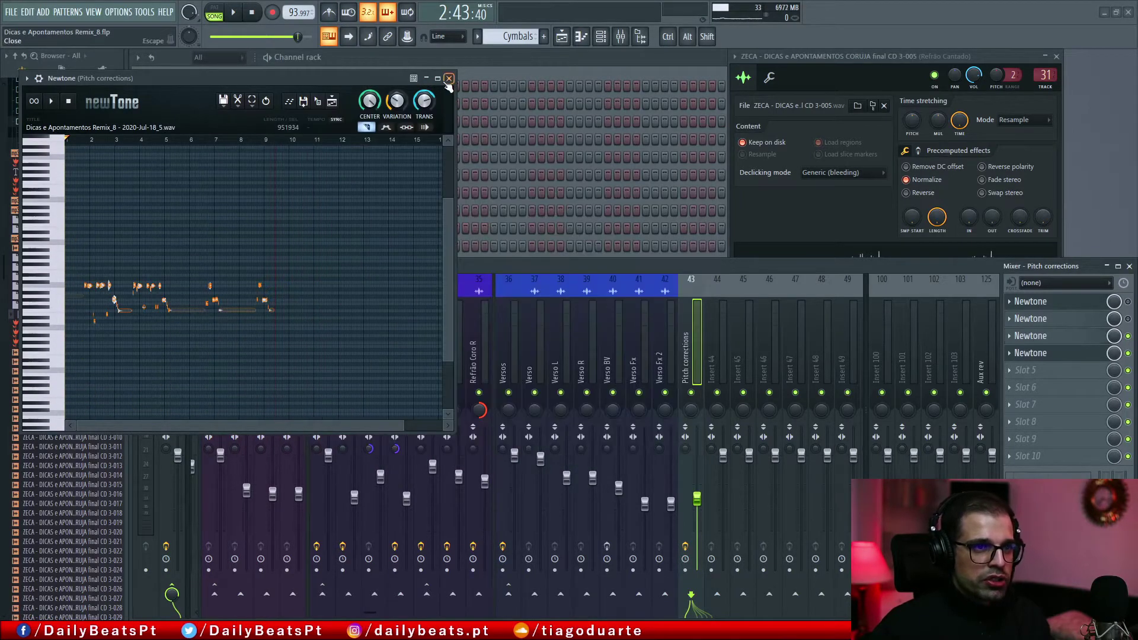
click(449, 78)
- Return to the playlist at the chorus around bar 65 and solo the first Refrão track
click(562, 36)
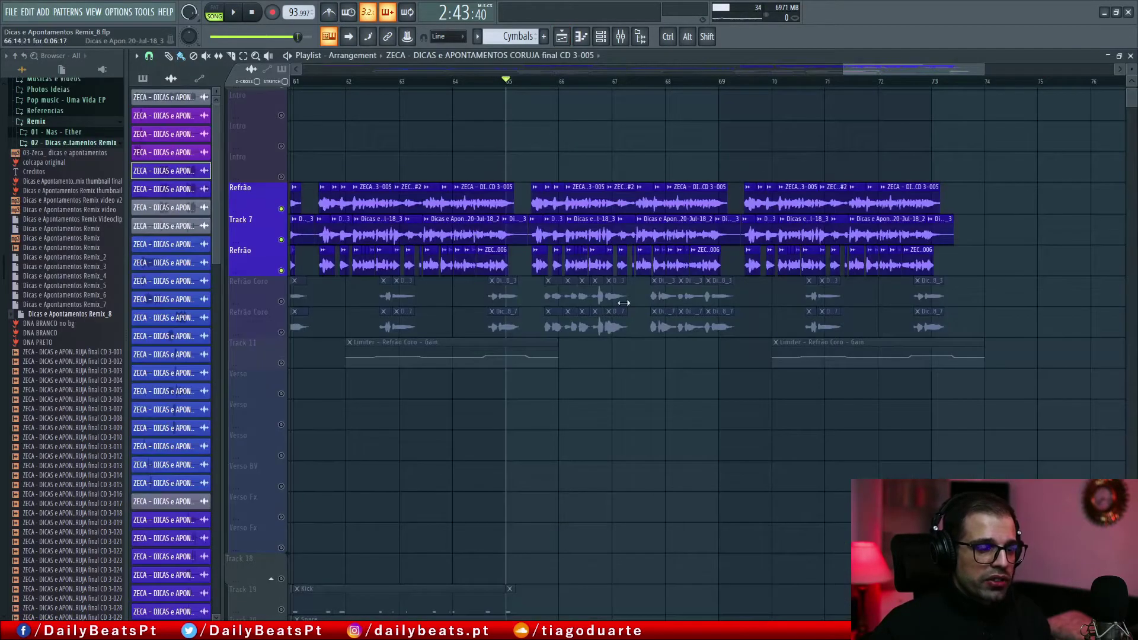
ctrl+scroll(562, 234, up, 3)
alt+scroll(562, 235, up, 2)
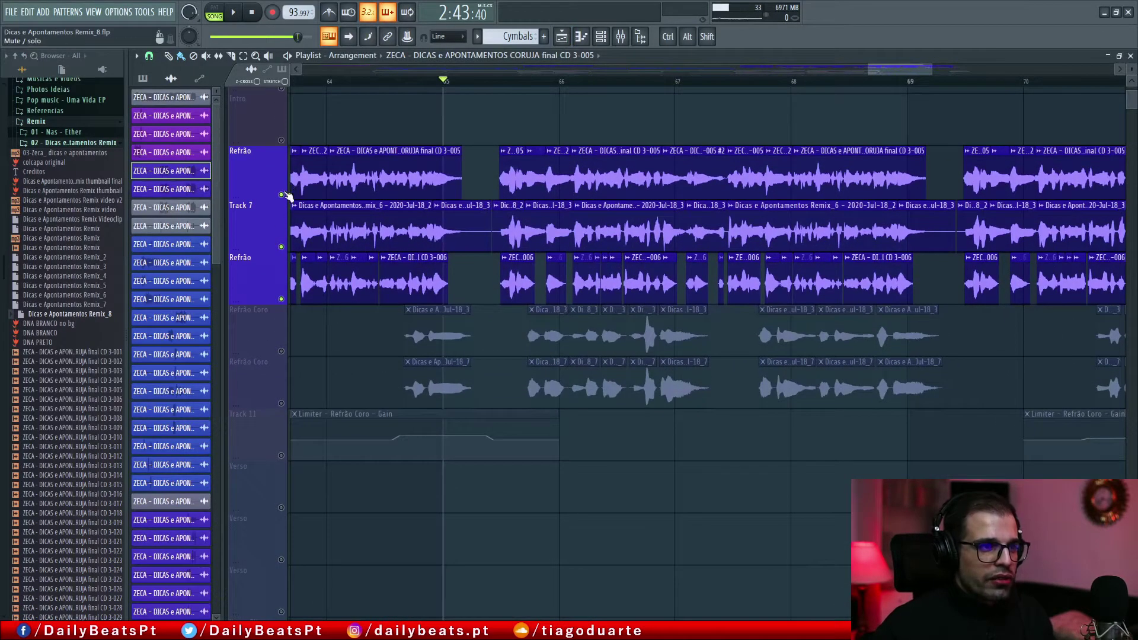
right_click(283, 196)
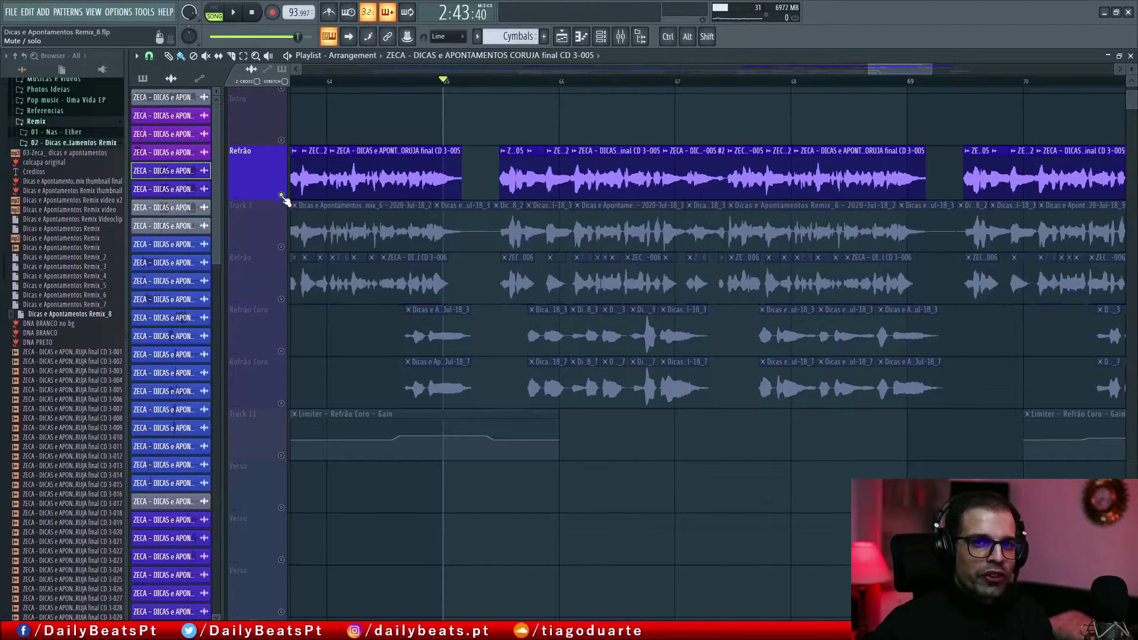
- Play the soloed first Refrão track from bar 65 to hear the chorus phrase
key(space)
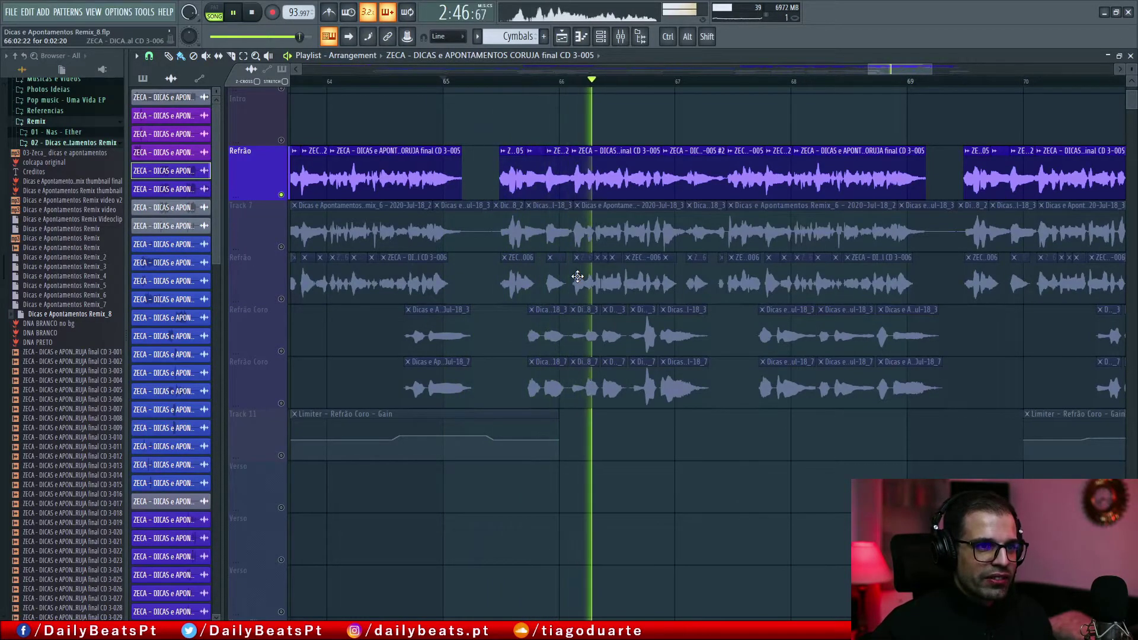
key(space)
ctrl+scroll(587, 172, up, 3)
scroll(586, 194, up, 1)
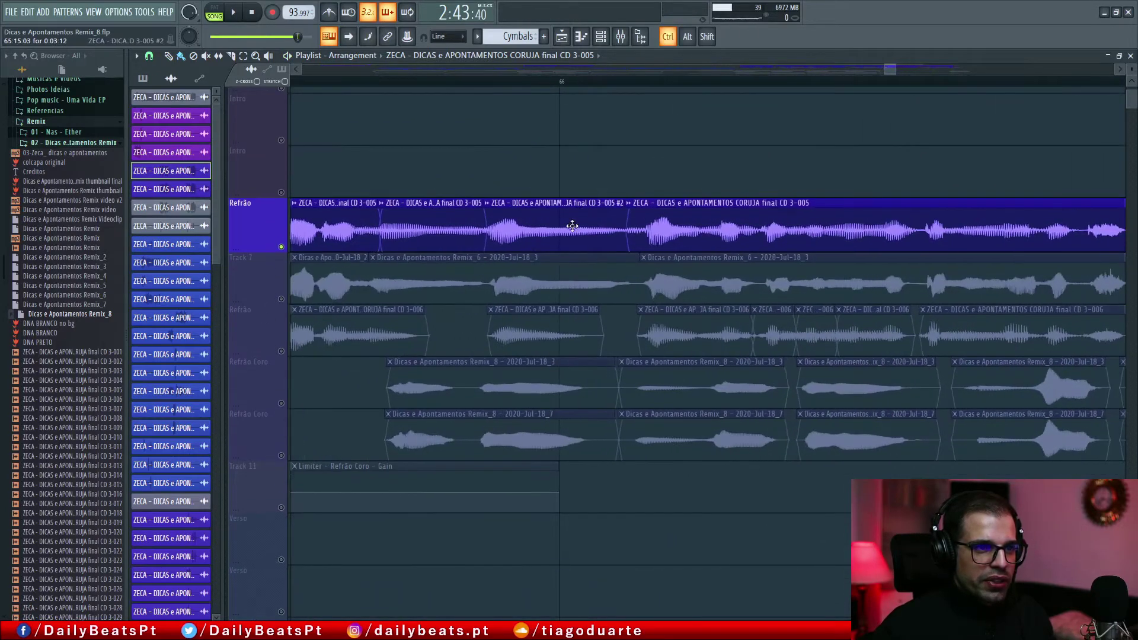
- Inspect the channel settings of the neighbouring 005 and 005 #2 audio clips just before bar 66 on the Refrão track
scroll(549, 172, down, 1)
double_click(460, 197)
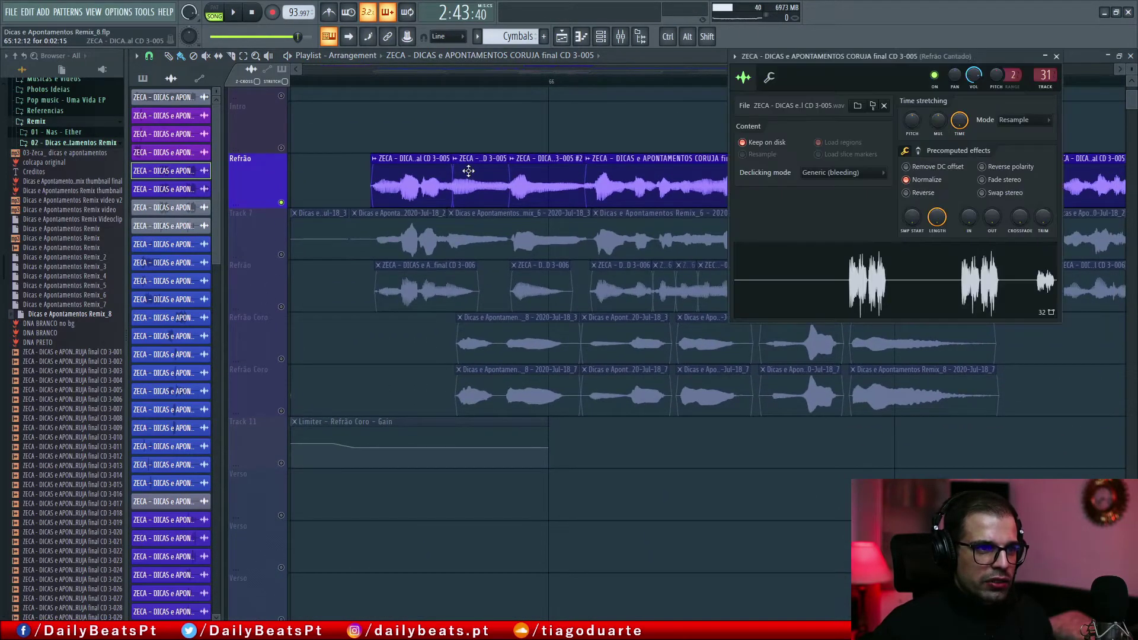
click(1056, 56)
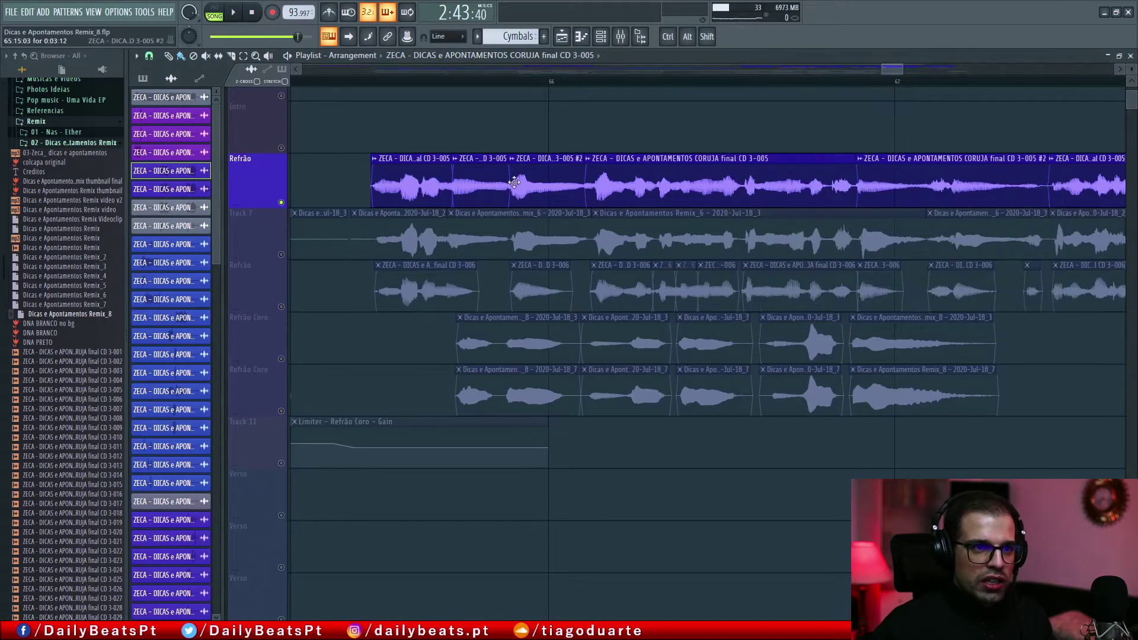
double_click(543, 186)
click(889, 77)
scroll(559, 335, down, 3)
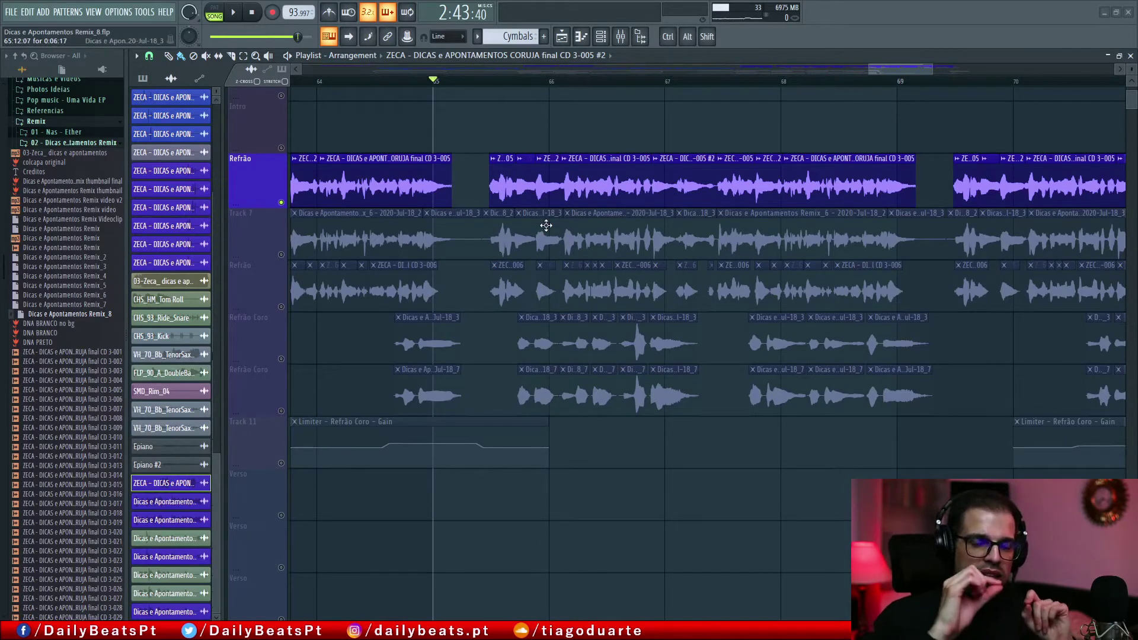
- Duplicate the Refrão phrase clips around bars 66 and 67 onto the empty Intro track directly above and solo that track
key(space)
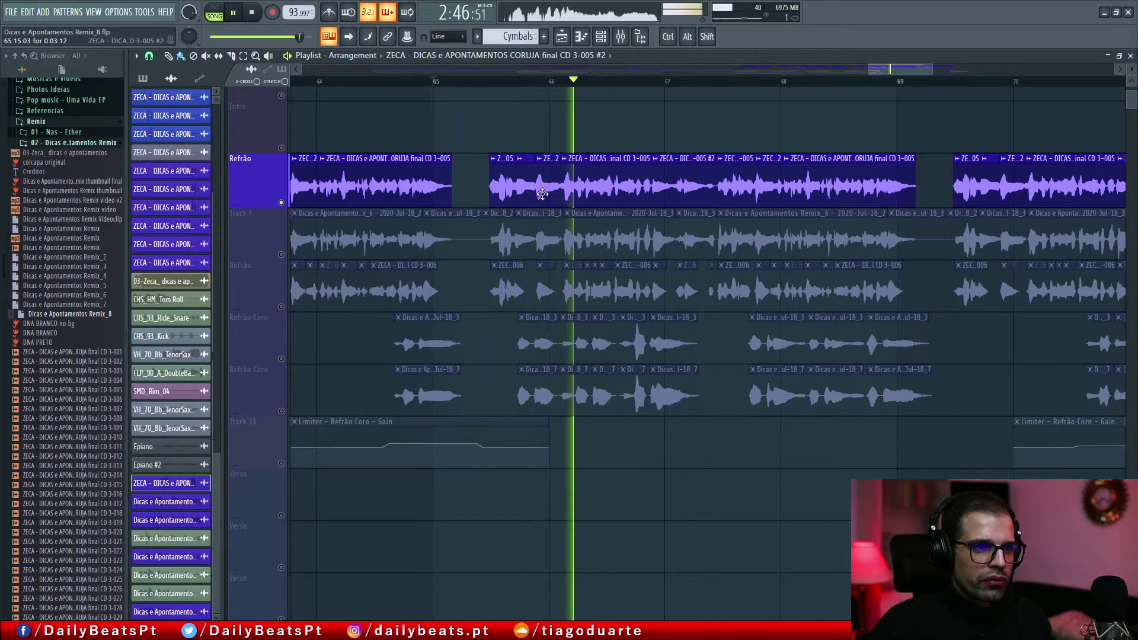
key(space)
ctrl+scroll(544, 147, up, 3)
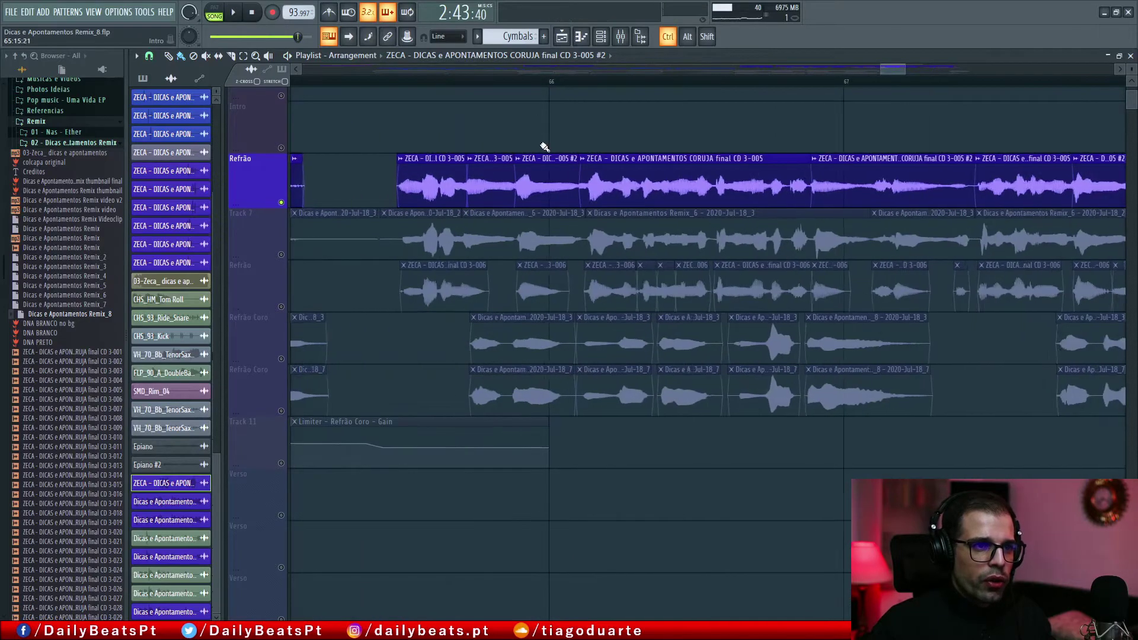
ctrl+scroll(544, 147, up, 1)
scroll(558, 187, down, 3)
drag(445, 104, 786, 204)
shift+drag(617, 191, 620, 104)
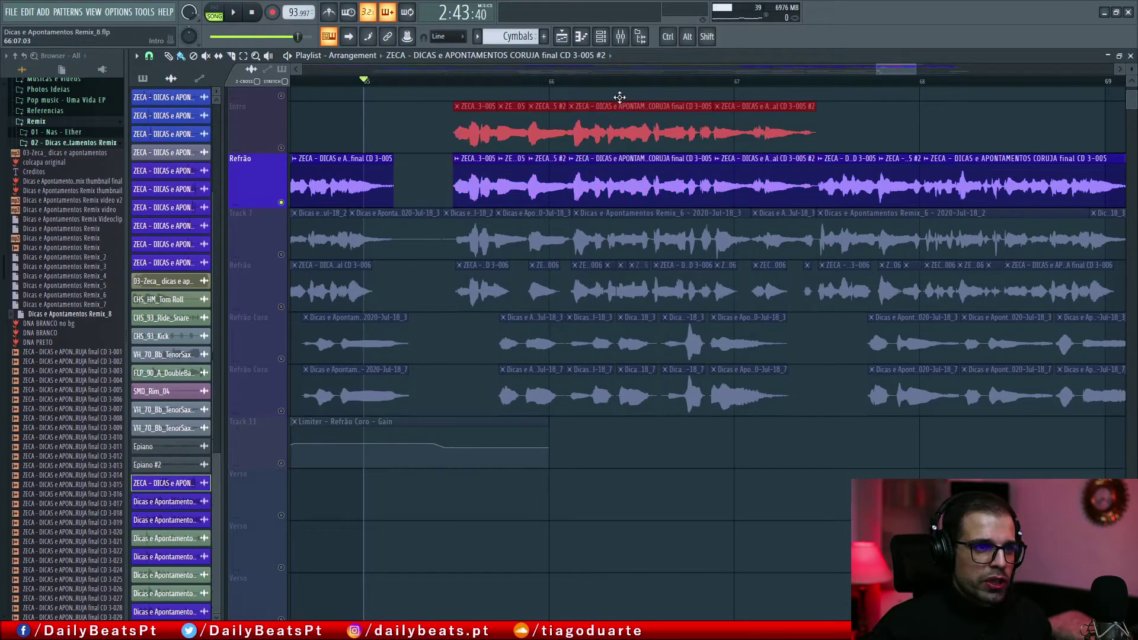
right_click(282, 148)
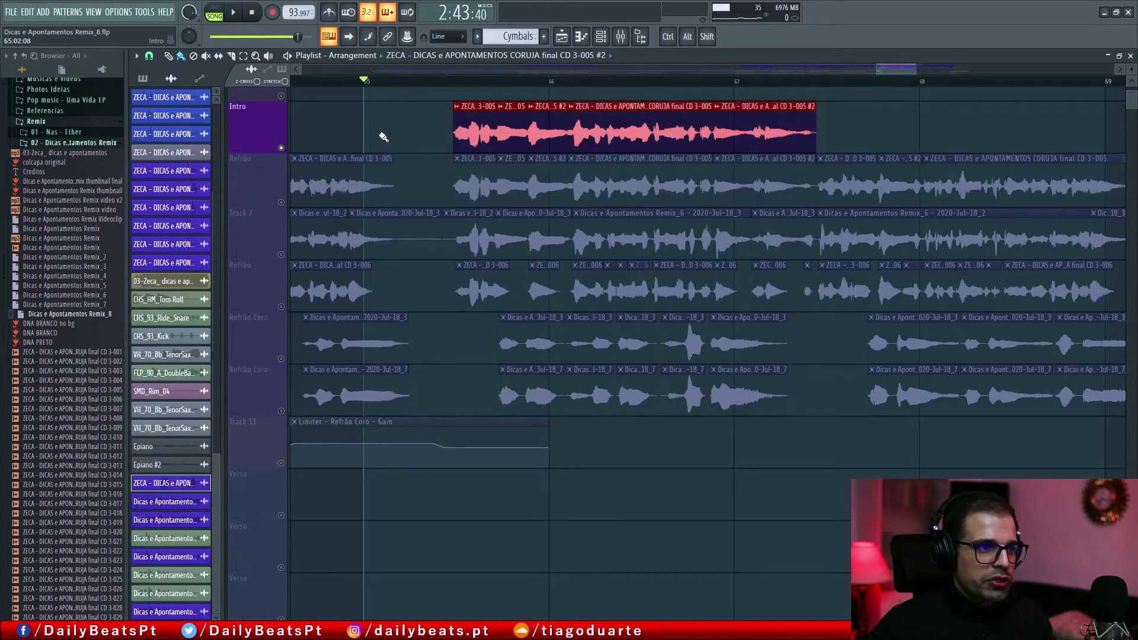
ctrl+click(396, 137)
- Move the short 005 #2 clip near bar 66 up to the next Intro track and extend the preceding 005 clip to fill its gap
scroll(486, 148, up, 2)
scroll(492, 176, up, 2)
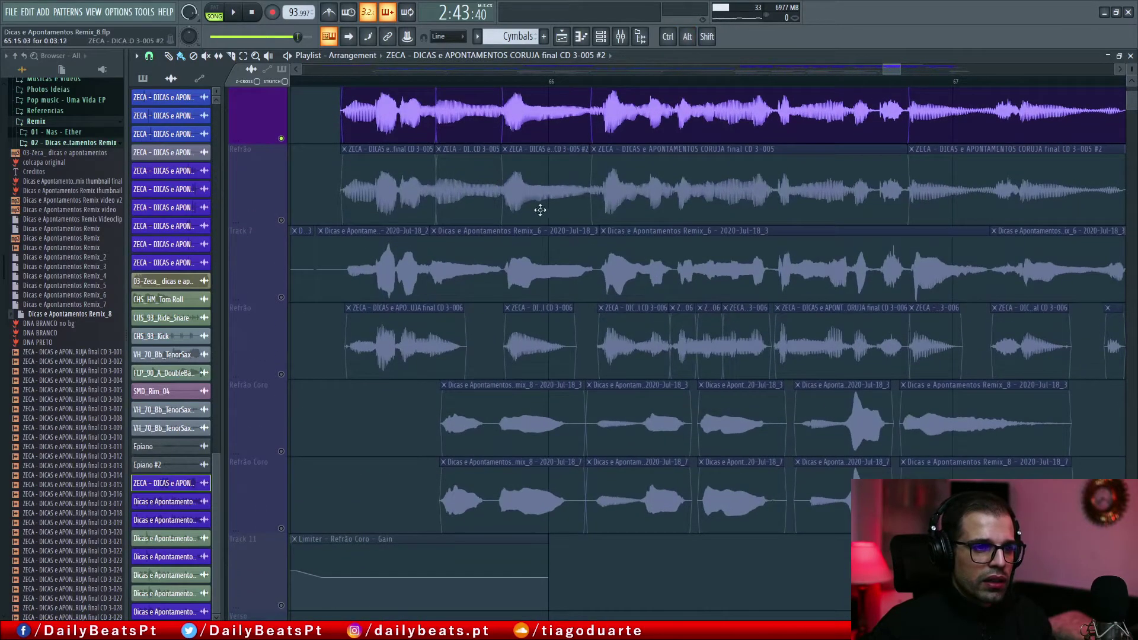
scroll(543, 226, up, 4)
ctrl+scroll(541, 233, down, 2)
scroll(533, 230, down, 1)
scroll(533, 230, down, 1)
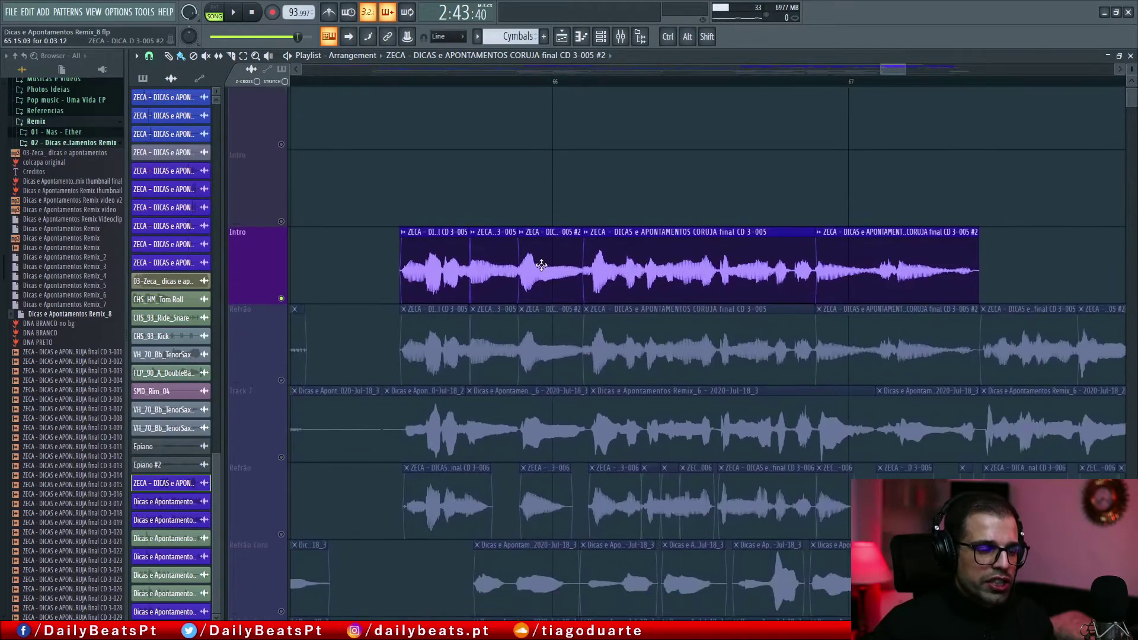
drag(539, 260, 541, 181)
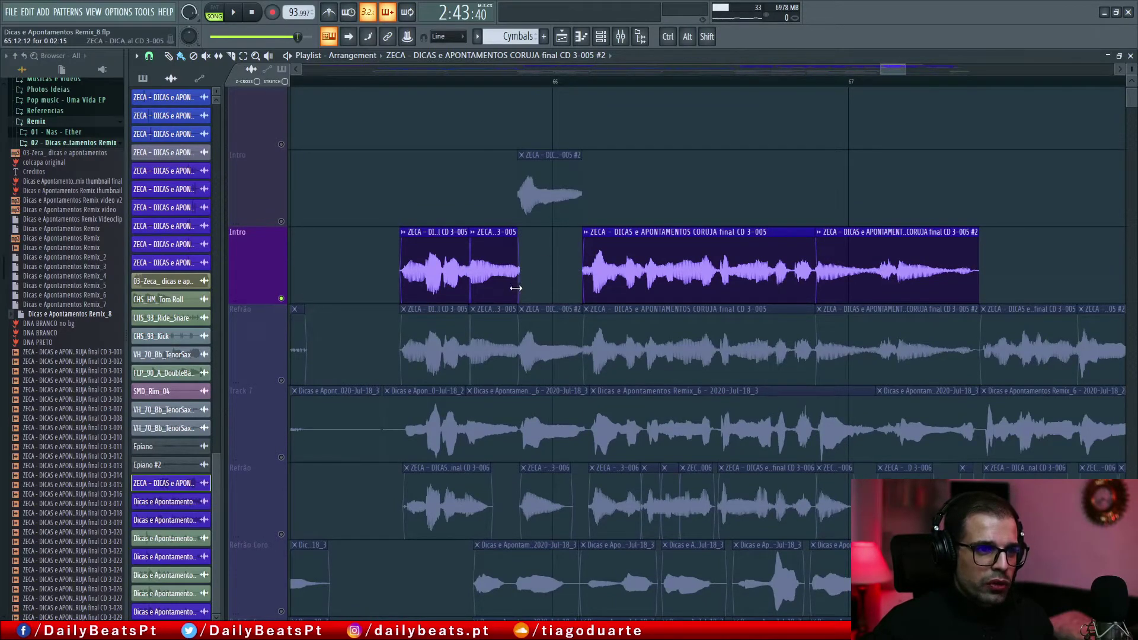
drag(552, 289, 579, 287)
- Play the soloed lower Intro track to hear the phrase with the extended 005 clip
key(space)
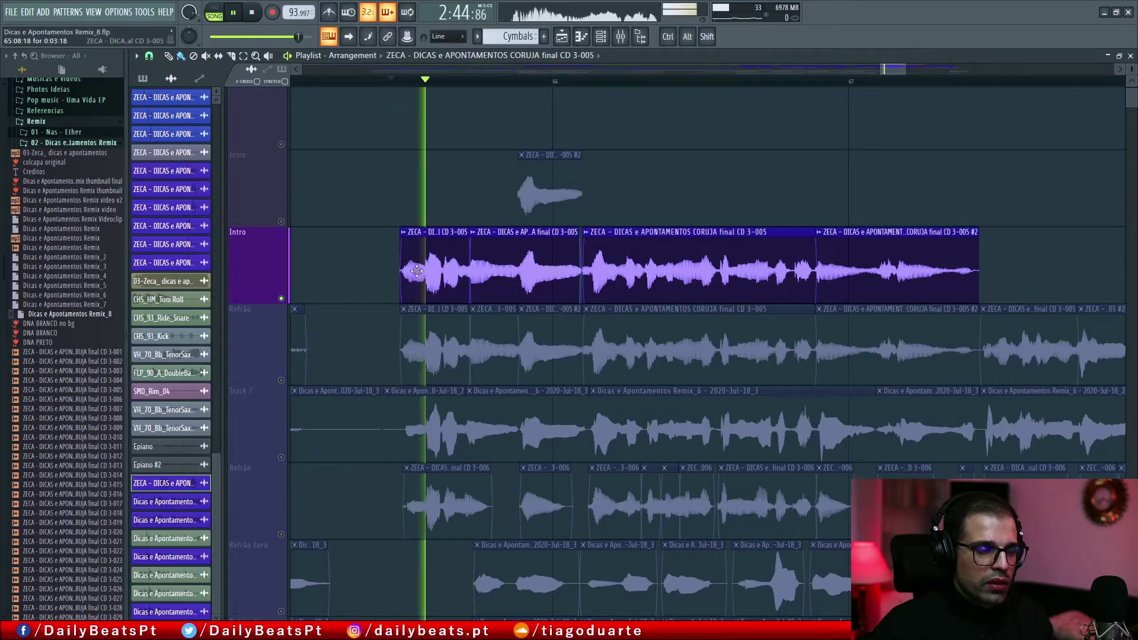
key(space)
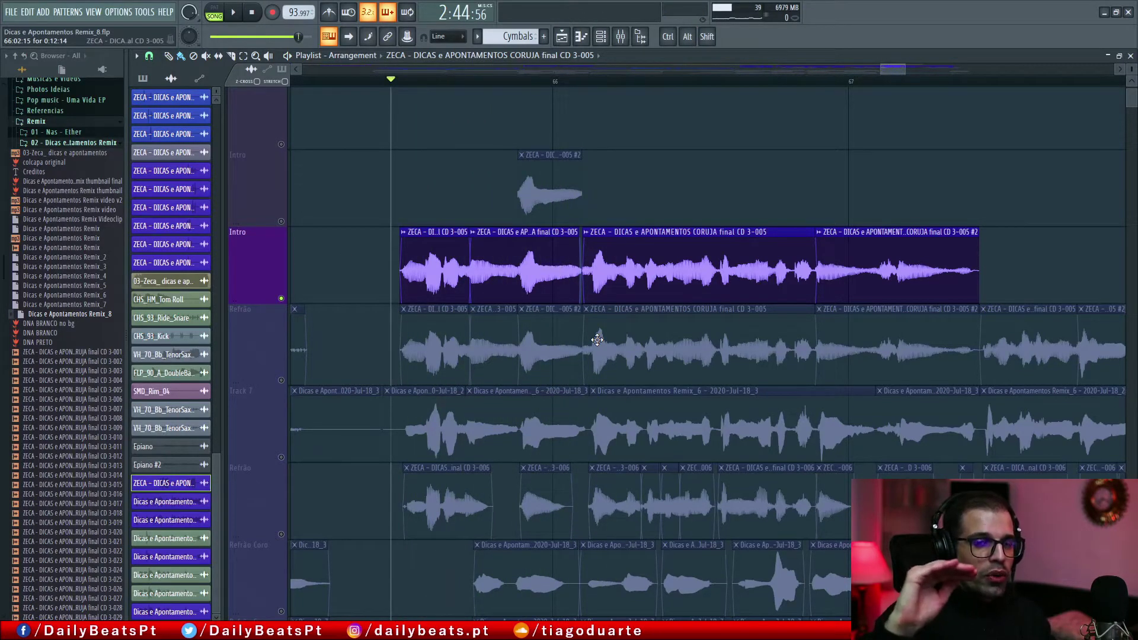
key(space)
key(space)
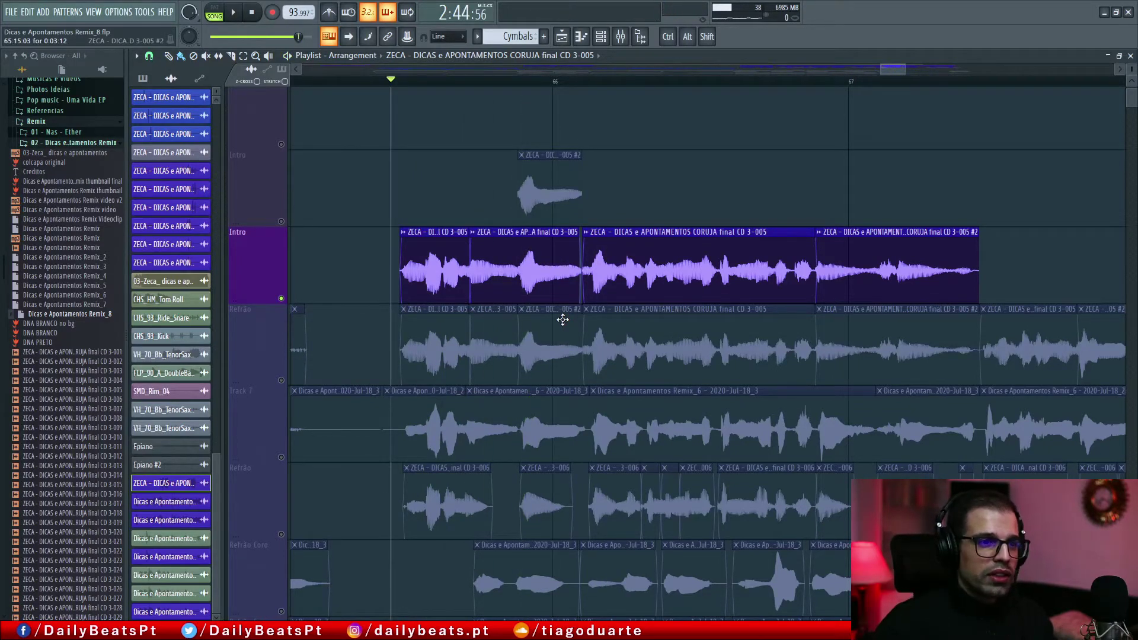
- Solo the upper Intro track and play its short 005 #2 clip from just before bar 66
right_click(282, 222)
key(space)
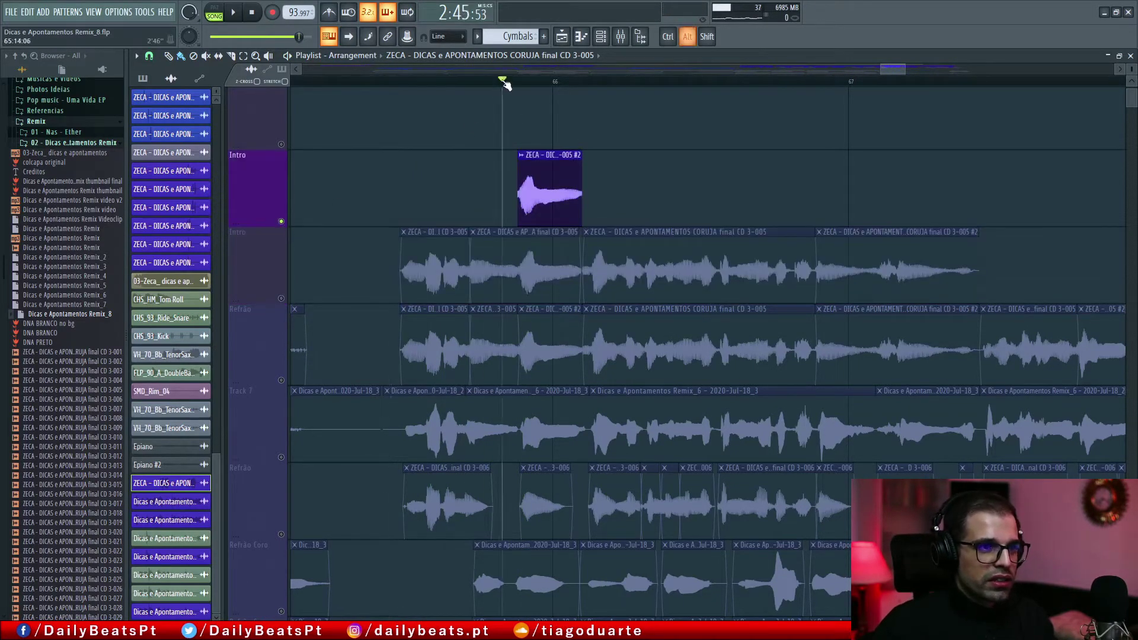
key(space)
key(space)
key(space)
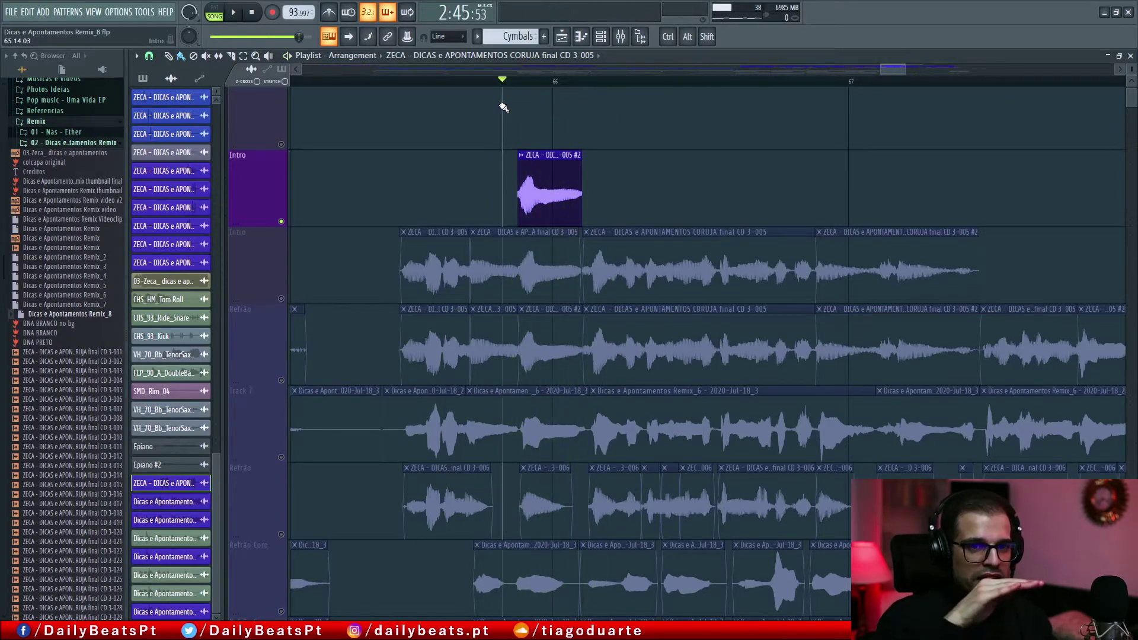
key(space)
key(space)
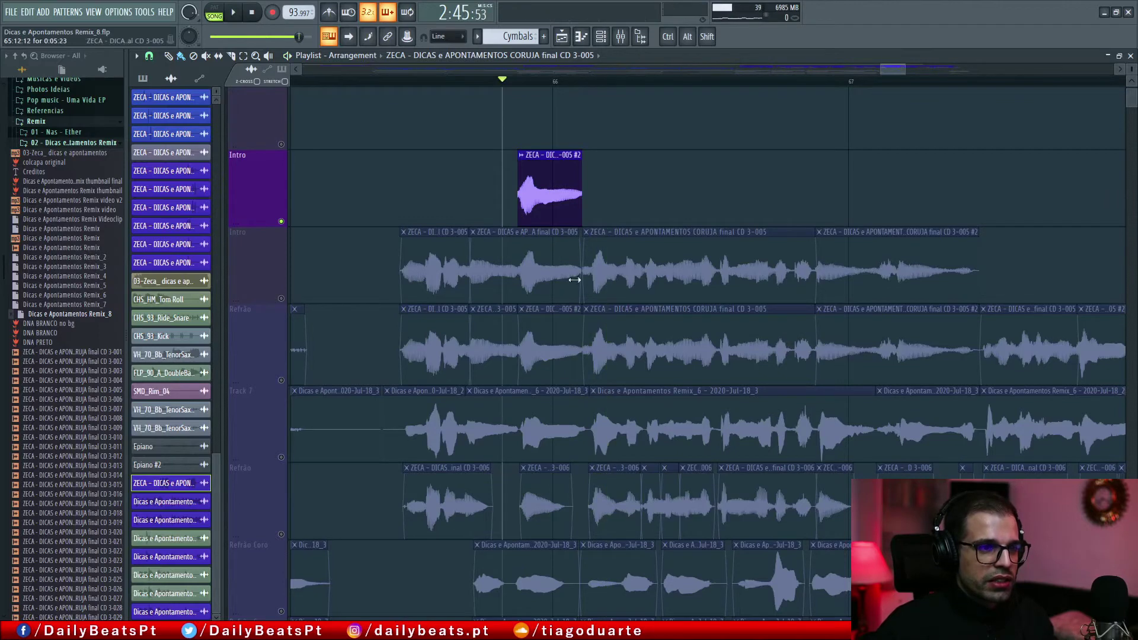
- Unmute the lower Intro track and play the 005 and 005 #2 layers together
click(281, 299)
key(space)
key(space)
key(space)
key(space)
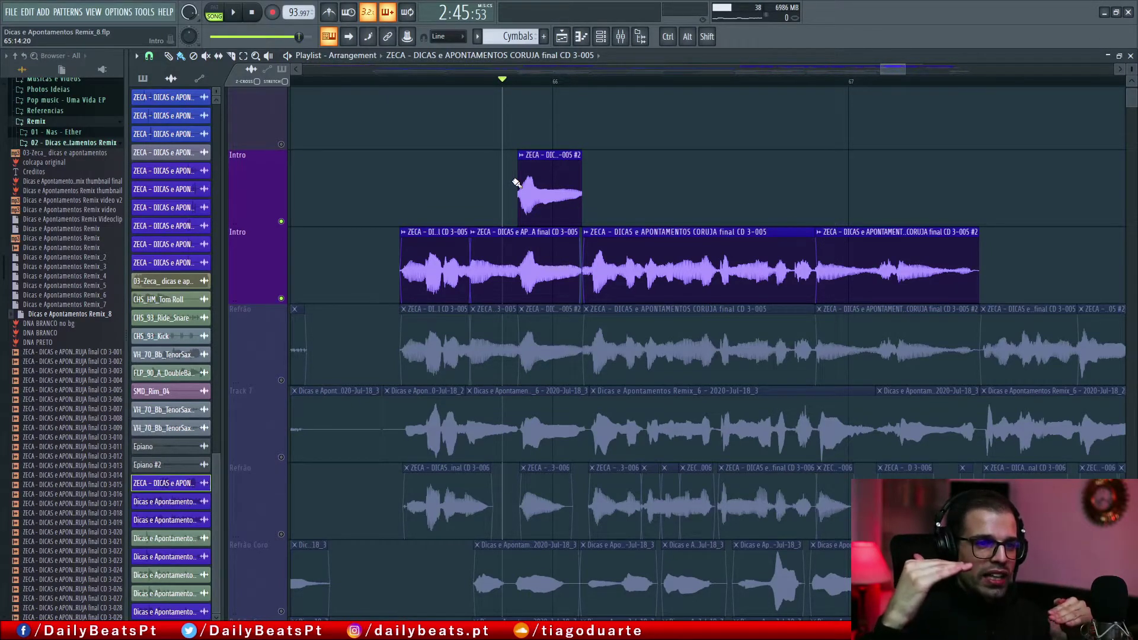
key(space)
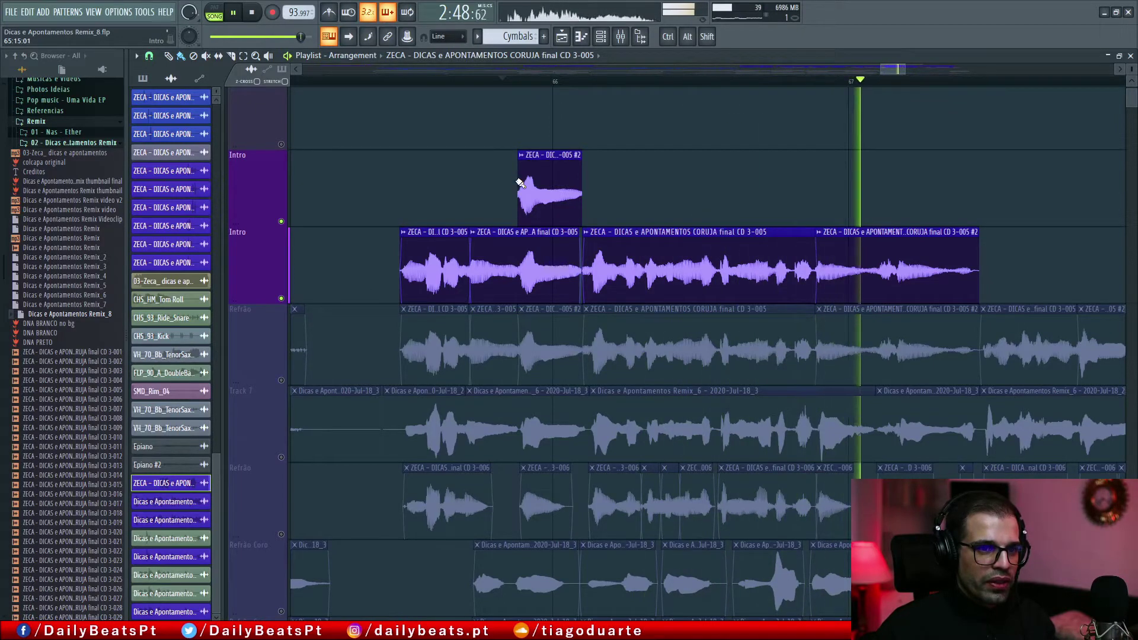
key(space)
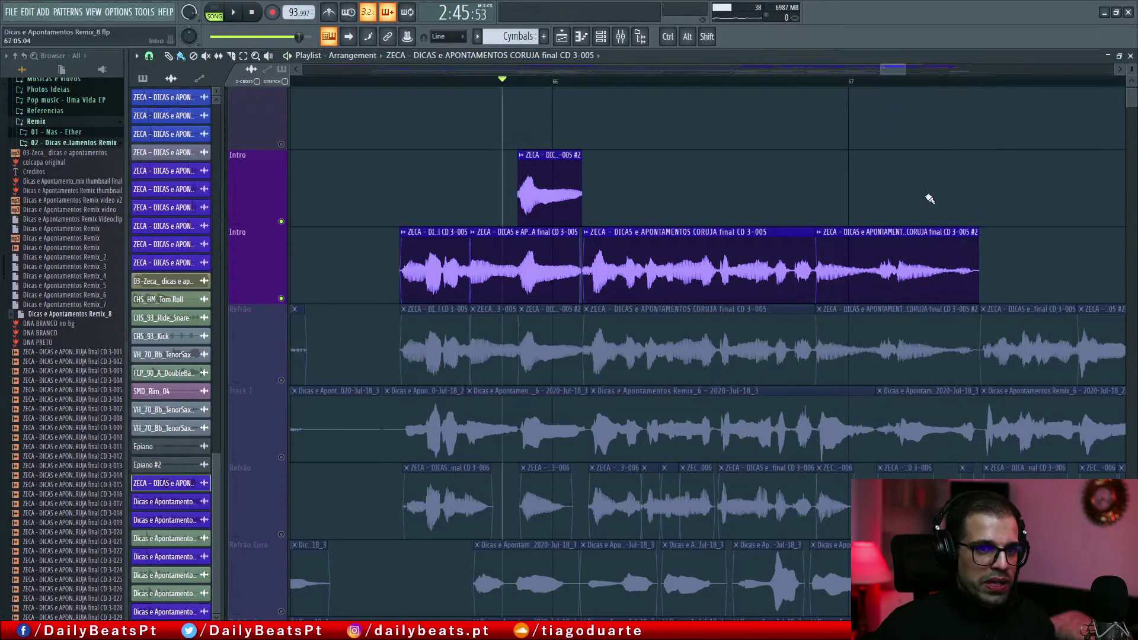
- Move the last 005 #2 clip near bar 67 to the upper Intro track and extend the 005 clip below to the phrase's end
drag(871, 282, 869, 205)
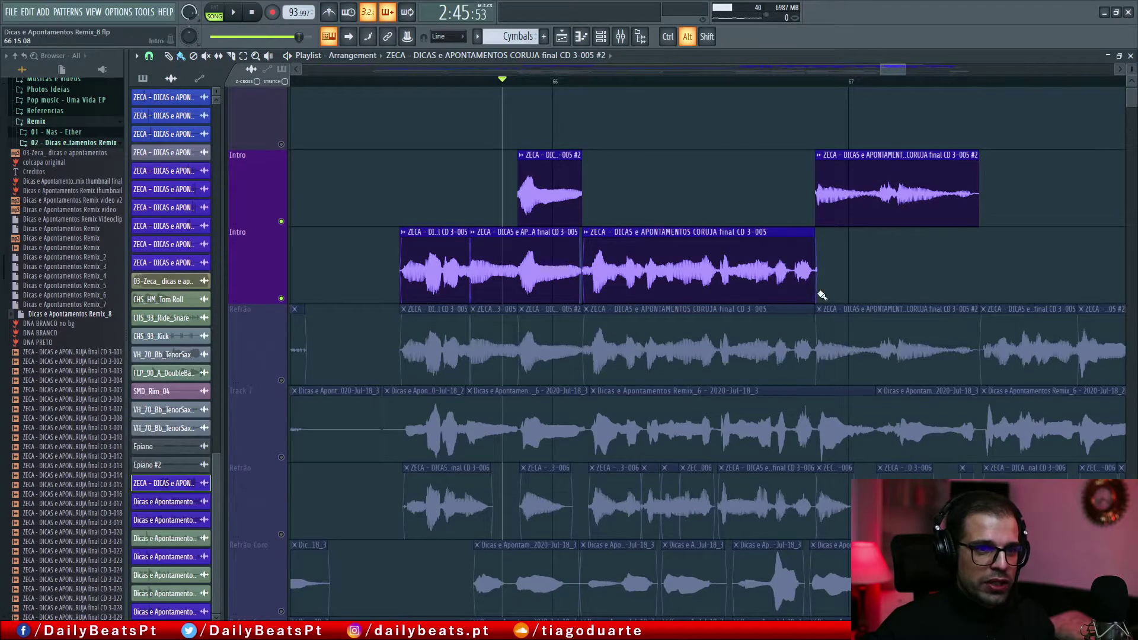
drag(812, 289, 979, 286)
drag(362, 178, 999, 178)
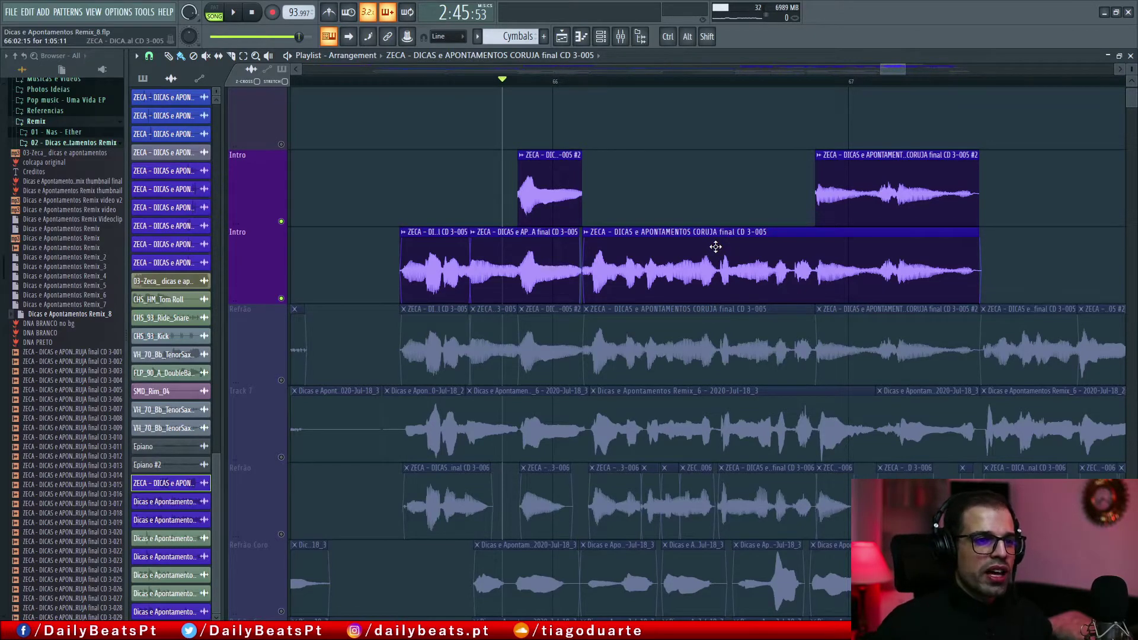
- Delete the short 005 #2 clip and extend the remaining 005 #2 clip's start back to cover the whole phrase
key(alt)
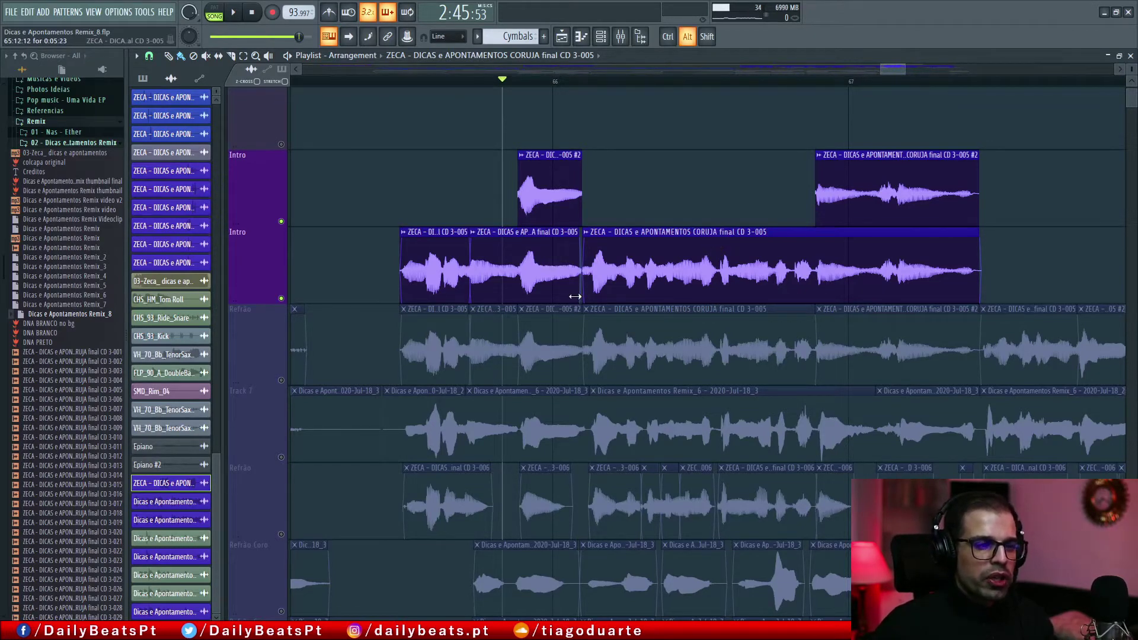
right_click(549, 206)
drag(819, 217, 333, 236)
- Solo the upper Intro track, start playback before the phrase, and set the playlist snap to (none)
right_click(282, 222)
key(space)
click(400, 81)
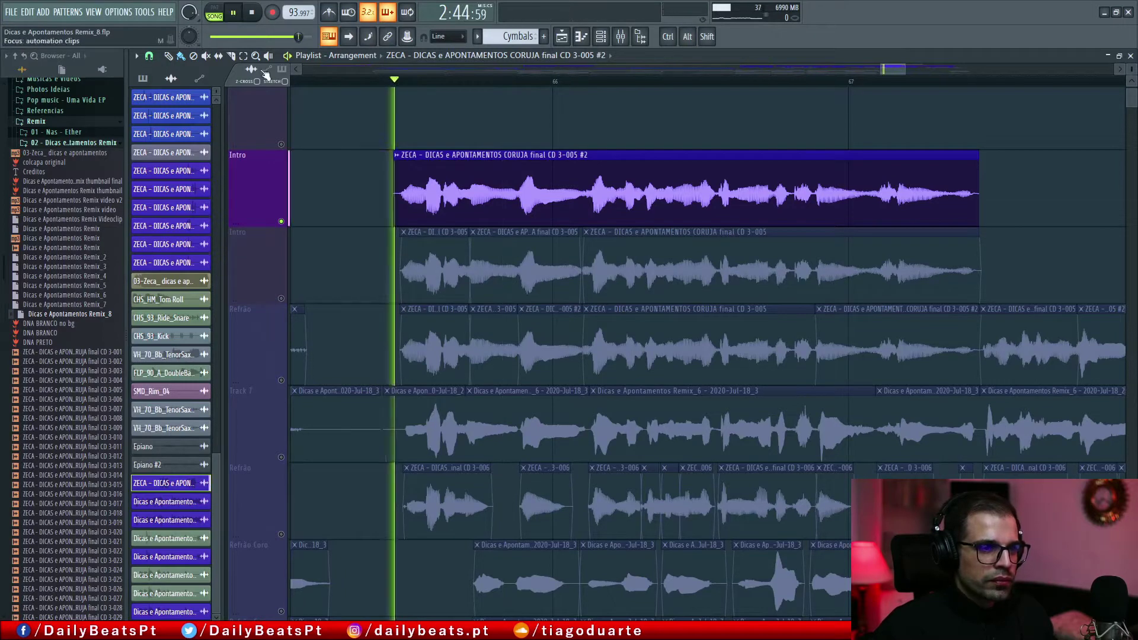
key(space)
click(149, 55)
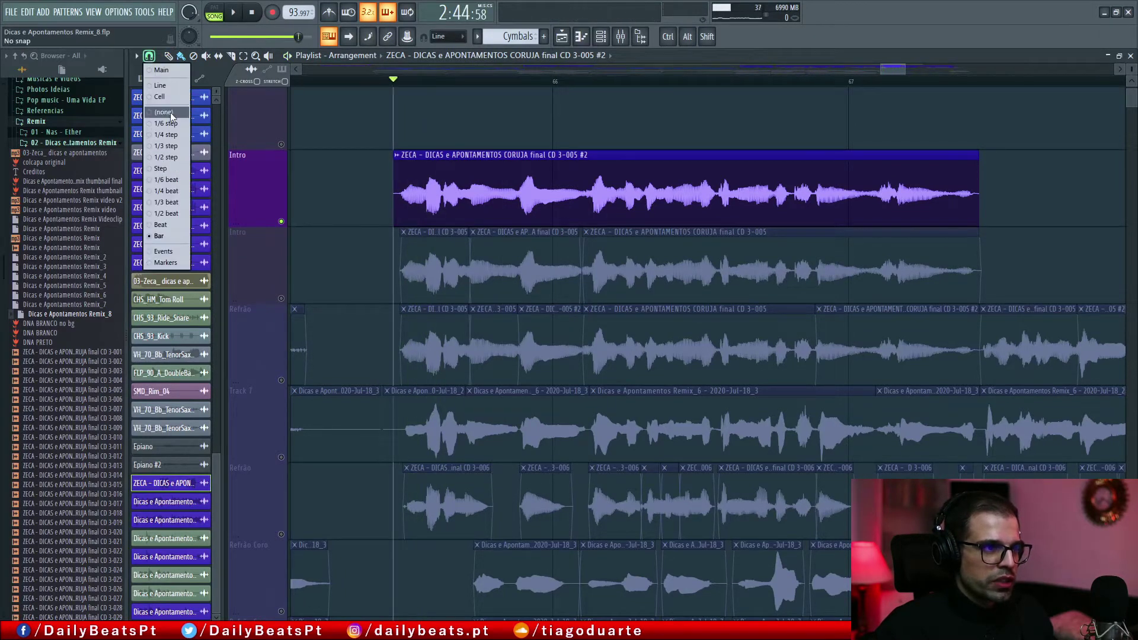
click(169, 112)
- Play the full-length 005 #2 vocal repeatedly from different points between bars 65 and 66
key(space)
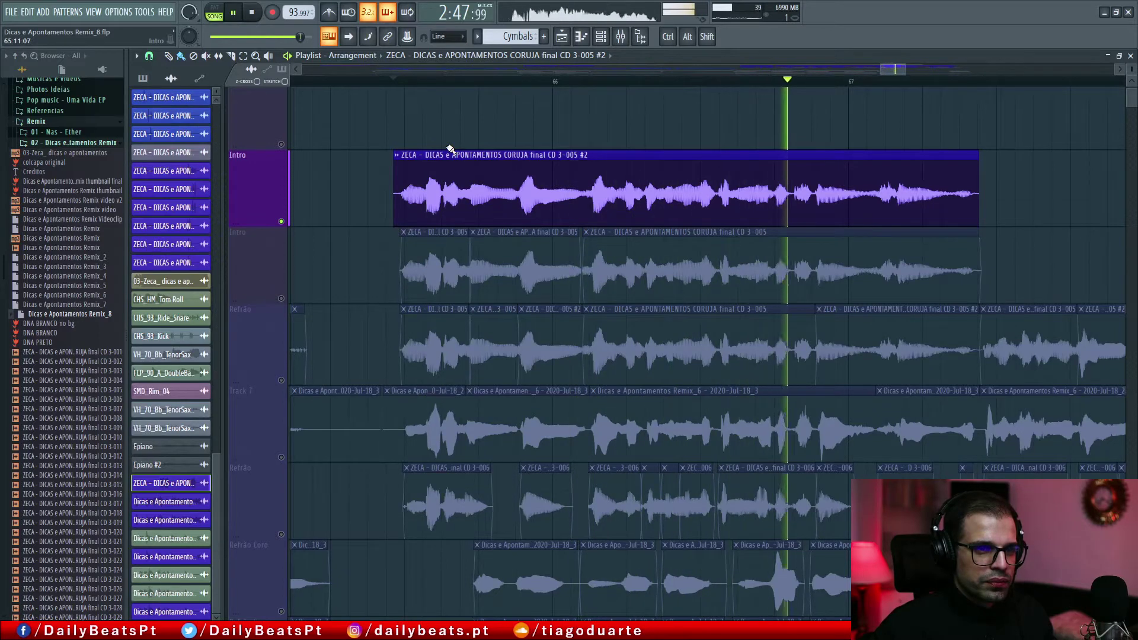
key(space)
key(space)
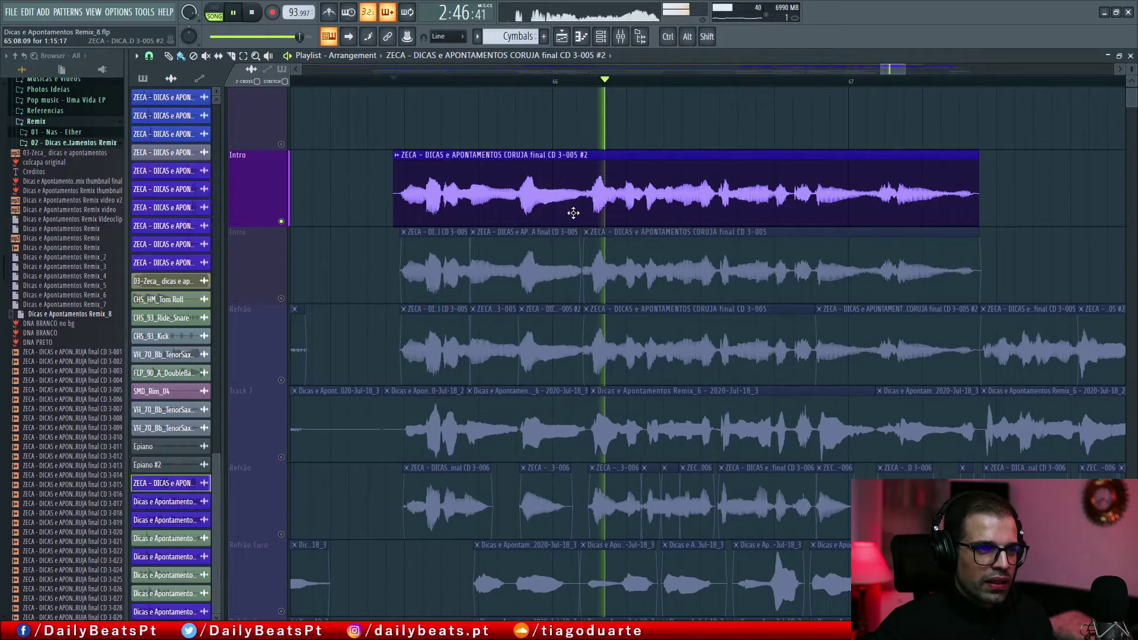
key(space)
key(space)
key(space)
click(468, 80)
key(space)
key(space)
click(428, 81)
key(space)
key(space)
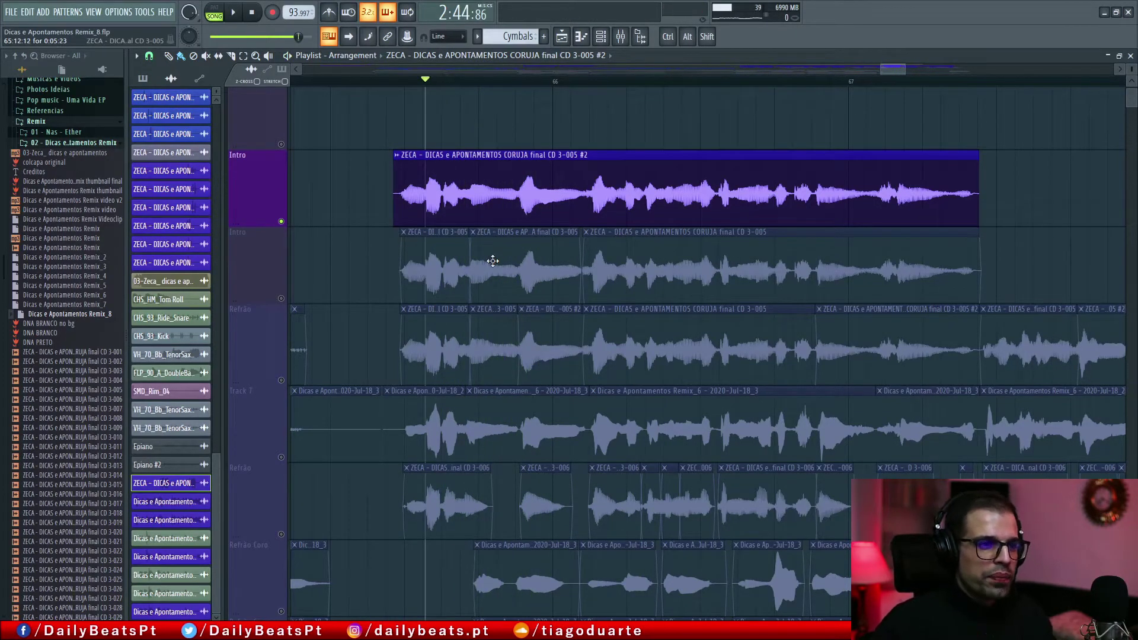
- Trim the start of the 005 #2 clip forward to the vocal note just before bar 66
drag(394, 217, 518, 219)
scroll(518, 219, up, 3)
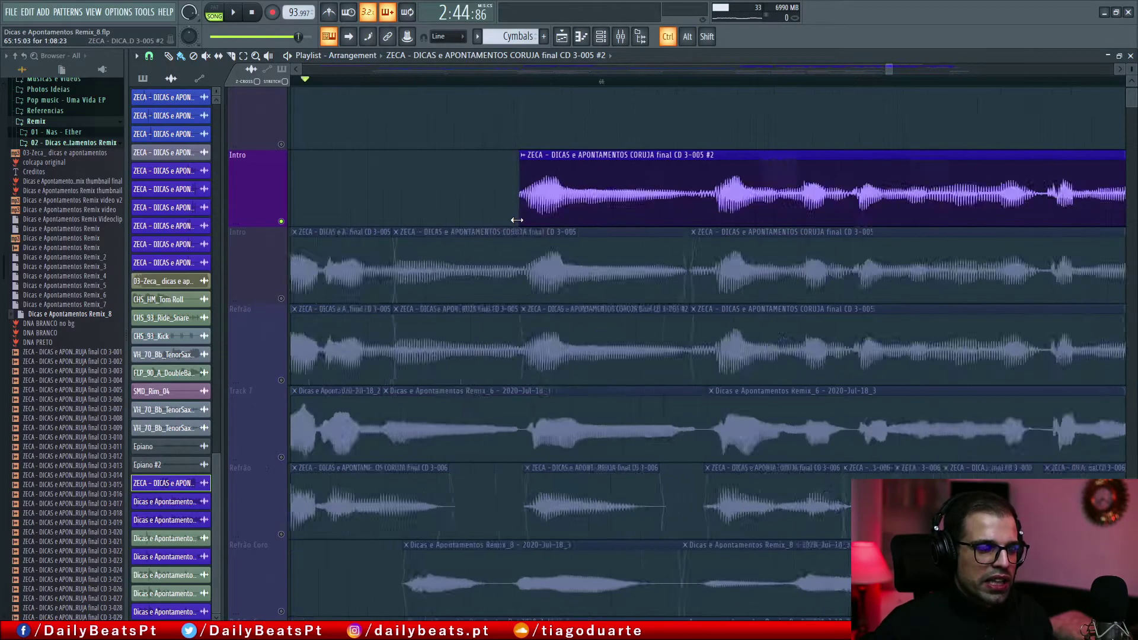
scroll(518, 221, down, 2)
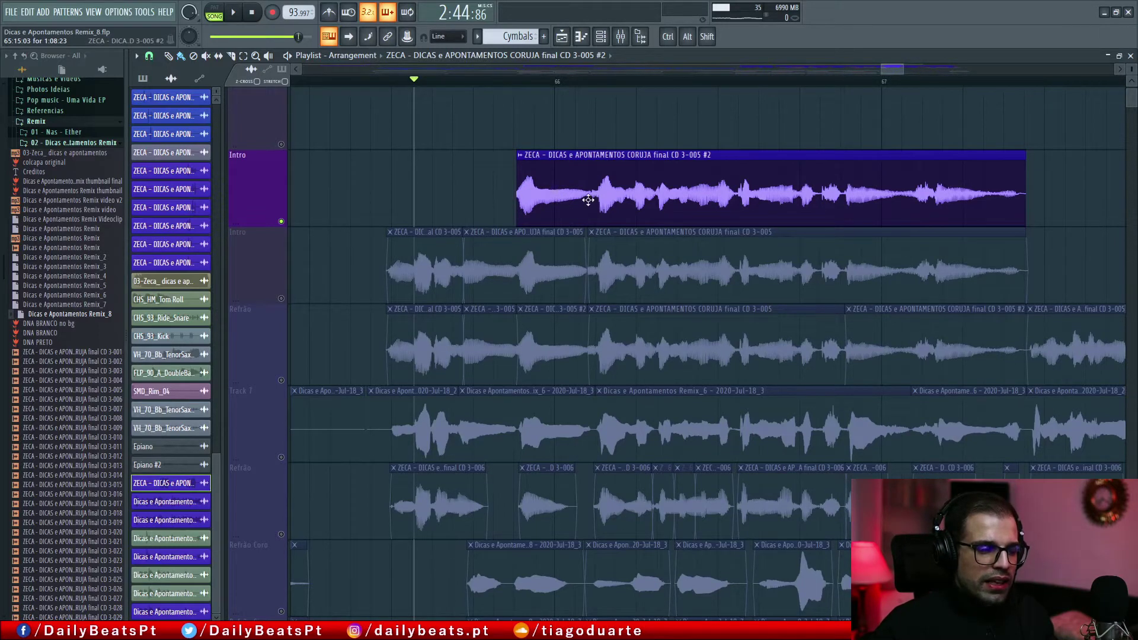
- Slice the 005 #2 clip shortly after bar 66 and shortly before bar 67, and delete the middle piece
drag(604, 133, 594, 195)
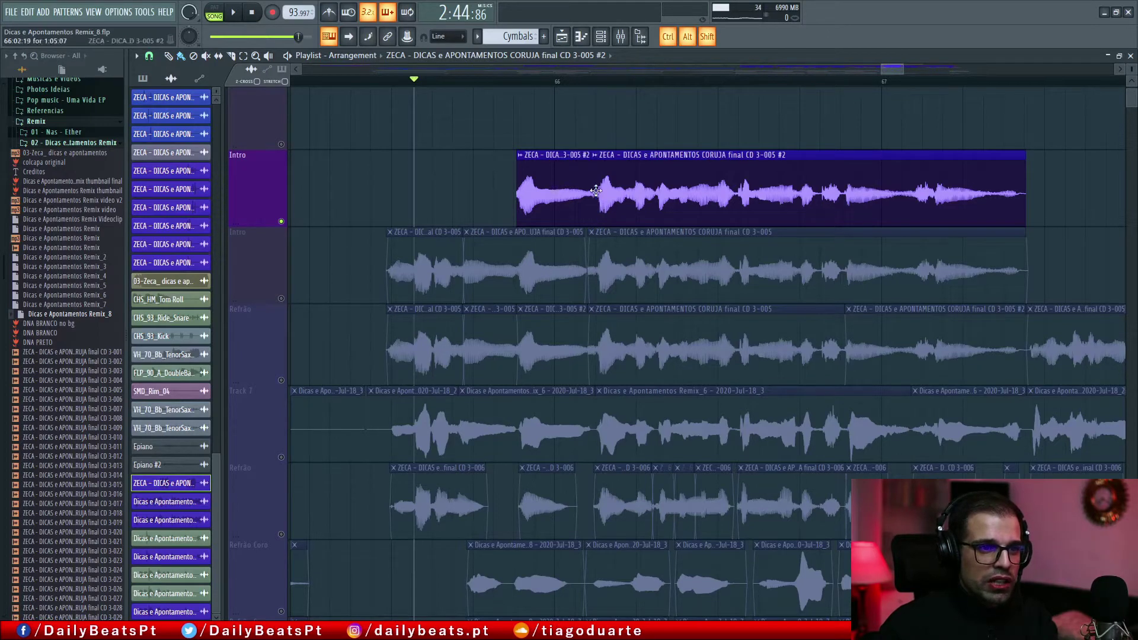
drag(852, 152, 846, 202)
right_click(827, 200)
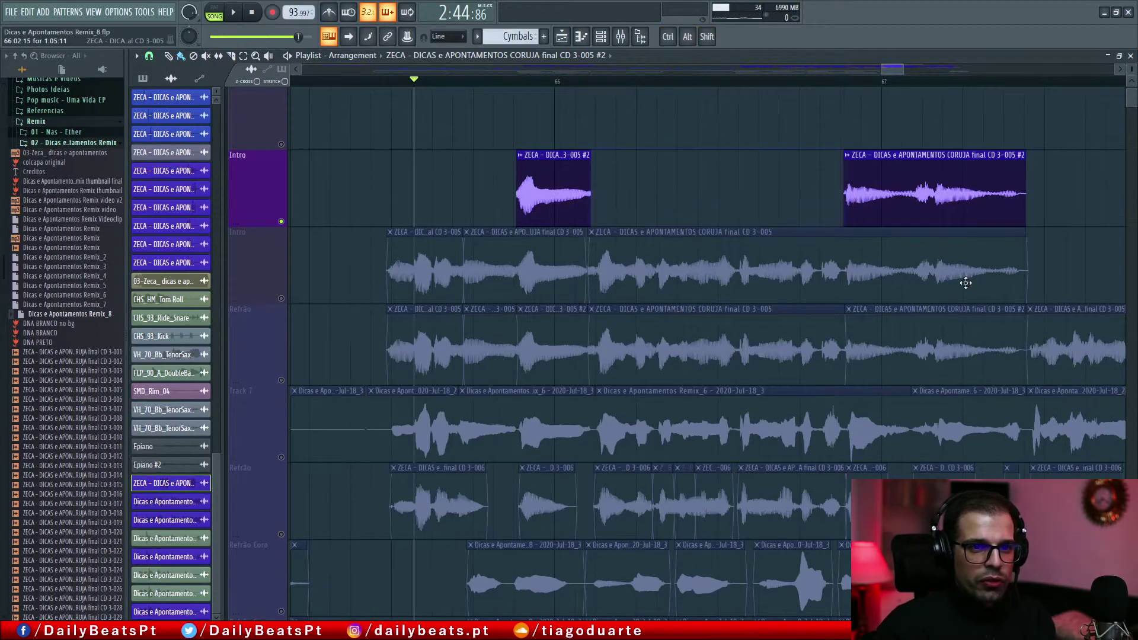
- Compare the two takes around bar 67 by playing from just before it and soloing the lower and upper Intro tracks in turn
mouse_move(1027, 293)
mouse_down()
mouse_move(843, 288)
mouse_move(1067, 284)
mouse_move(1014, 283)
mouse_up()
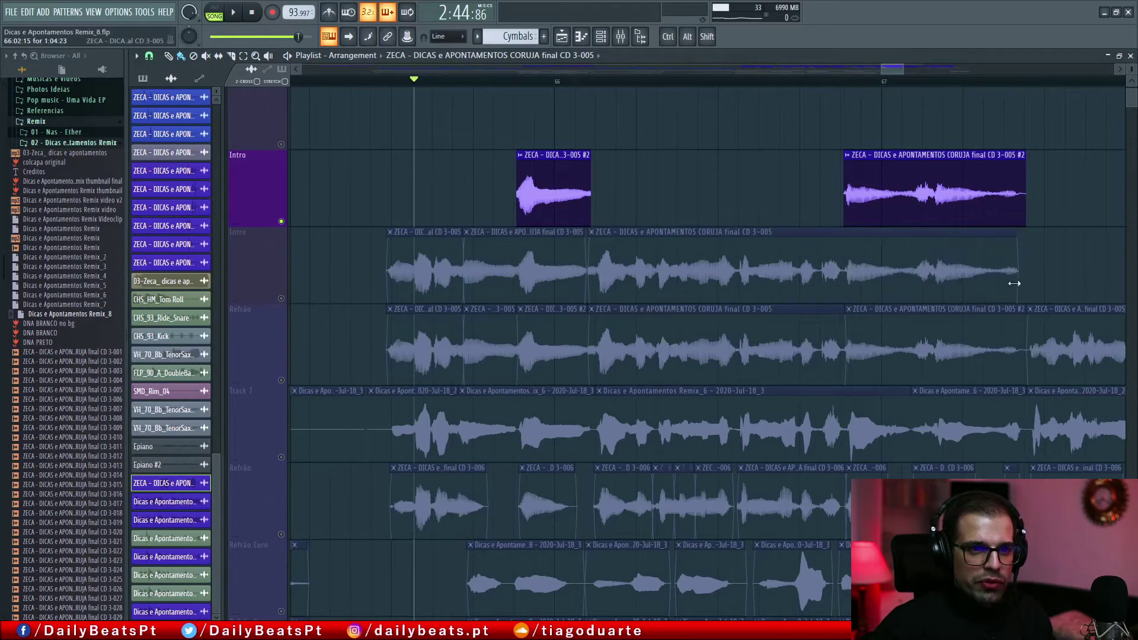
click(836, 81)
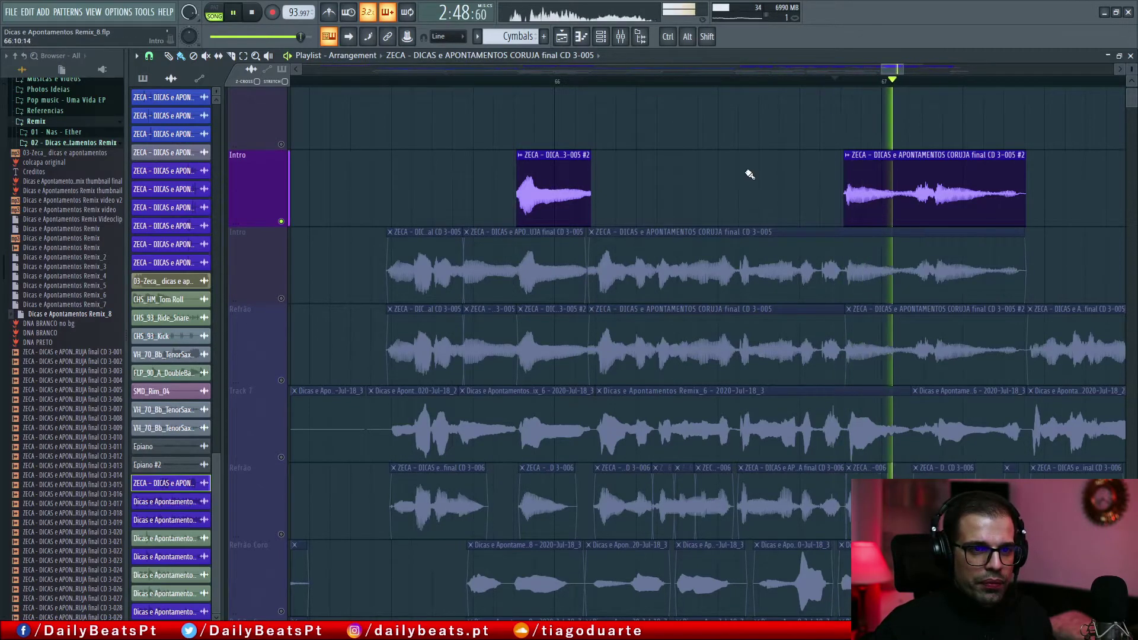
right_click(281, 298)
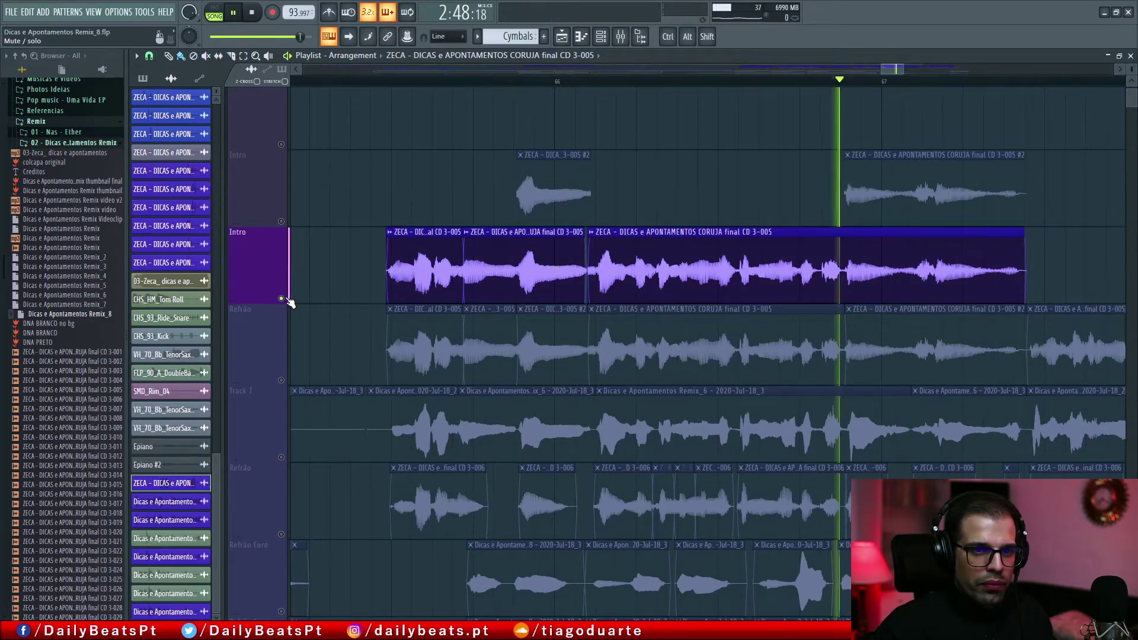
right_click(281, 221)
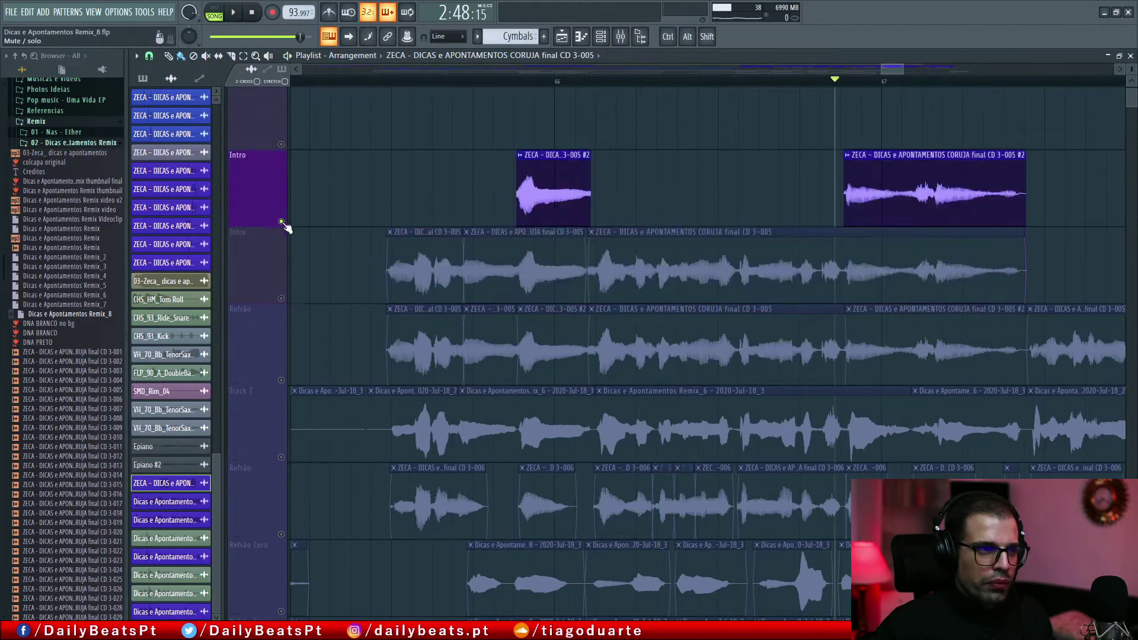
key(space)
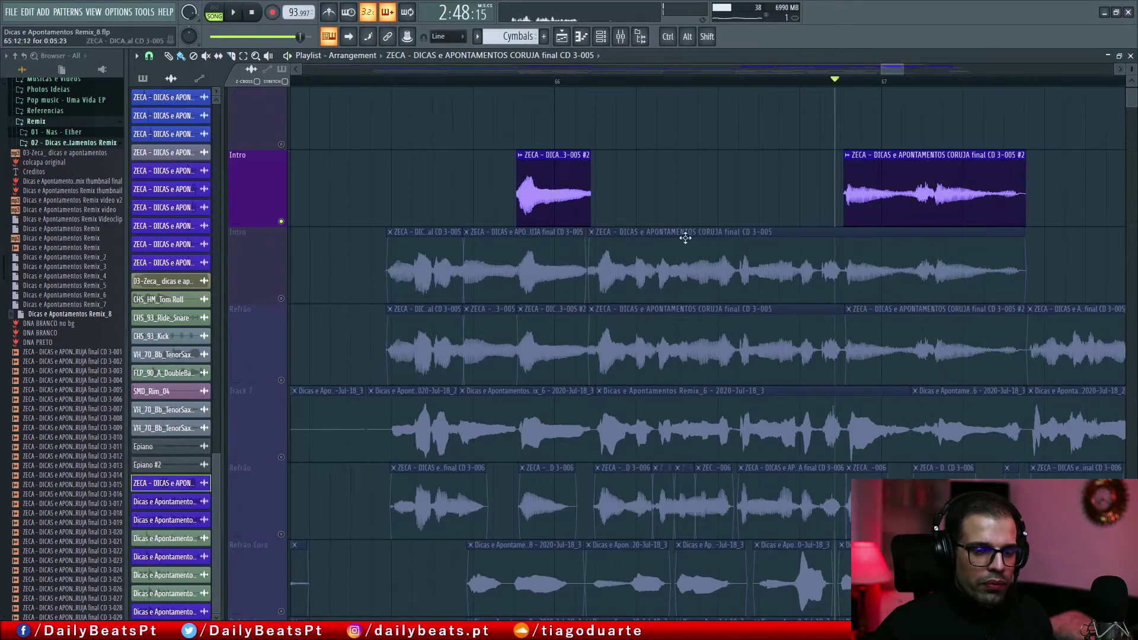
- Trim the lower Intro track's 005 clips to open gaps before bars 66 and 67, and move the two 005 #2 pieces down into them
drag(1026, 295, 840, 293)
drag(442, 178, 614, 187)
drag(924, 220, 920, 298)
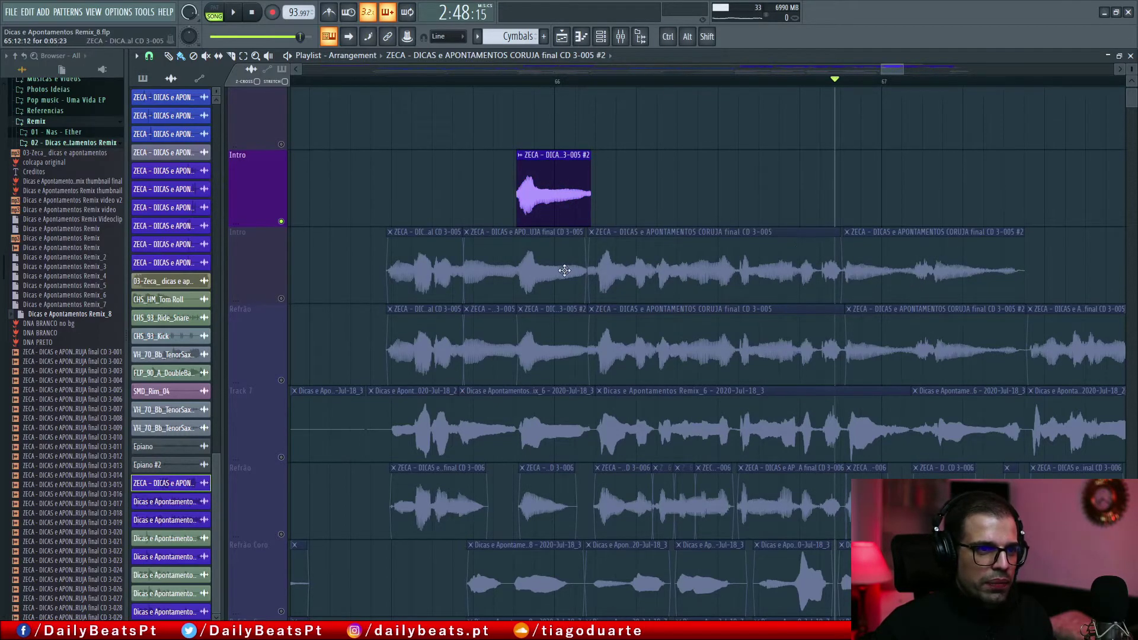
drag(579, 282, 514, 284)
drag(555, 190, 551, 266)
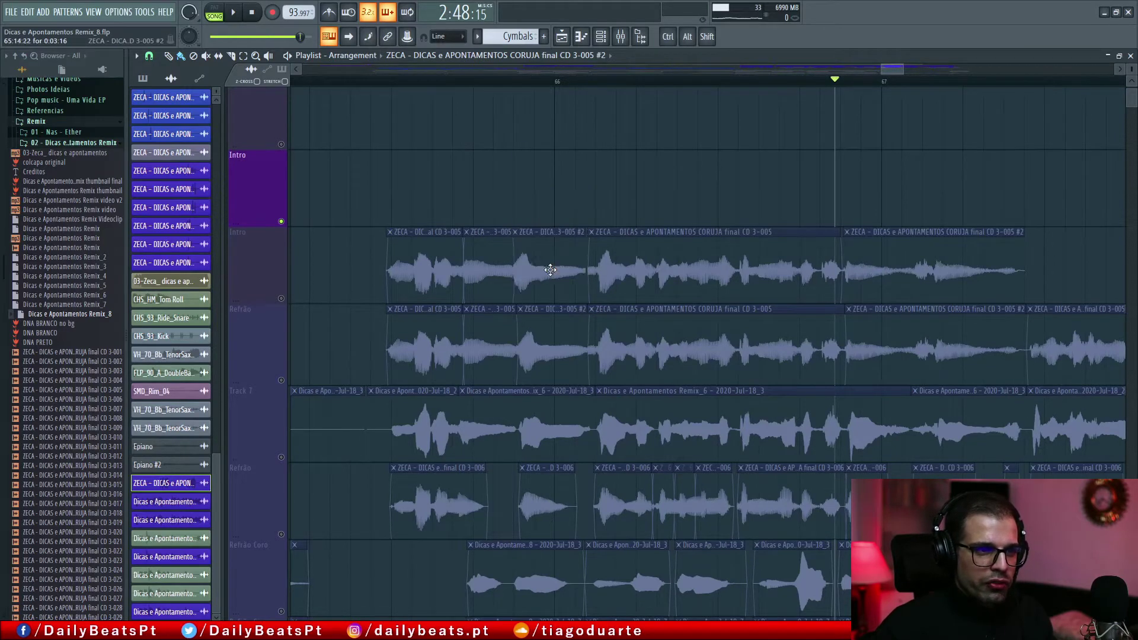
- Unmute the lower Intro track and play the combined vocal phrase from before its first note
click(287, 301)
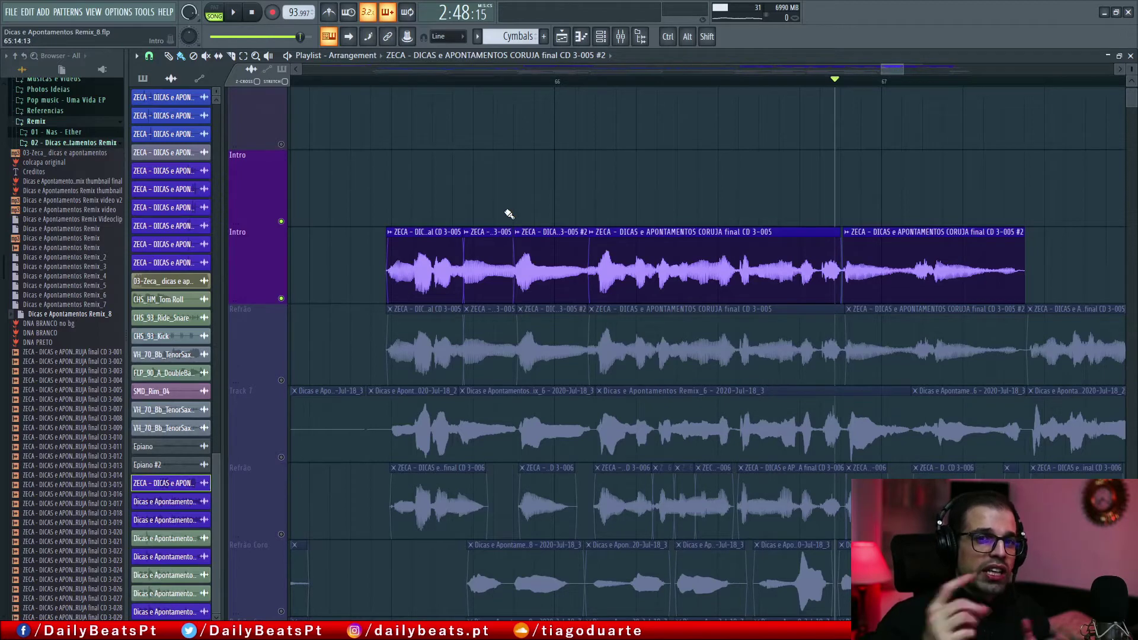
drag(325, 245, 1076, 265)
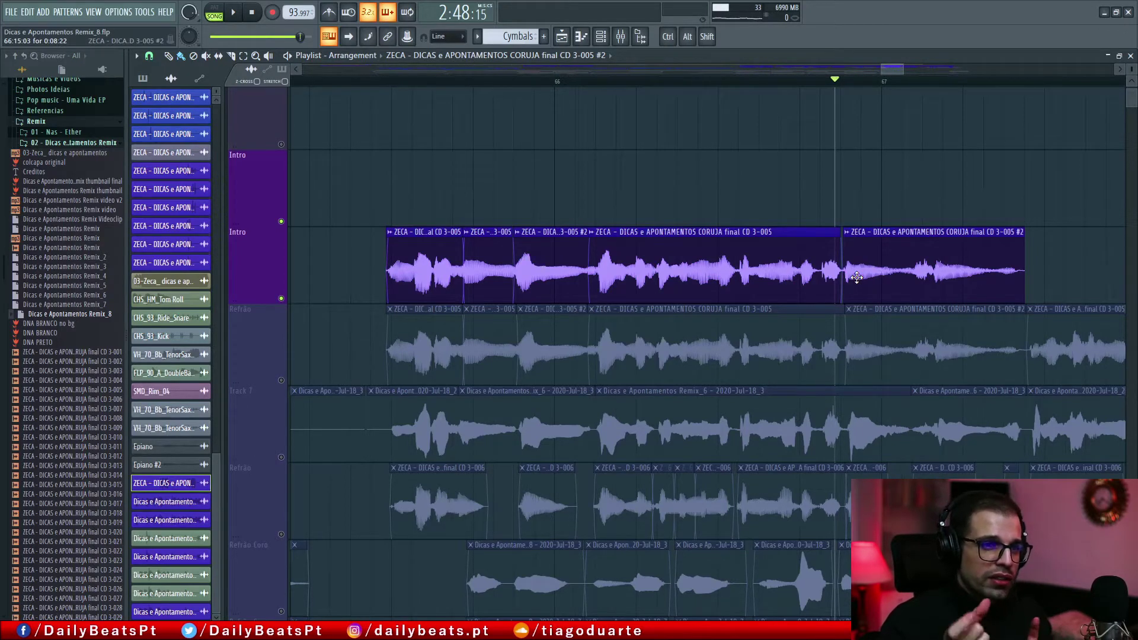
click(385, 87)
key(space)
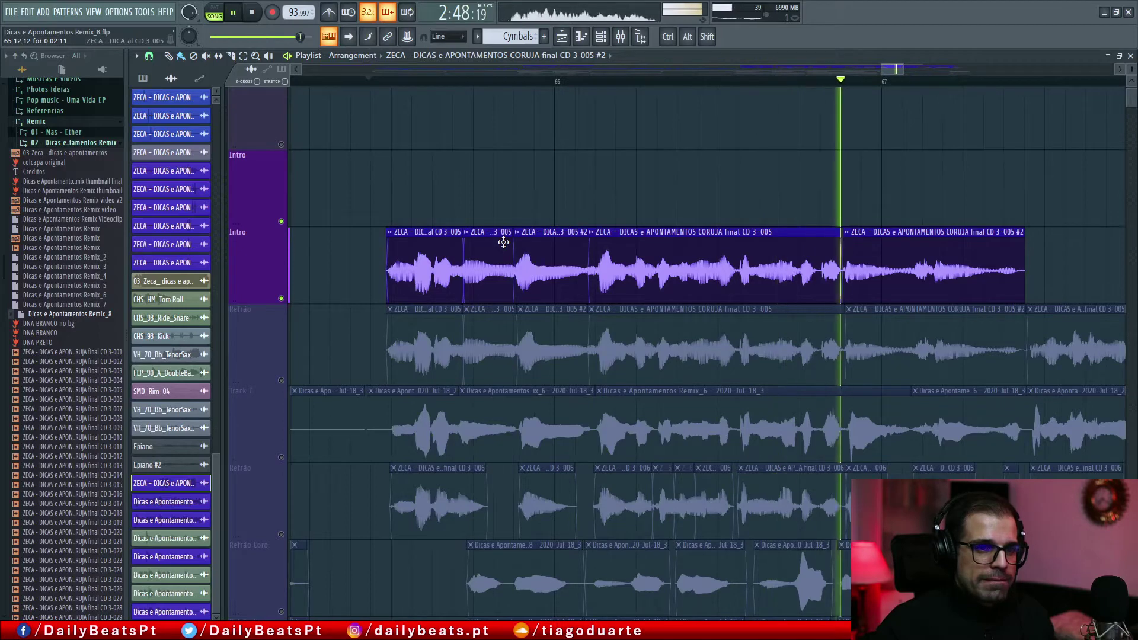
key(space)
- Unmute the Epiano and Keys tracks and start playback before the vocal phrase
scroll(641, 247, down, 5)
scroll(559, 241, down, 6)
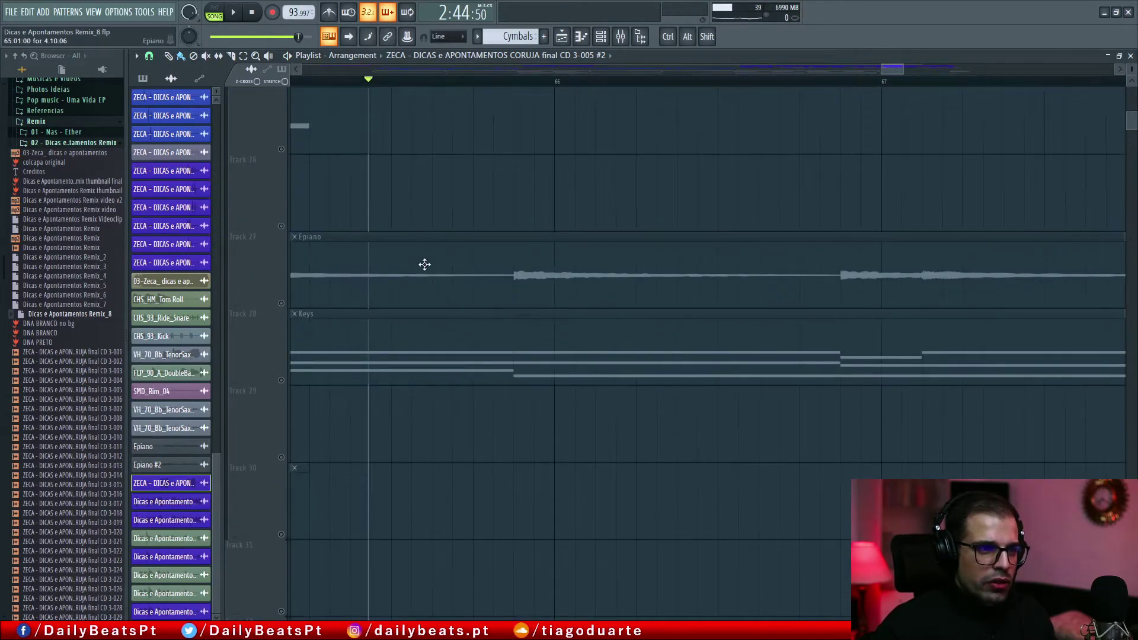
drag(421, 260, 594, 287)
click(281, 330)
click(281, 407)
scroll(427, 198, up, 3)
click(401, 81)
drag(403, 81, 403, 83)
key(space)
- Replay the combined vocal with the Epiano and Keys accompaniment, restarting from before the phrase
scroll(699, 268, up, 20)
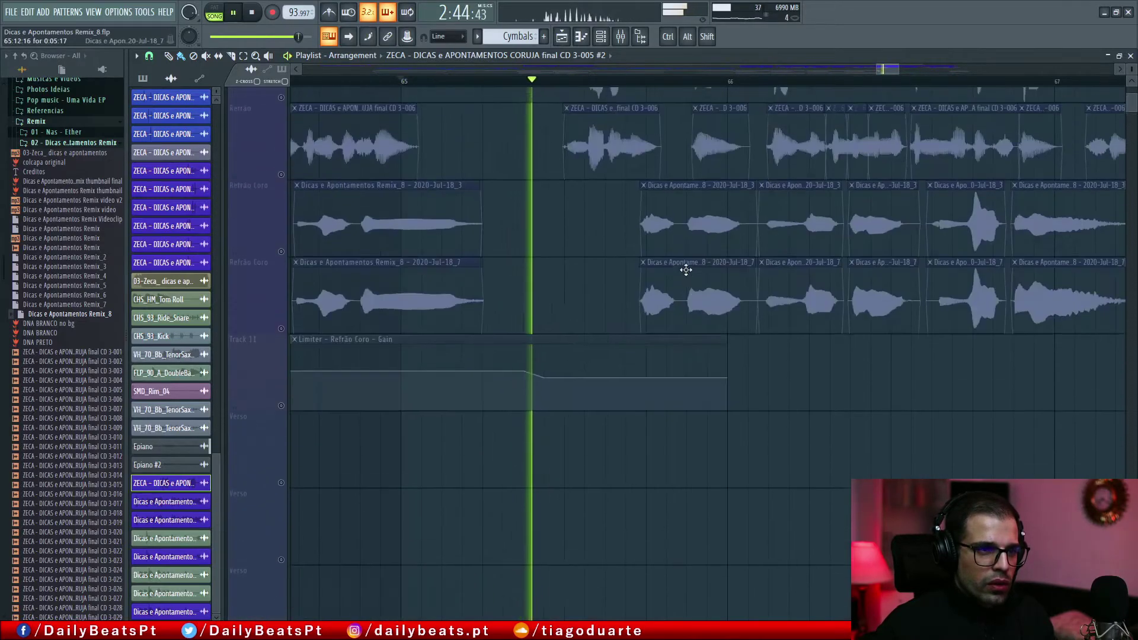
scroll(704, 271, down, 2)
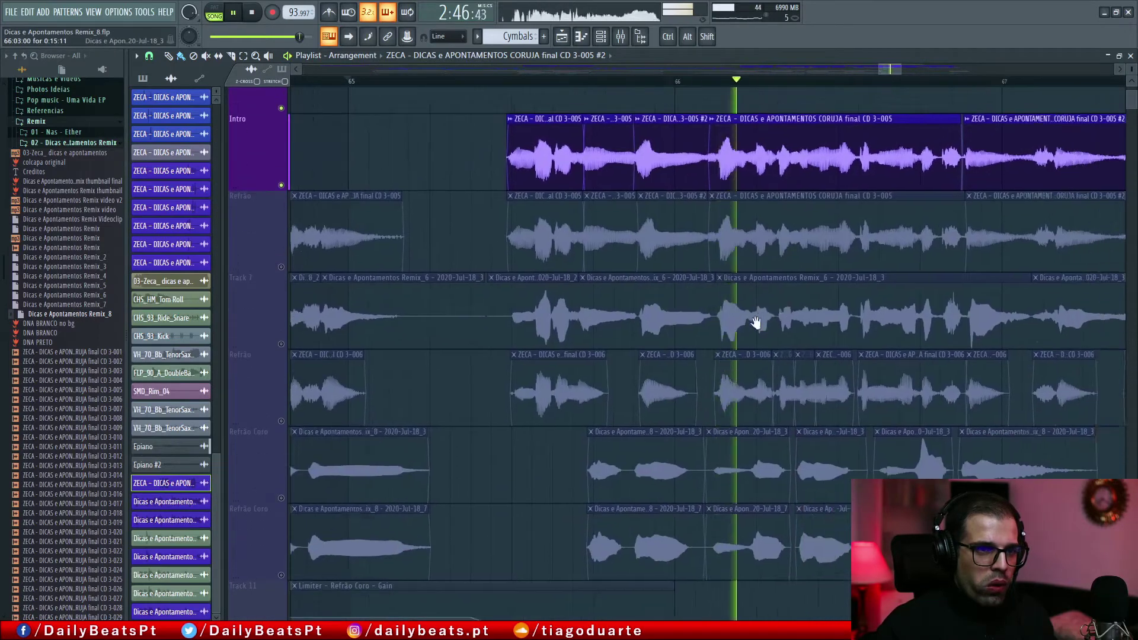
key(space)
click(380, 82)
key(space)
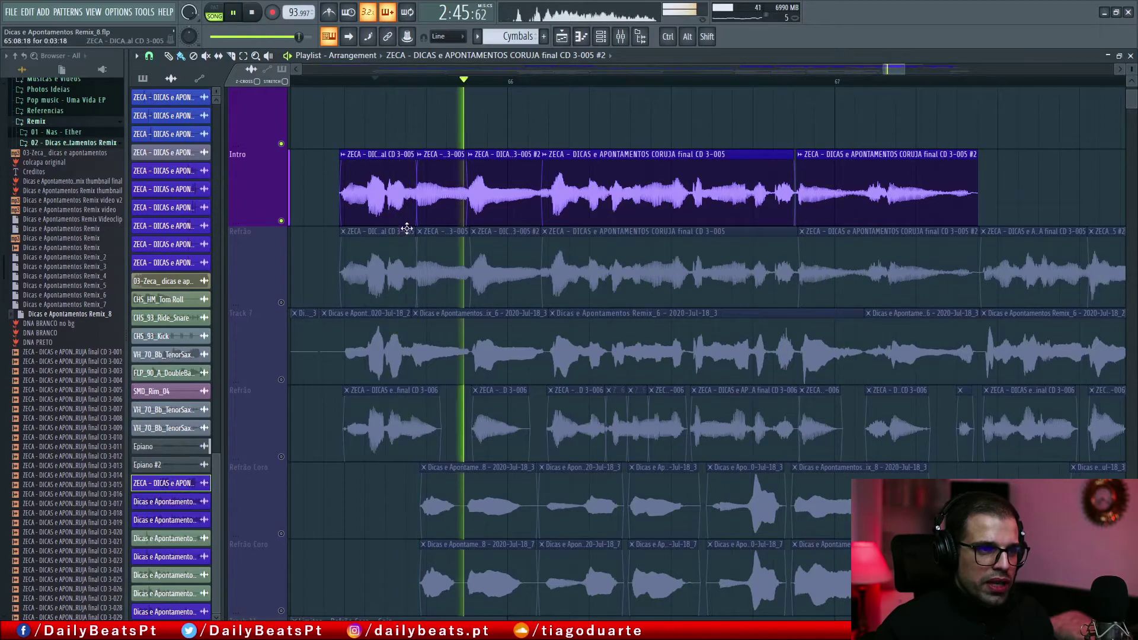
key(space)
key(space)
click(323, 82)
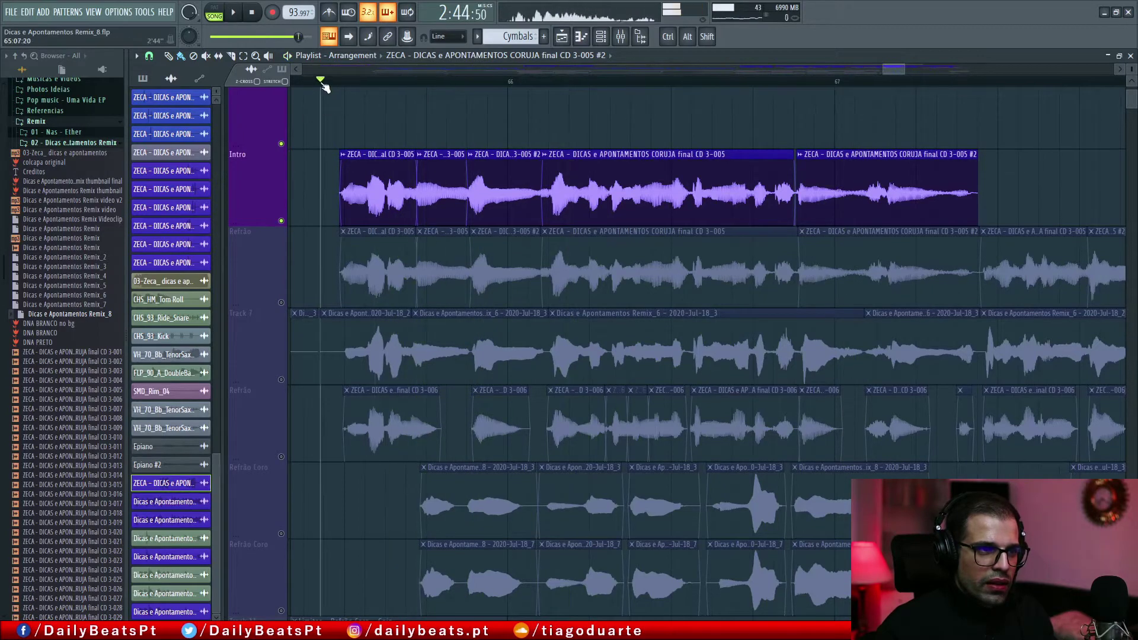
key(space)
- Mute the Keys track and play the vocal phrase against the Epiano alone
scroll(423, 332, down, 10)
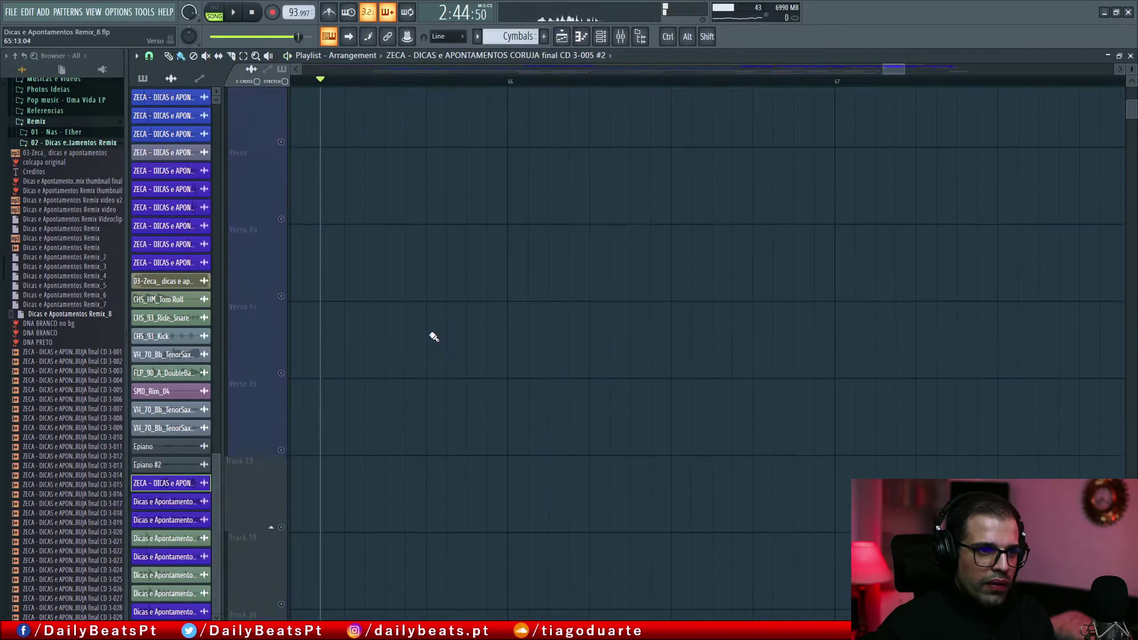
scroll(423, 331, up, 1)
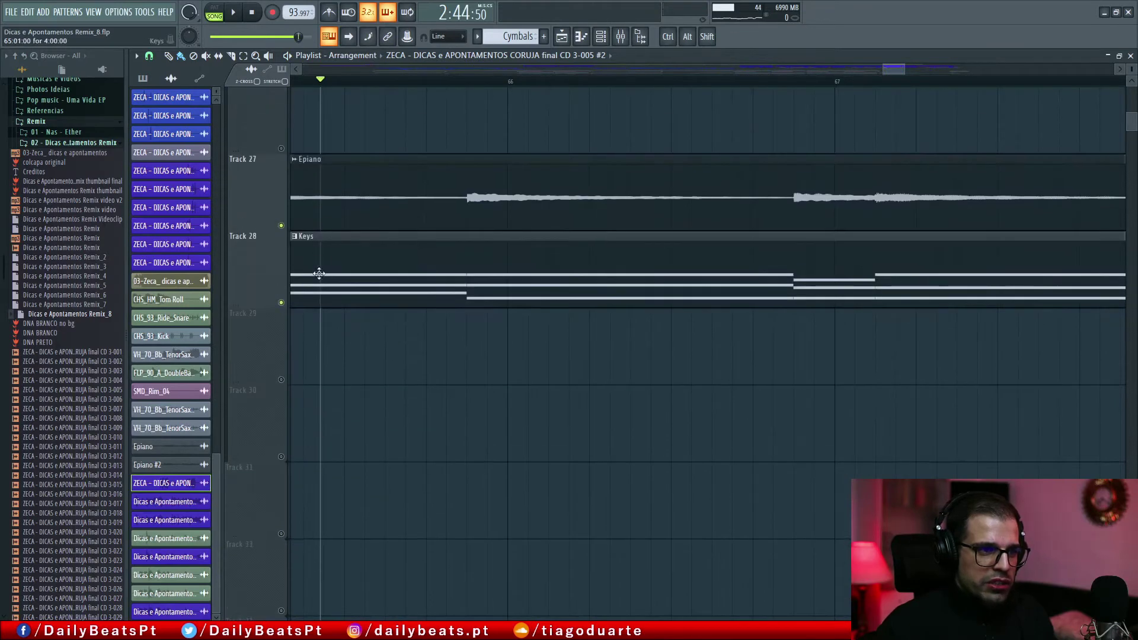
click(281, 301)
scroll(439, 259, up, 10)
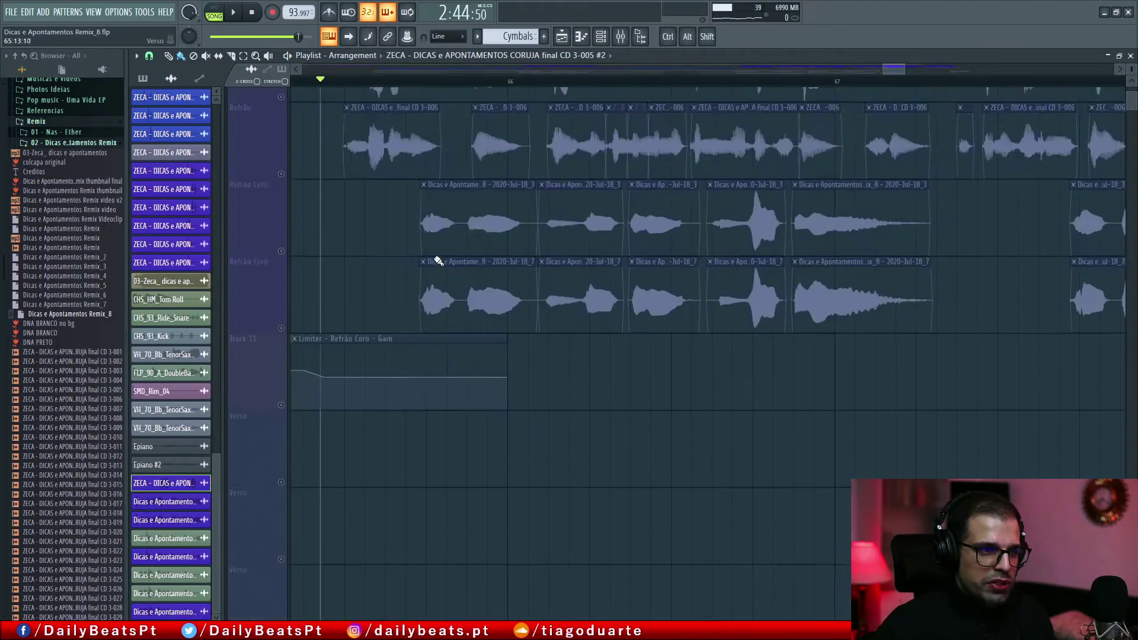
key(space)
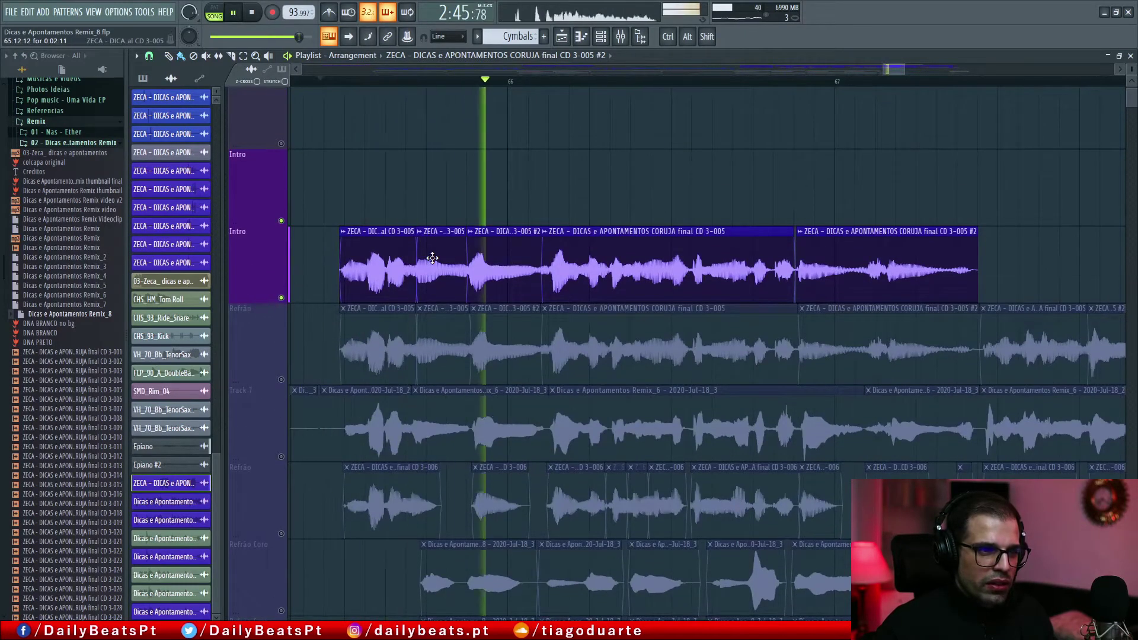
key(space)
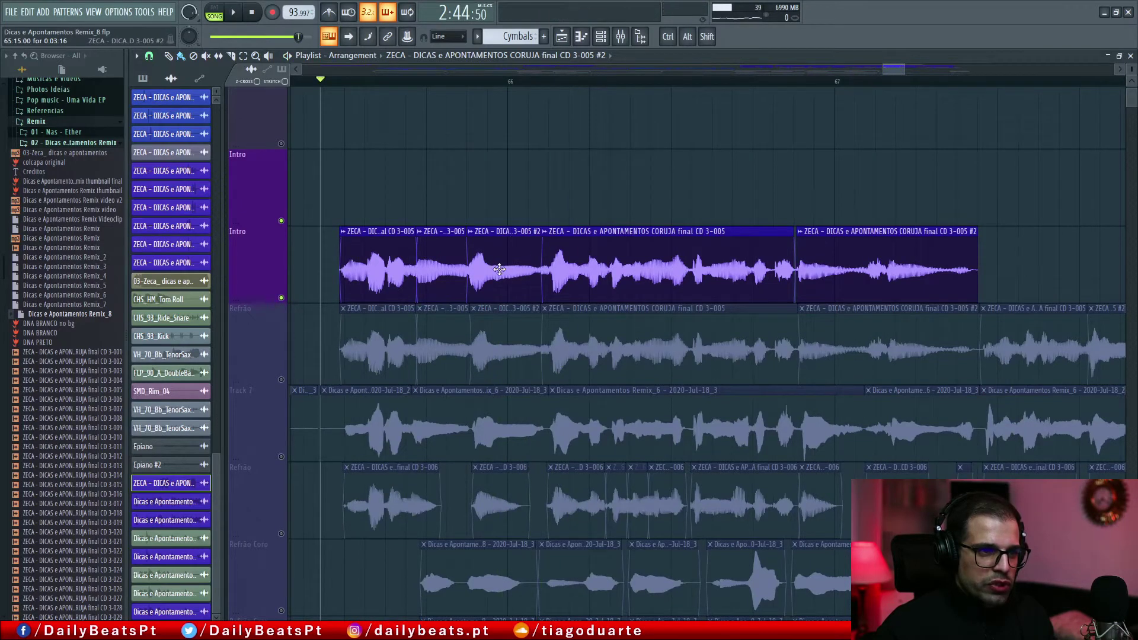
- Delete the 005 #2 note before bar 66, extend the preceding 005 clip over the gap, and play the phrase
right_click(500, 270)
drag(465, 296, 538, 304)
key(space)
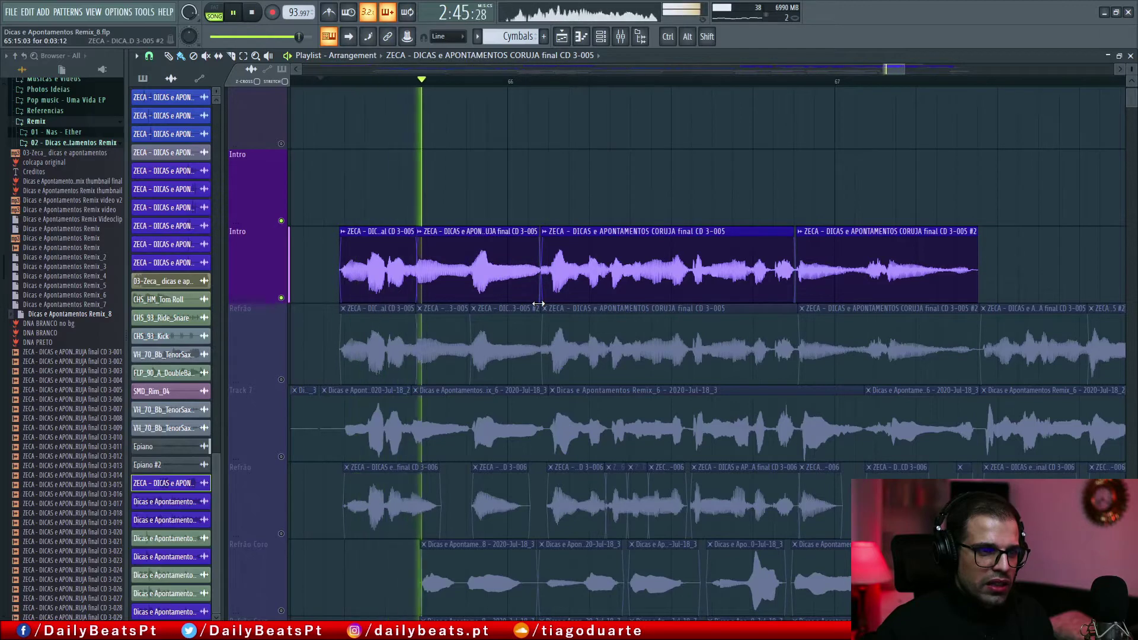
key(space)
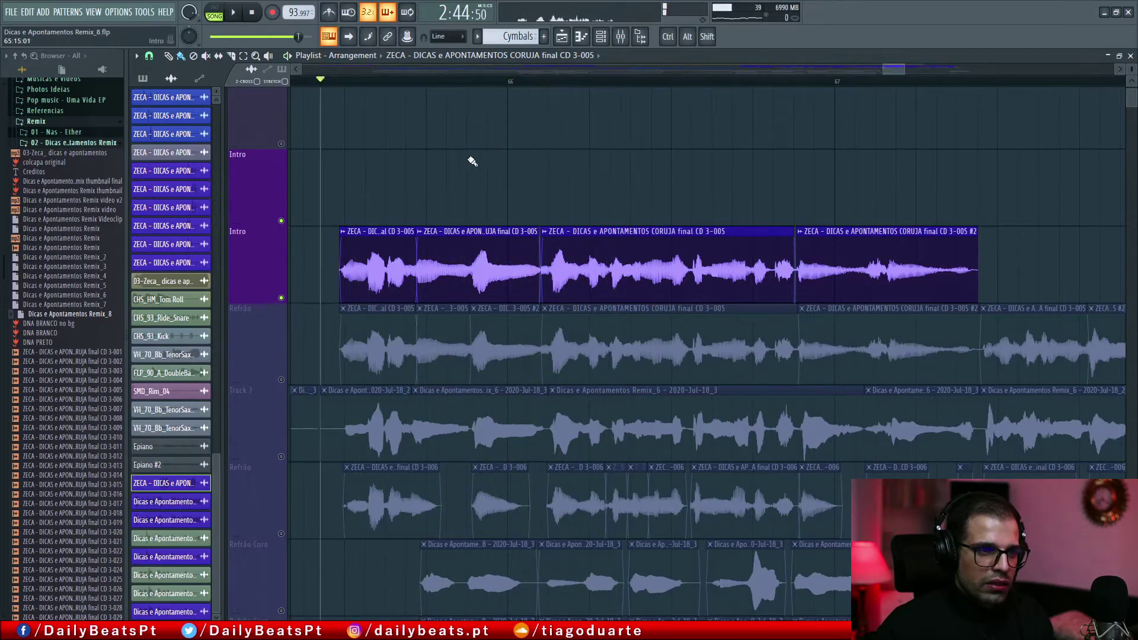
- Undo the removal of the 005 #2 note and the extension of the 005 clip, and return the playhead to before the phrase
drag(471, 82, 472, 83)
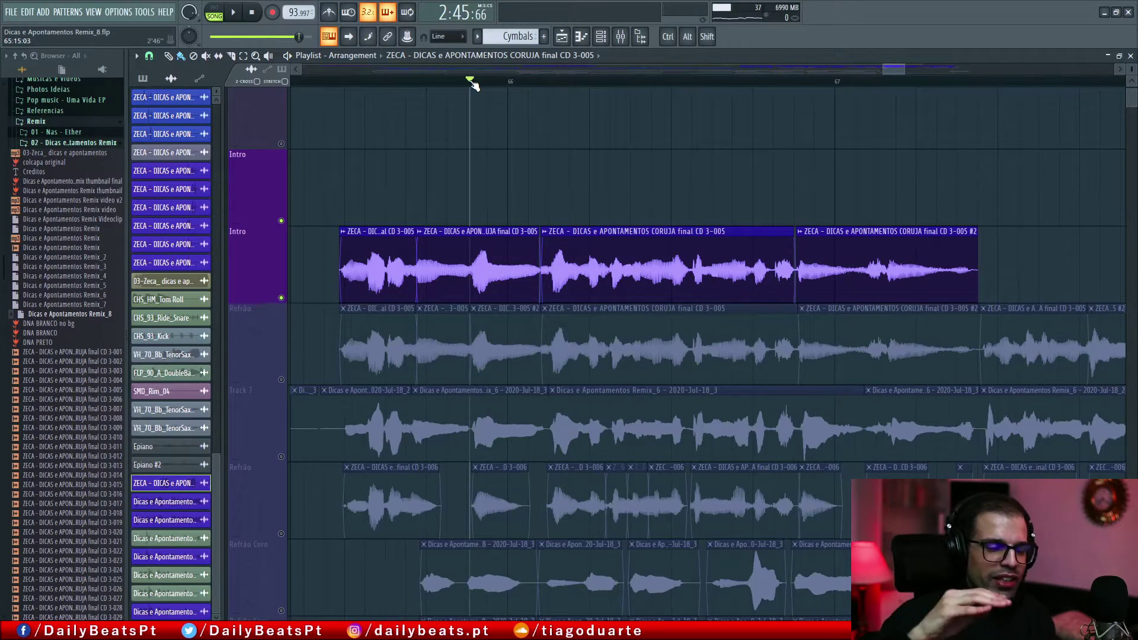
key(ctrl+z)
key(ctrl+z)
key(ctrl+z)
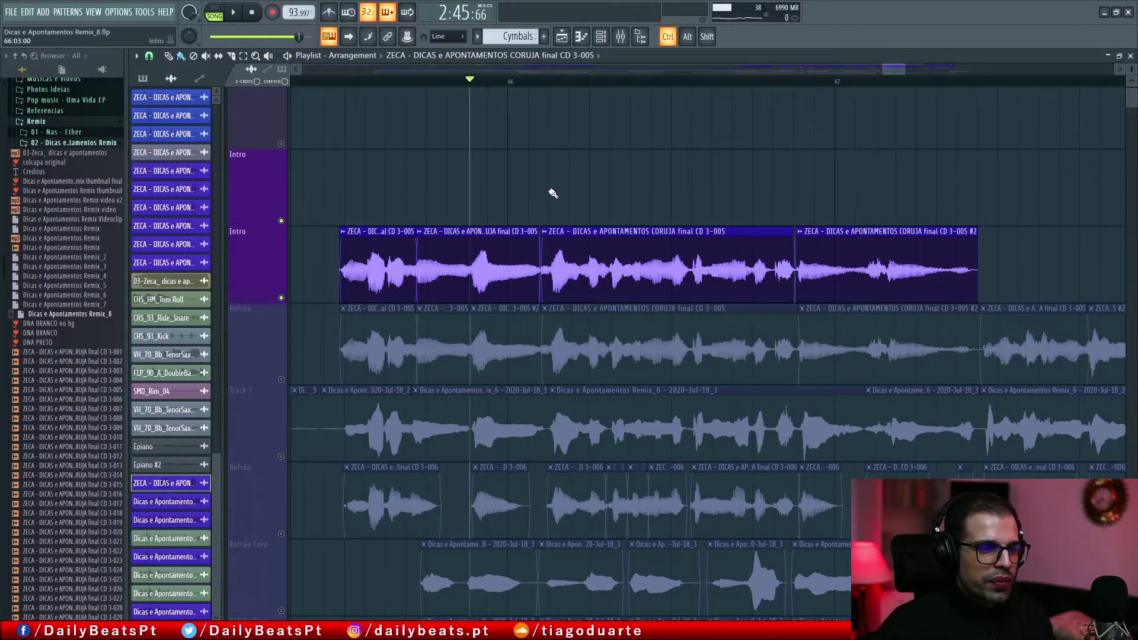
key(ctrl+z)
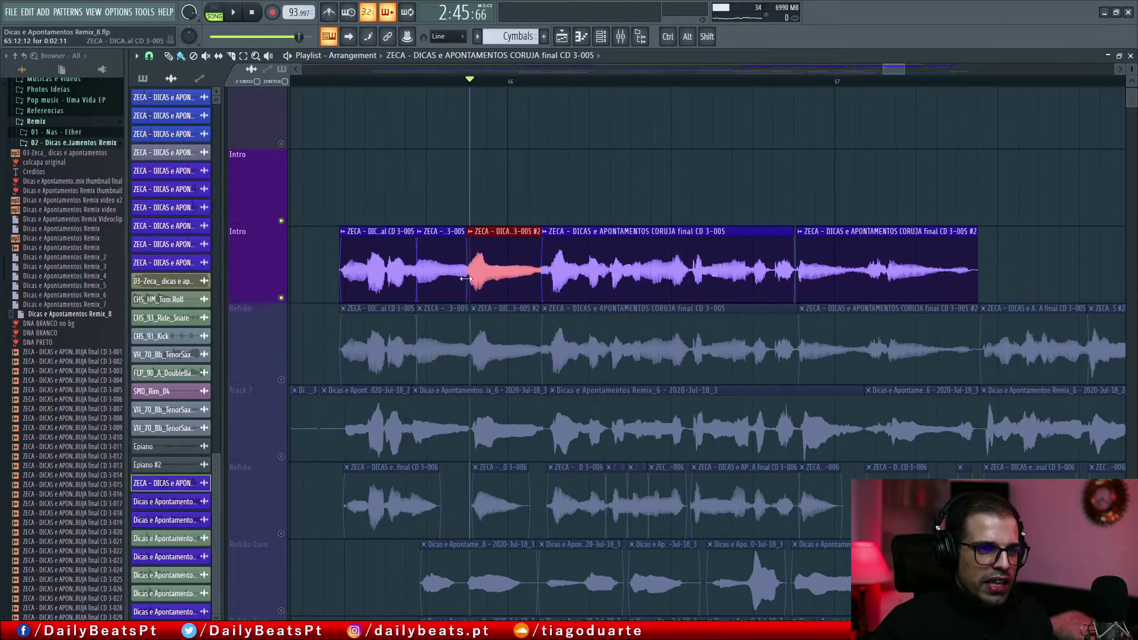
drag(307, 287, 1043, 281)
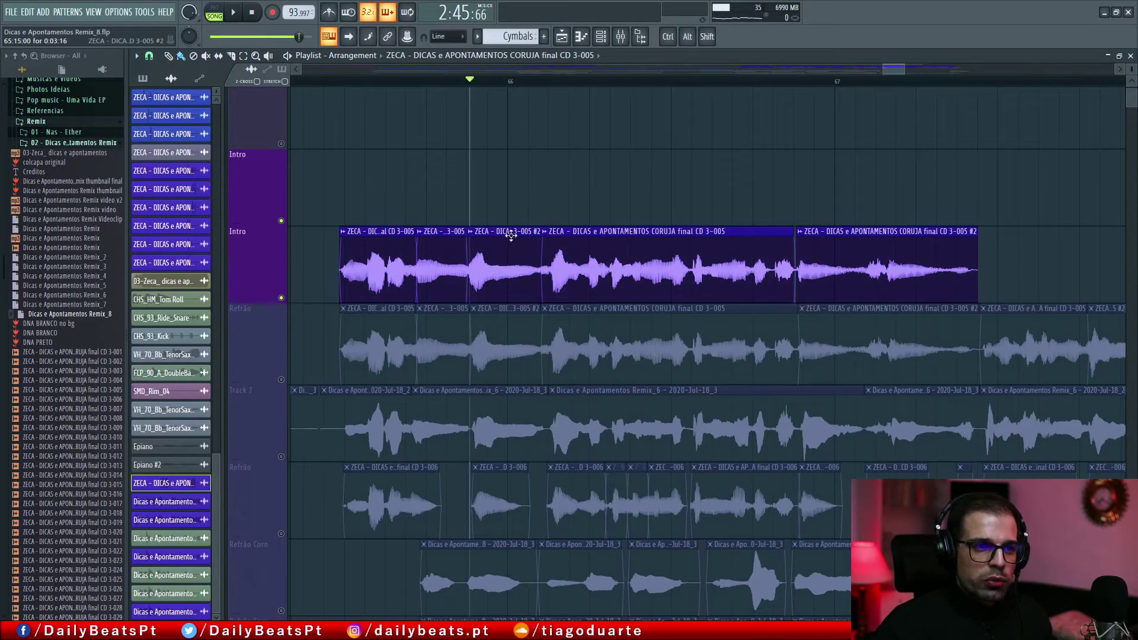
click(323, 86)
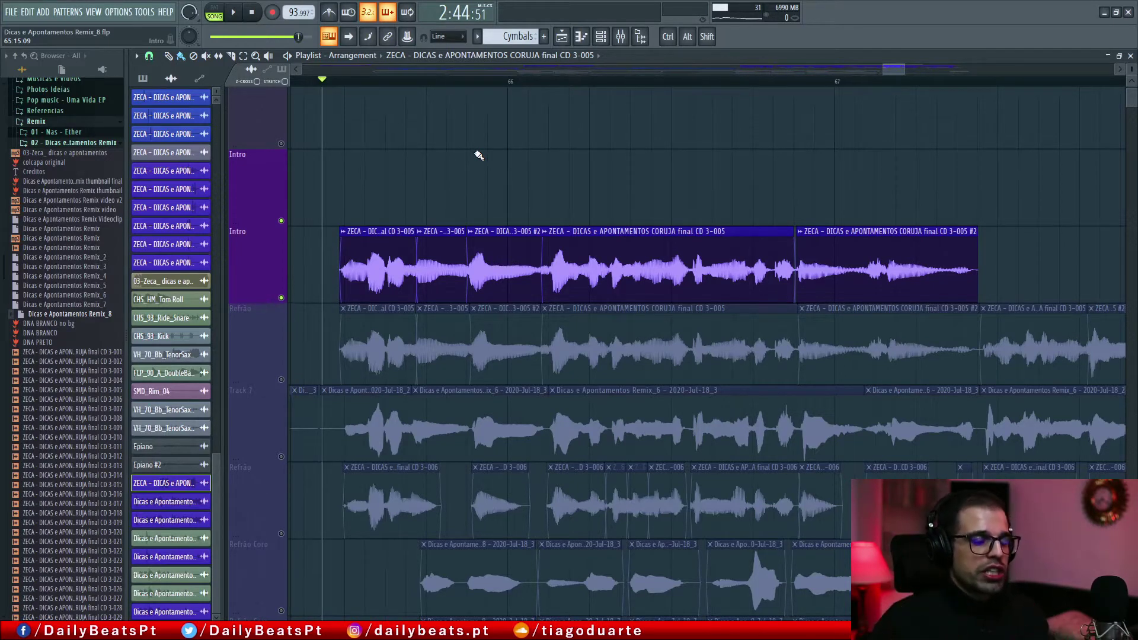
drag(503, 209, 533, 257)
ctrl+click(606, 205)
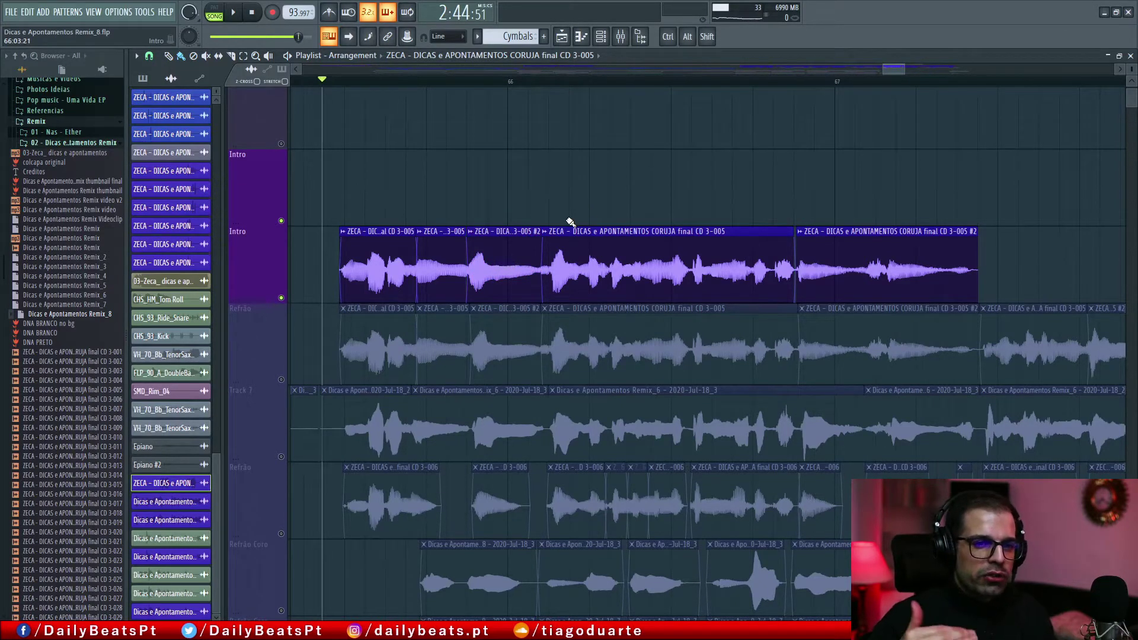
drag(470, 223, 551, 276)
drag(812, 208, 907, 211)
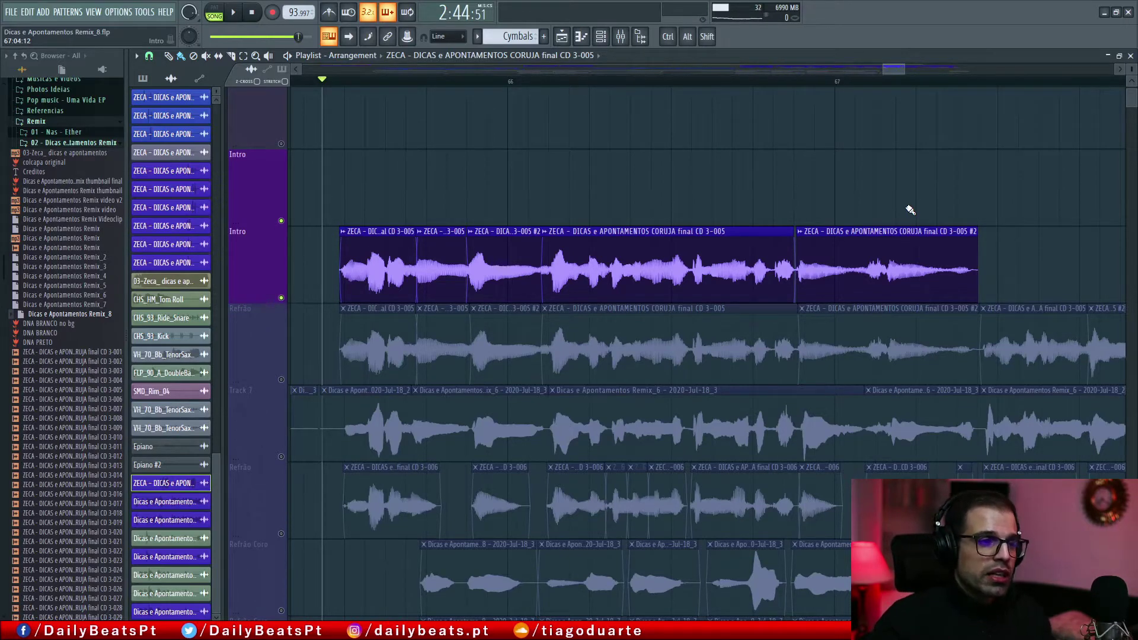
ctrl+drag(364, 211, 958, 287)
right_click(1019, 254)
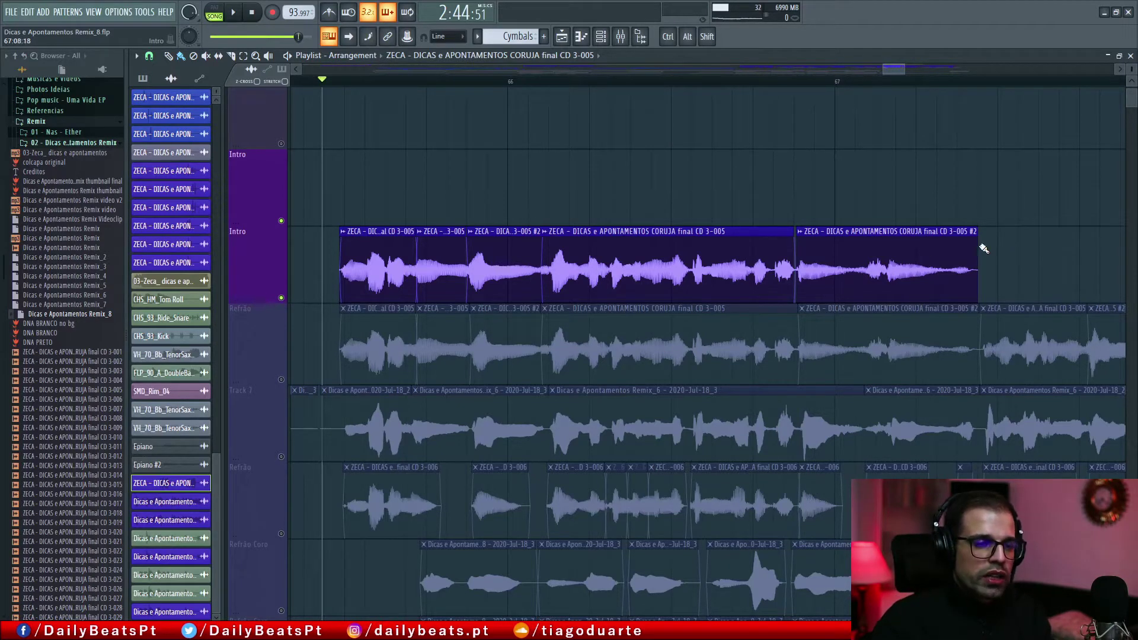
- Delete all vocal clips from the lower Intro track, and solo Track 7 to play its chorus vocal from before the phrase
mouse_move(330, 160)
mouse_down()
mouse_move(986, 287)
mouse_move(1065, 282)
mouse_move(360, 277)
mouse_up()
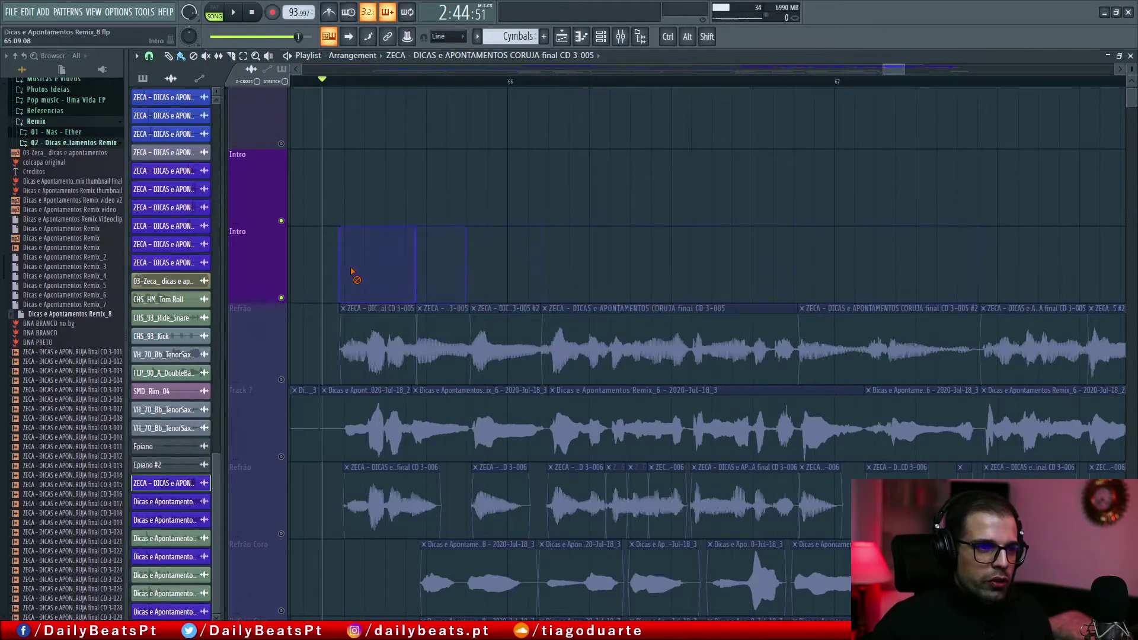
scroll(407, 259, down, 3)
scroll(395, 268, up, 2)
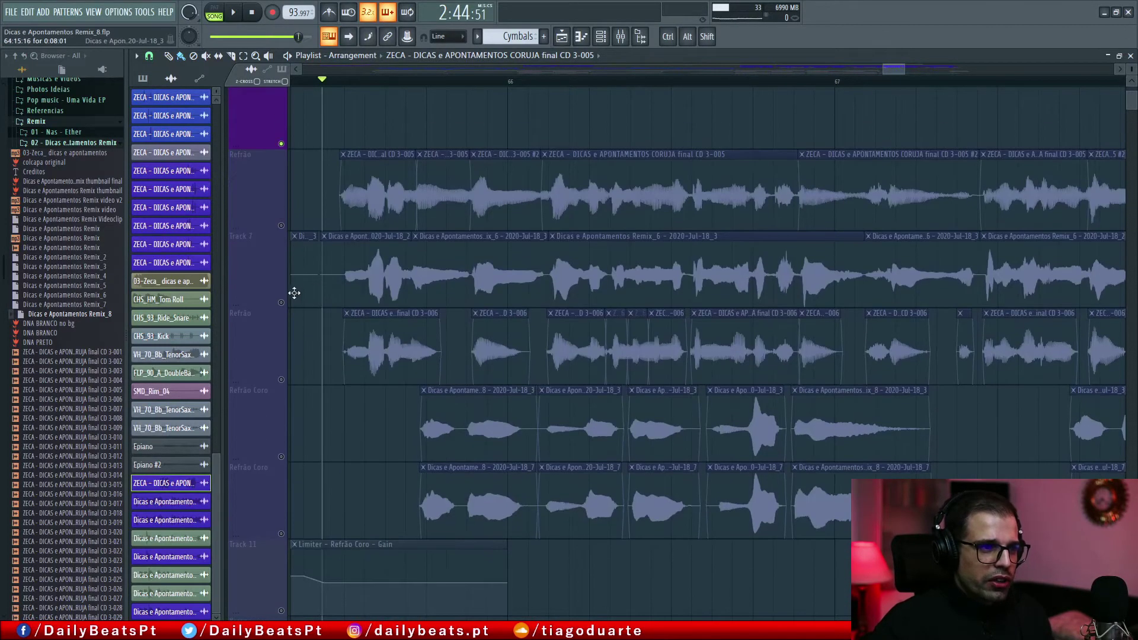
click(282, 304)
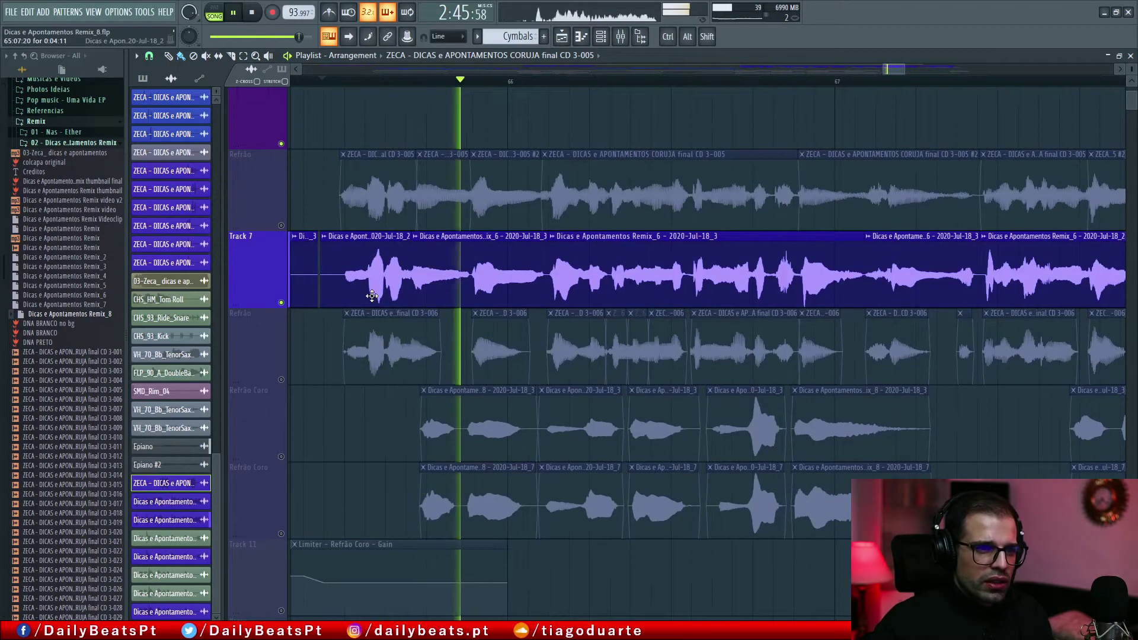
scroll(849, 288, down, 5)
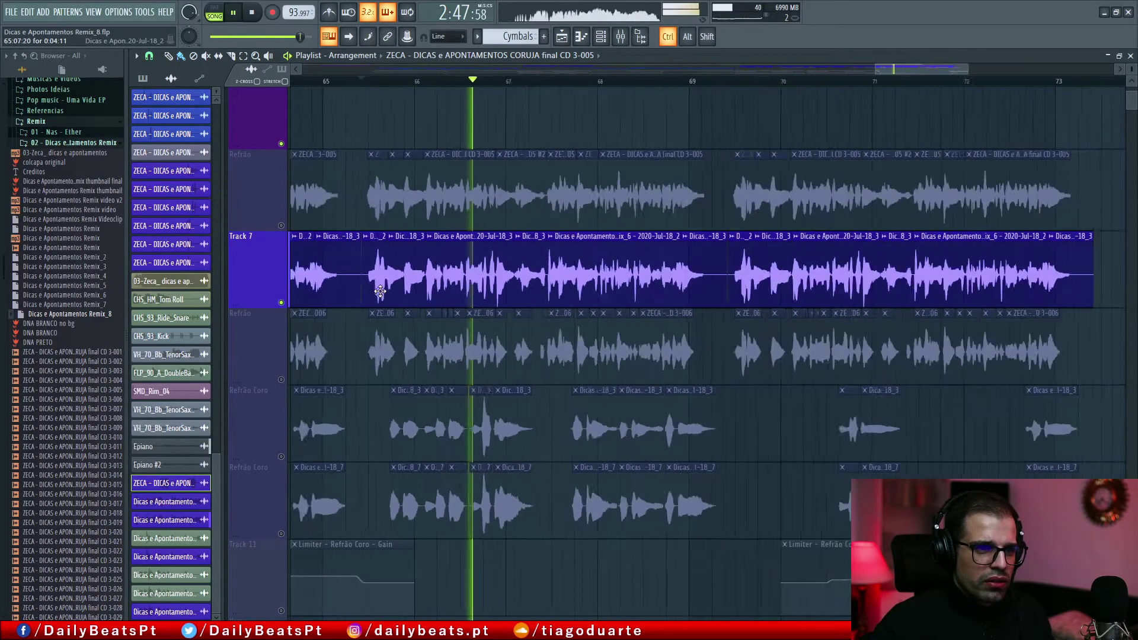
scroll(520, 276, up, 3)
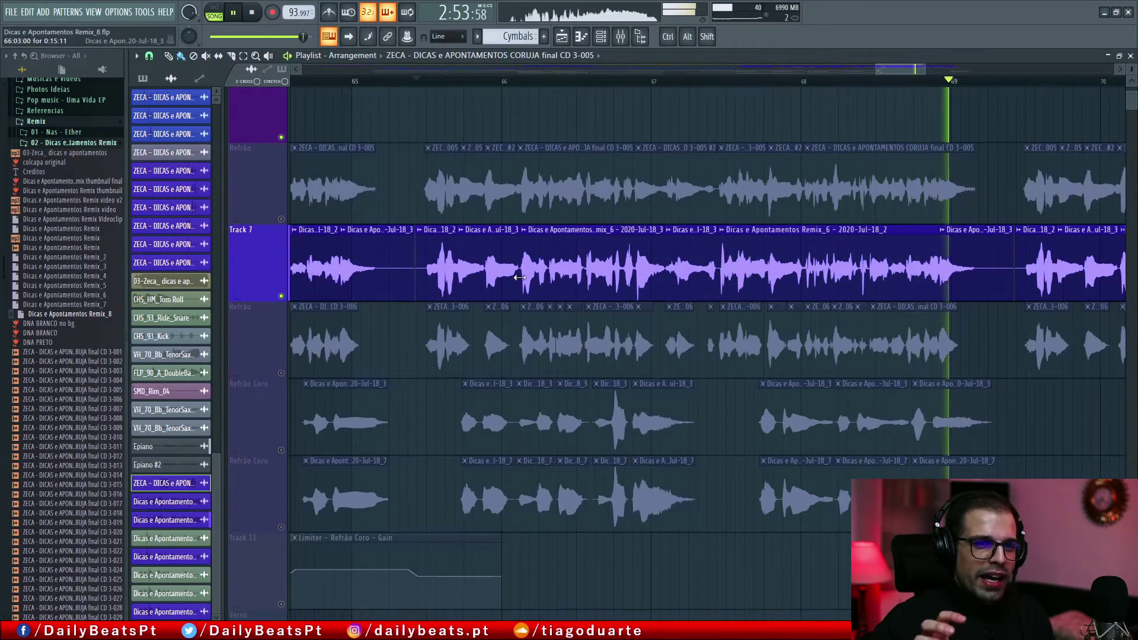
- Stop the solo playback, unmute the upper Refrão track and play the chorus phrase together with Track 7
key(space)
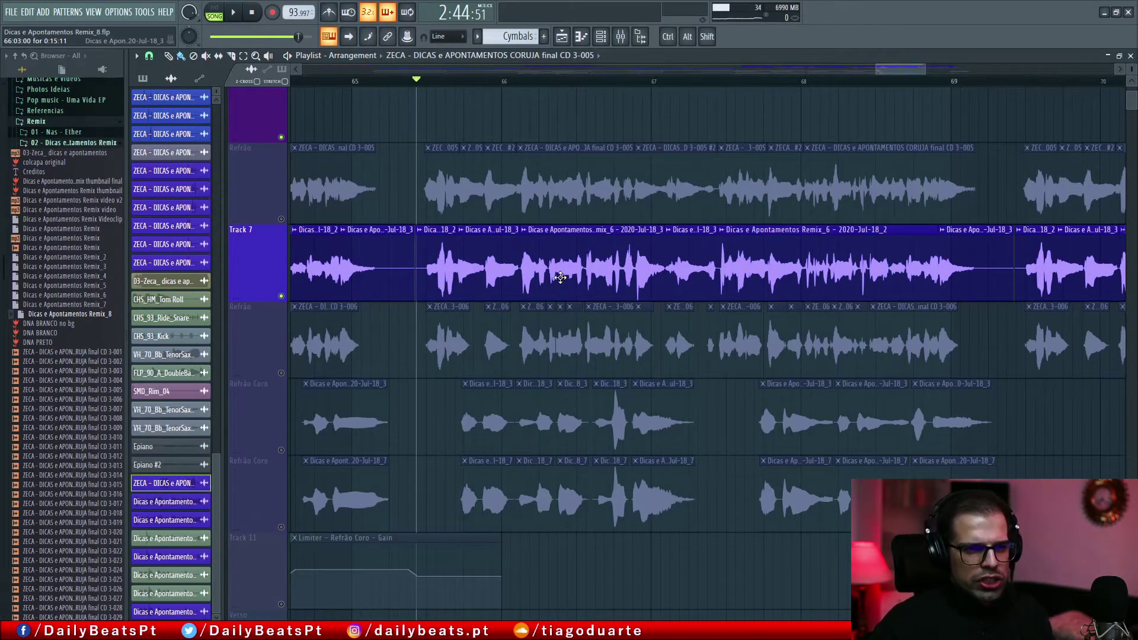
scroll(506, 275, up, 5)
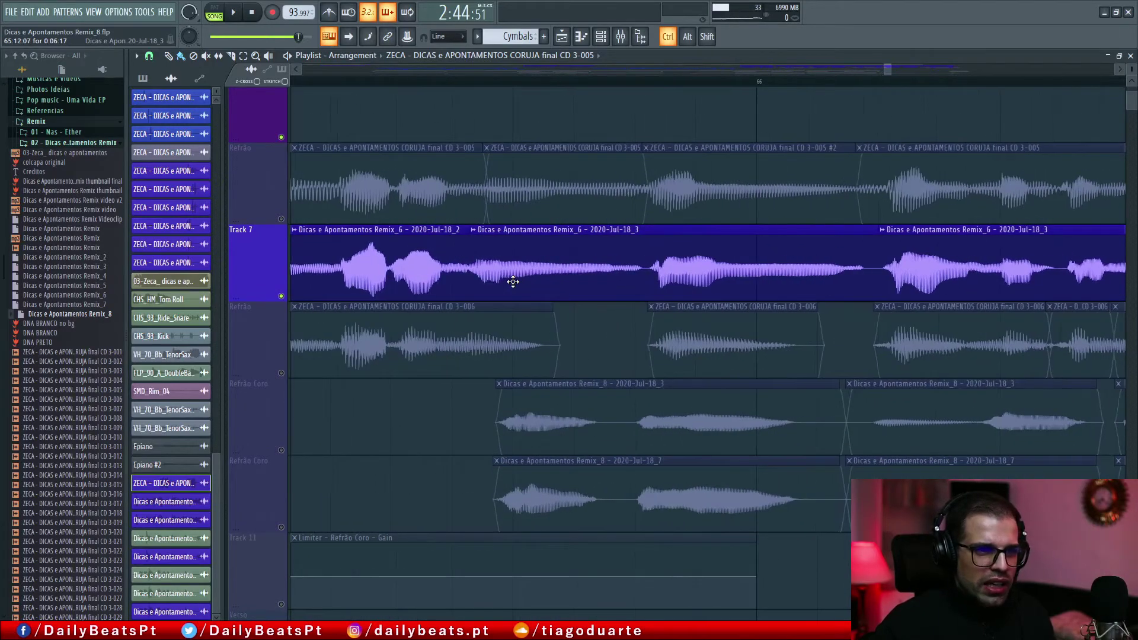
scroll(606, 219, down, 5)
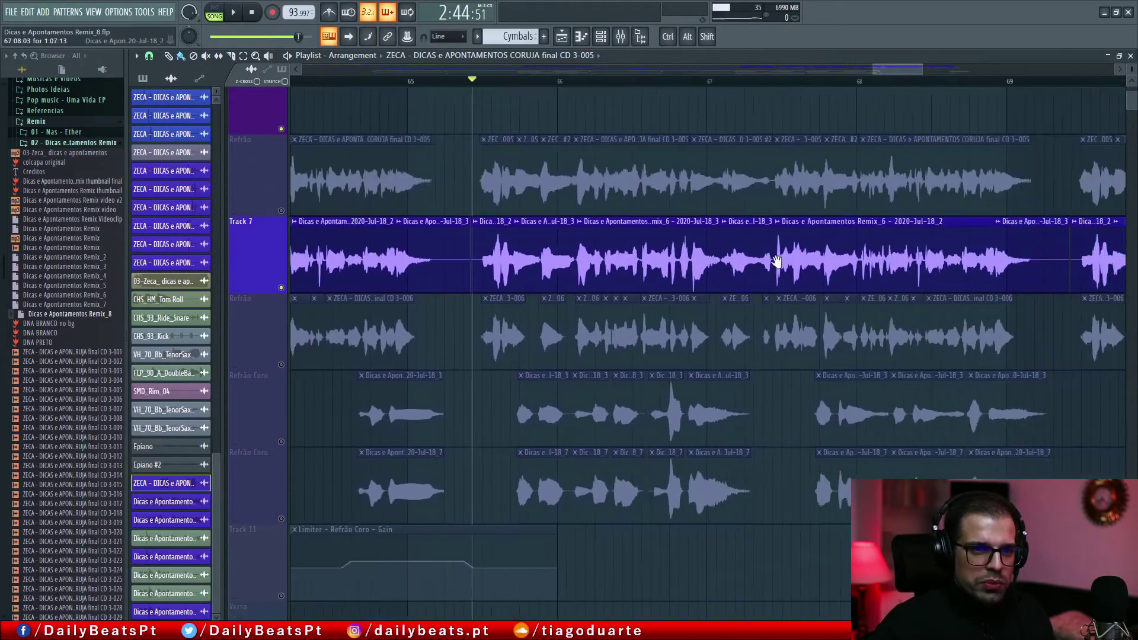
click(282, 211)
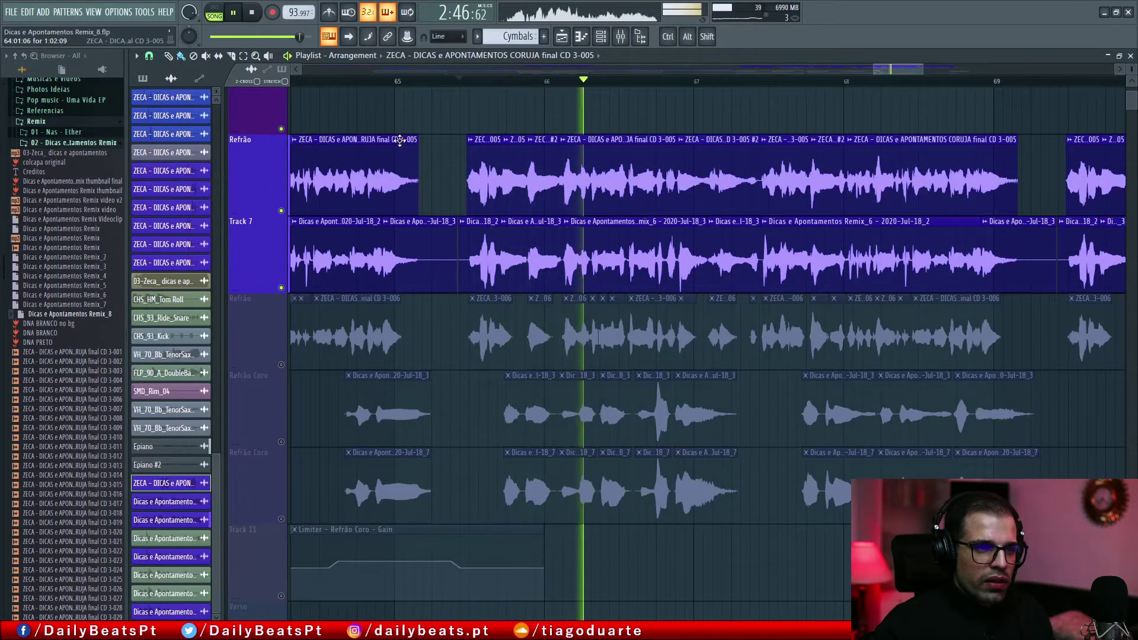
drag(382, 217, 1004, 299)
ctrl+click(1045, 332)
key(space)
- Select Track 7's clips over the chorus phrase, mute the upper Refrão track and play Track 7 alone
drag(474, 236, 1027, 269)
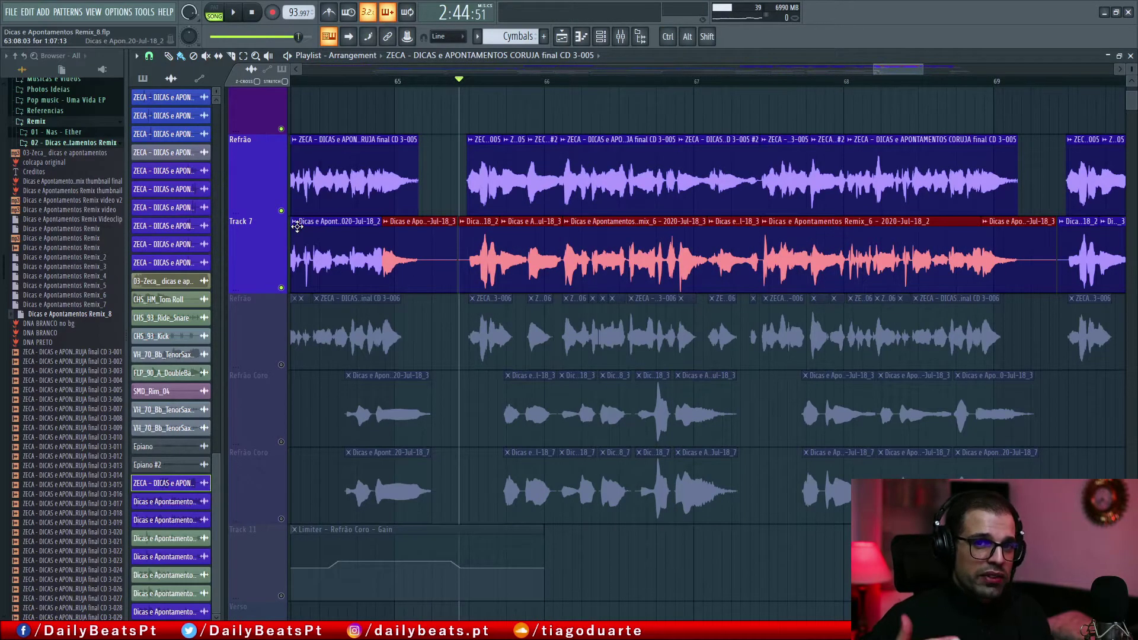
click(281, 210)
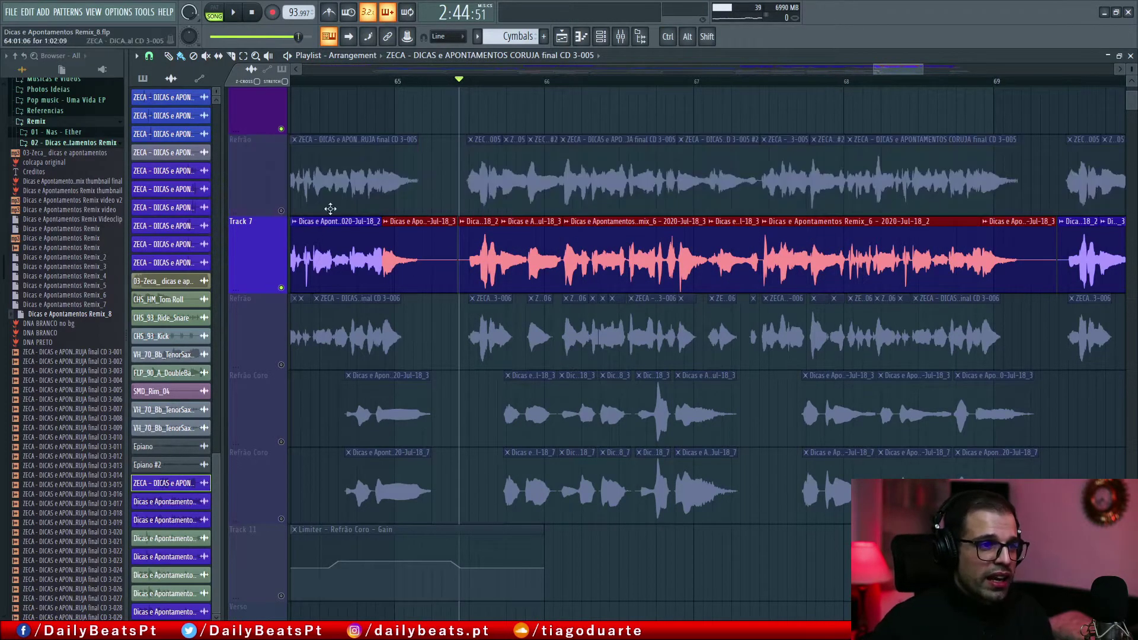
key(space)
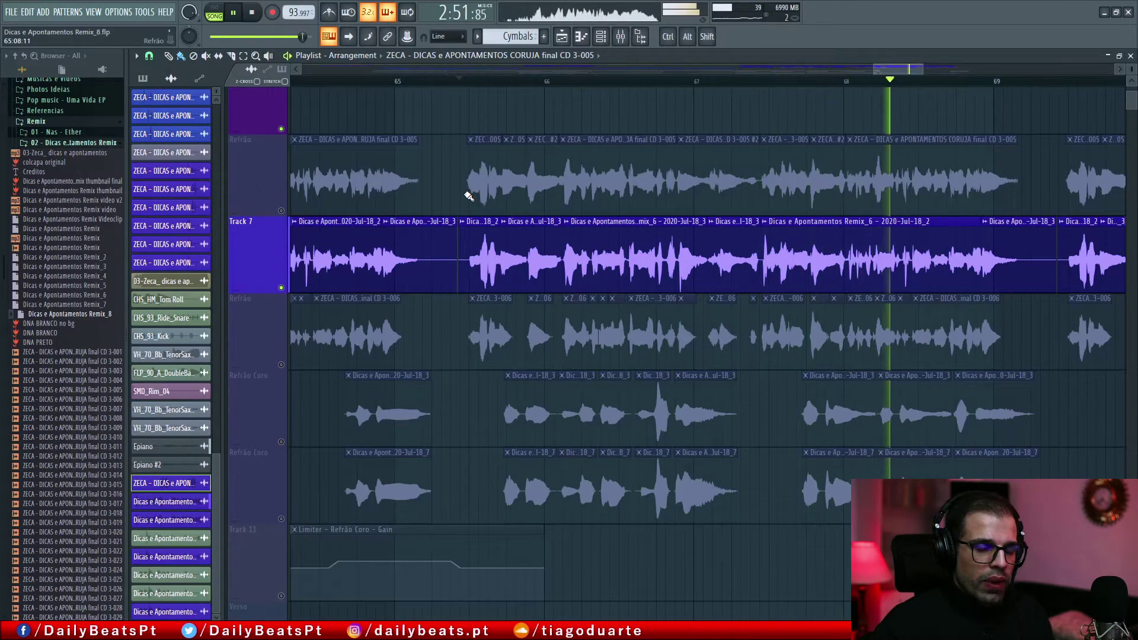
key(space)
- Widen the channel rack, look through its list of vocal takes and return to the playlist
scroll(490, 212, down, 5)
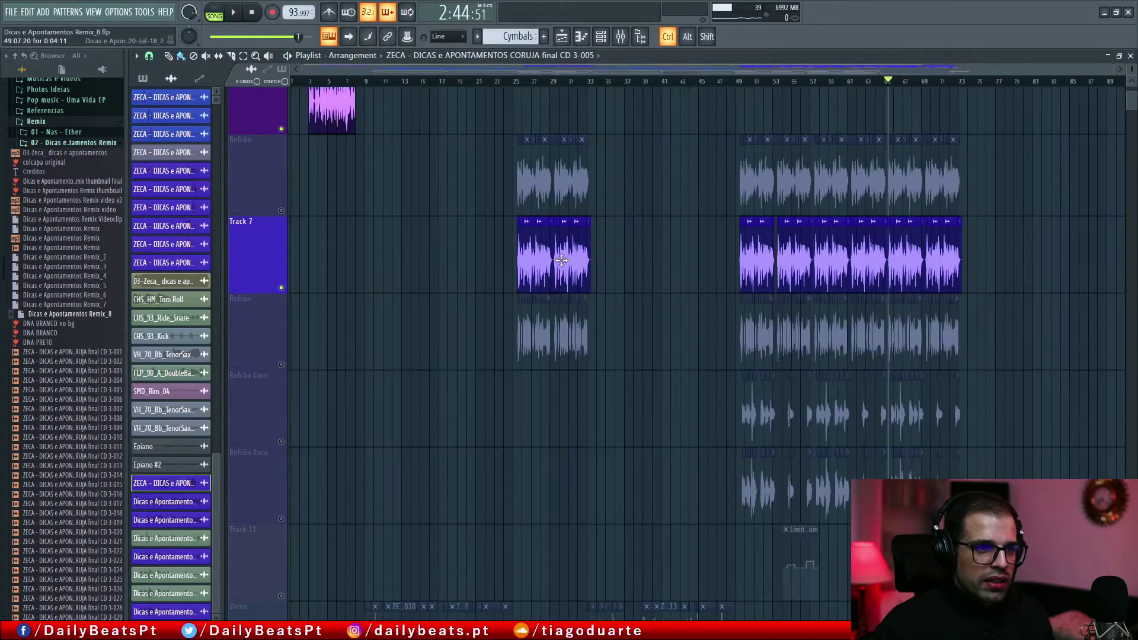
scroll(861, 283, up, 5)
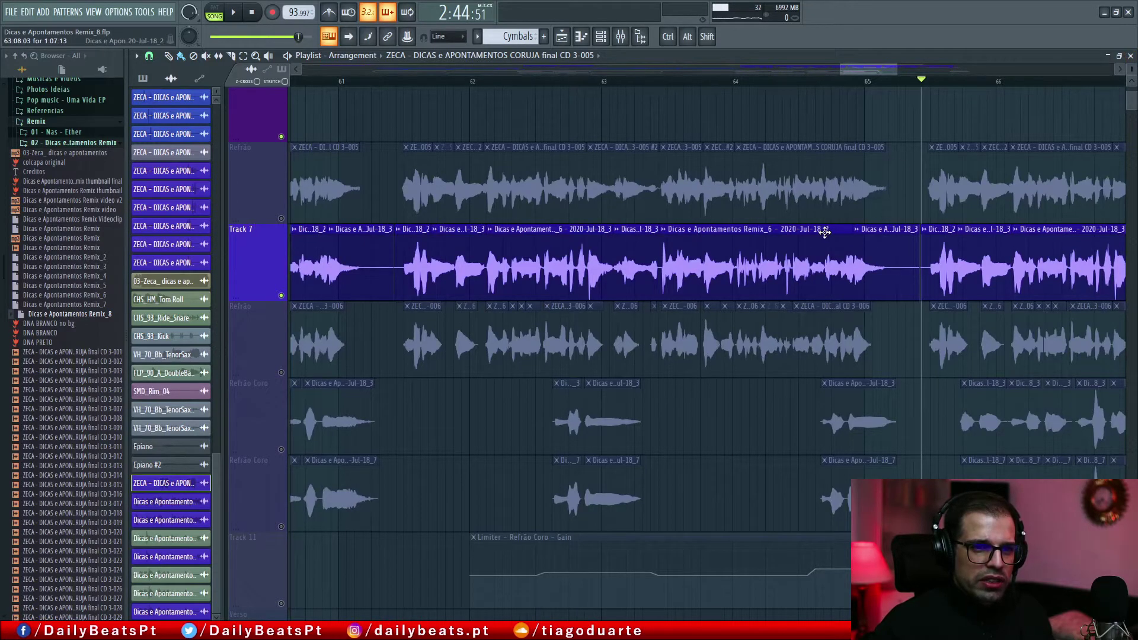
click(1131, 56)
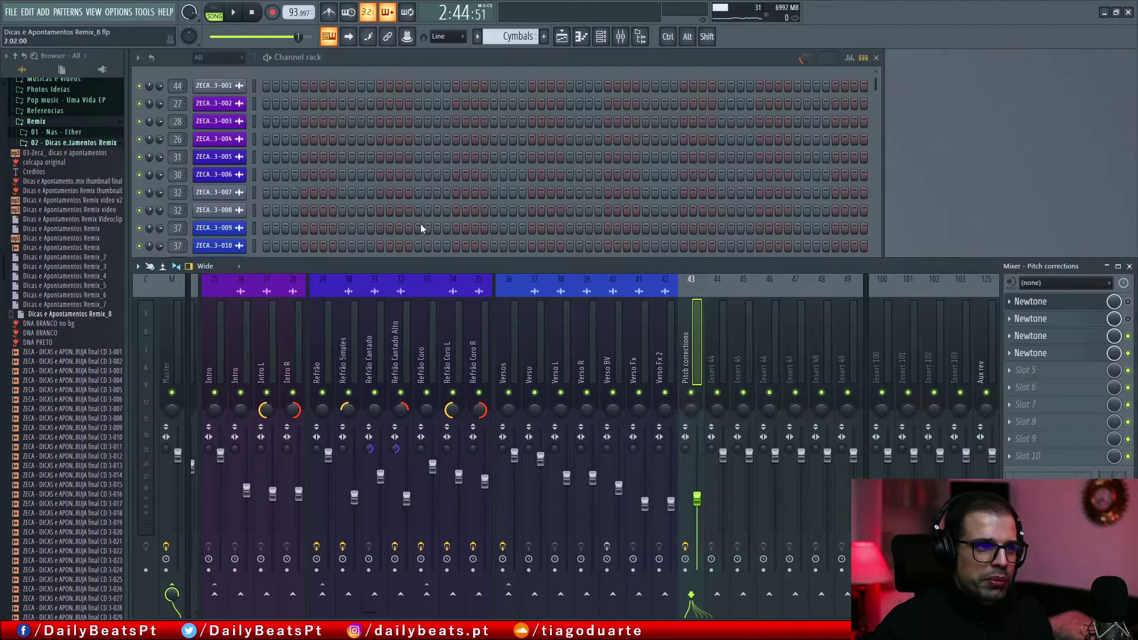
drag(254, 57, 475, 79)
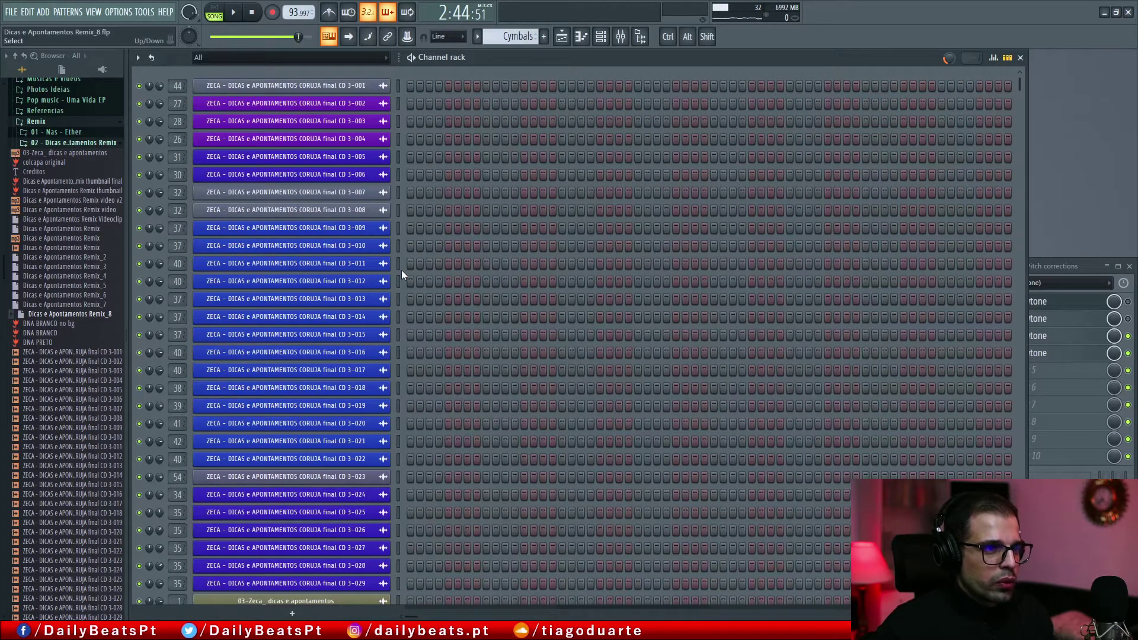
scroll(355, 272, down, 3)
scroll(355, 272, up, 3)
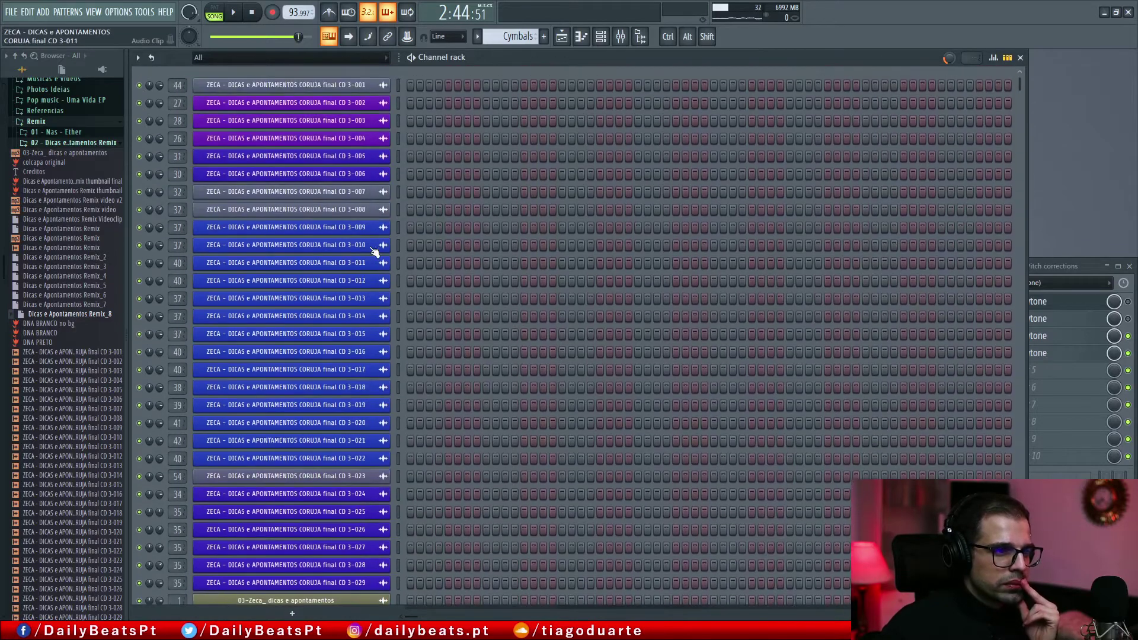
click(562, 39)
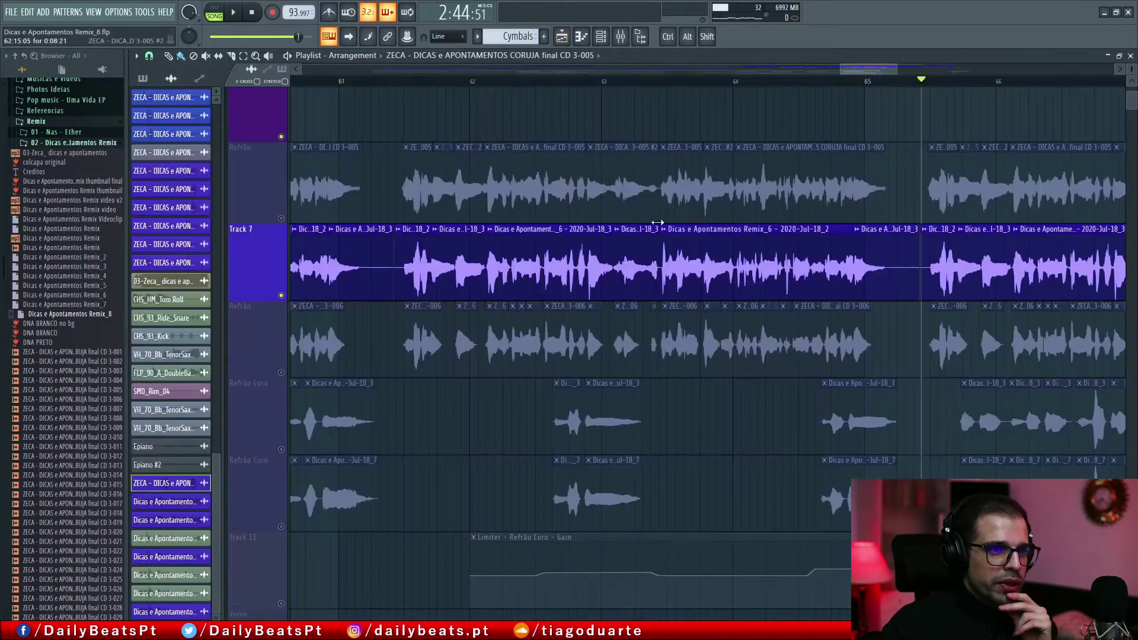
- Check the source recording of a Track 7 clip, and open the 007 take's channel to make it the active playlist clip
double_click(581, 264)
click(426, 155)
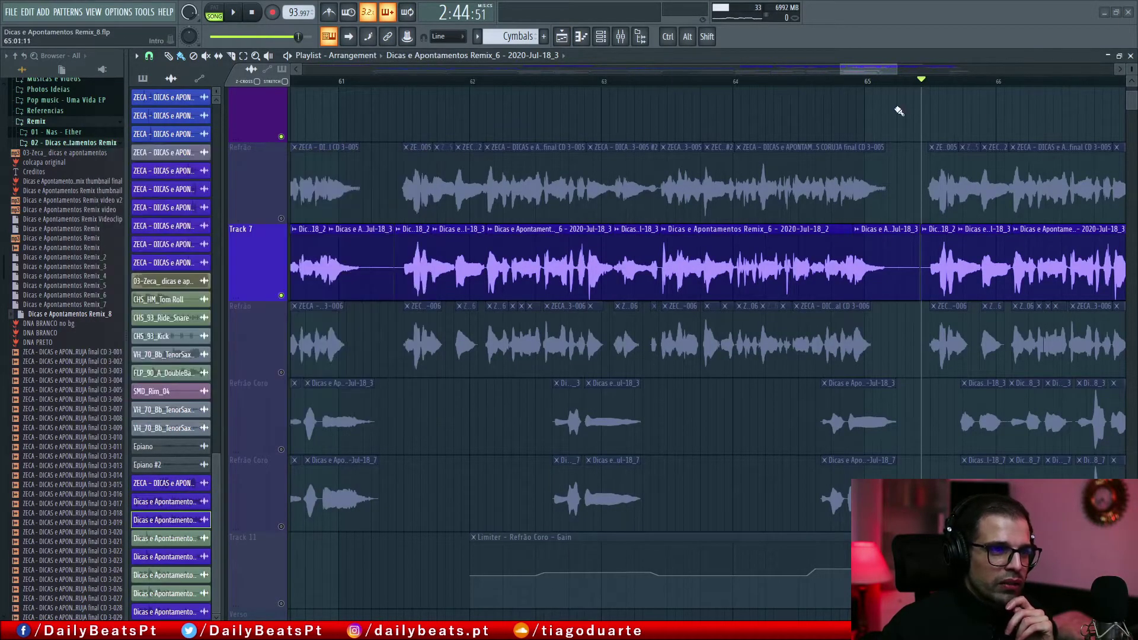
click(1130, 56)
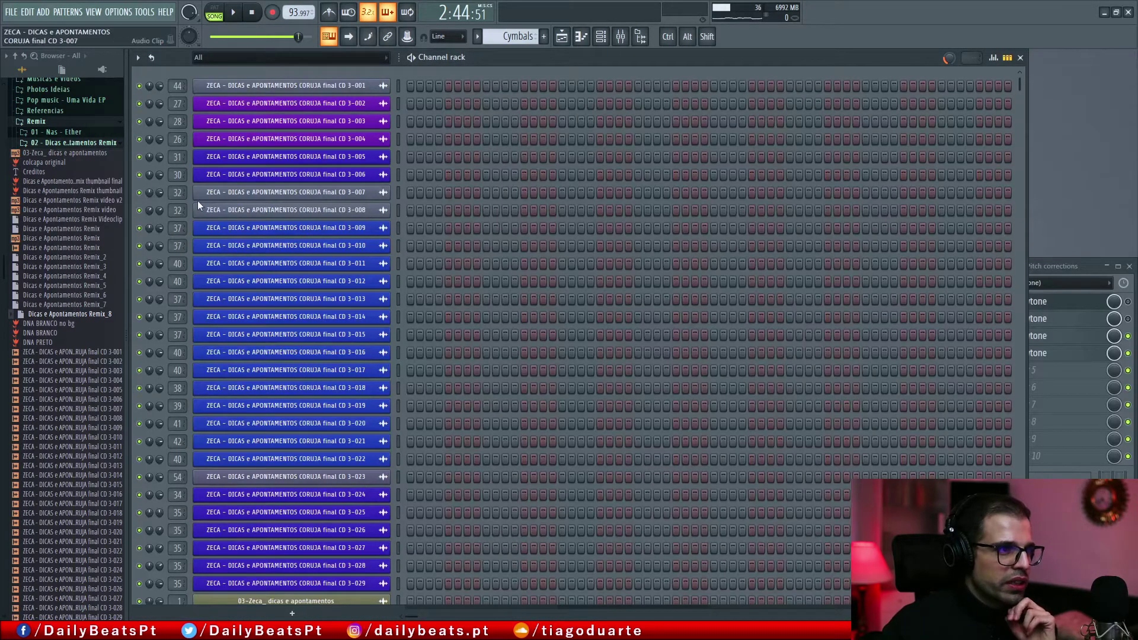
click(272, 196)
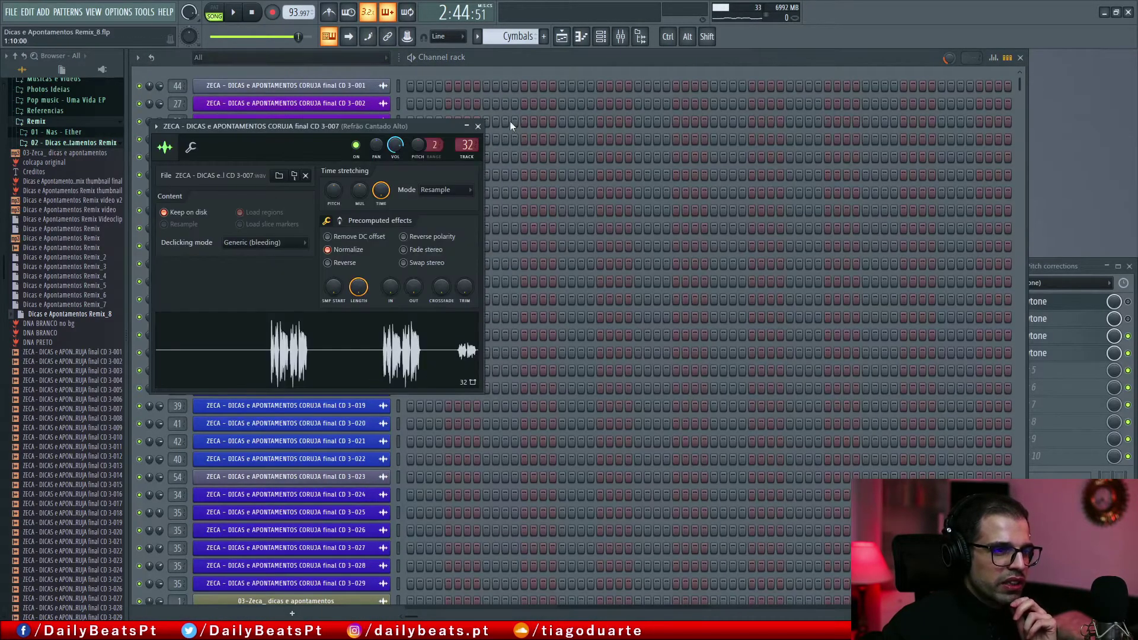
click(564, 38)
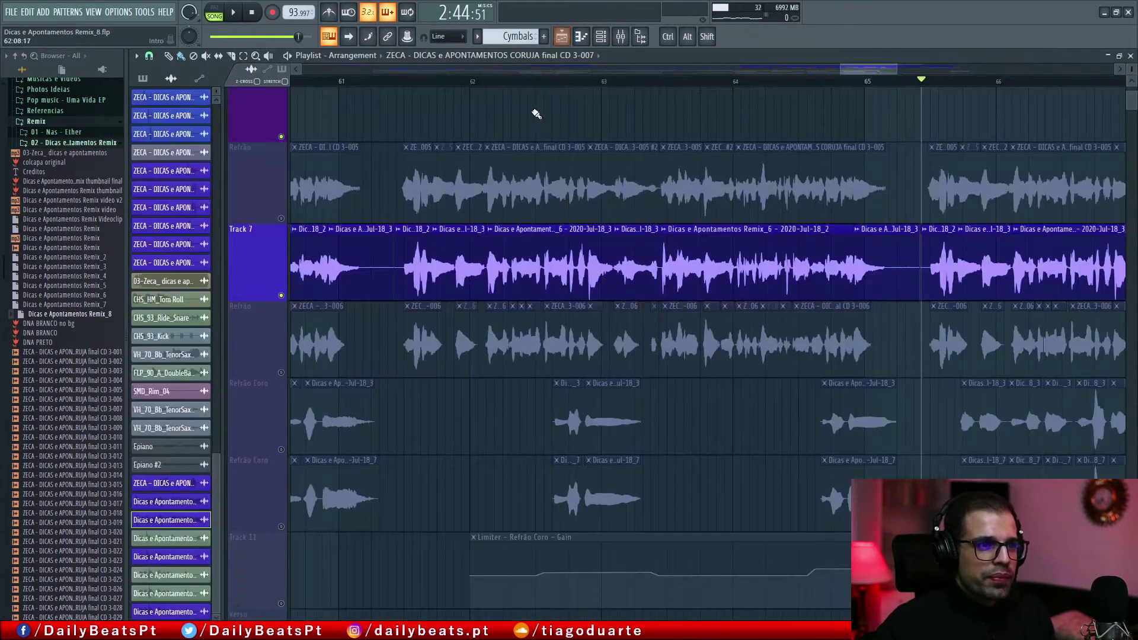
- Place the 007 take on the lower Intro track above the last chorus, starting around bar 61
double_click(631, 58)
drag(356, 127, 344, 74)
drag(354, 314, 571, 310)
double_click(698, 184)
scroll(700, 276, down, 5)
scroll(700, 277, down, 3)
drag(792, 240, 525, 247)
drag(374, 243, 630, 243)
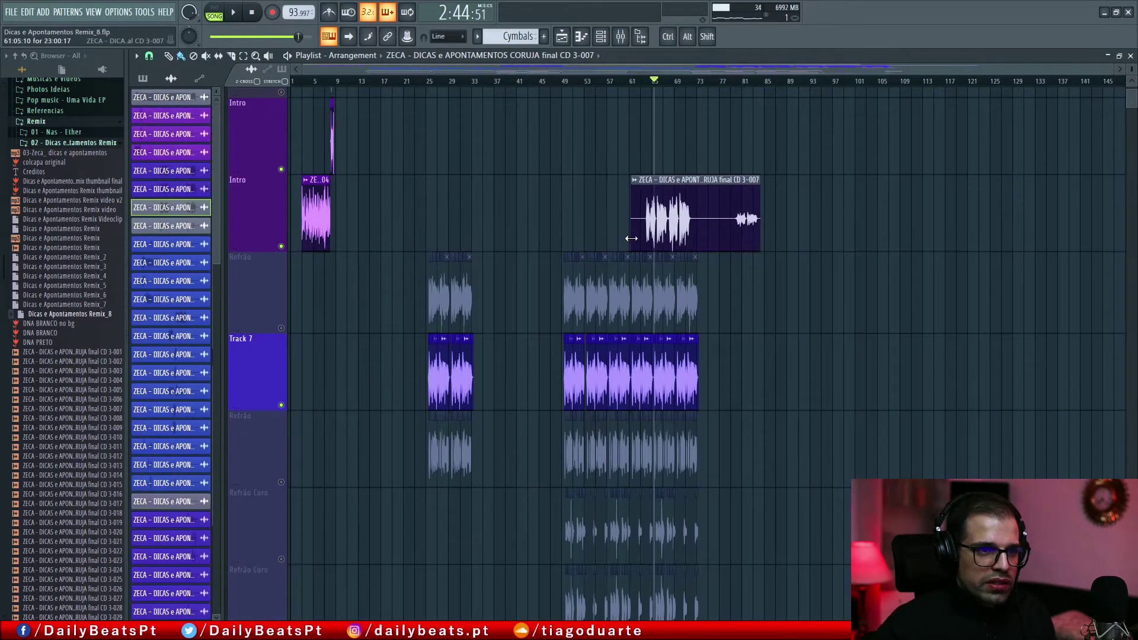
drag(704, 233, 687, 233)
- Align the 007 clip's vocal phrase with the chorus phrase after bar 65, and solo the lower Intro track to play it
scroll(701, 236, up, 6)
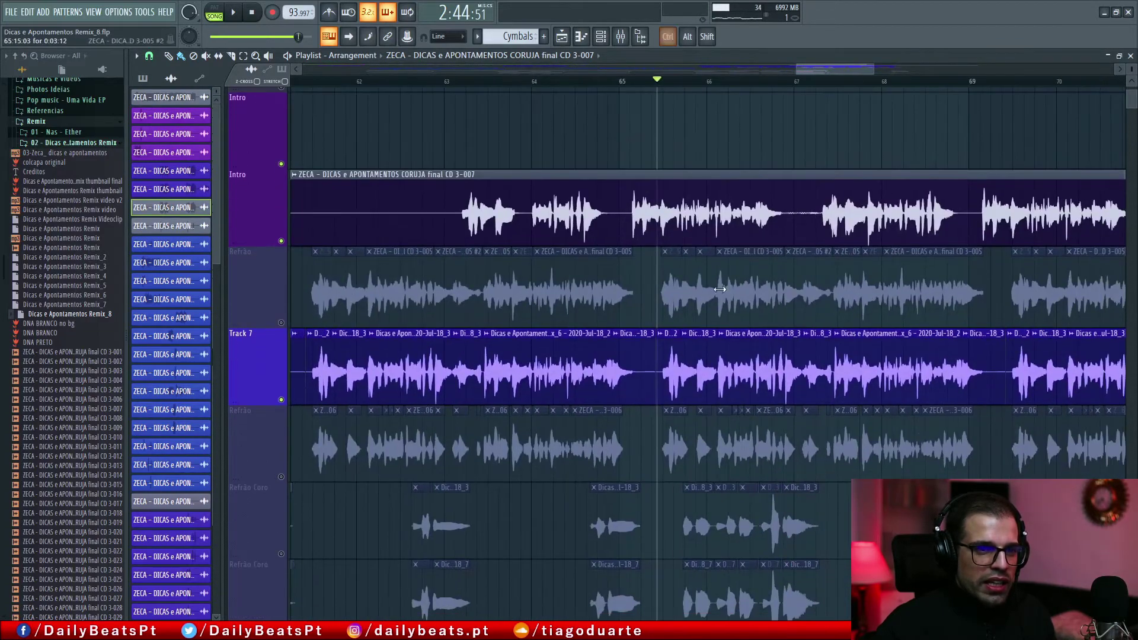
scroll(720, 289, up, 1)
scroll(720, 289, down, 1)
drag(889, 228, 504, 225)
scroll(593, 259, up, 3)
right_click(281, 232)
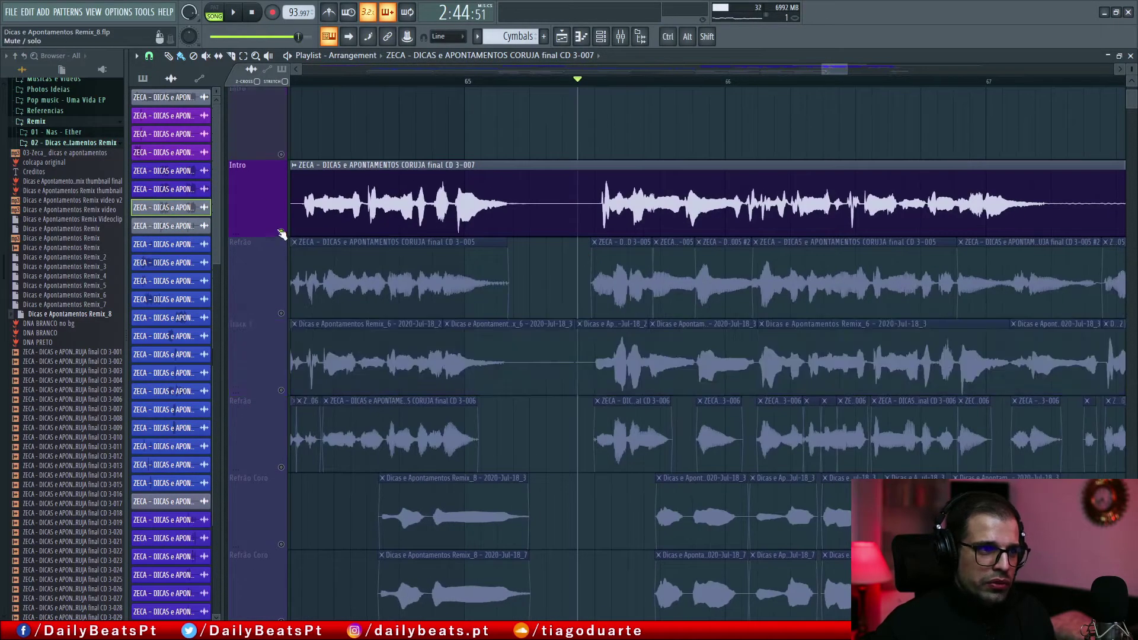
scroll(590, 254, down, 3)
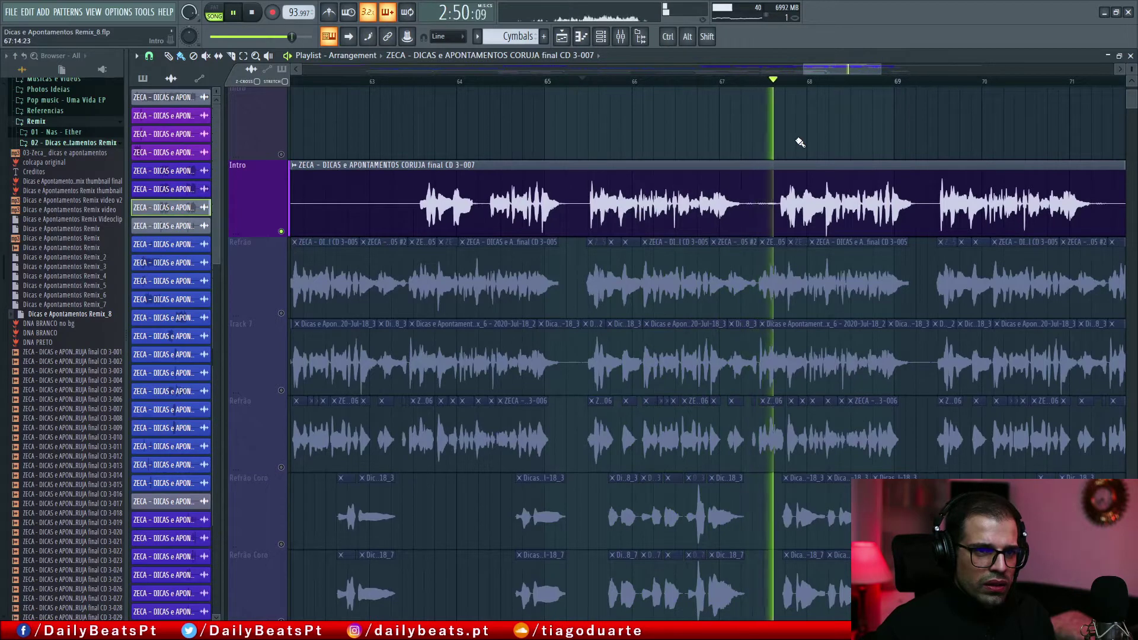
key(space)
- Nudge the 007 clip slightly earlier and replay its phrase, and solo Track 7 to play the same phrase for comparison
drag(832, 225, 872, 232)
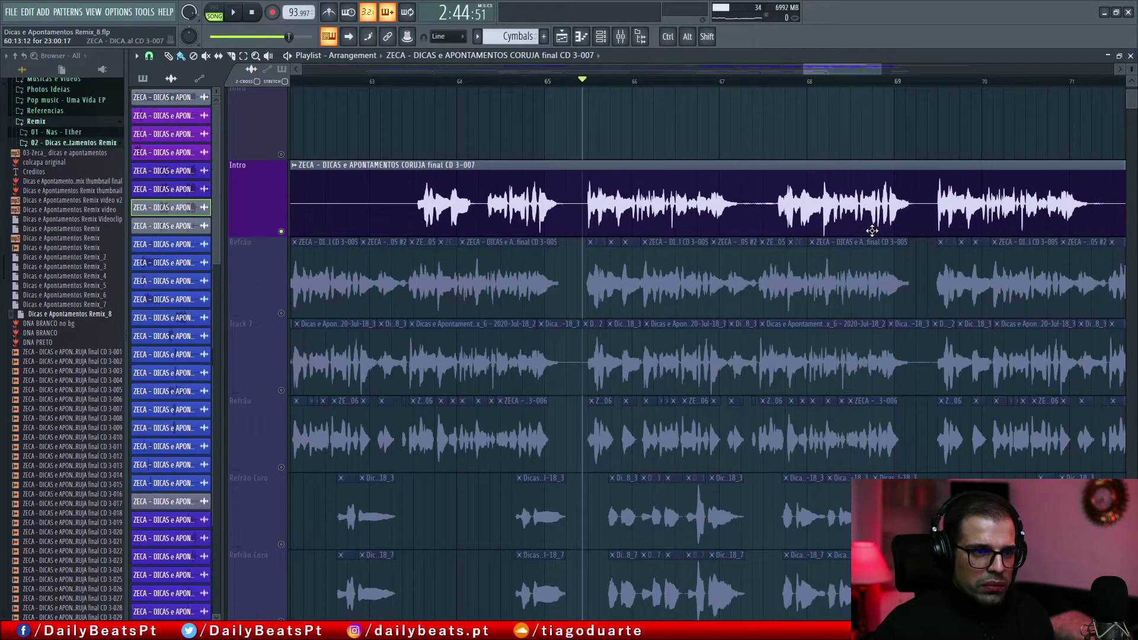
key(space)
scroll(729, 318, up, 3)
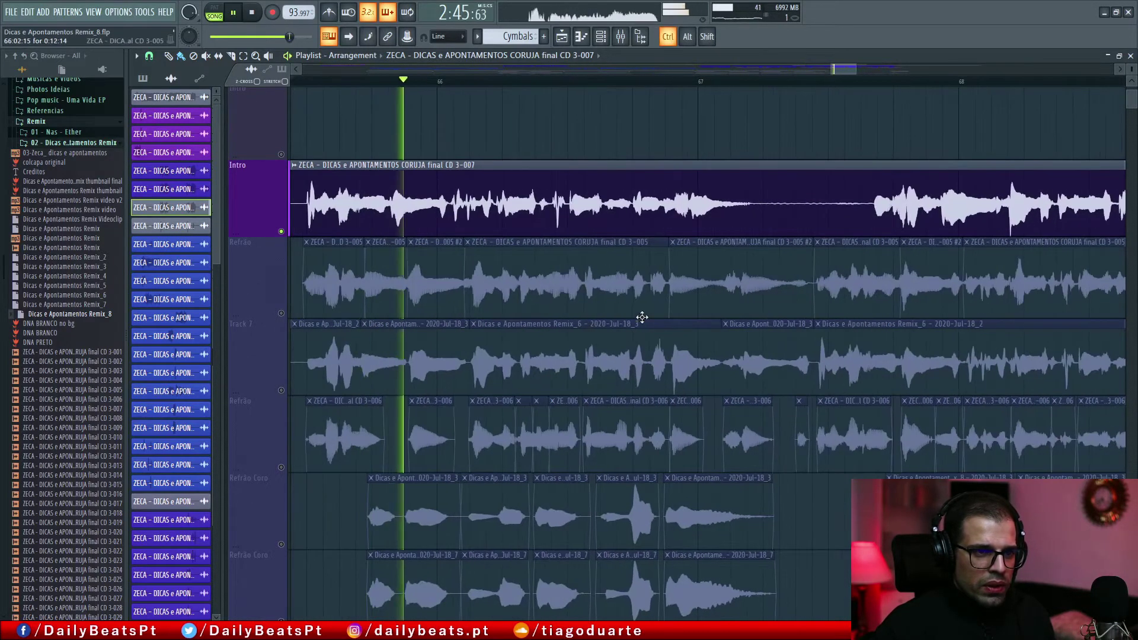
key(space)
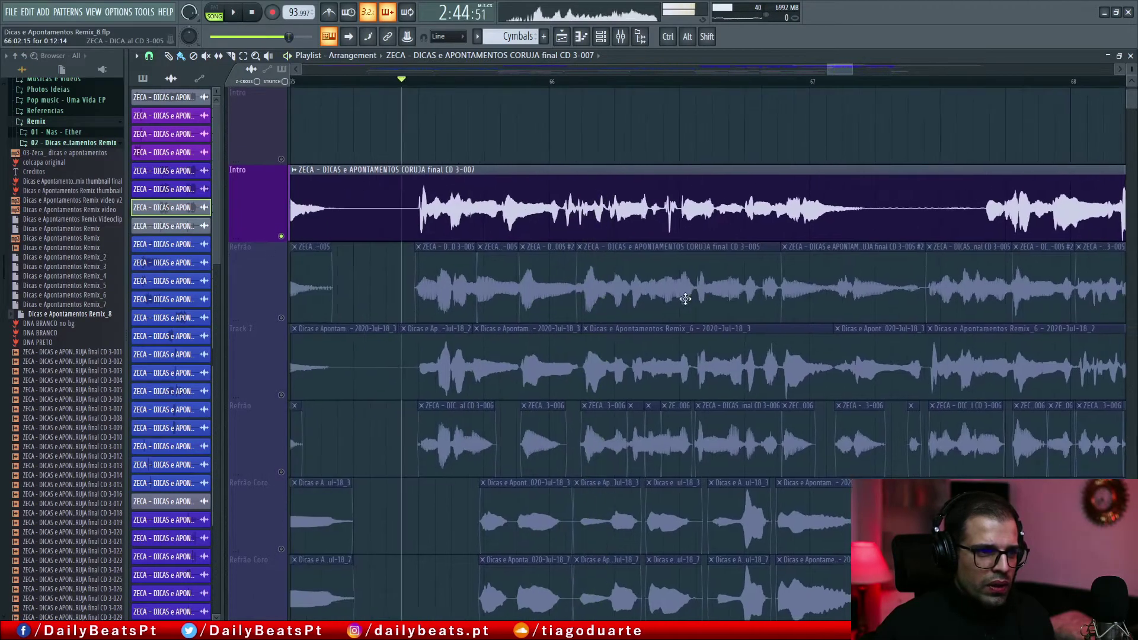
click(290, 398)
key(space)
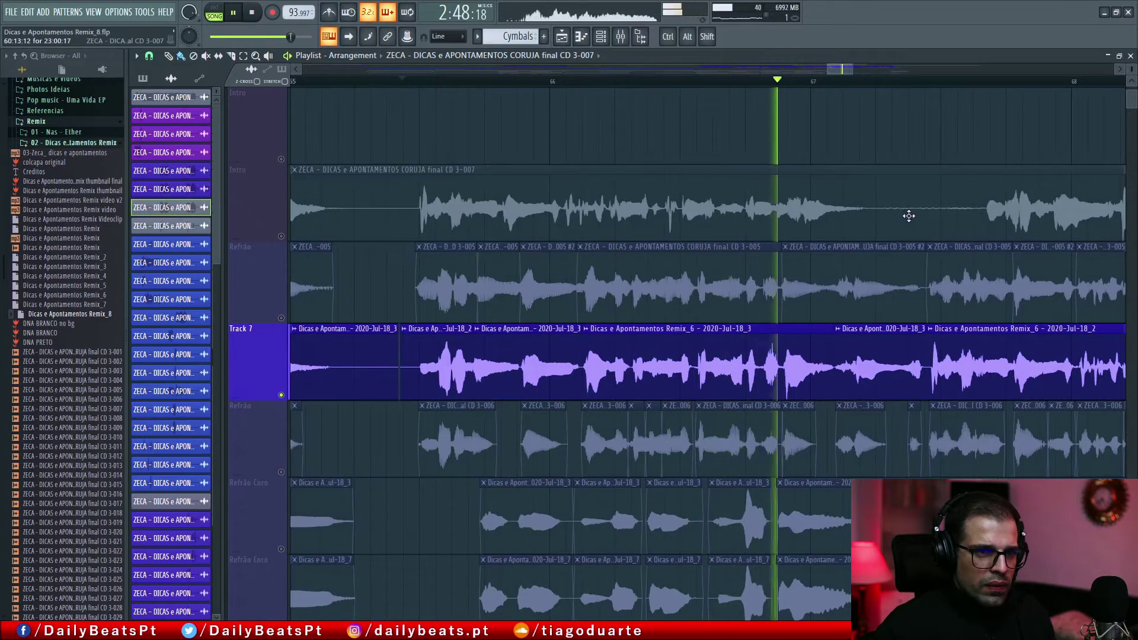
- Shift the 007 clip so a different phrase lies over Track 7's, and unmute the lower Intro track to play both together
drag(992, 215, 695, 216)
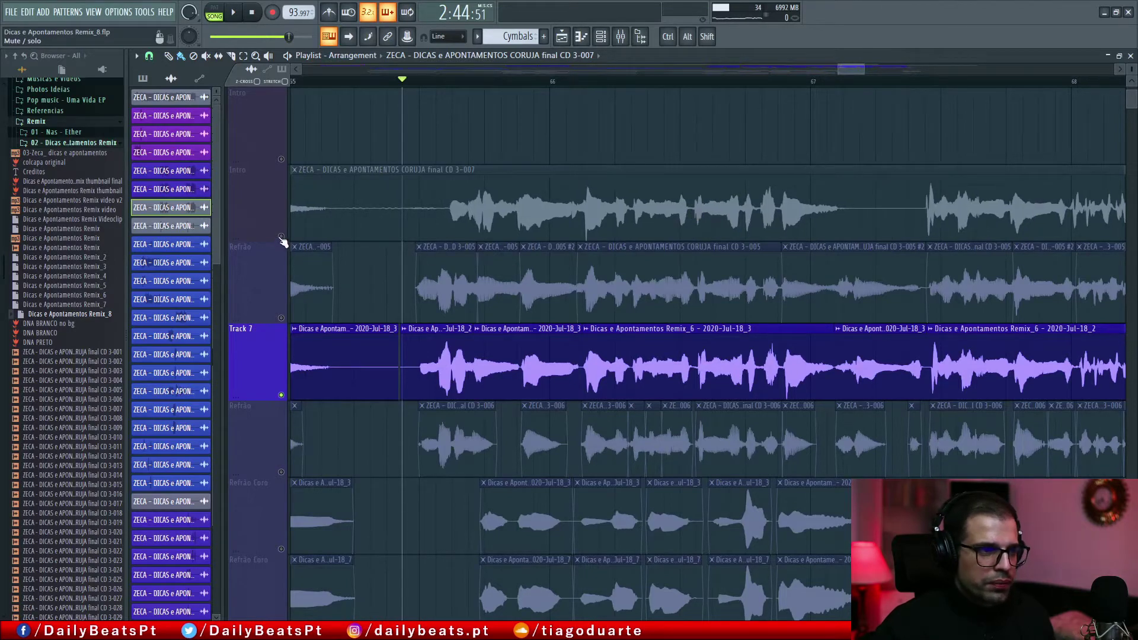
click(284, 240)
key(space)
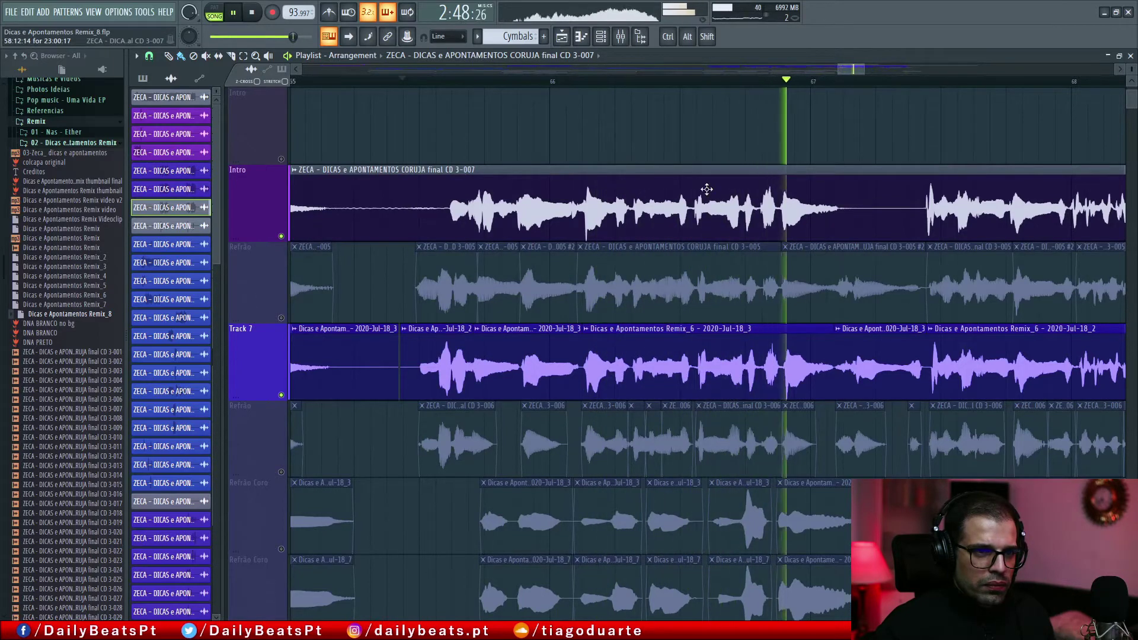
- Shift the 007 clip back and forth to realign its phrase with Track 7, and replay both tracks together
drag(706, 189, 882, 230)
key(space)
key(space)
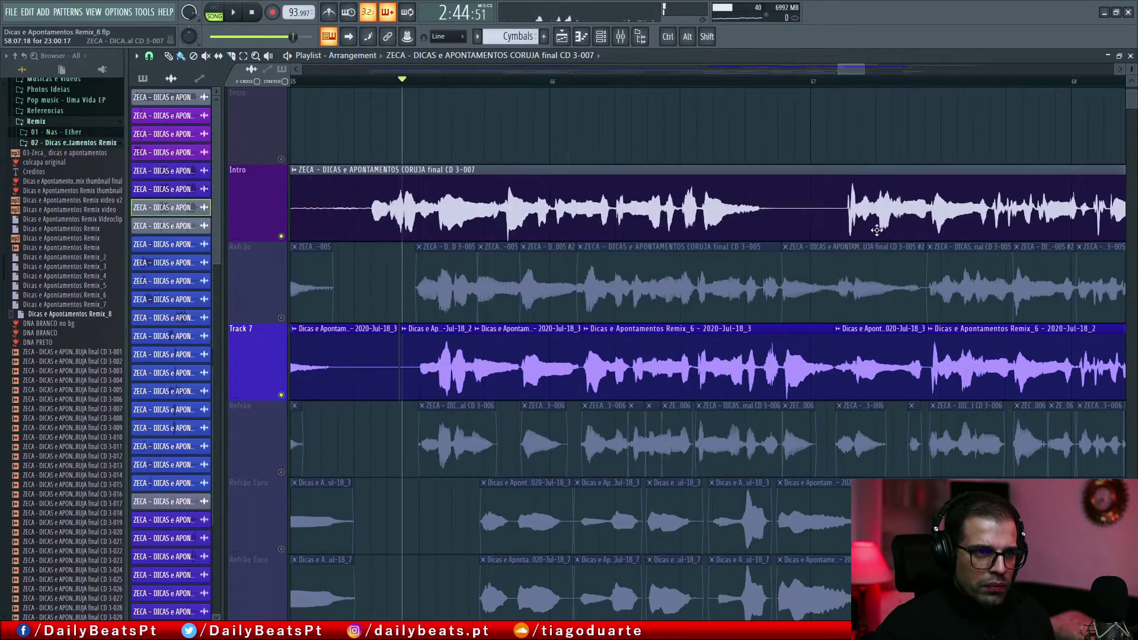
drag(640, 215, 721, 216)
key(space)
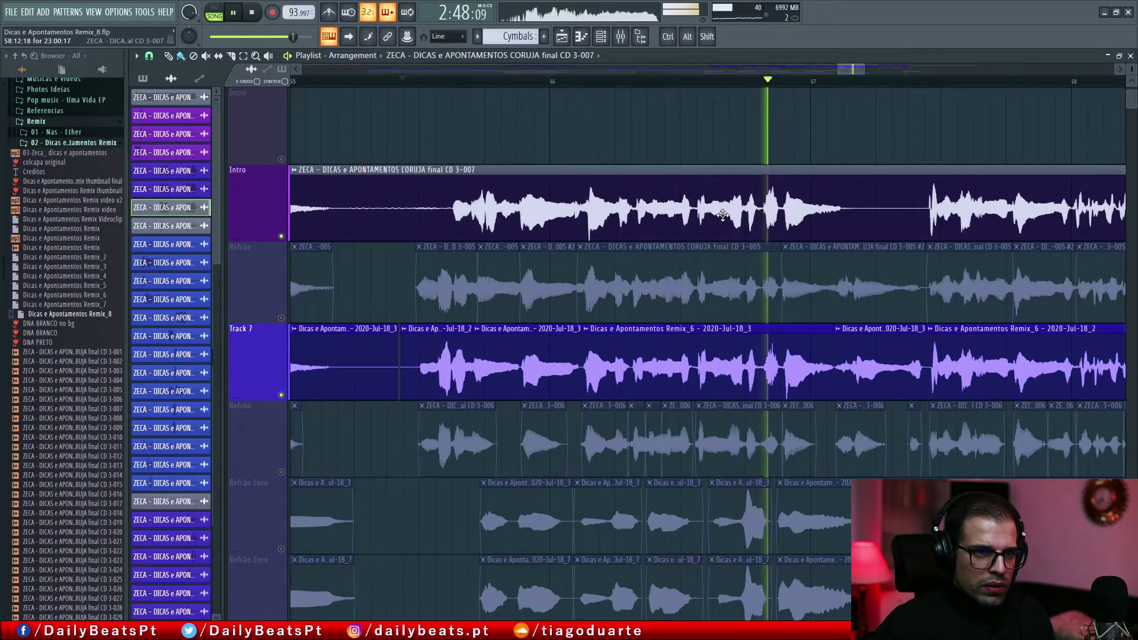
key(space)
- Delete the 007 clip from the lower Intro track
right_click(724, 225)
scroll(722, 222, down, 8)
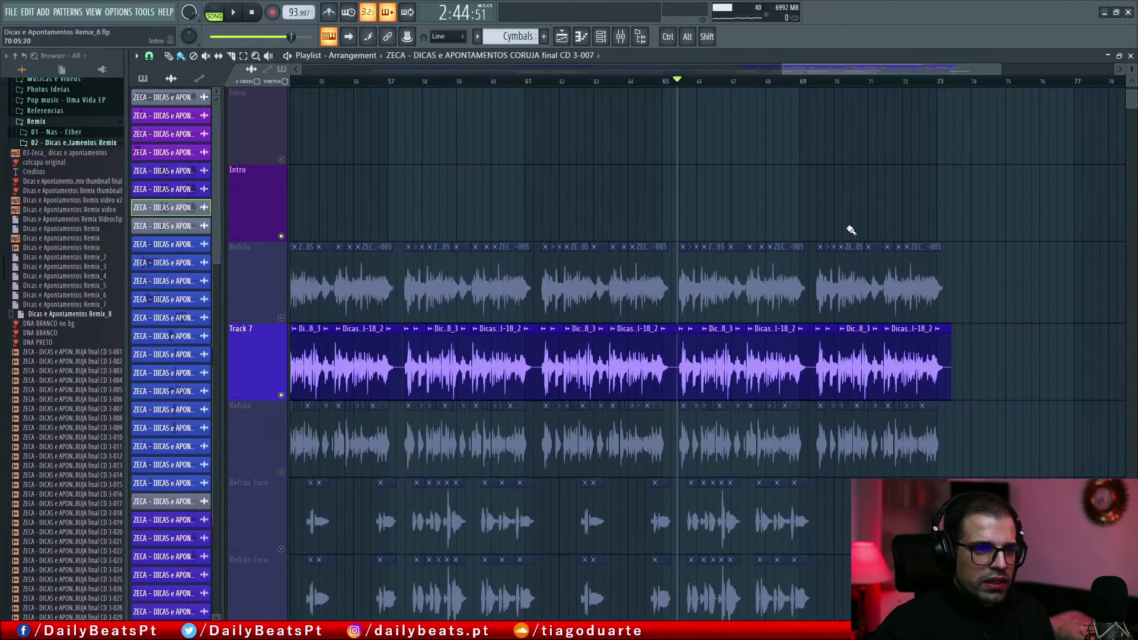
- Examine the chorus's vocal layers from bar 65 onward and the Epiano and Keys tracks that accompany them
scroll(733, 333, down, 2)
scroll(733, 334, up, 2)
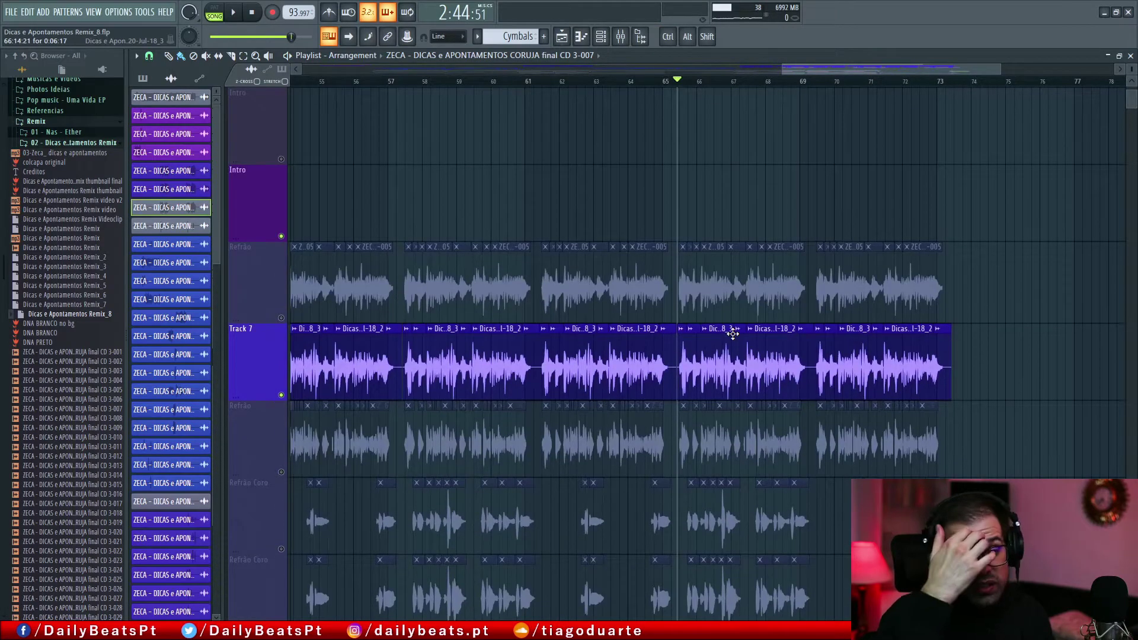
scroll(605, 331, up, 6)
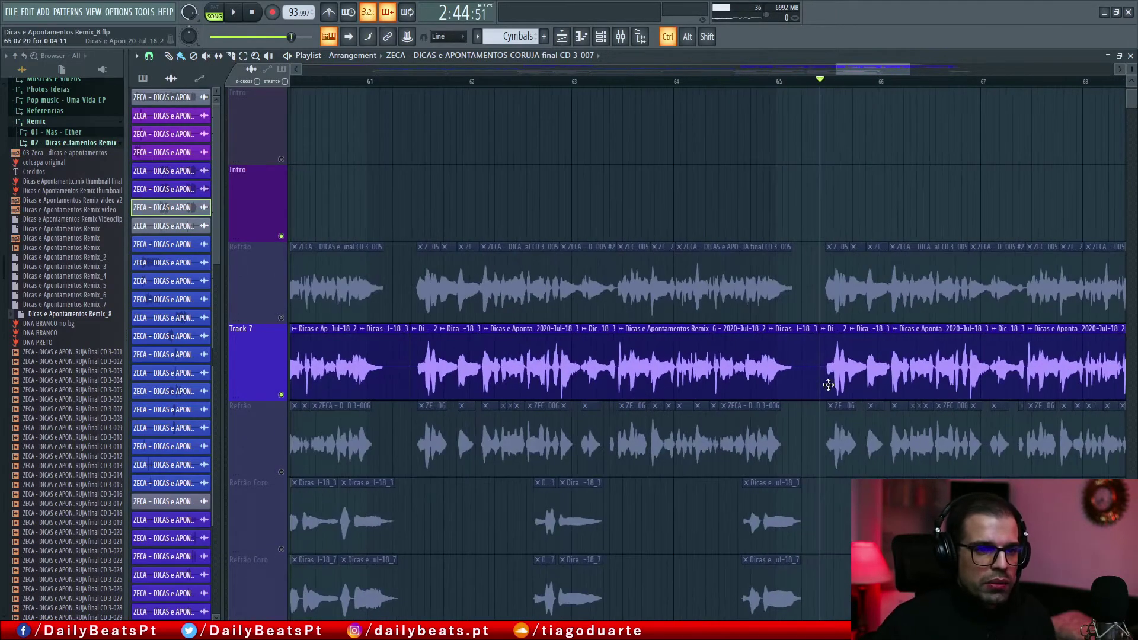
scroll(648, 343, down, 1)
scroll(646, 348, down, 1)
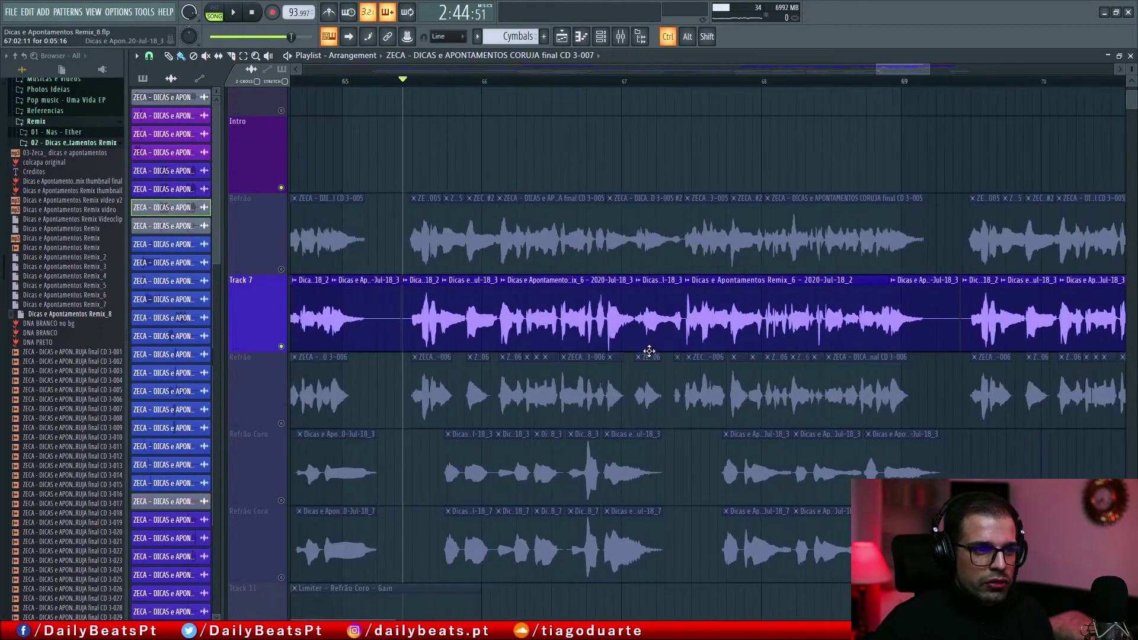
scroll(498, 385, down, 20)
scroll(304, 319, up, 2)
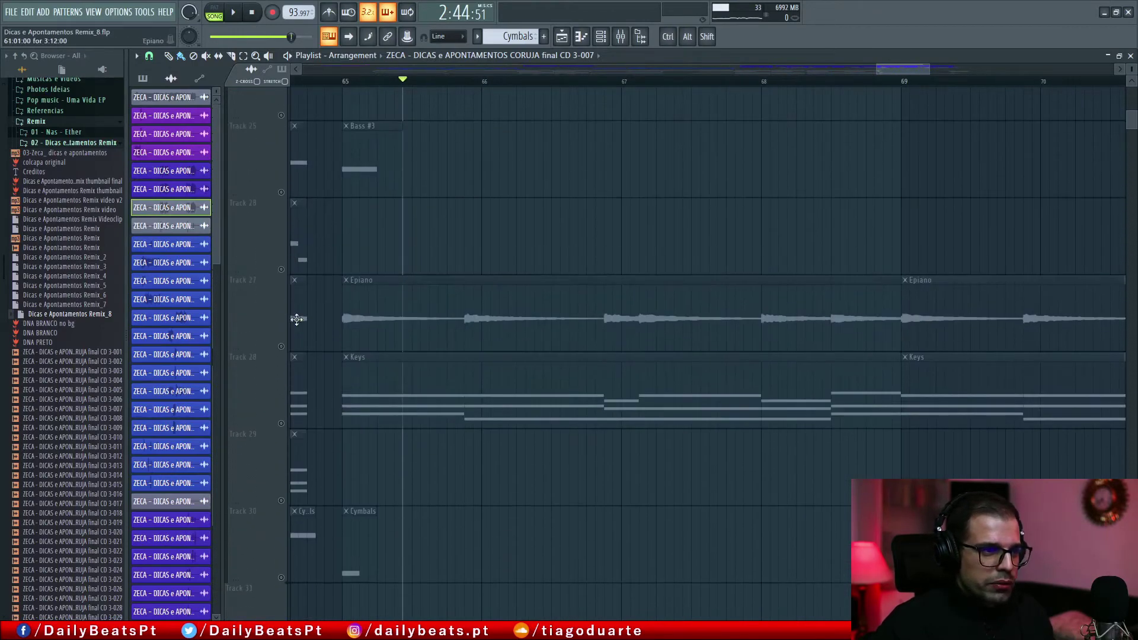
scroll(513, 254, up, 20)
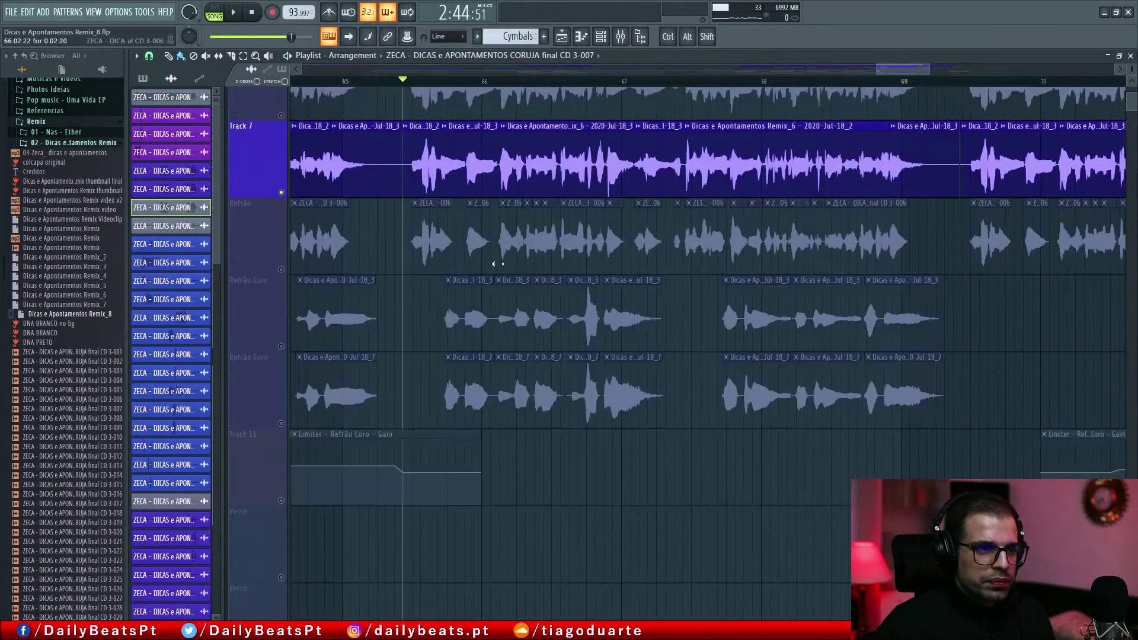
- Play Track 7's pitch-corrected chorus vocal by itself from between bars 65 and 66
scroll(499, 294, down, 2)
key(space)
ctrl+scroll(504, 280, up, 3)
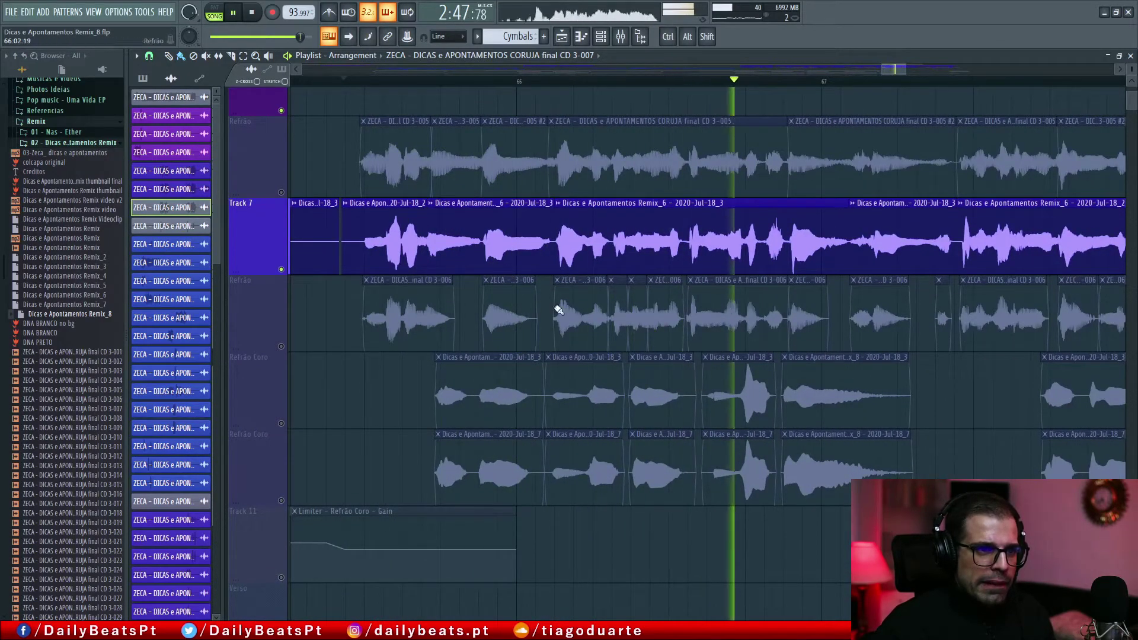
key(space)
ctrl+scroll(558, 263, down, 2)
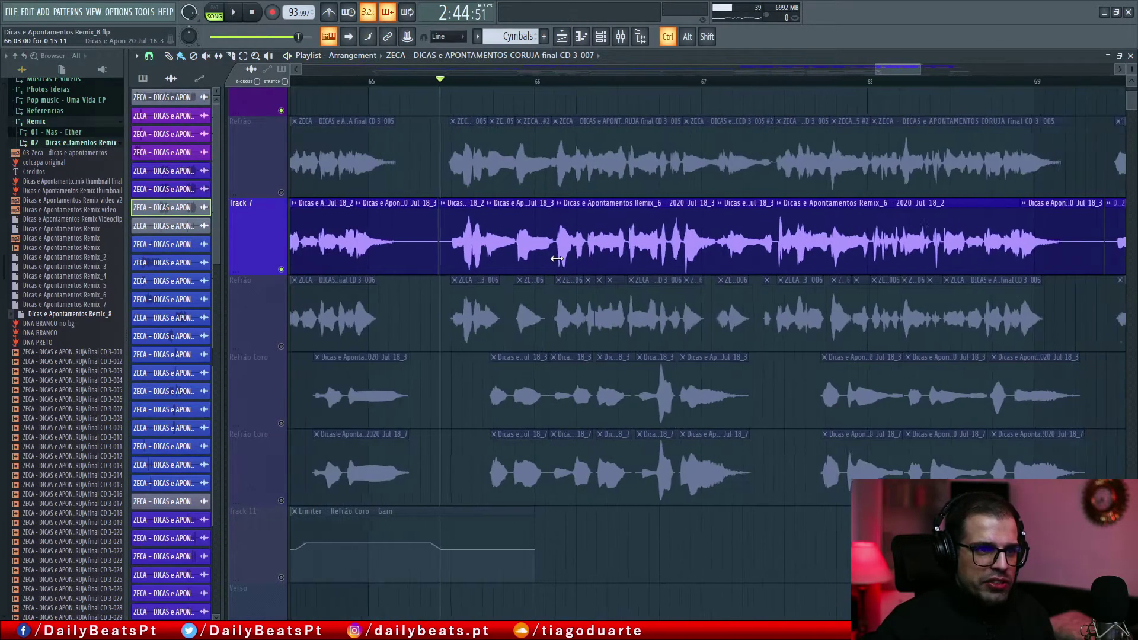
ctrl+scroll(549, 258, down, 1)
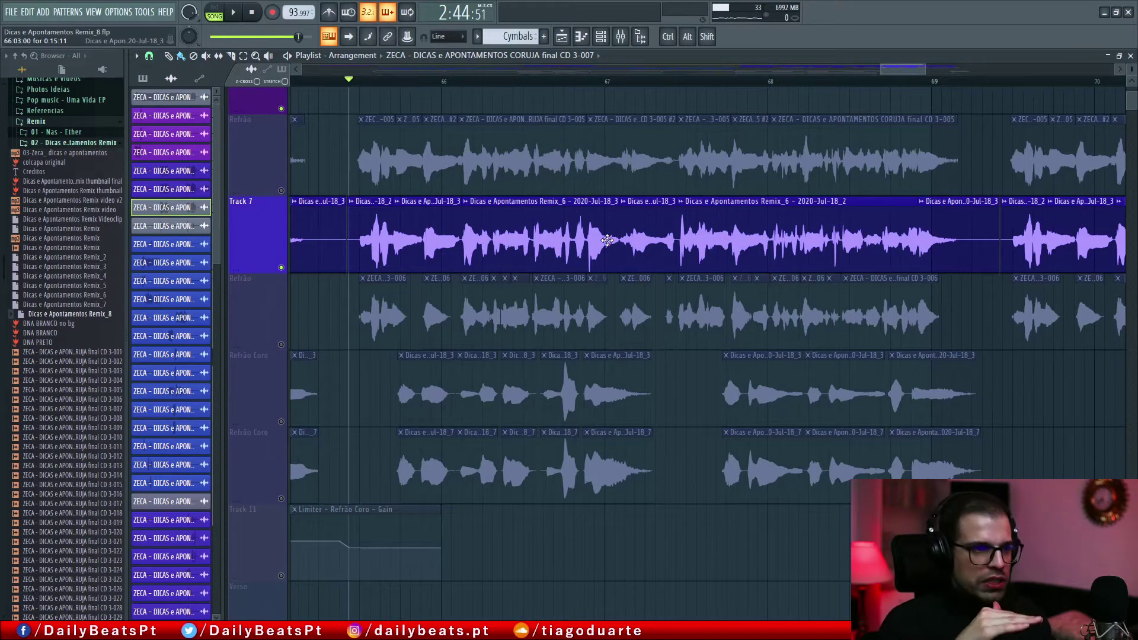
- Highlight the 005 chorus phrase on the Refrão track above Track 7, unmute that track and play both together
drag(348, 116, 541, 273)
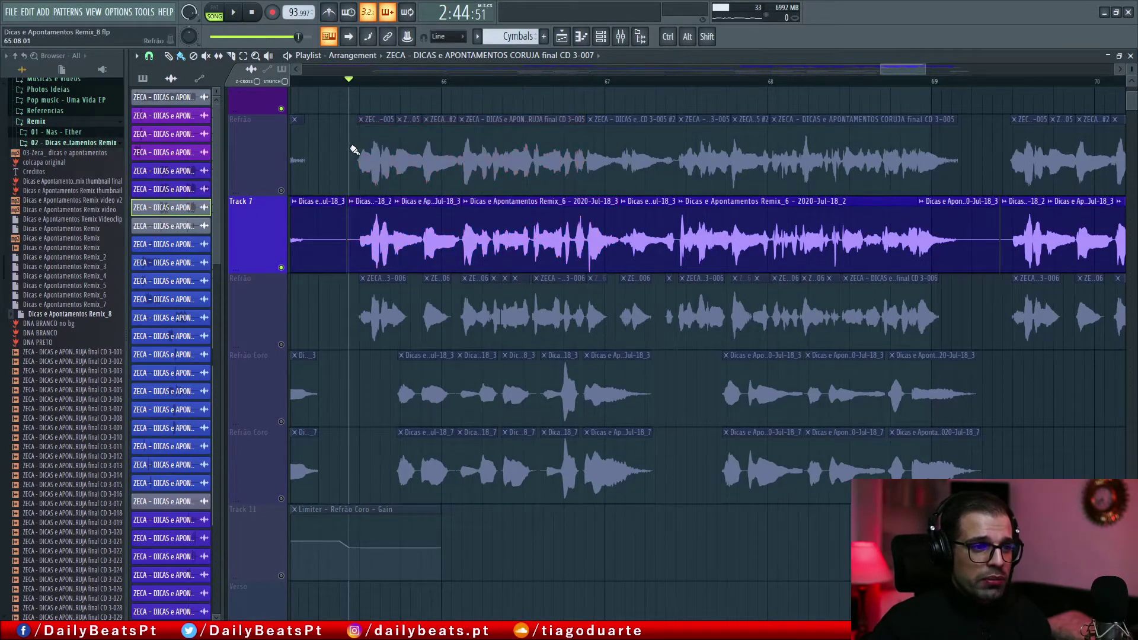
drag(346, 155, 970, 160)
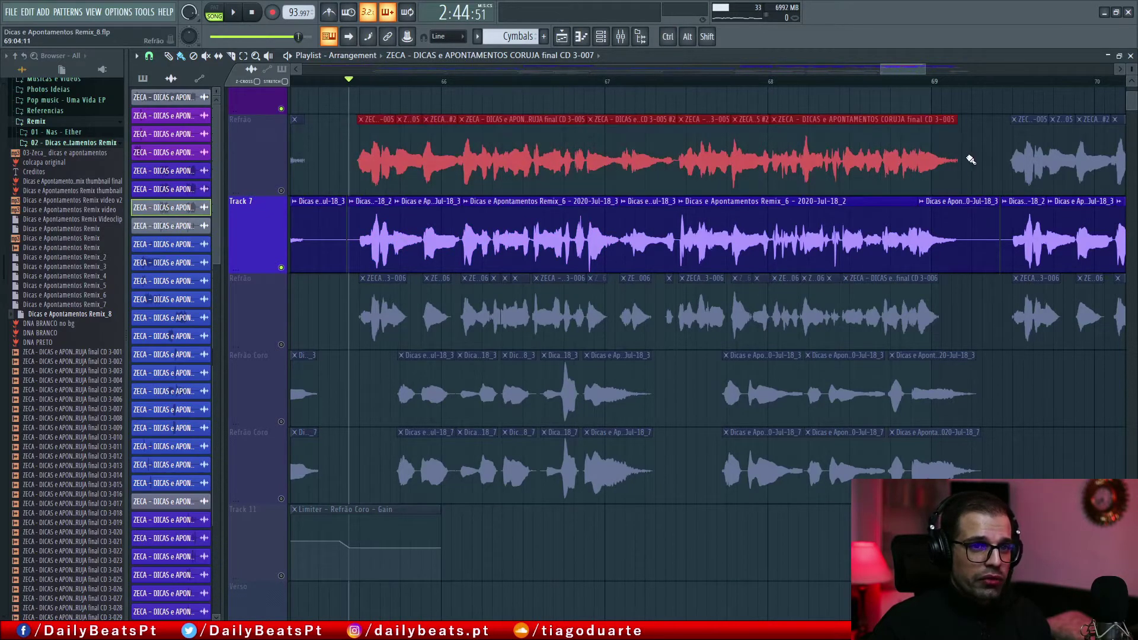
click(281, 191)
ctrl+click(333, 159)
key(space)
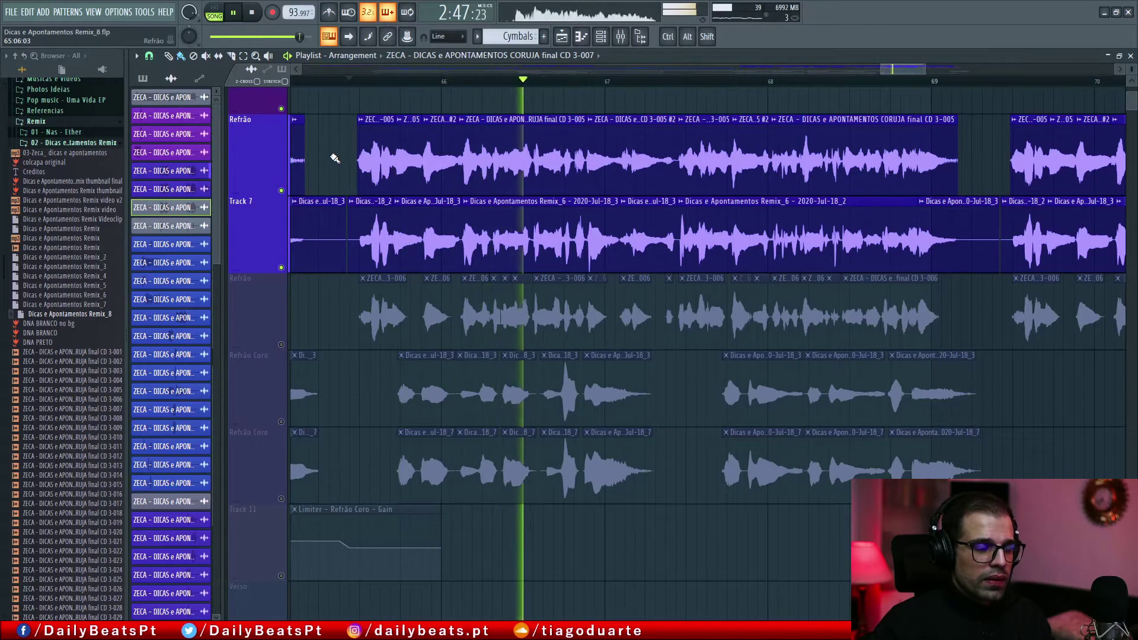
key(space)
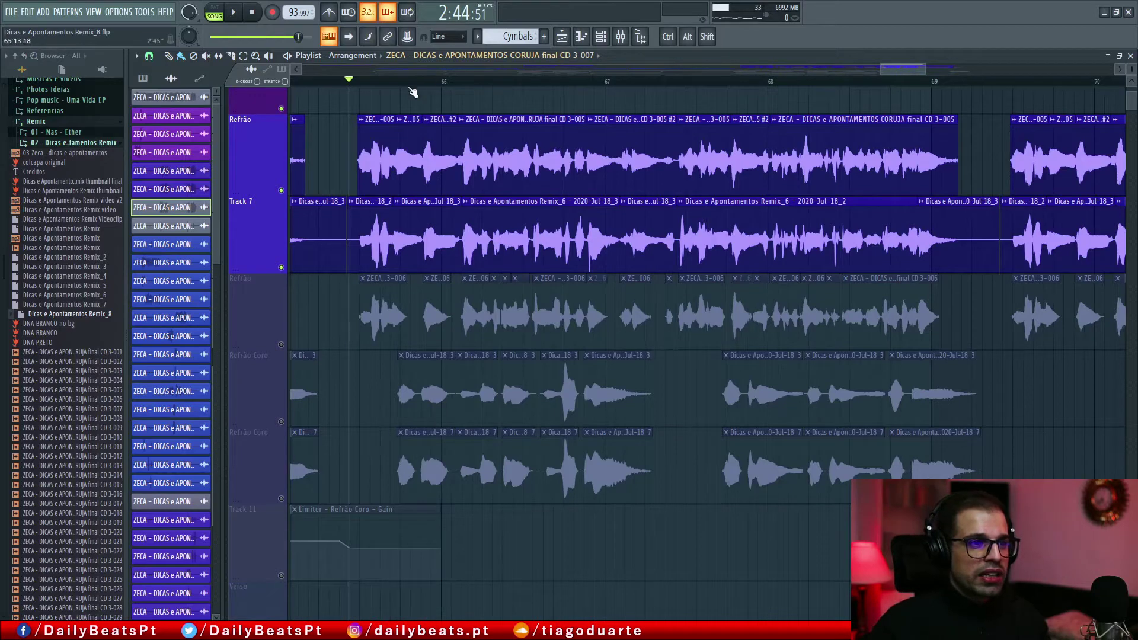
- Delete the short 005 #2 clip just before bar 66 on the upper Refrão track and extend the preceding clip over its gap
drag(439, 83, 464, 89)
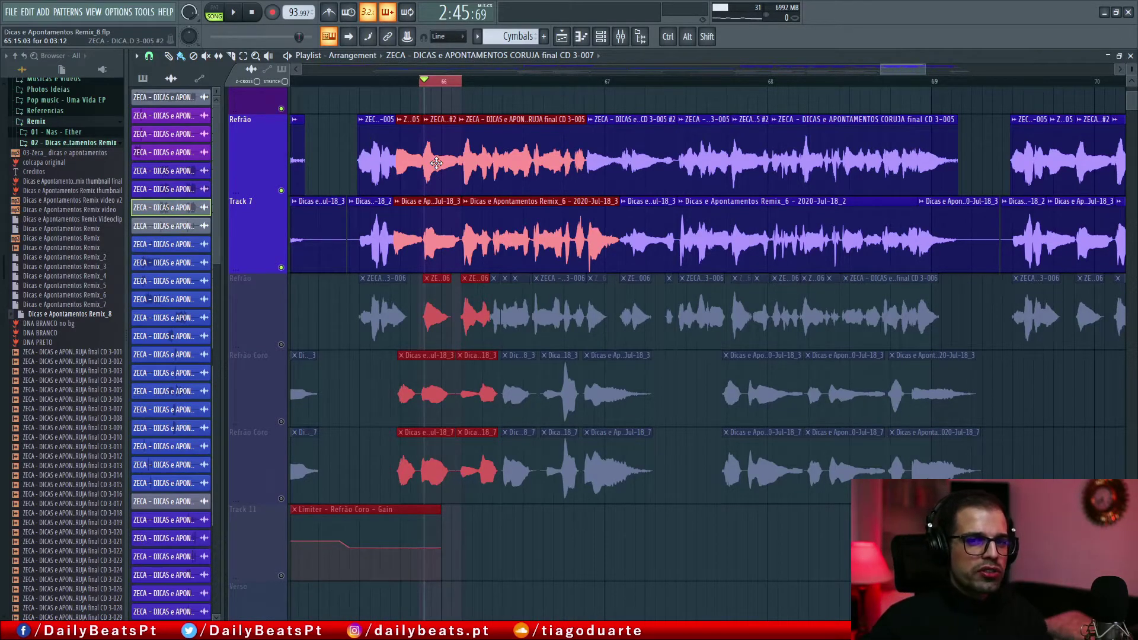
ctrl+click(515, 102)
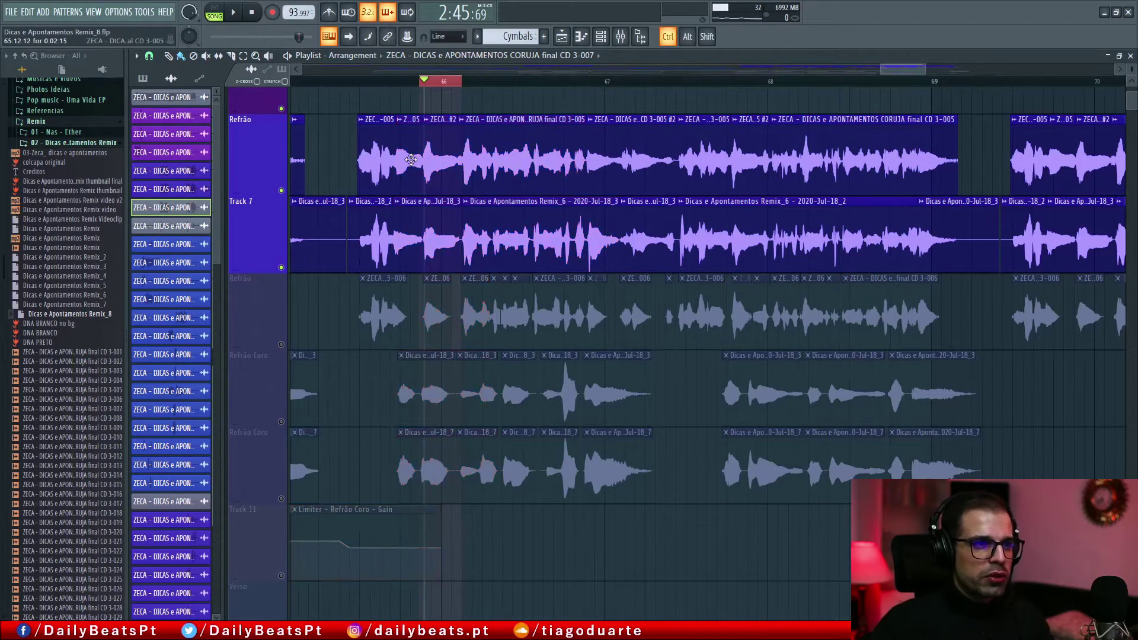
scroll(410, 159, up, 5)
scroll(450, 167, down, 1)
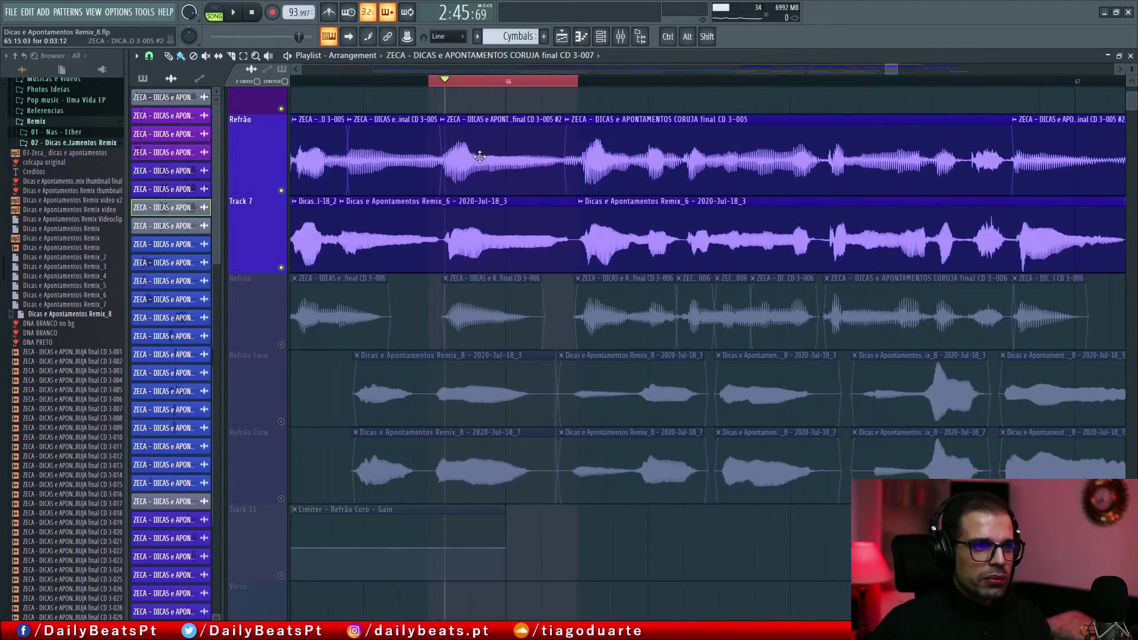
right_click(472, 157)
drag(439, 185, 561, 189)
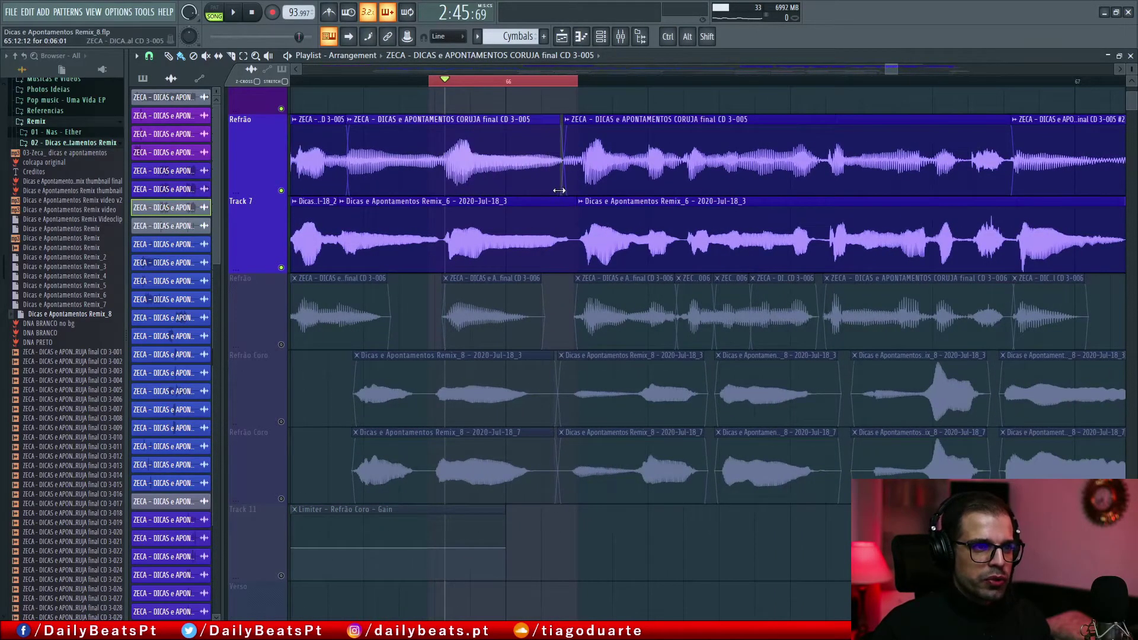
- Clear the time selection and play the edited Refrão phrase with Track 7 from shortly before bar 66
ctrl+click(353, 89)
click(328, 86)
key(space)
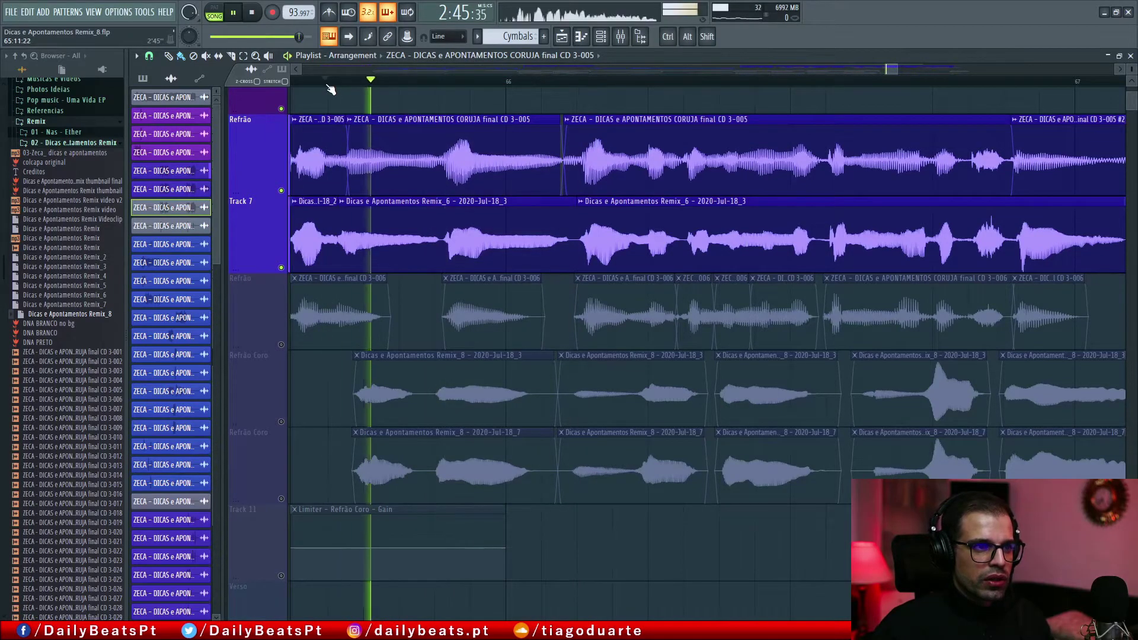
click(328, 86)
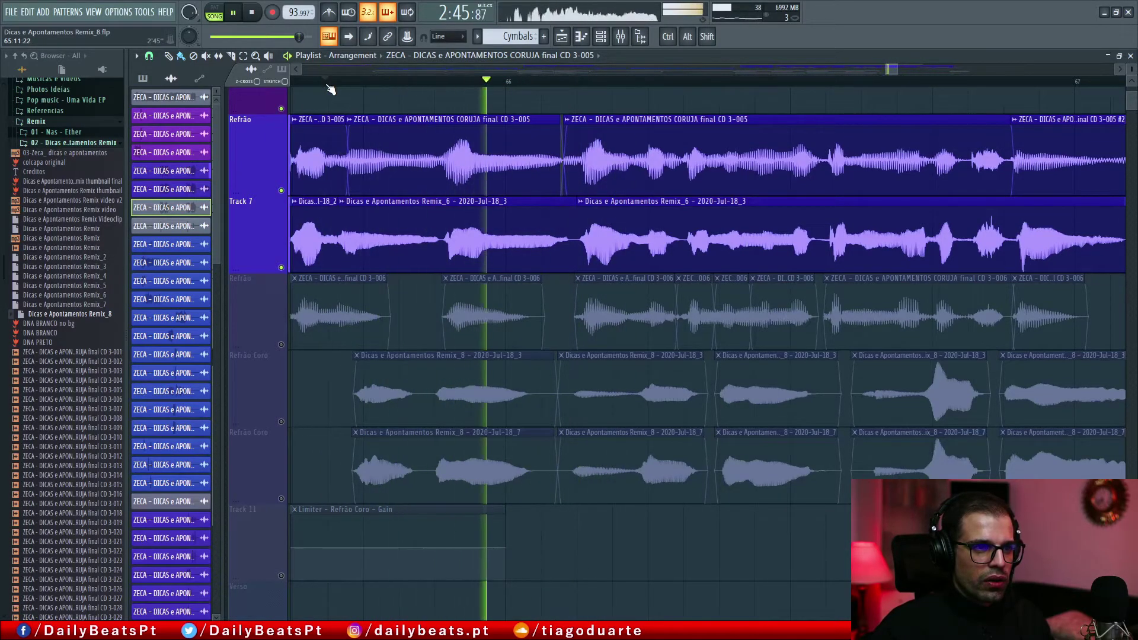
key(space)
- Undo the clip extension and the clip deletion on the upper Refrão track
key(ctrl+z)
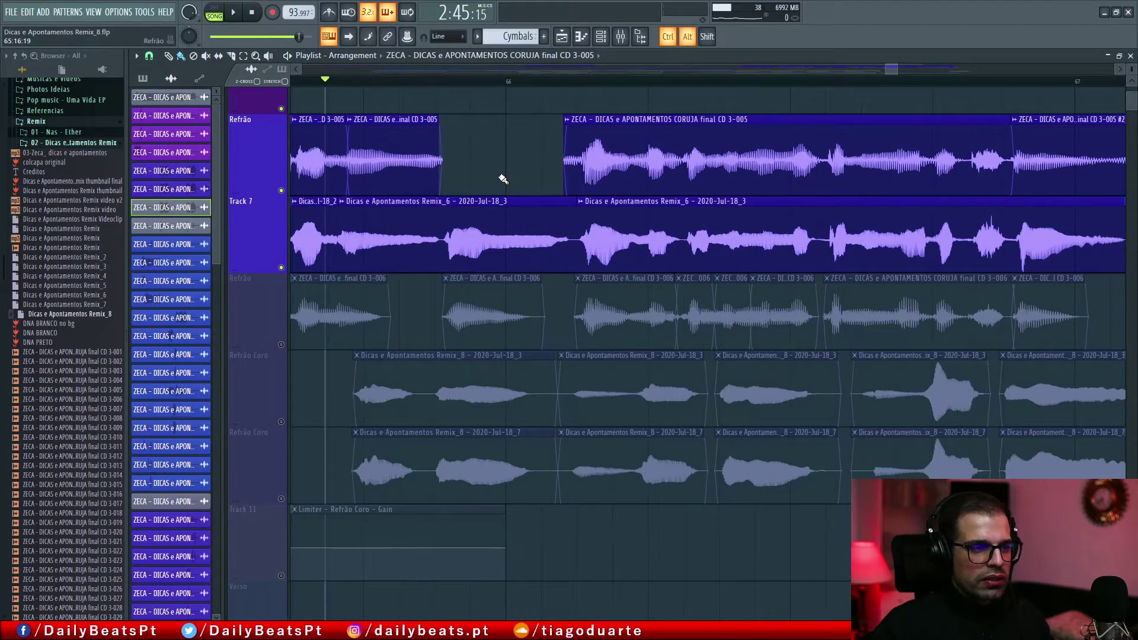
key(ctrl+alt+z)
scroll(535, 304, down, 3)
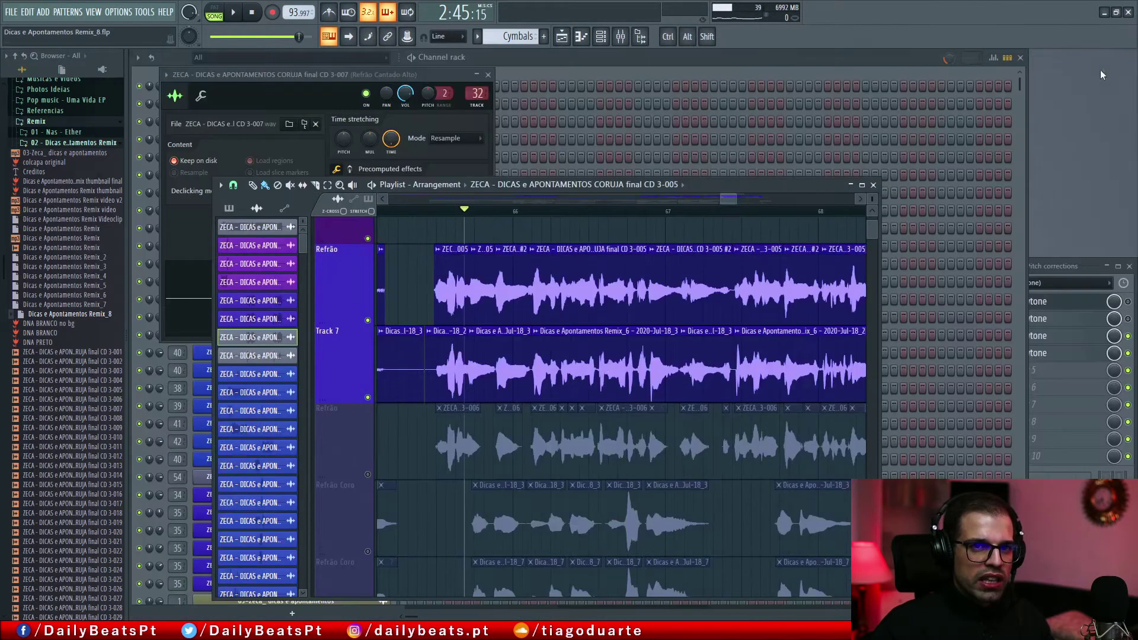
- Take the Playlist out of its maximized state, close the 007 sample's channel settings and move the Playlist window upward
click(1120, 56)
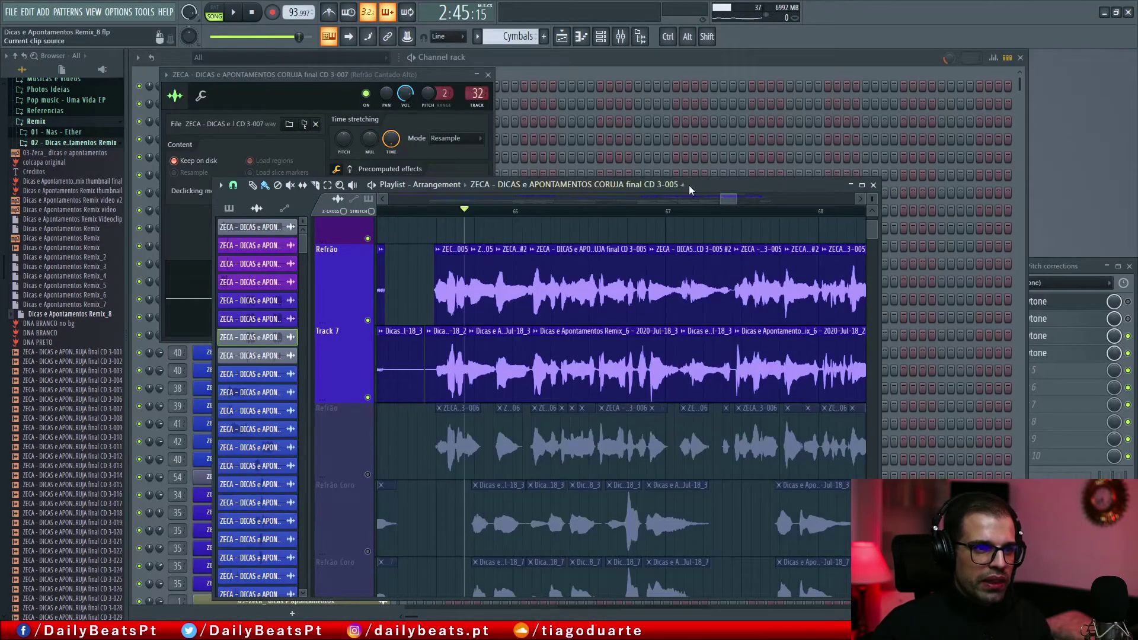
click(488, 74)
drag(749, 184, 749, 97)
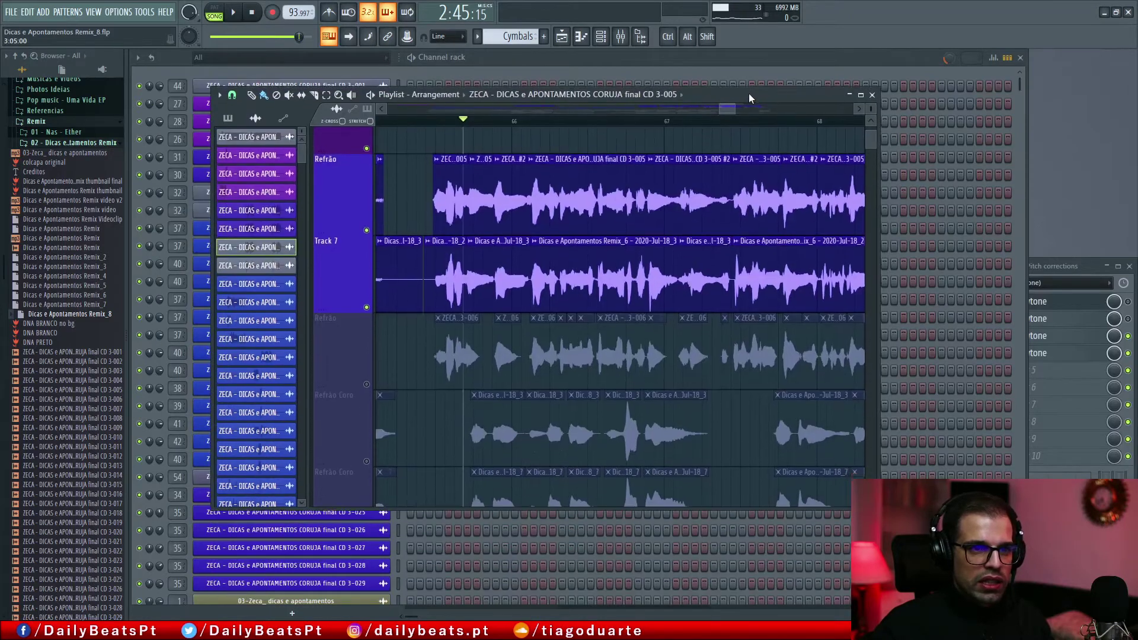
- Select Track 7's chorus clips and bring the mixer forward to show the Pitch corrections channel with its Newtone slots
drag(437, 234, 768, 310)
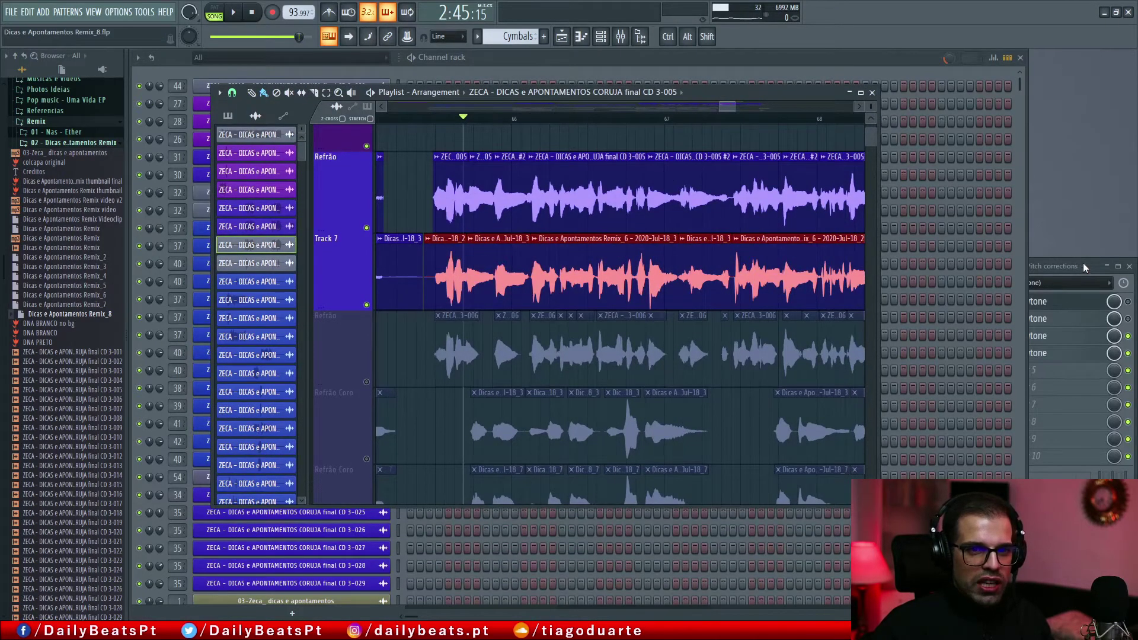
click(1085, 268)
key(space)
key(space)
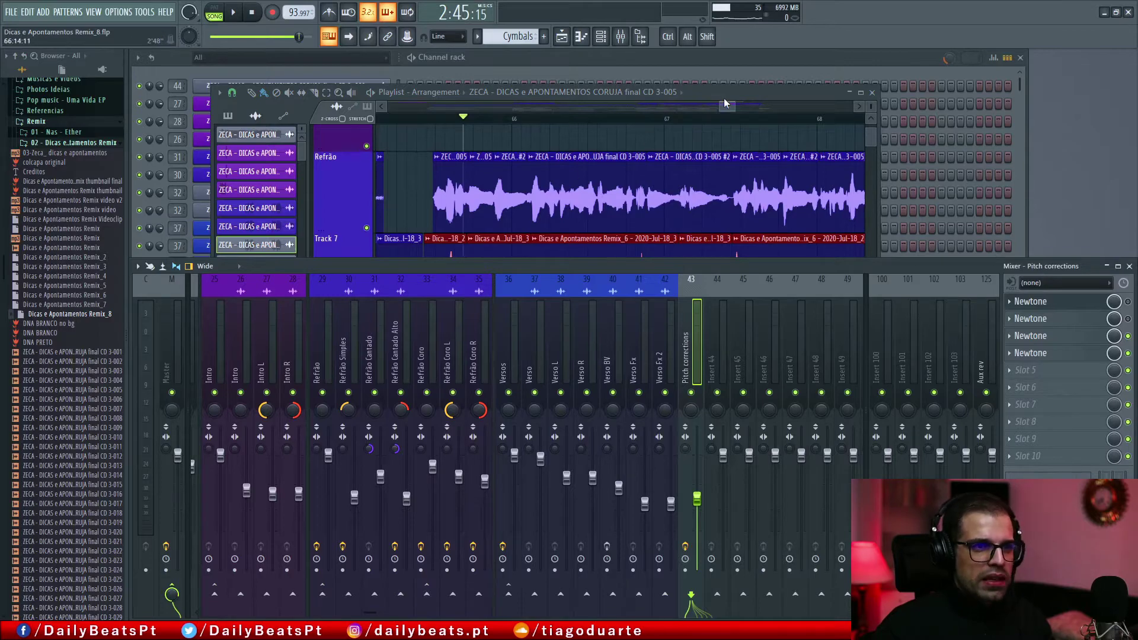
- Maximize the Playlist and look over the lower Refrão and Refrão Coro layers beneath Track 7
double_click(646, 92)
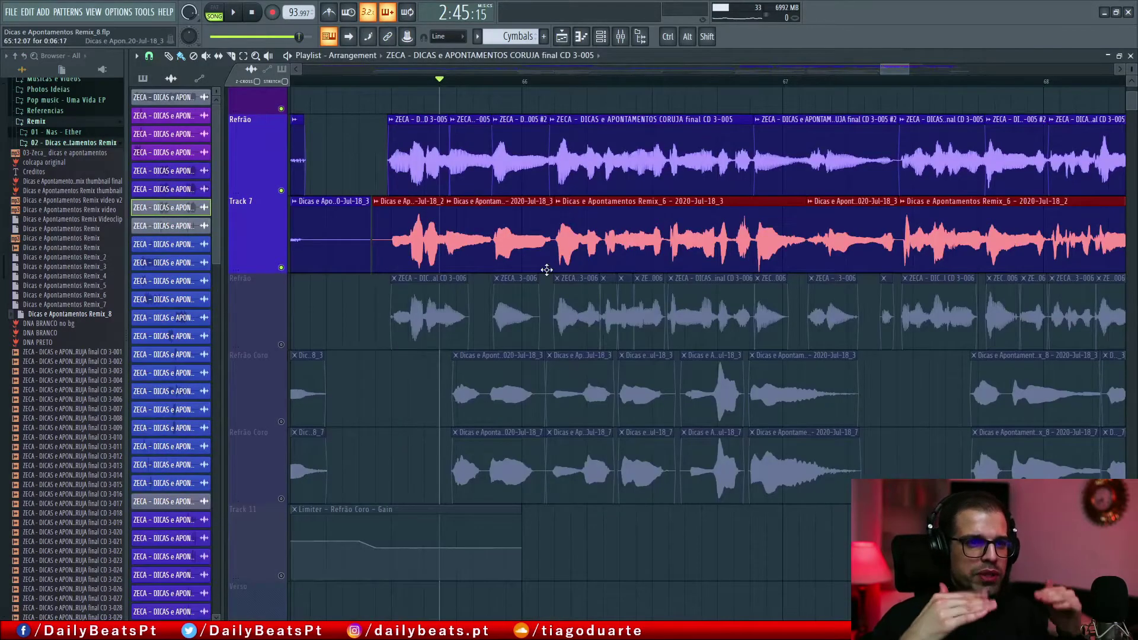
scroll(475, 257, down, 1)
scroll(475, 257, down, 4)
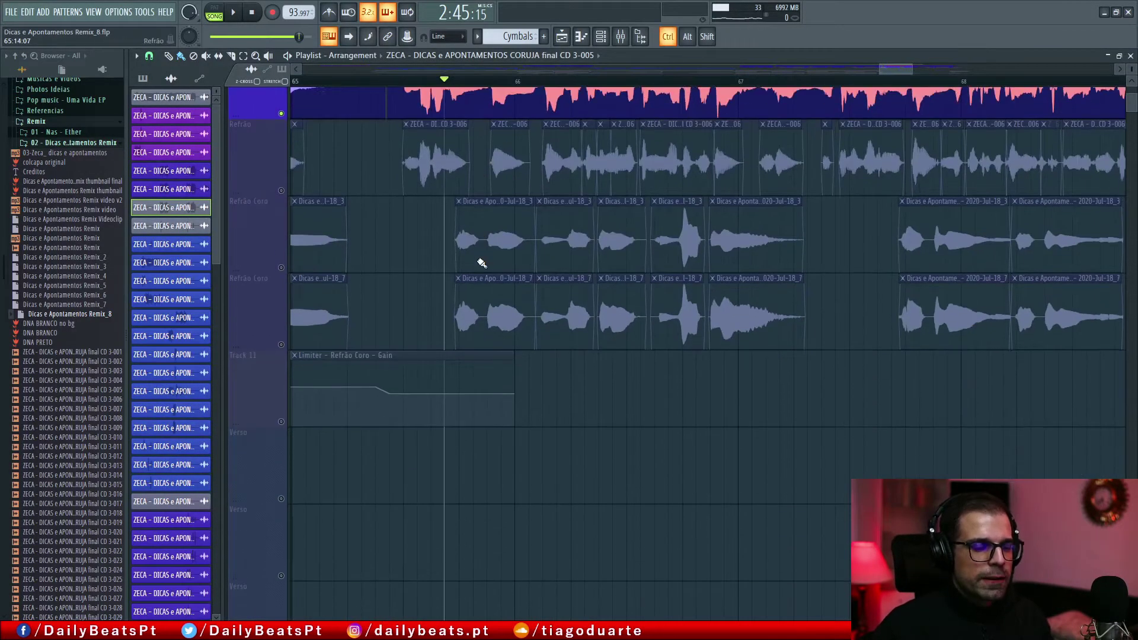
scroll(612, 223, down, 1)
scroll(555, 394, up, 5)
drag(1033, 418, 386, 486)
right_click(357, 425)
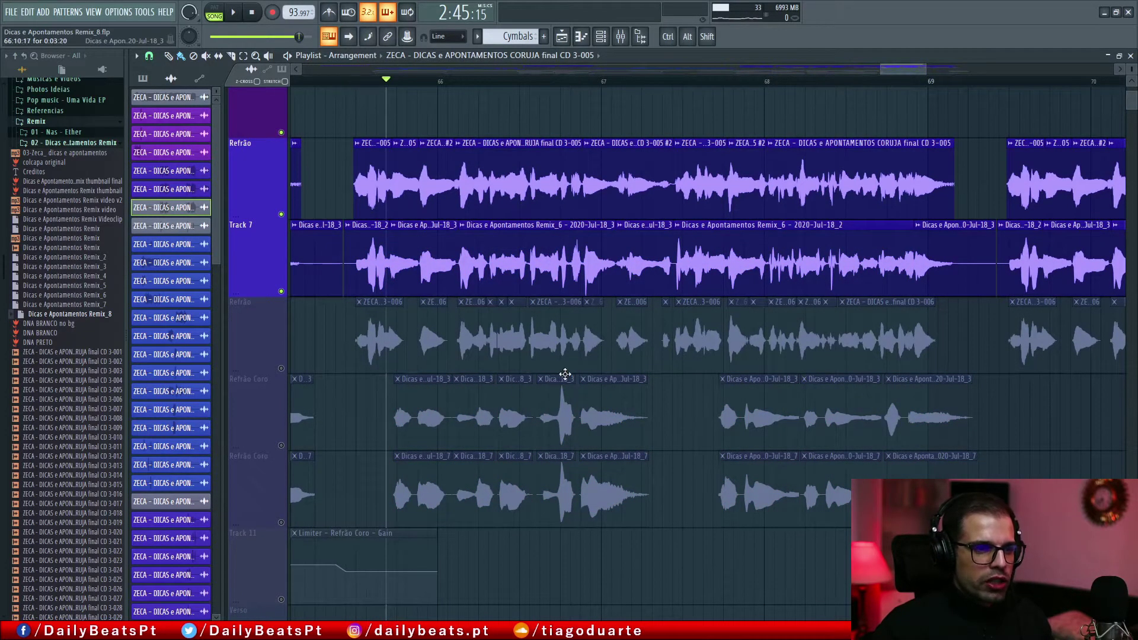
- Solo the lower Refrão track with the 006 clips and play its chorus phrase from between bars 65 and 66
right_click(284, 368)
click(347, 81)
key(space)
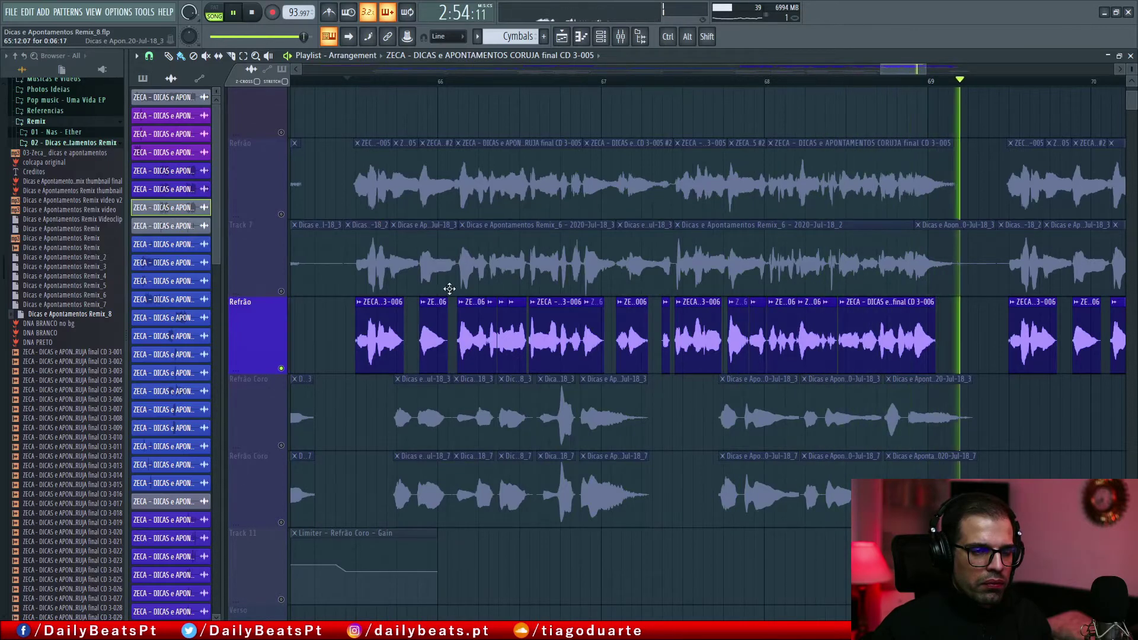
key(space)
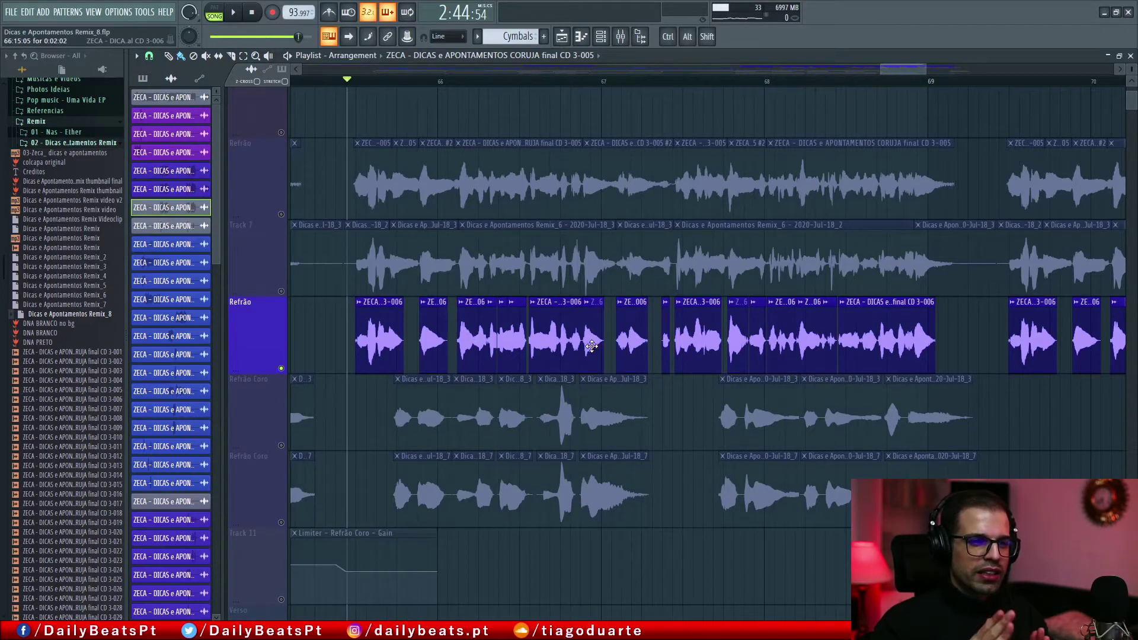
- Look through the tracks below the vocals and replay the soloed lower Refrão track
scroll(591, 347, down, 10)
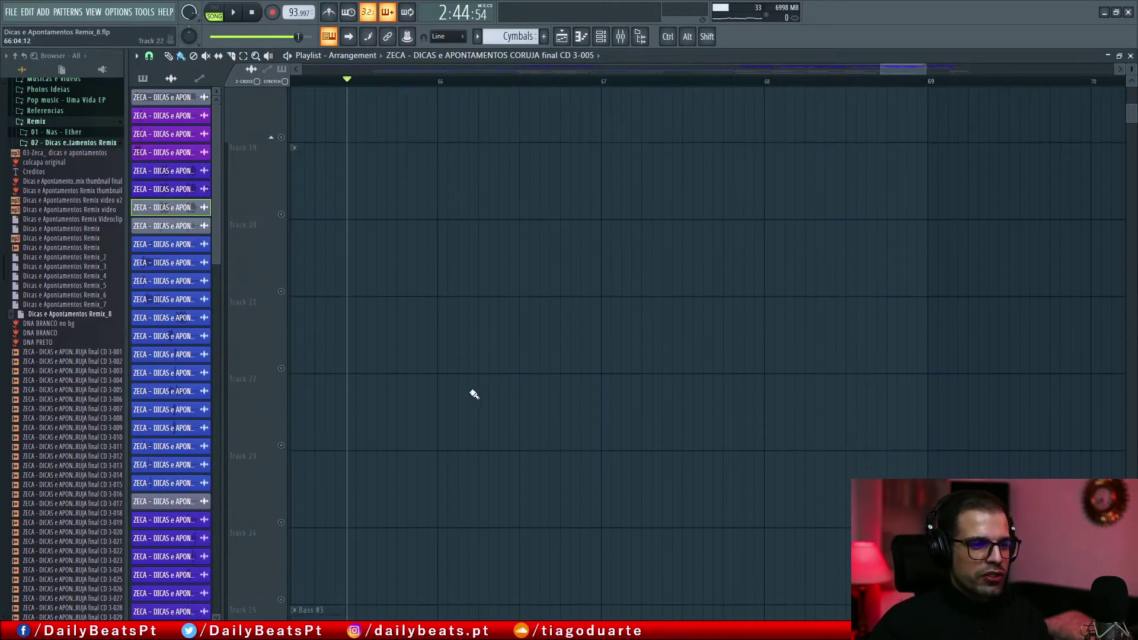
scroll(438, 195, up, 10)
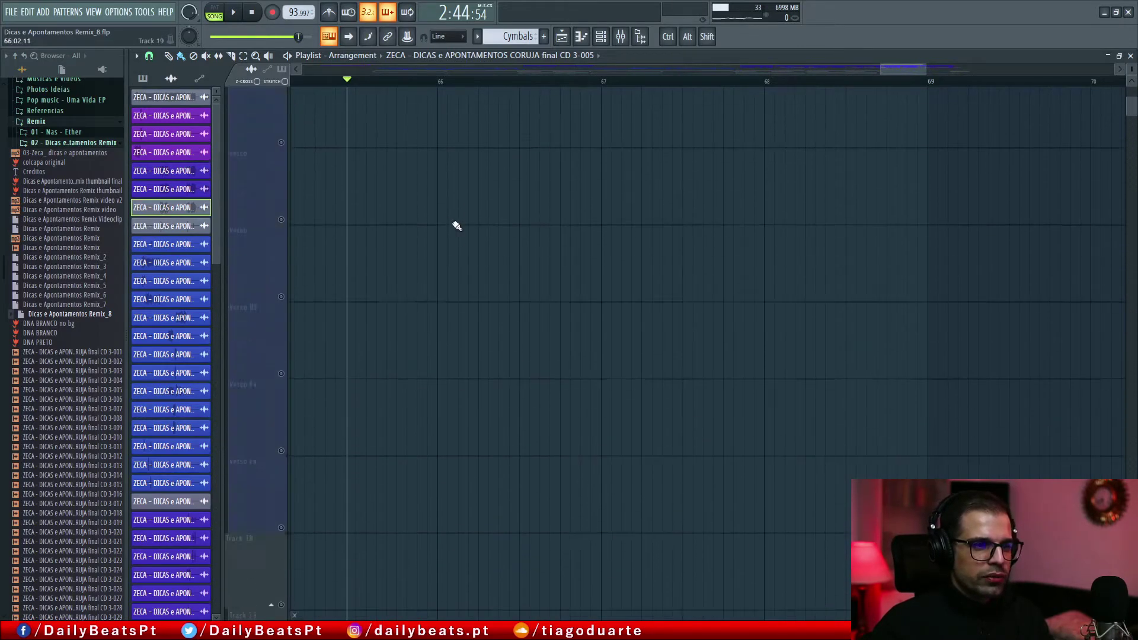
key(space)
scroll(454, 239, down, 2)
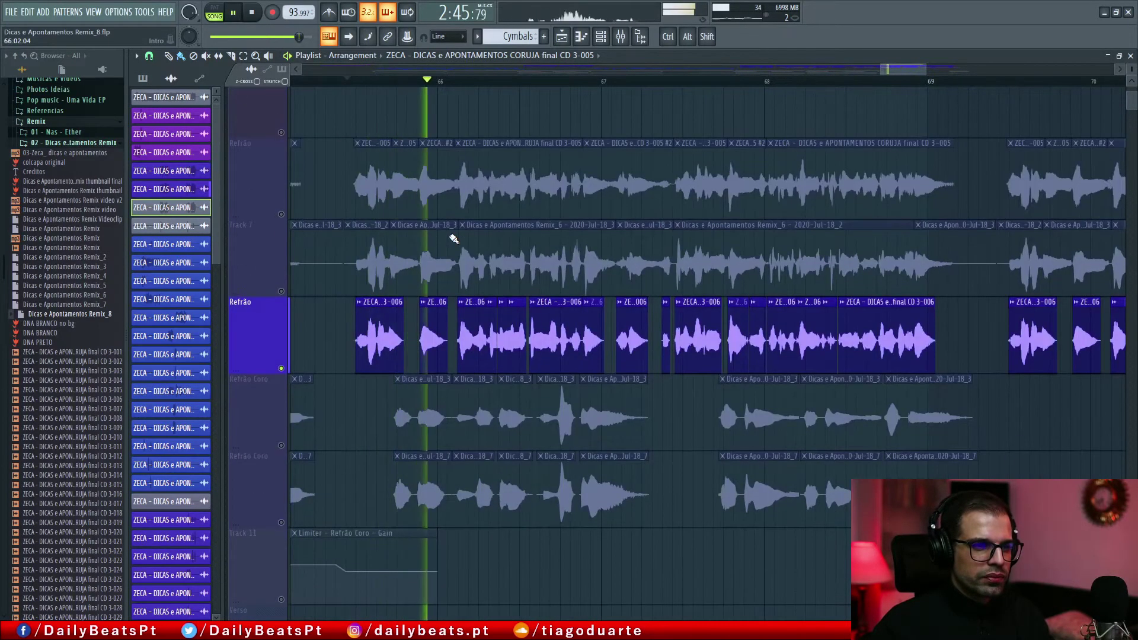
key(space)
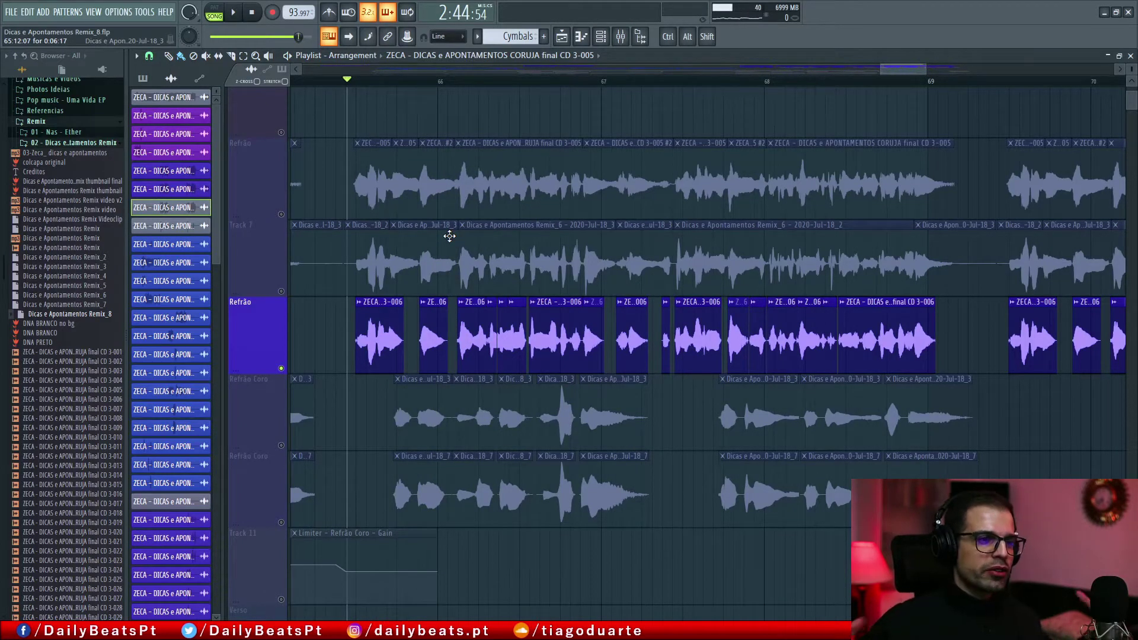
- Unmute the upper Refrão track and play it together with the lower Refrão track
click(281, 214)
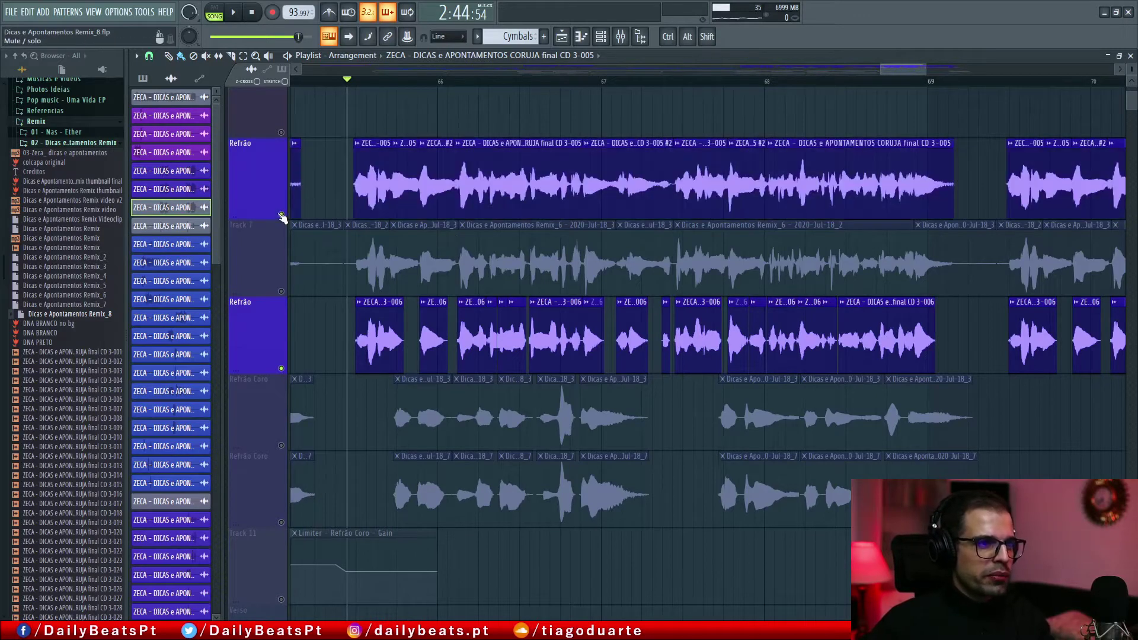
key(space)
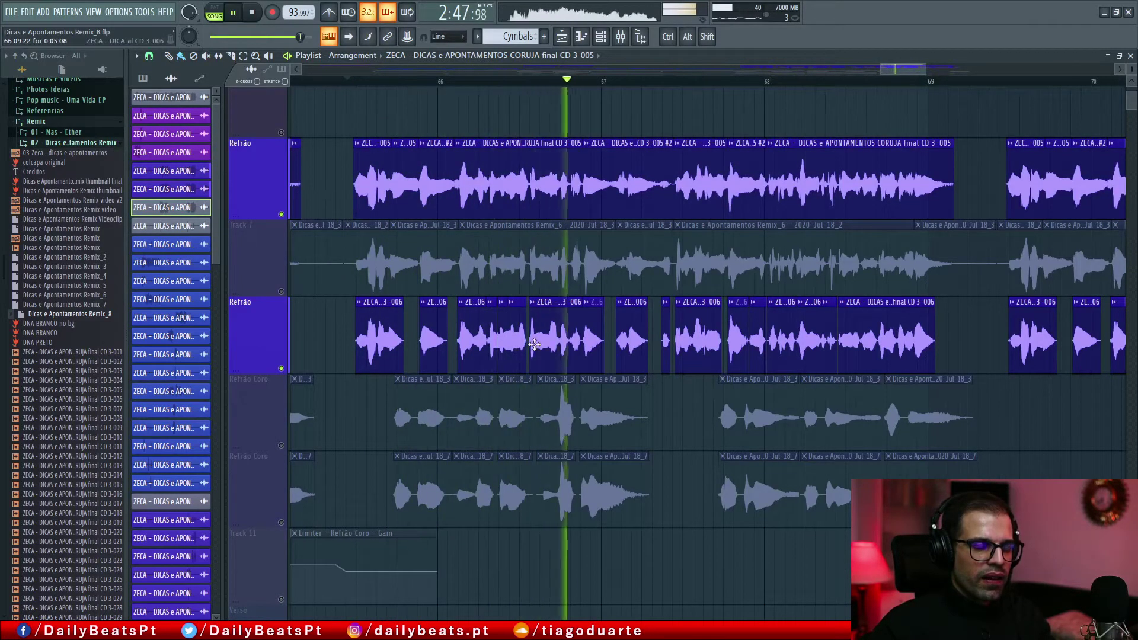
key(space)
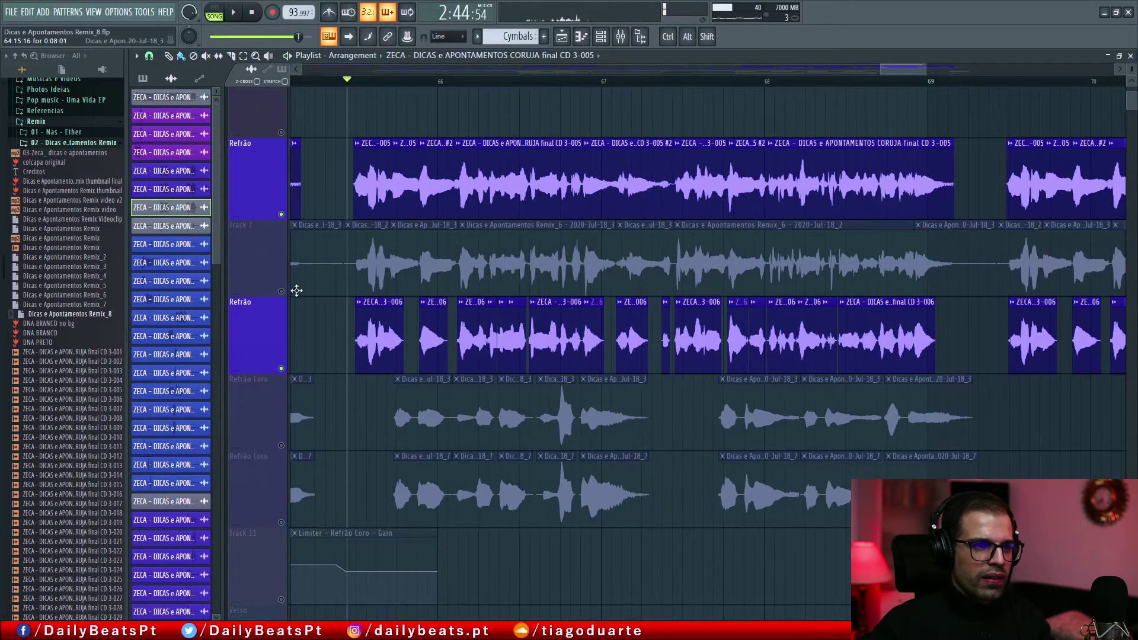
- Unmute Track 7 and play it together with both Refrão tracks
click(281, 291)
key(space)
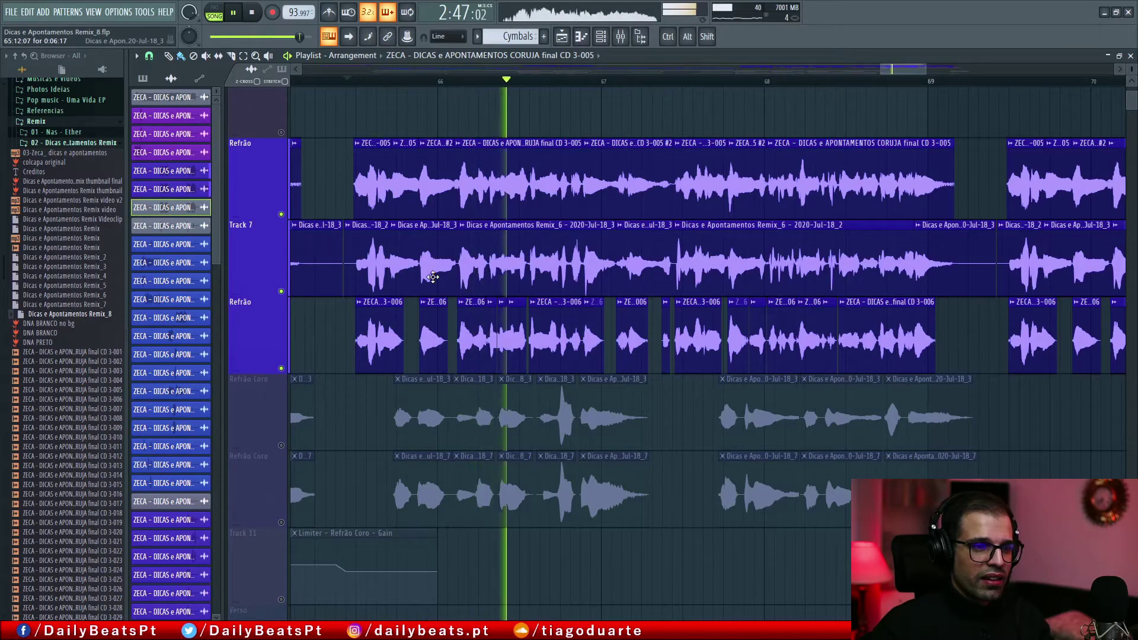
key(space)
- Highlight the Refrão Coro clips around bar 66, and select the 006 clips on the lower Refrão track instead
scroll(412, 356, up, 5)
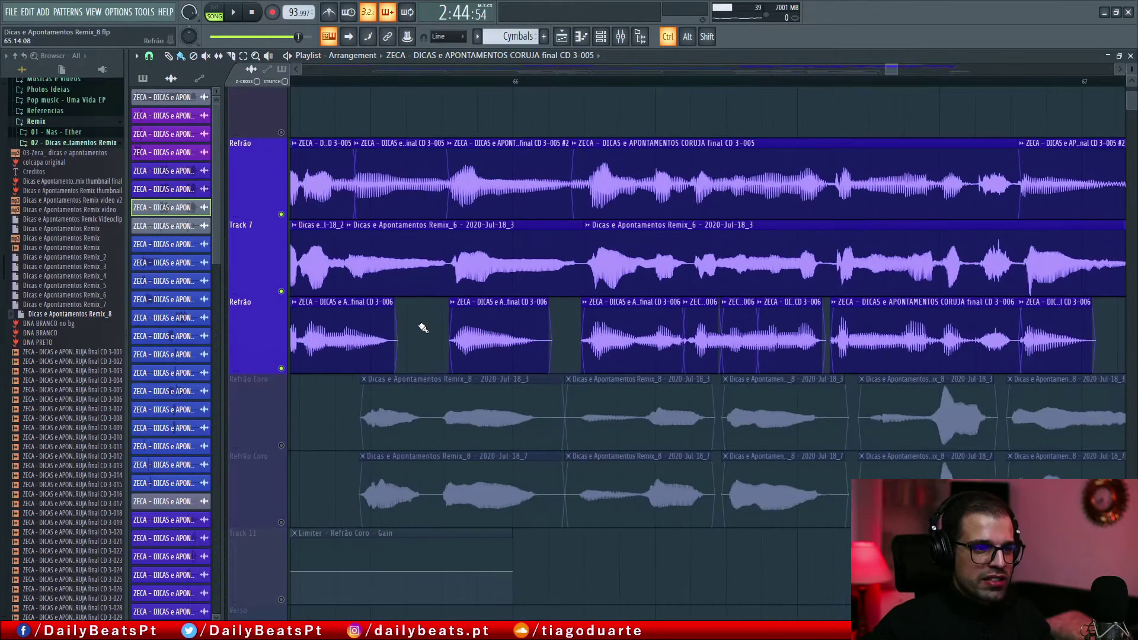
drag(341, 413, 567, 525)
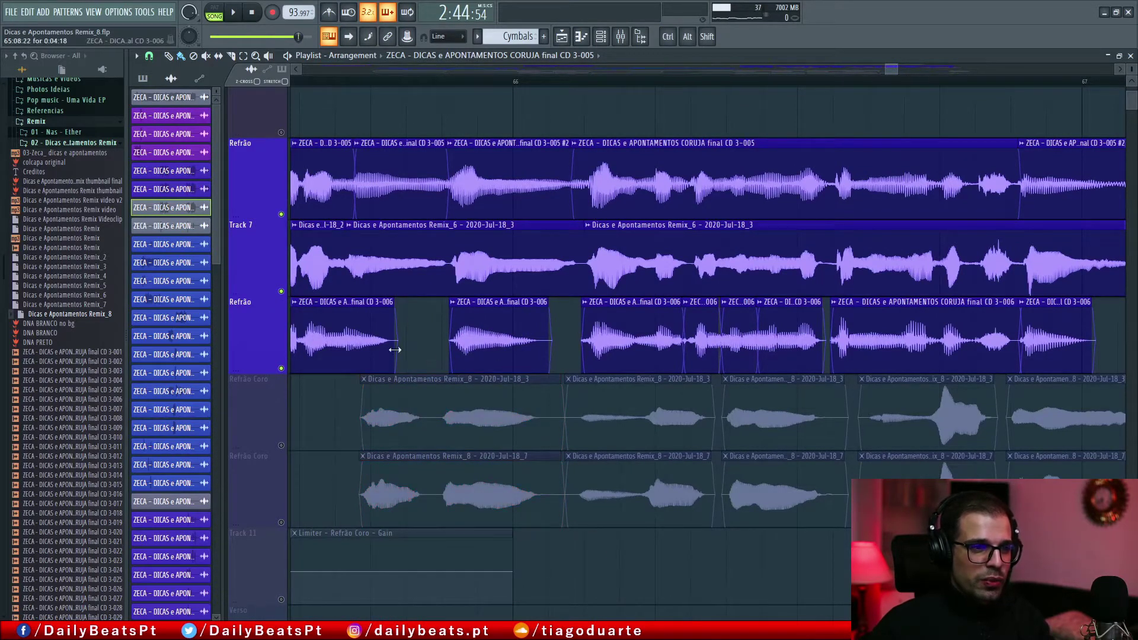
key(ctrl)
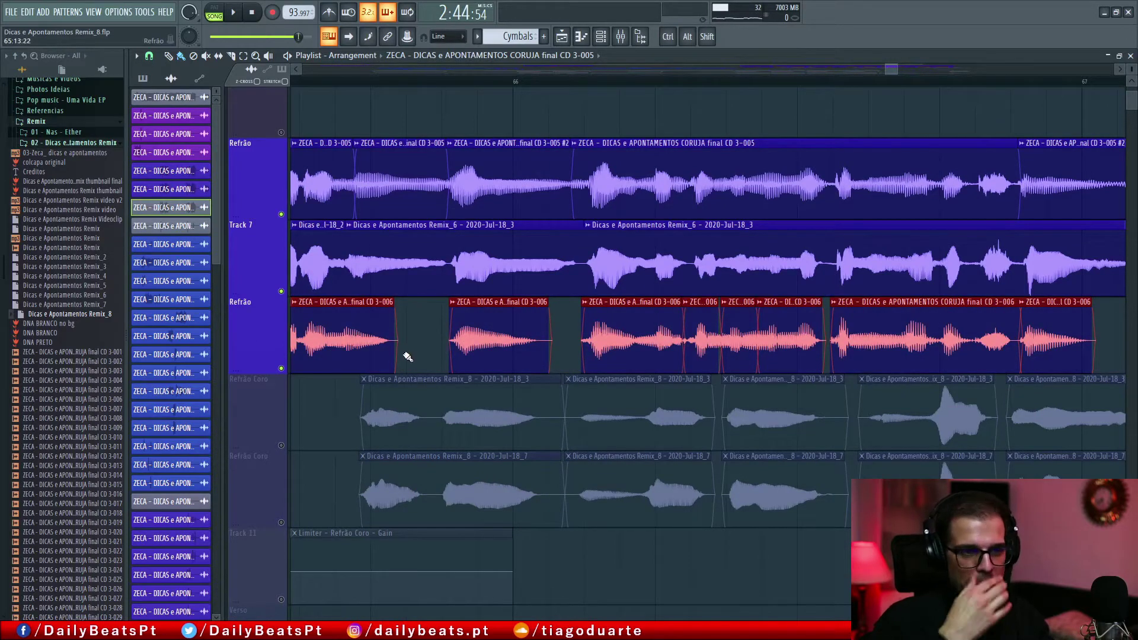
- Save the project and highlight the upper Refrão track's clips from bar 65 to bar 69
scroll(408, 357, down, 4)
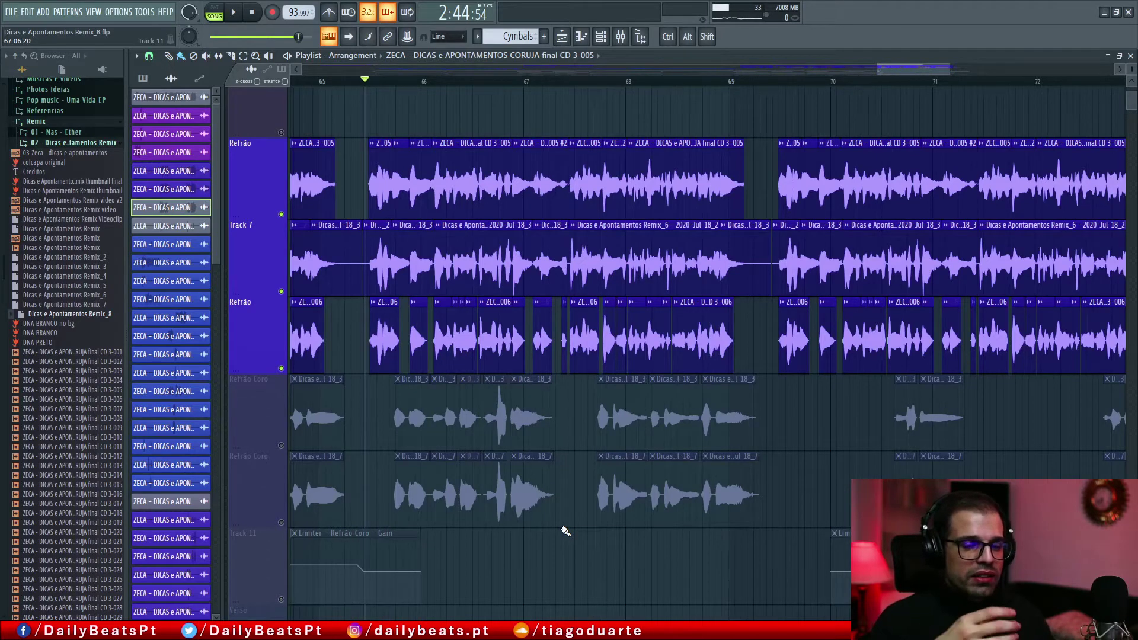
key(ctrl+s)
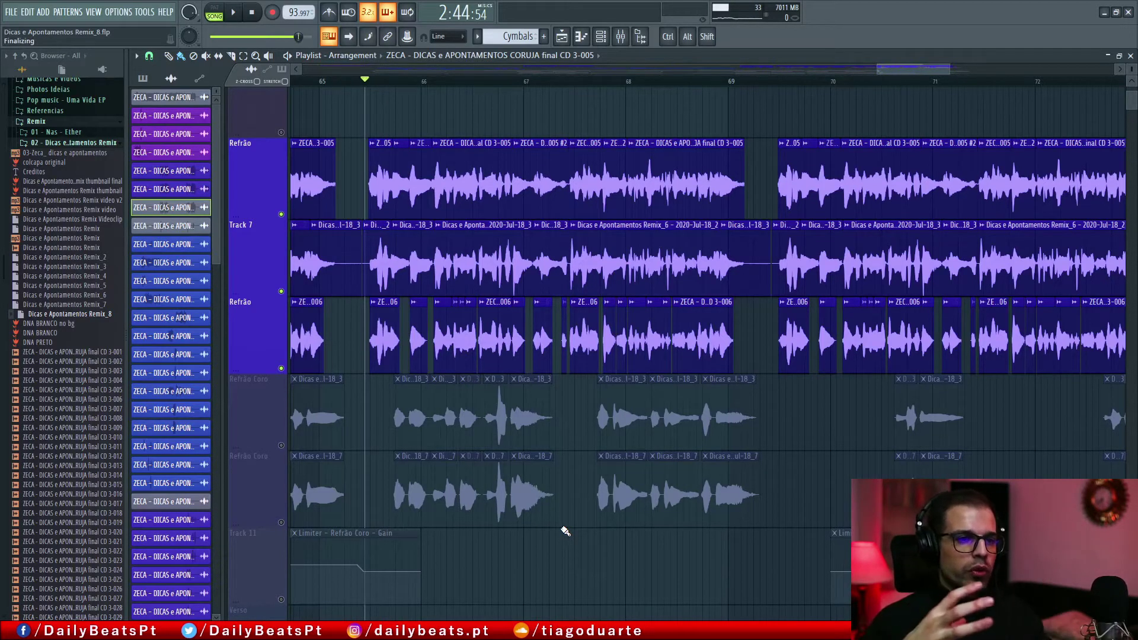
drag(376, 155, 659, 220)
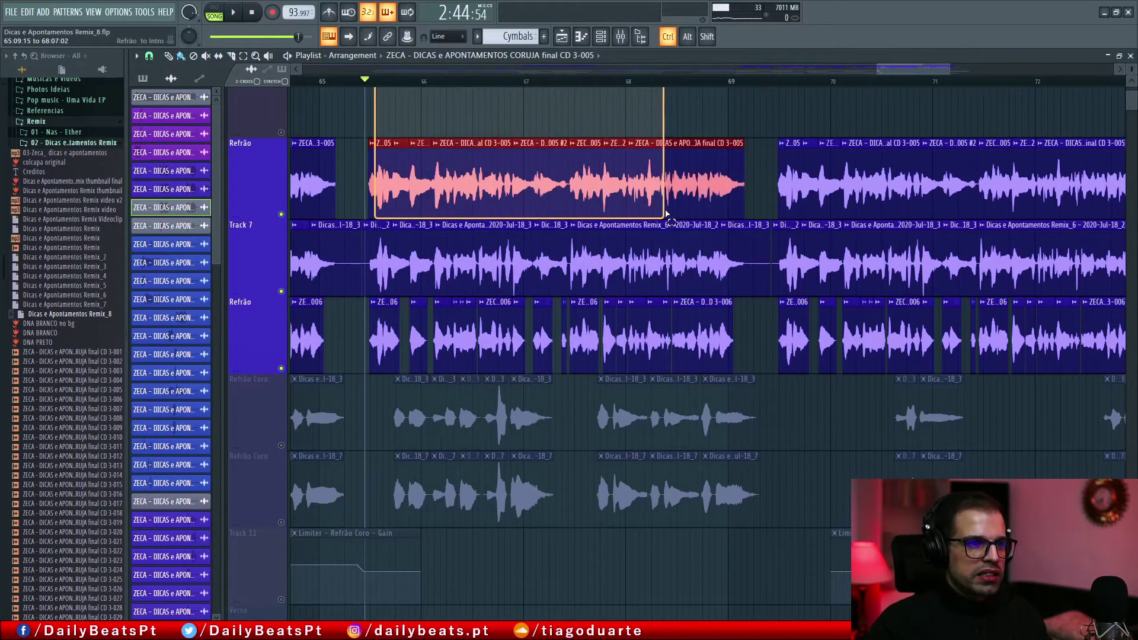
drag(758, 221, 759, 339)
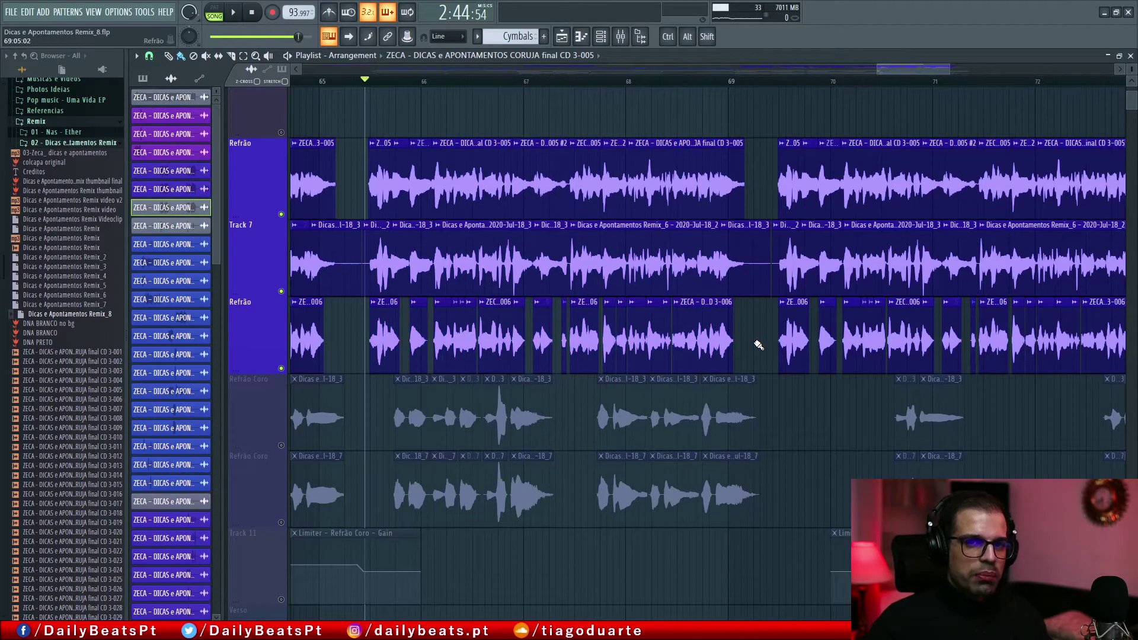
- Play the upper Refrão, Track 7 and lower Refrão tracks together and check their levels in the mixer
key(space)
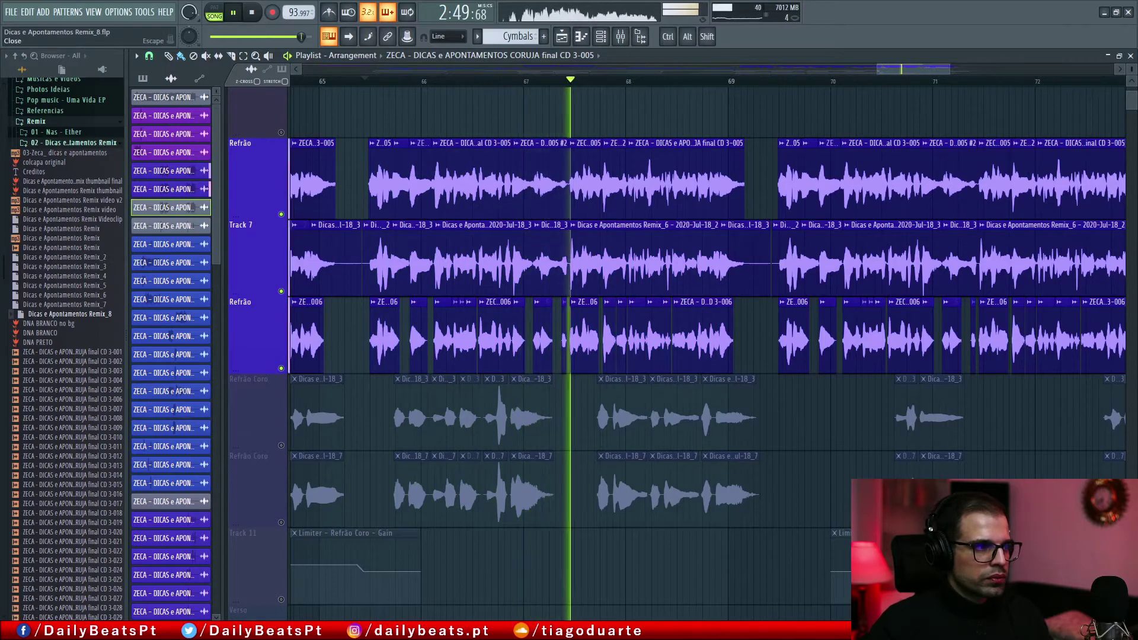
key(F9)
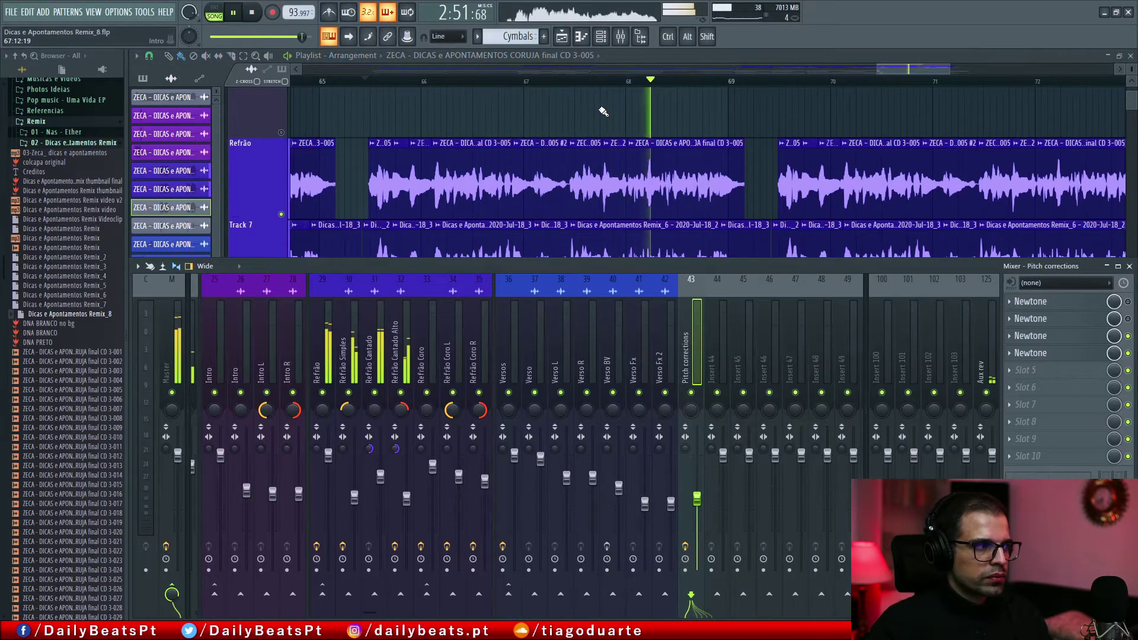
key(F9)
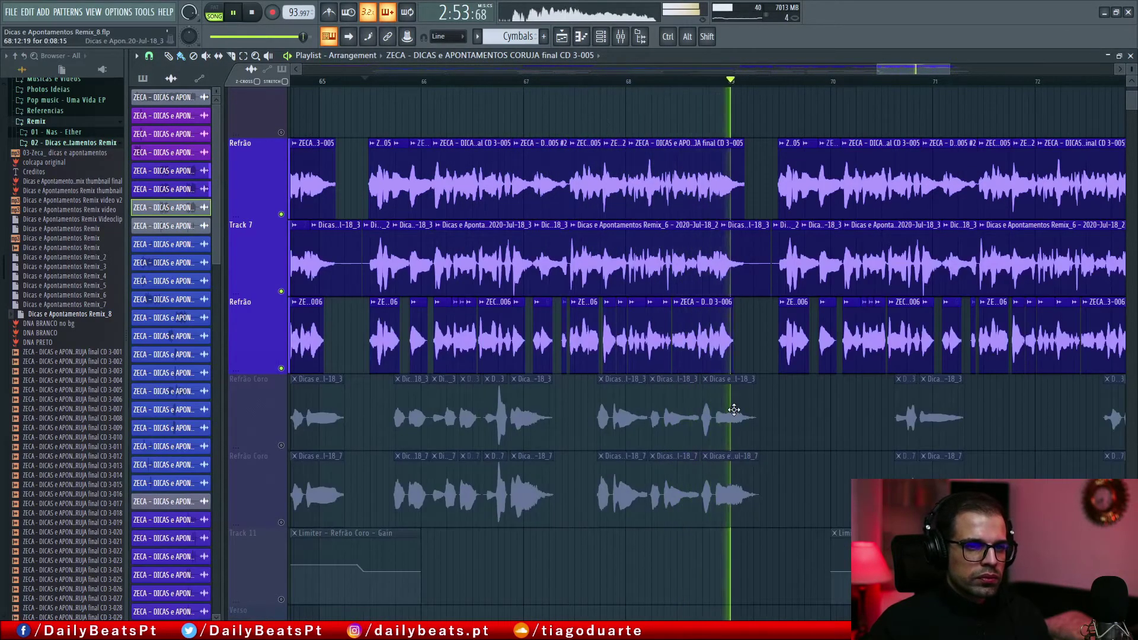
key(space)
- Solo the upper Refrão Coro track and play it from before bar 66
scroll(695, 376, down, 2)
scroll(610, 368, up, 2)
scroll(453, 393, down, 1)
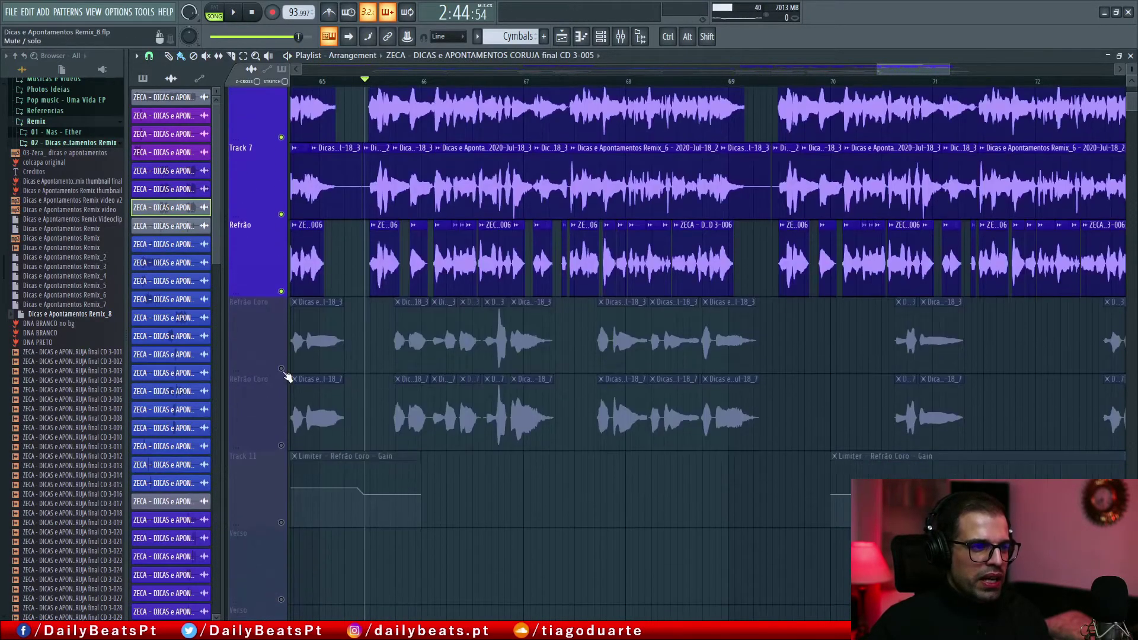
right_click(282, 369)
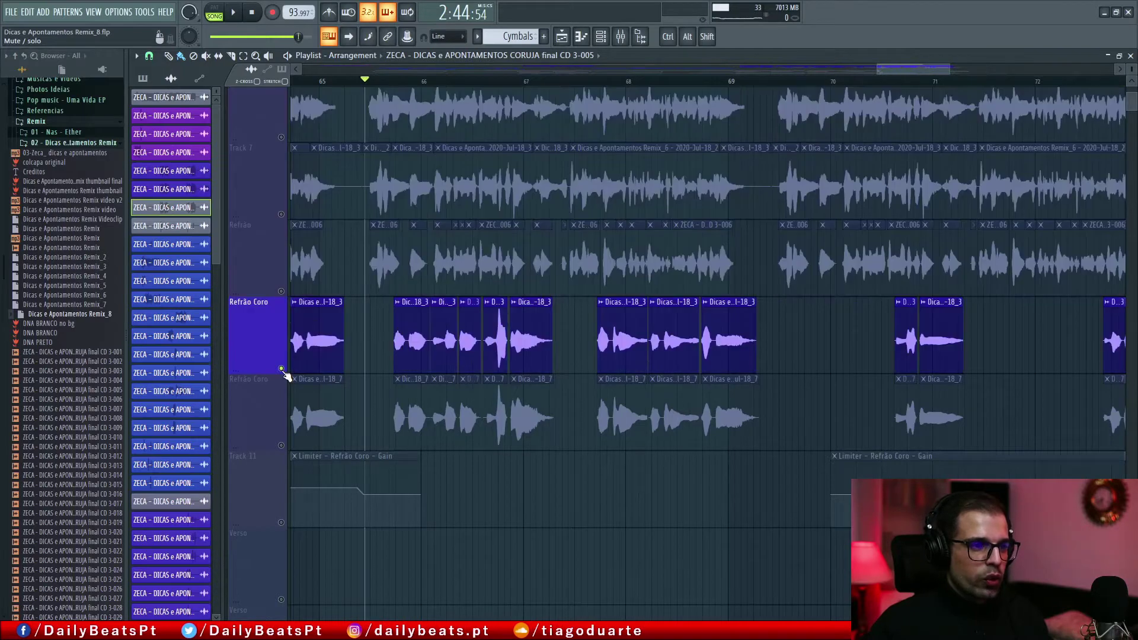
key(space)
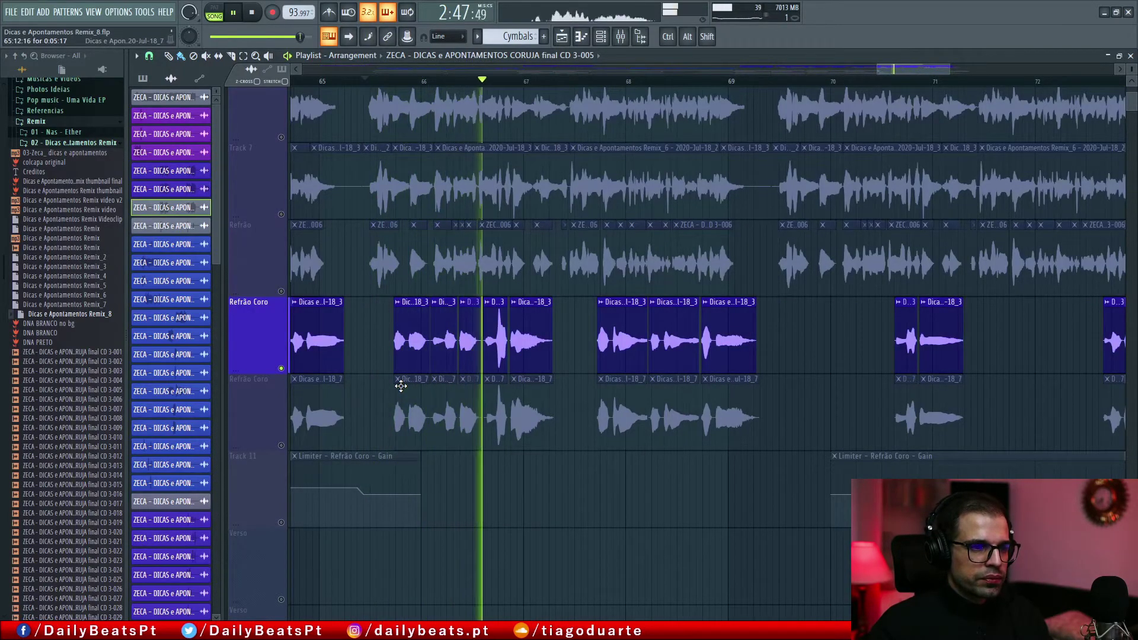
key(space)
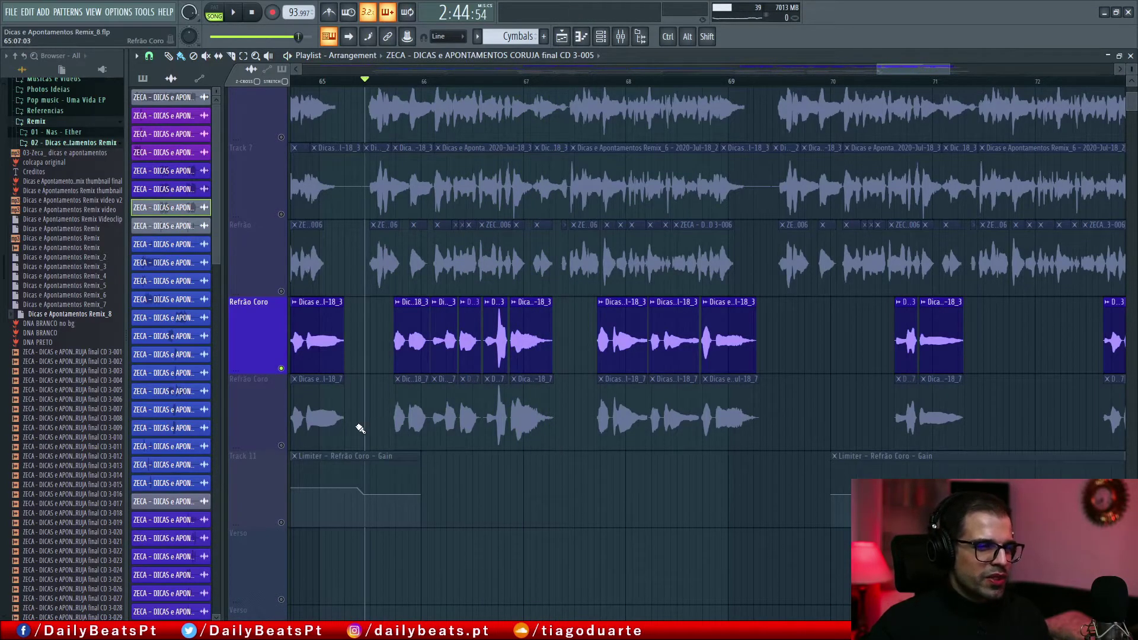
- Unmute the lower Refrão Coro track and play it together with the upper Refrão Coro track
click(281, 446)
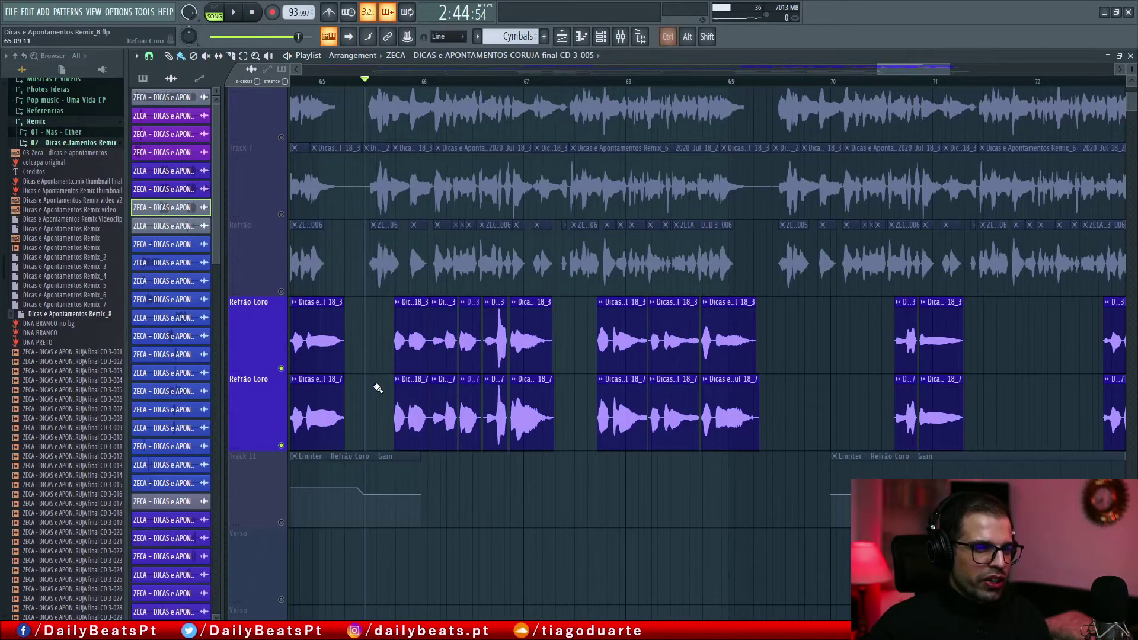
scroll(376, 387, up, 6)
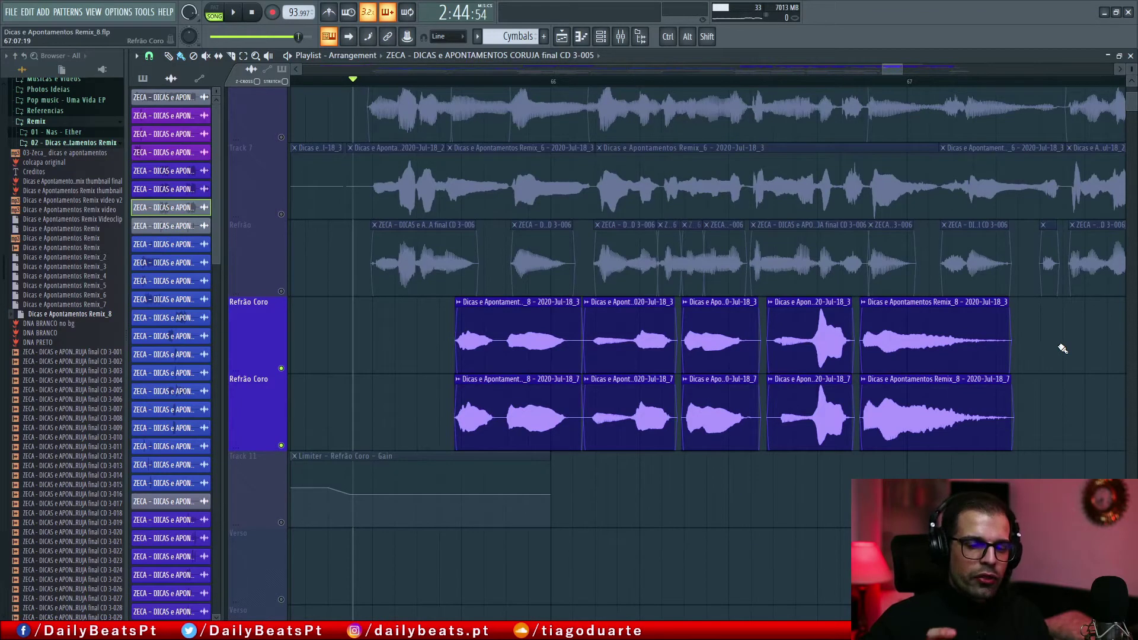
key(space)
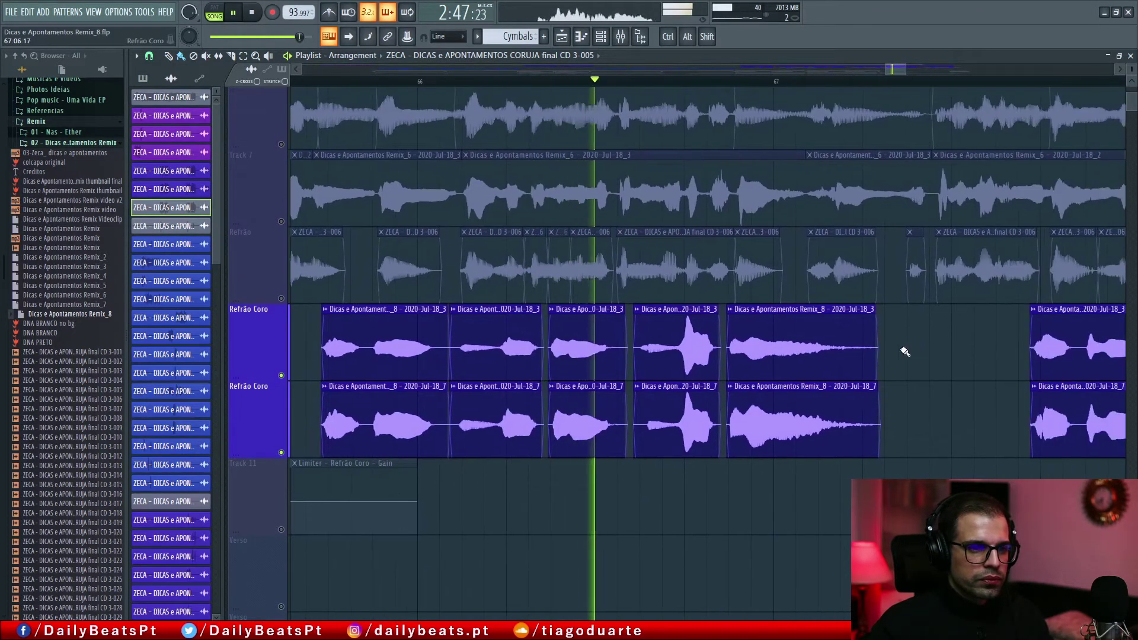
scroll(907, 354, down, 3)
key(space)
drag(907, 354, 688, 340)
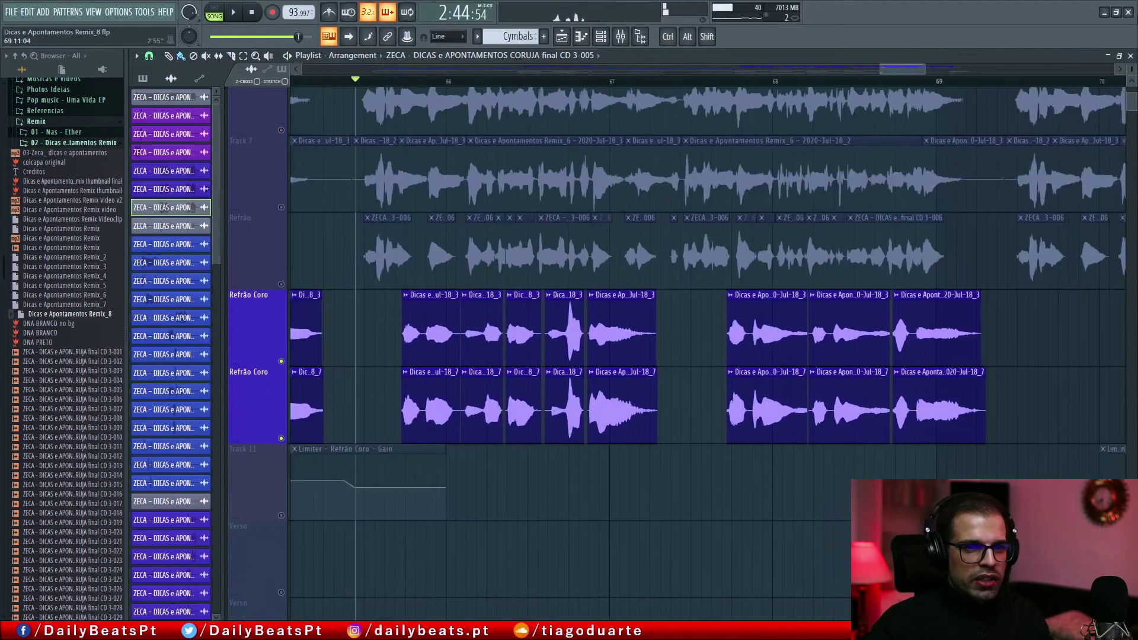
- Play the backing vocals with the mixer in view and inspect the effects on the Refrão Coro R and Refrão Coro channels
click(1121, 56)
click(948, 269)
key(space)
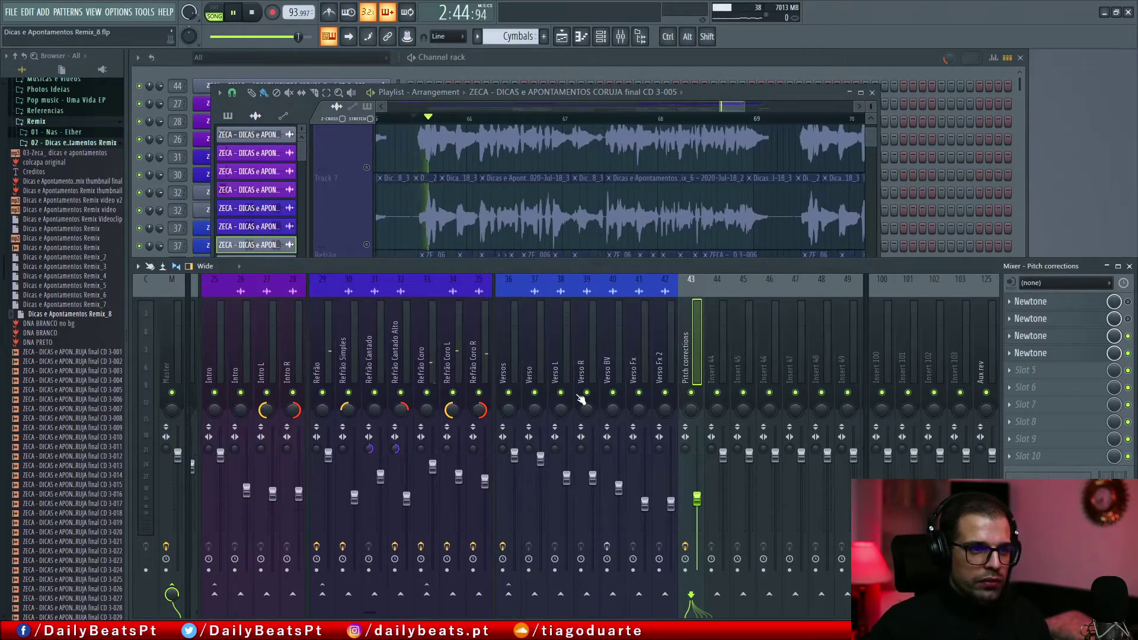
click(447, 373)
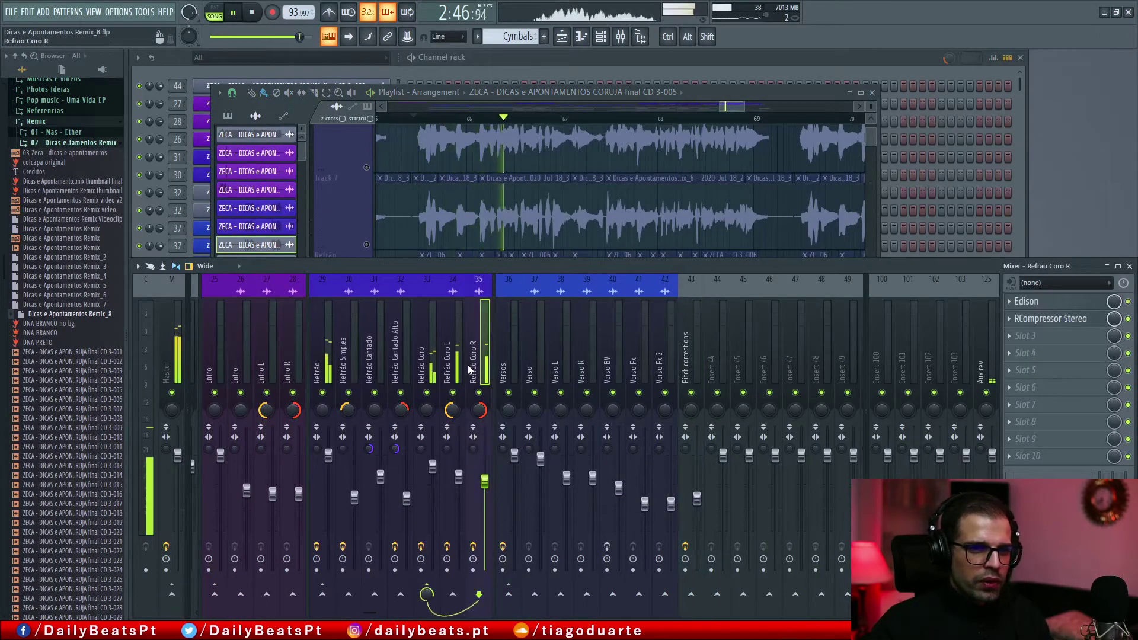
click(429, 370)
key(space)
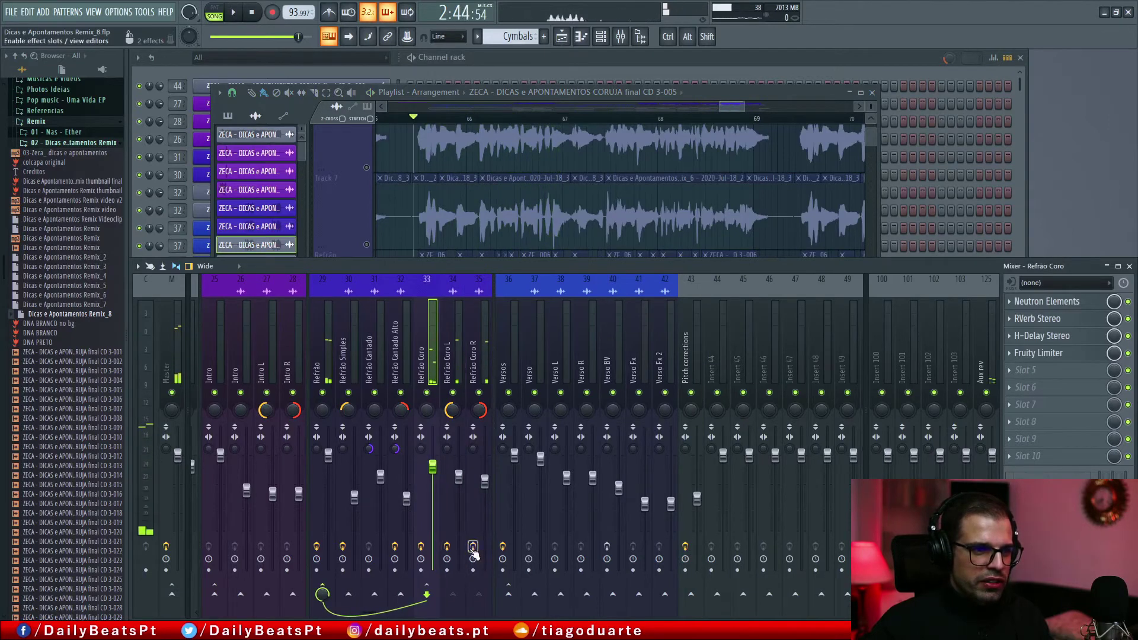
- Audition the backing vocals with the effects bypassed on the Refrão Coro channels, including the main Refrão channel
key(space)
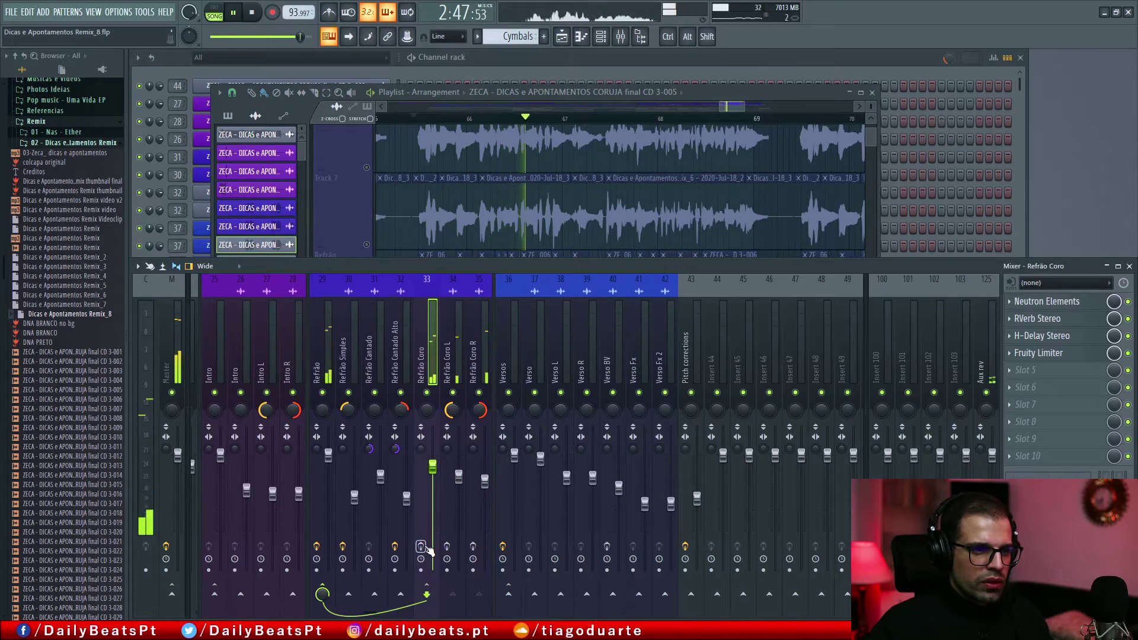
key(space)
click(322, 348)
key(space)
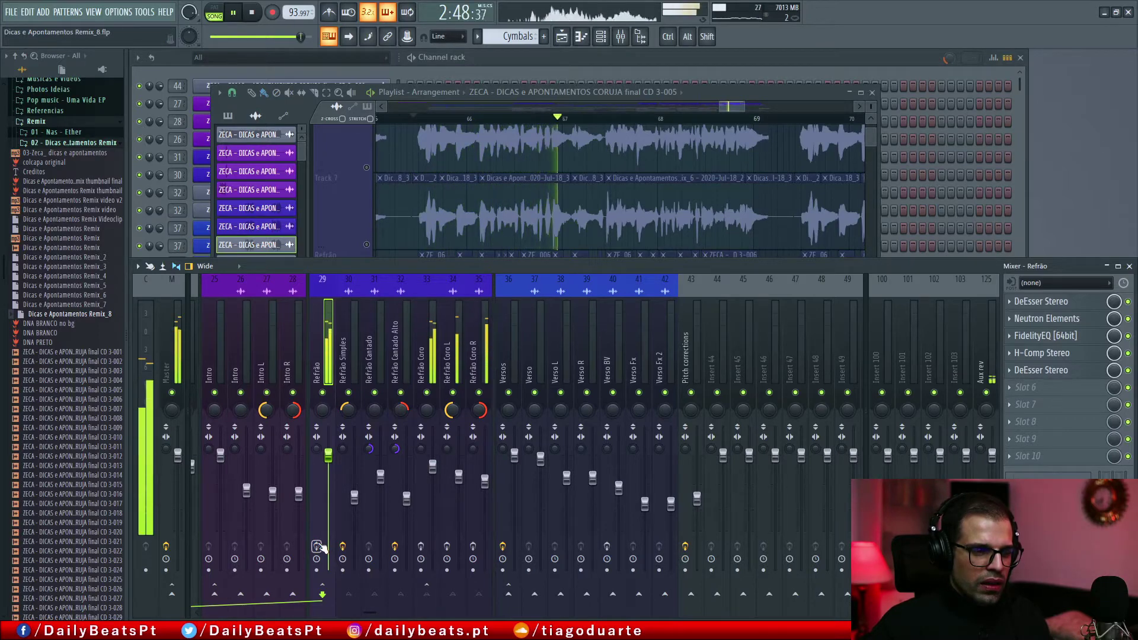
key(space)
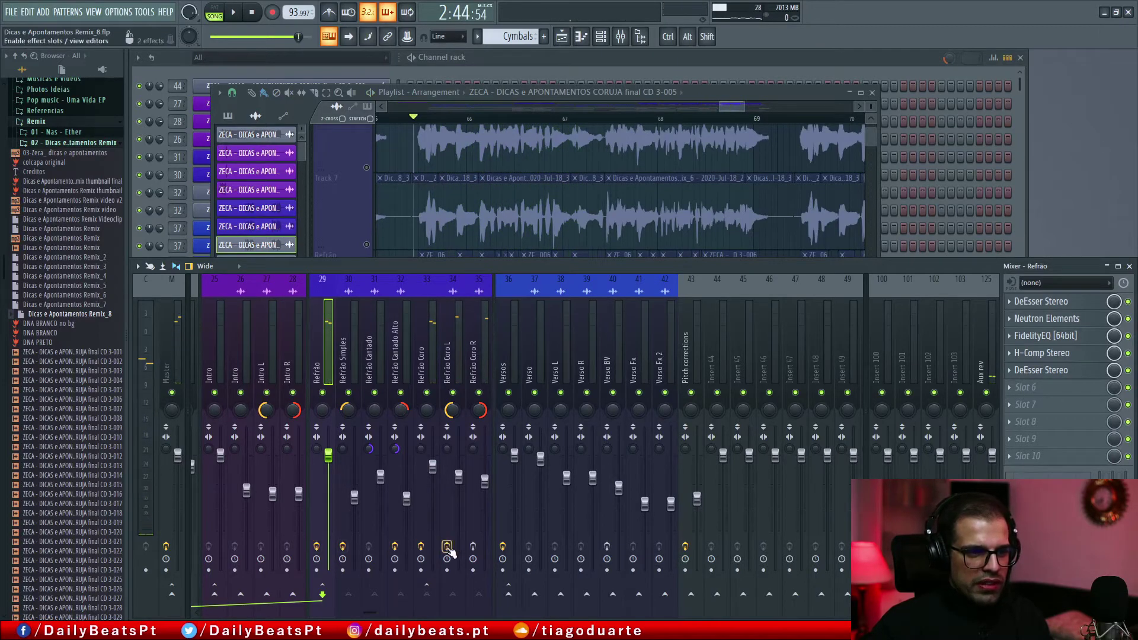
- Play both Refrão Coro tracks with their effects on and return to the maximized playlist
key(space)
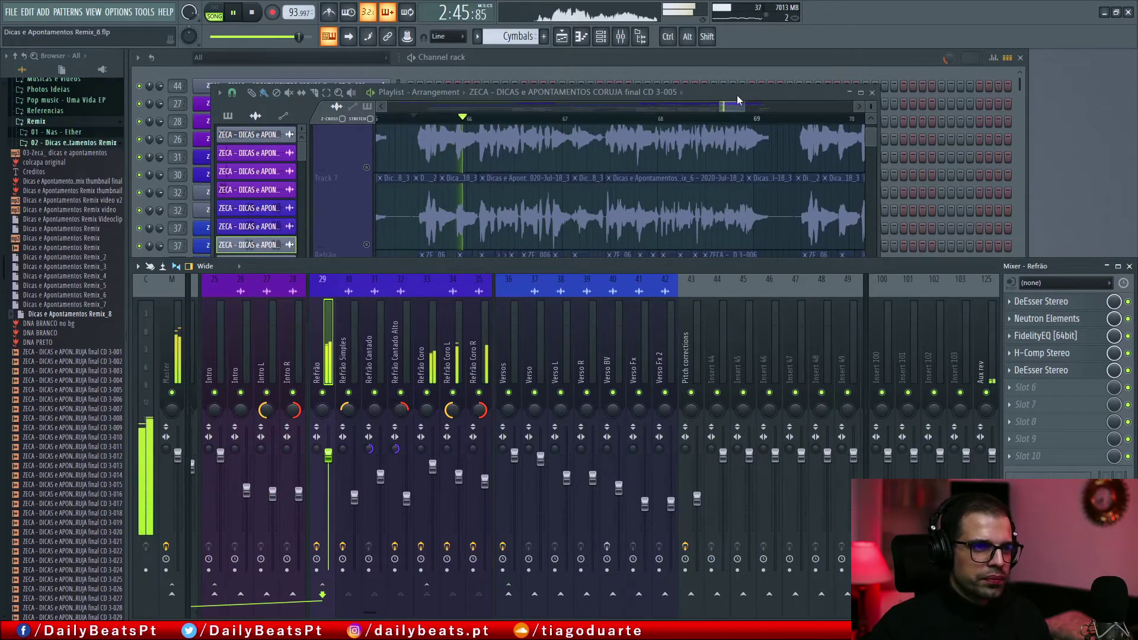
double_click(751, 93)
scroll(511, 271, up, 3)
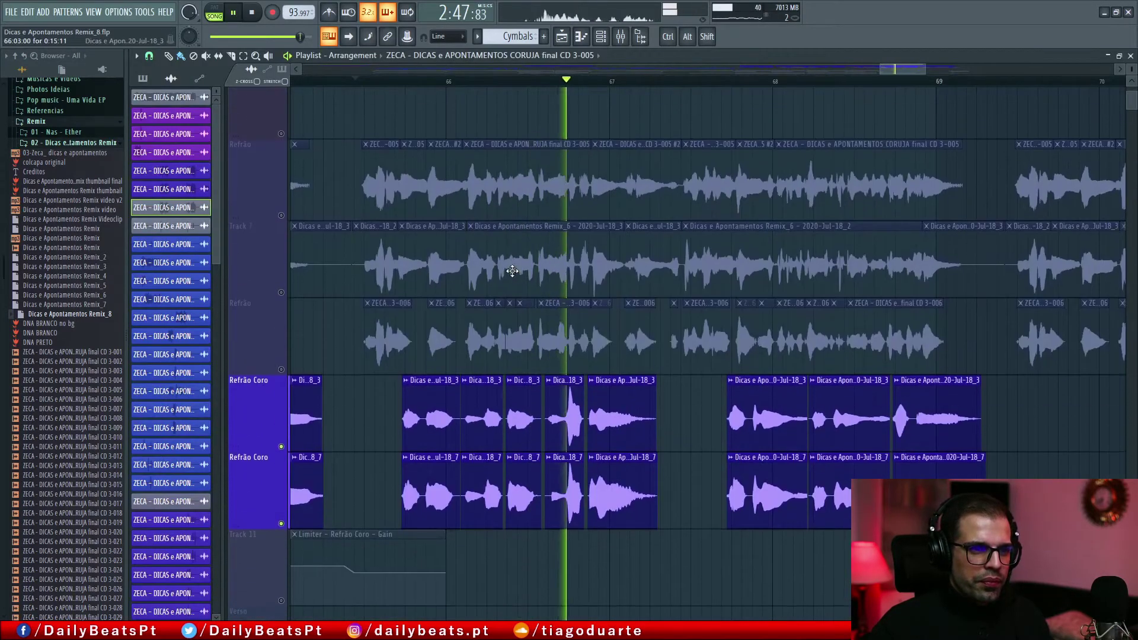
key(space)
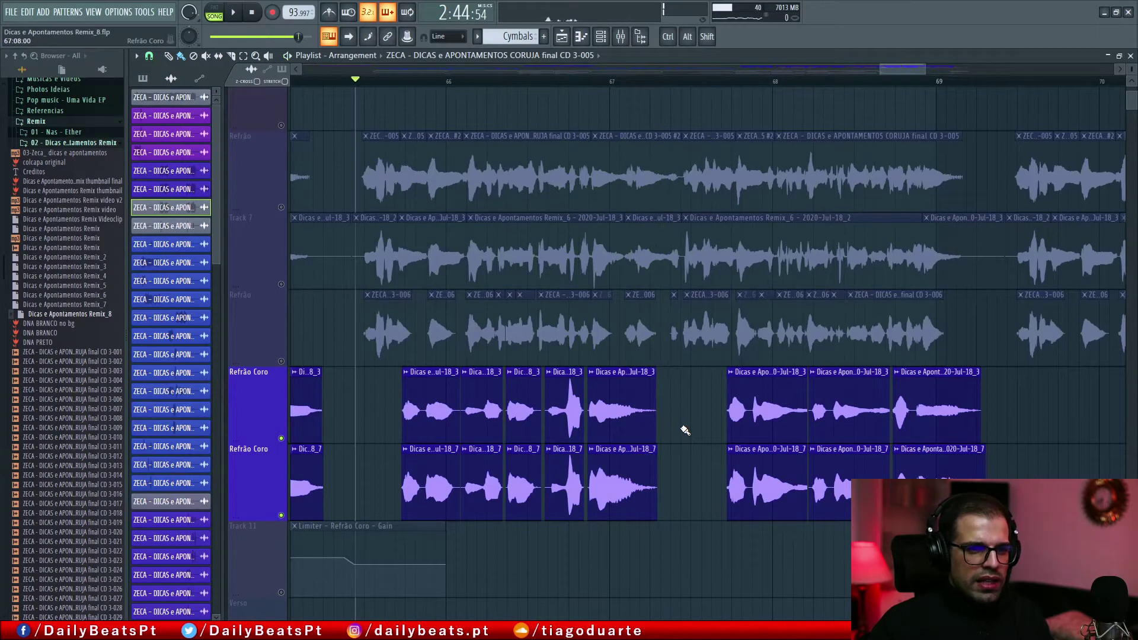
- Unmute the upper Refrão, Track 7 and lower Refrão tracks alongside the two Refrão Coro tracks
drag(981, 418, 382, 463)
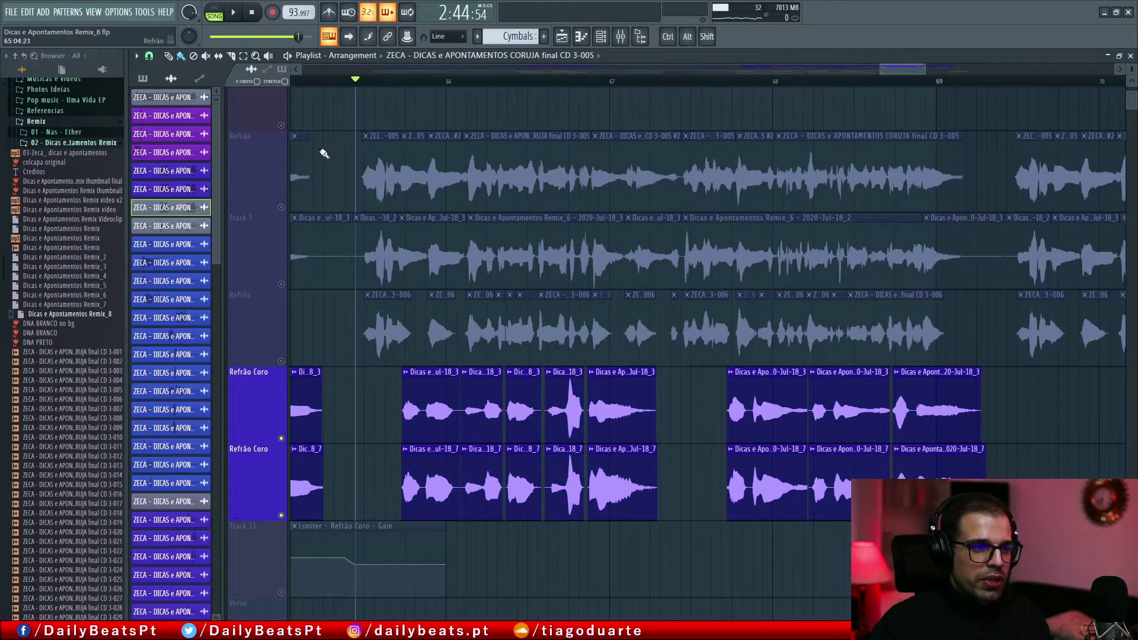
click(281, 207)
click(281, 284)
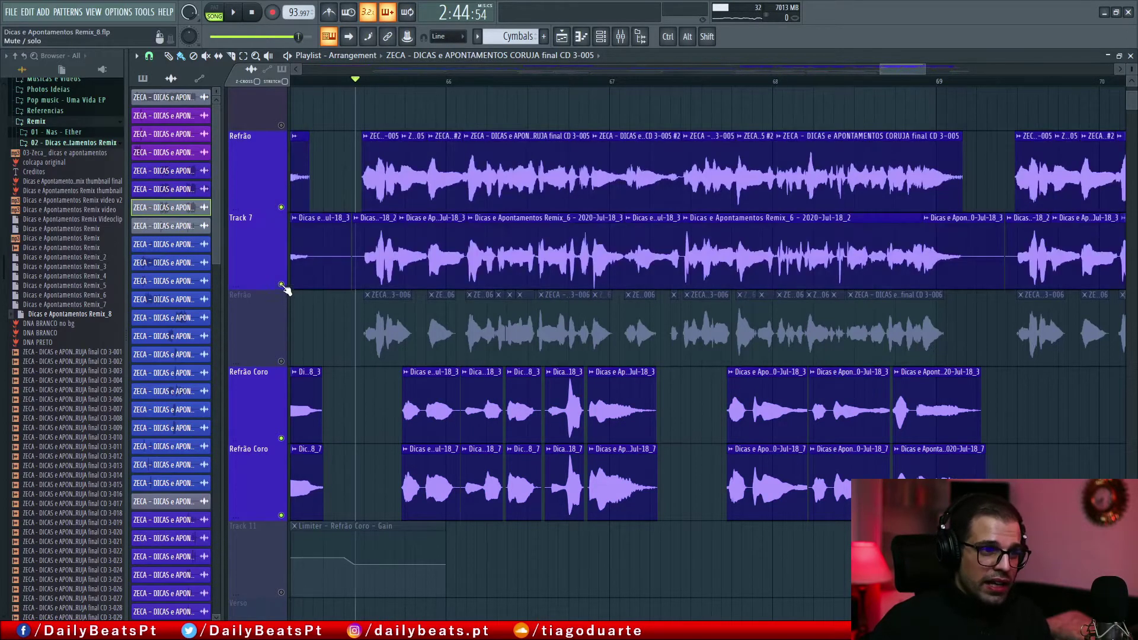
click(281, 361)
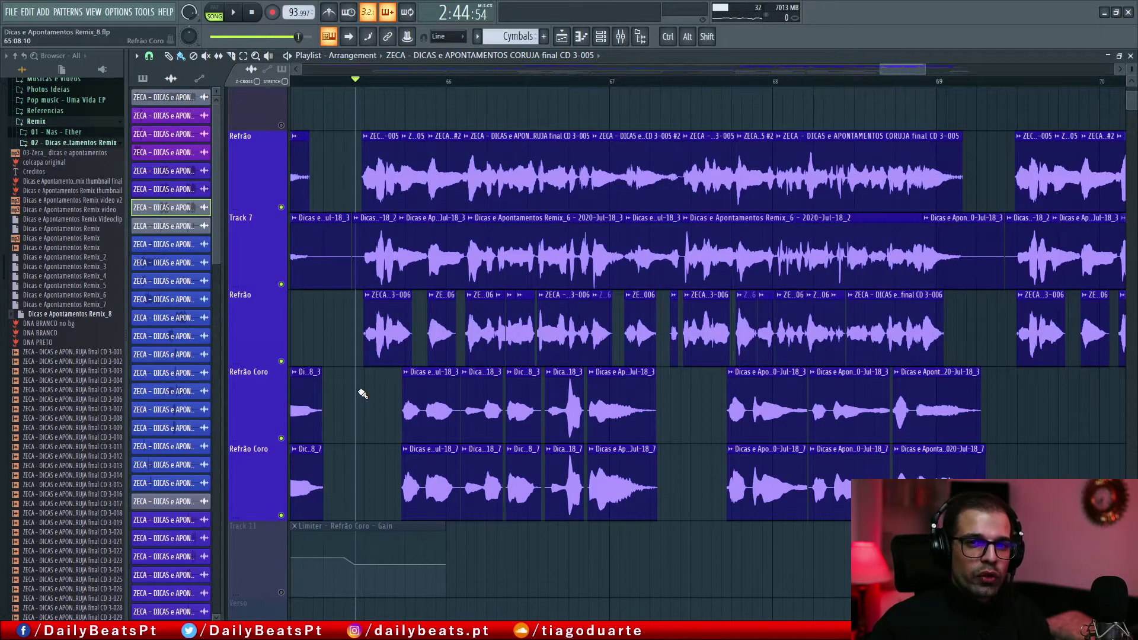
- Highlight the Refrão Coro clips between bars 65 and 69 and play all five chorus vocal tracks together
drag(363, 394, 1036, 477)
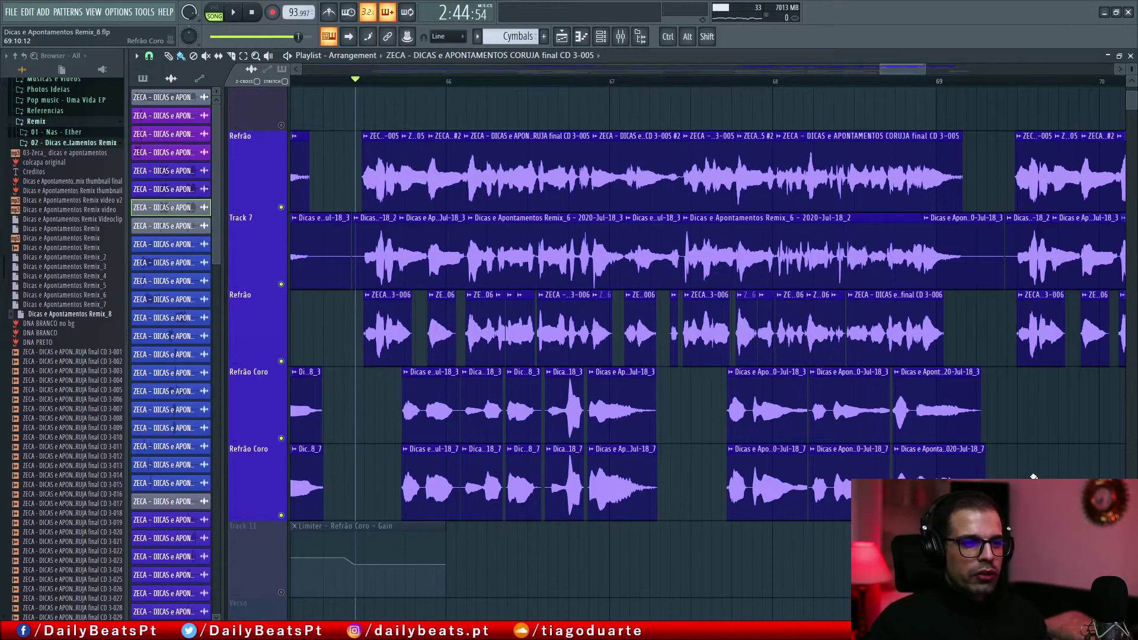
key(space)
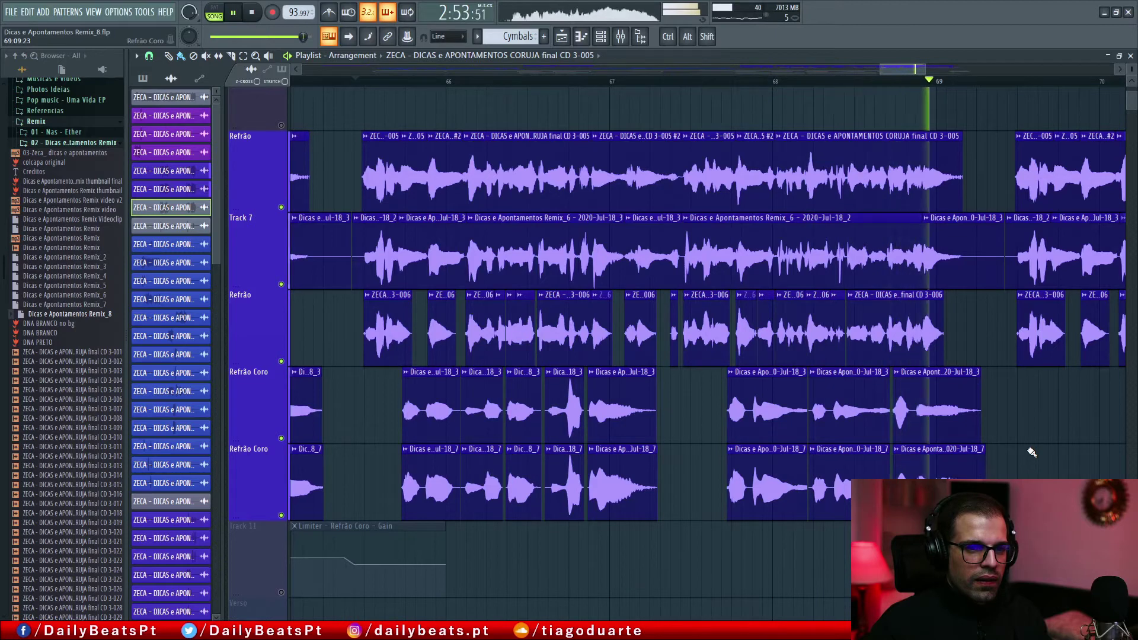
key(space)
drag(376, 399, 987, 519)
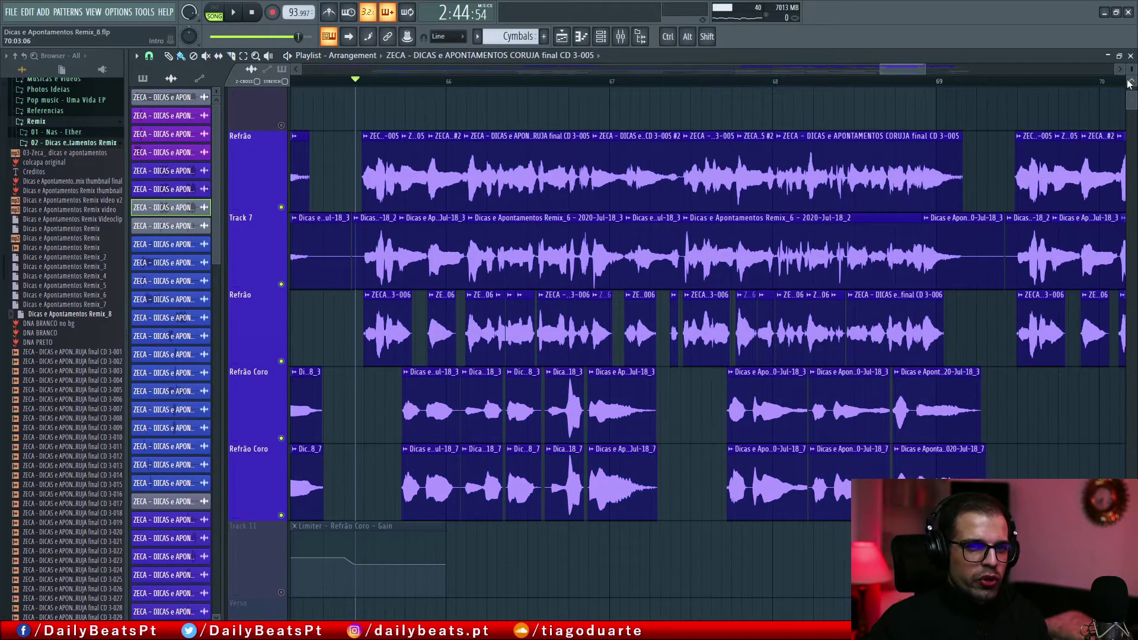
- Unmute the Epiano track (Track 27) and the Keys track (Track 28)
scroll(569, 325, down, 10)
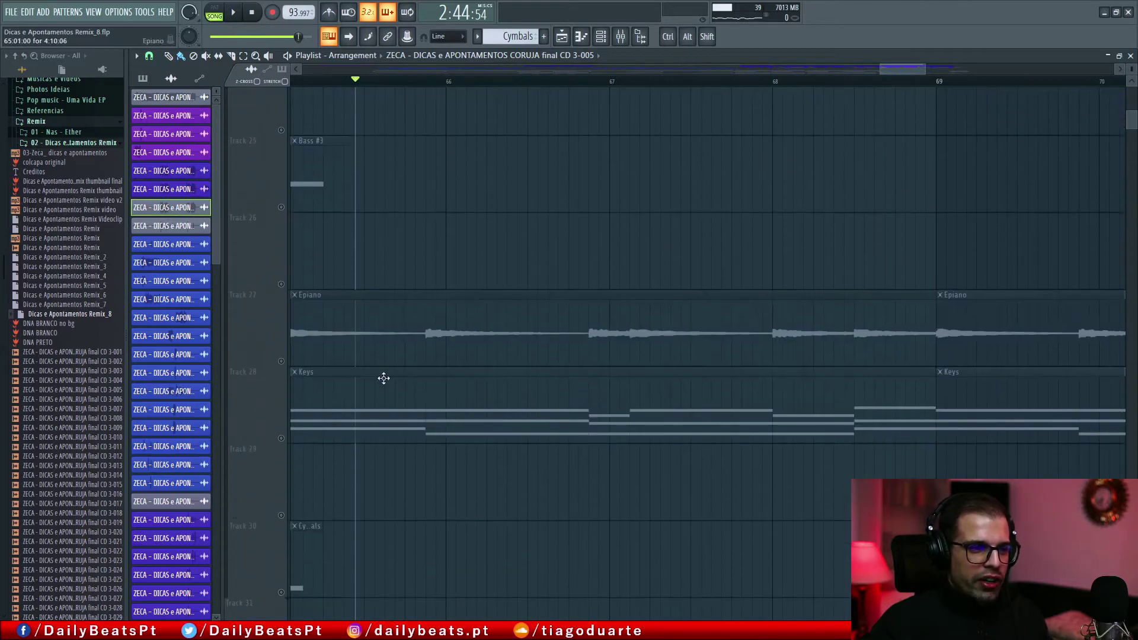
click(270, 359)
scroll(437, 388, left, 2)
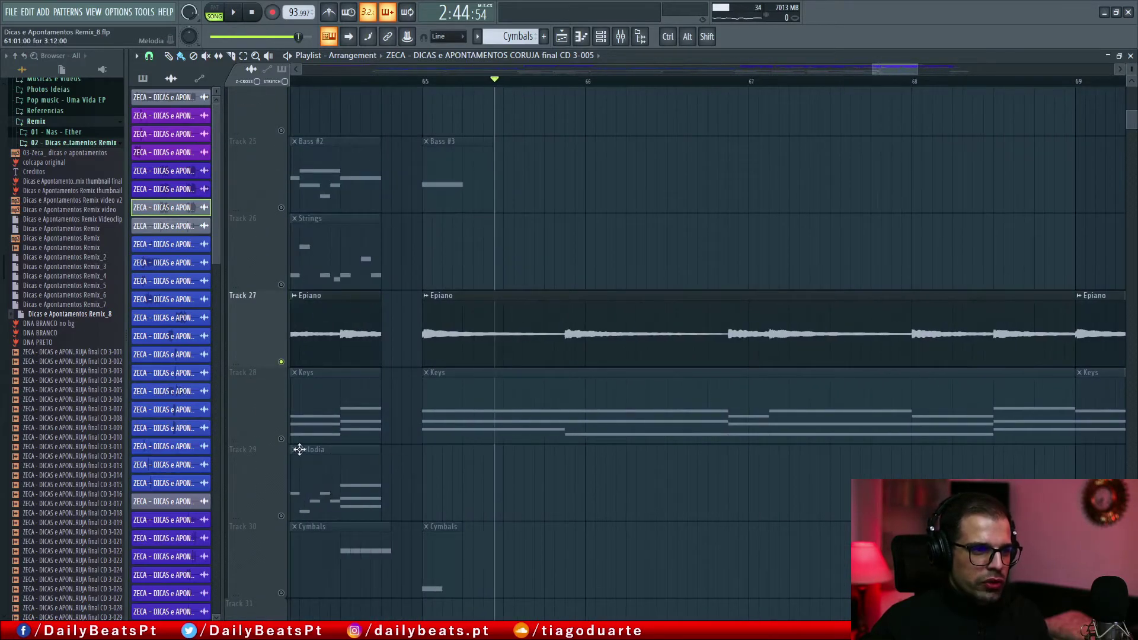
click(282, 439)
- Set the playlist snap to Step, and play the chorus vocals with the Epiano and Keys from bar 65
click(149, 56)
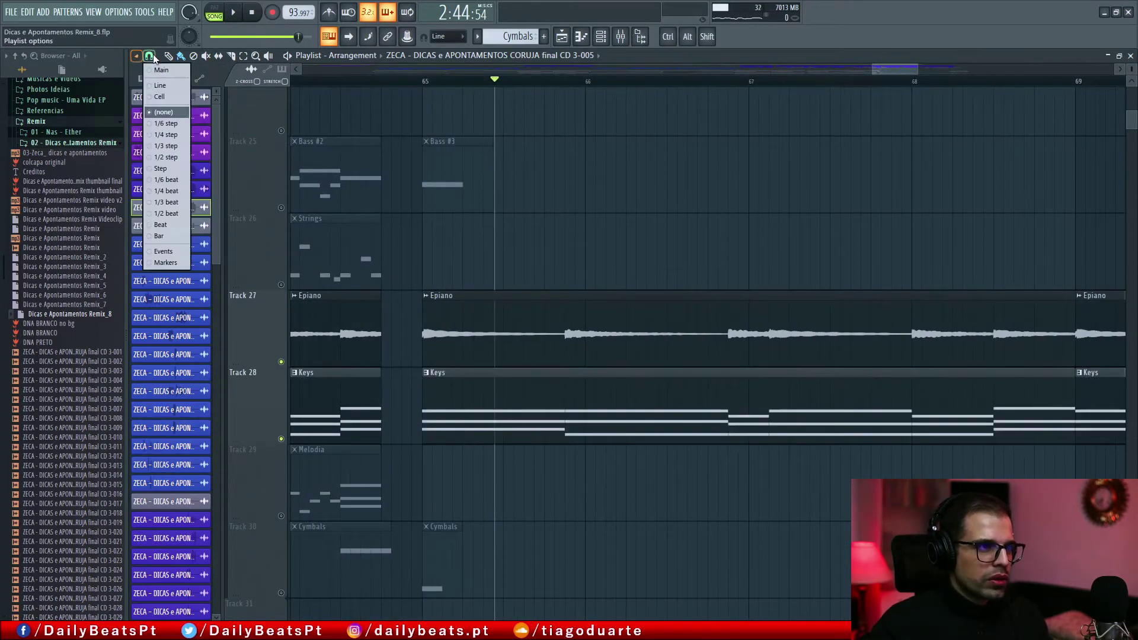
click(161, 168)
click(427, 82)
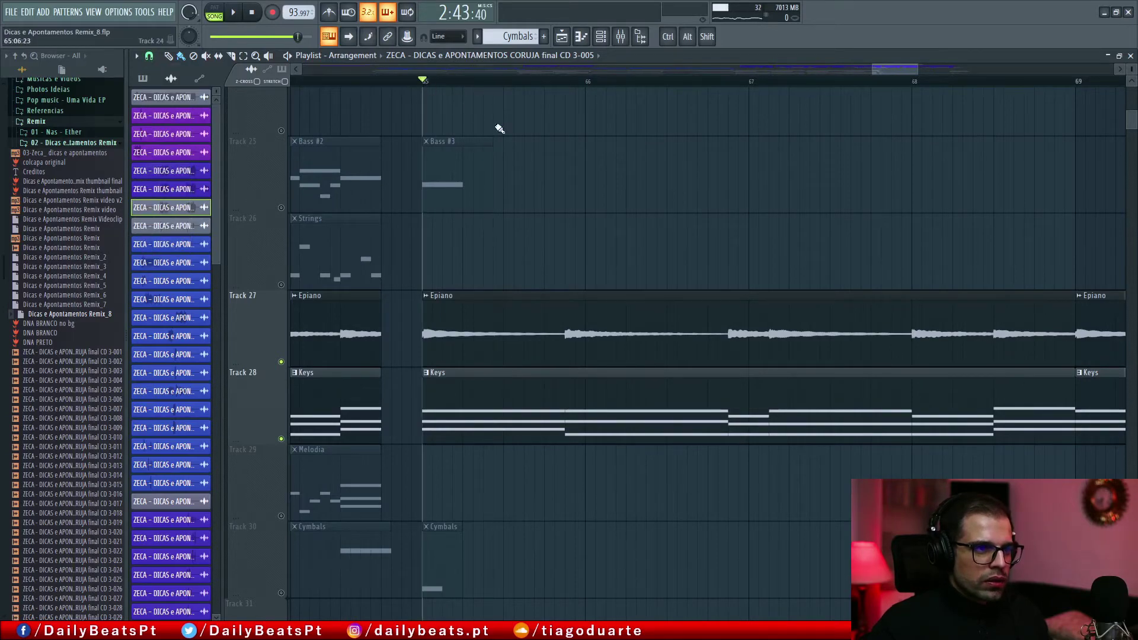
key(space)
scroll(710, 194, up, 10)
scroll(692, 196, up, 8)
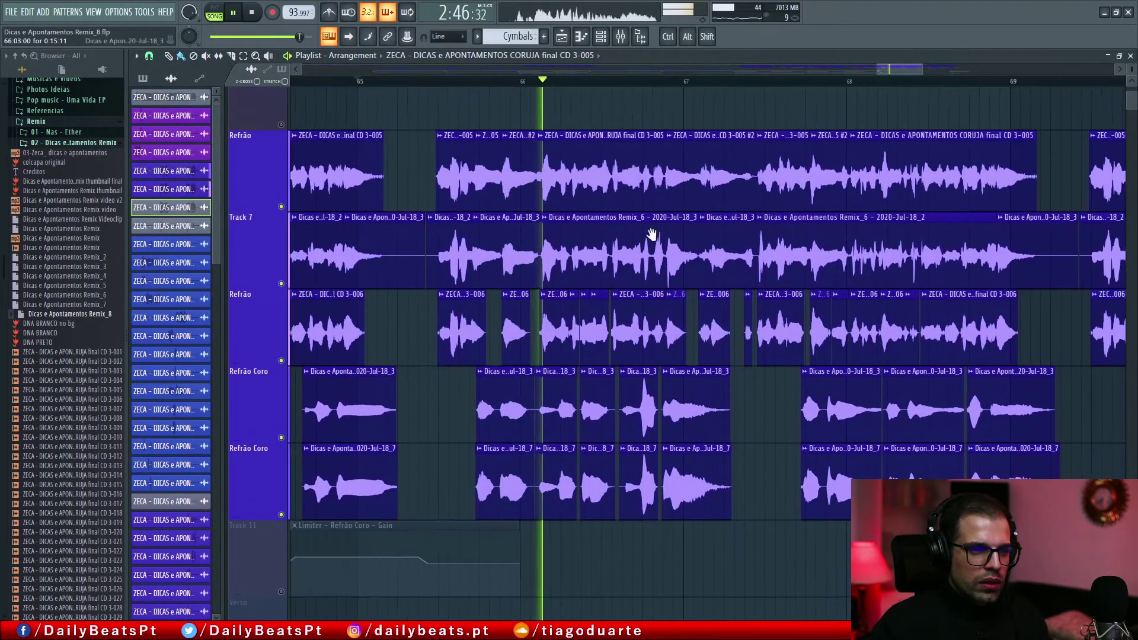
- Follow the chorus vocals playing with the keys from bar 66 to about bar 68, and stop playback
scroll(625, 238, down, 4)
drag(652, 234, 481, 234)
scroll(714, 418, down, 2)
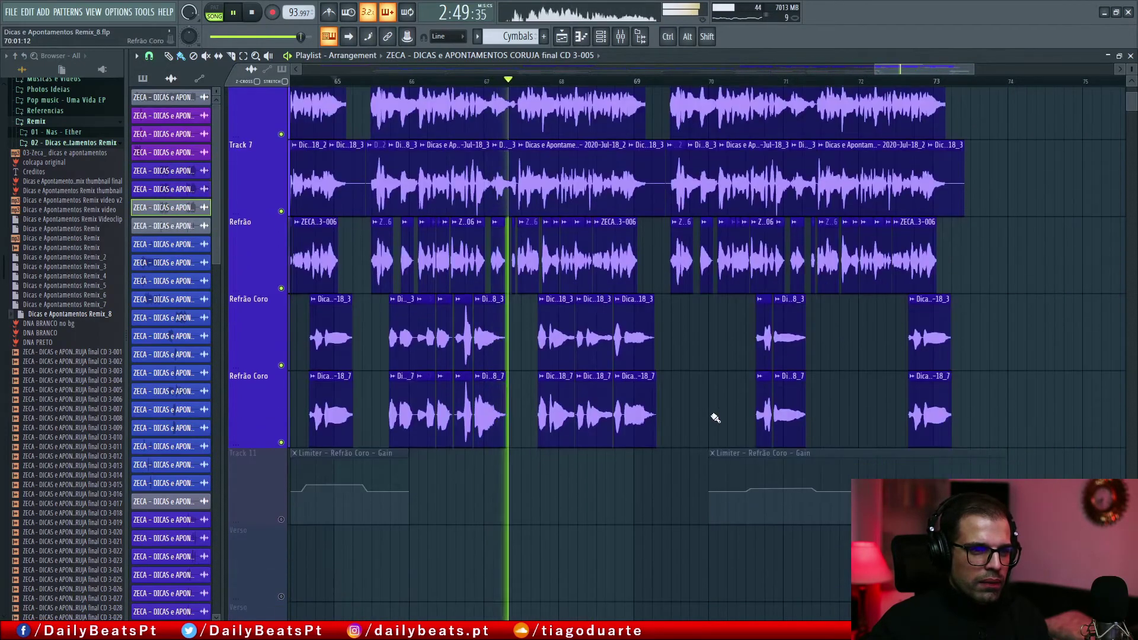
scroll(713, 397, up, 2)
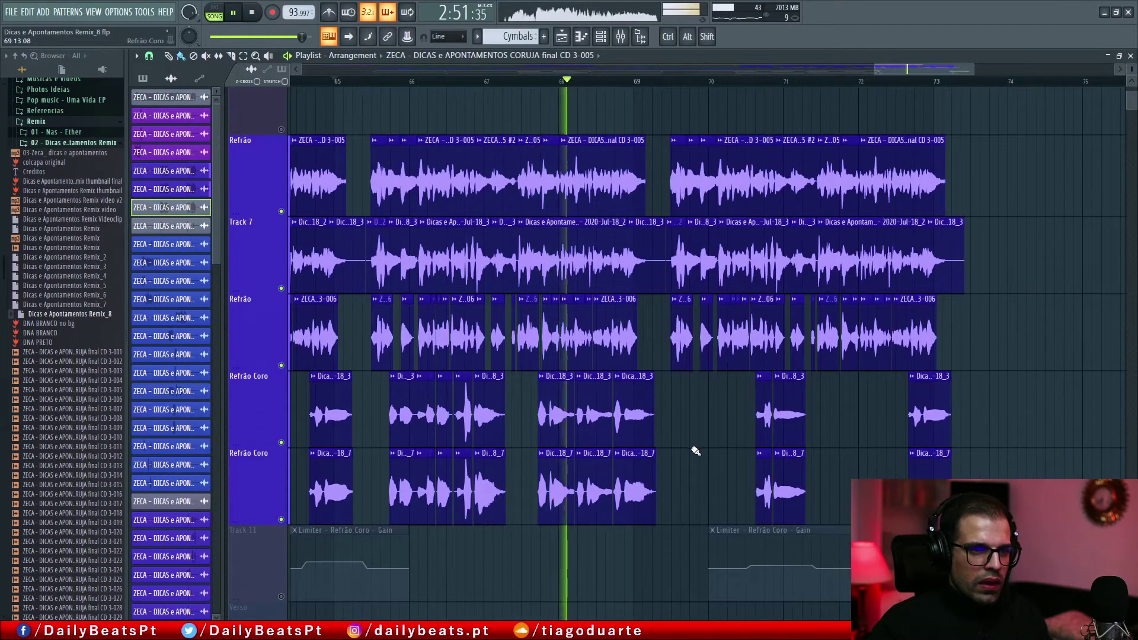
key(space)
- Open the third Newtone on the Pitch corrections mixer track, and widen its window to show the opening vocal notes up close
click(1131, 56)
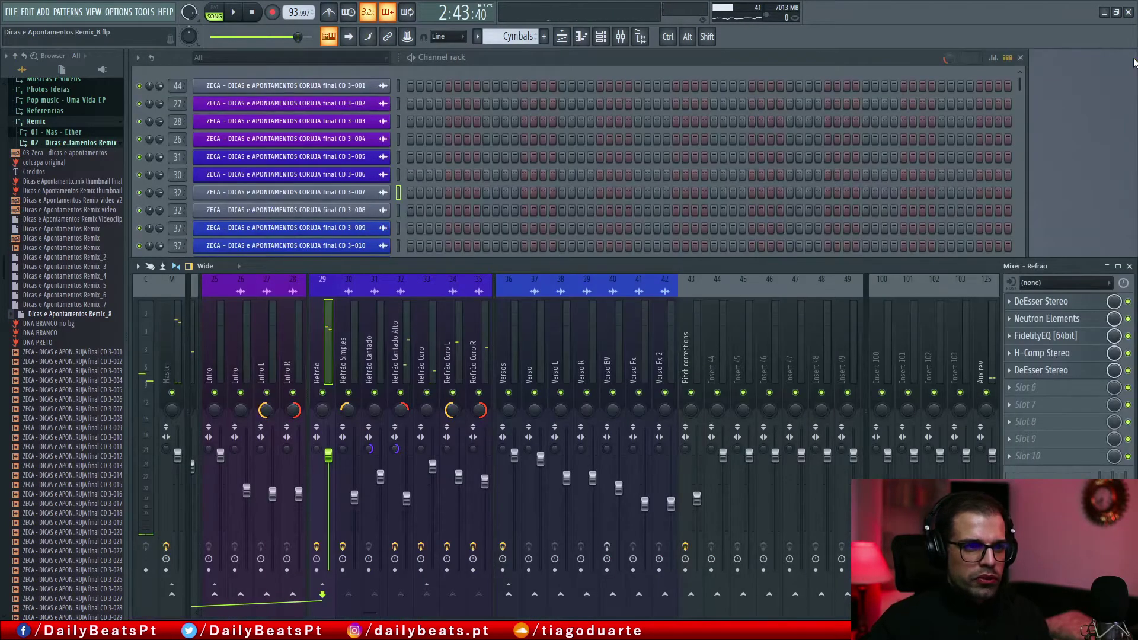
click(696, 324)
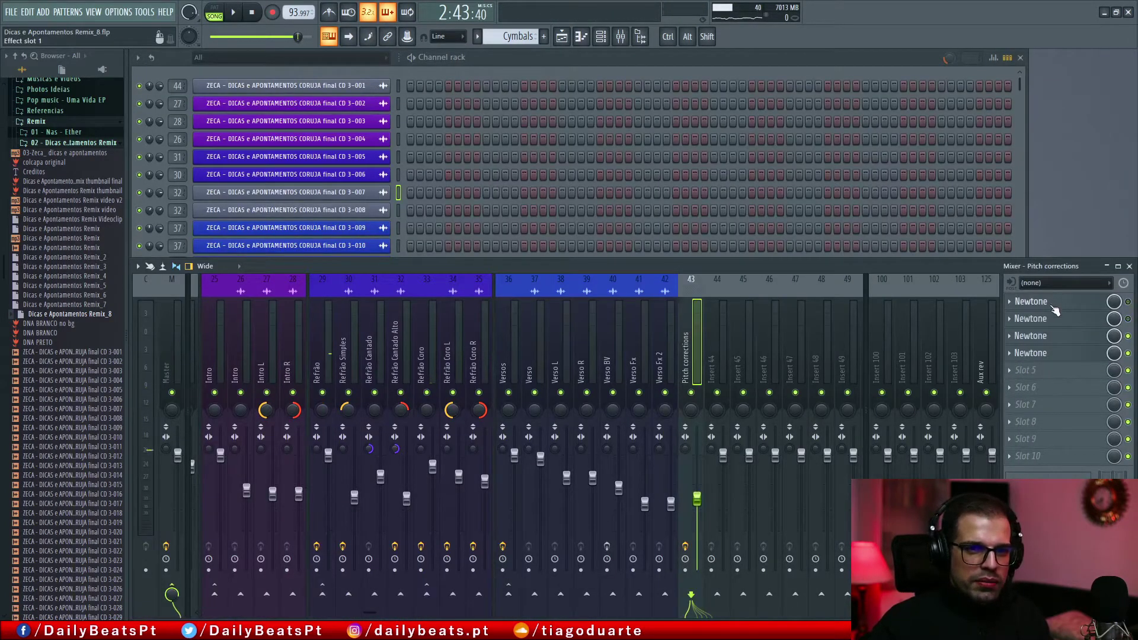
click(1052, 342)
scroll(369, 276, up, 5)
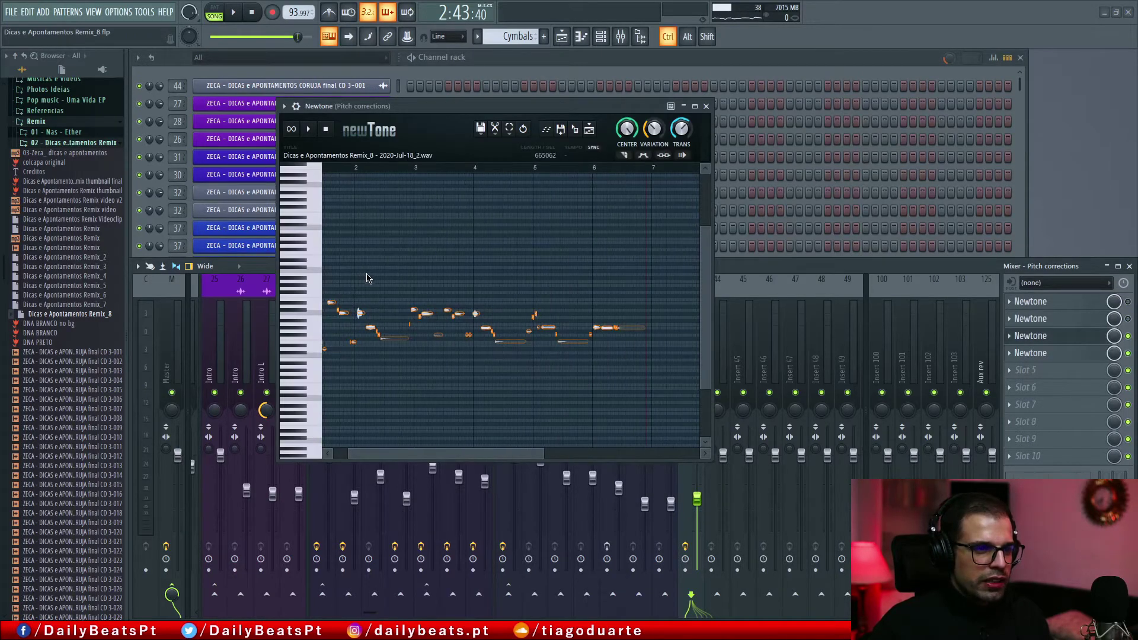
scroll(468, 295, up, 8)
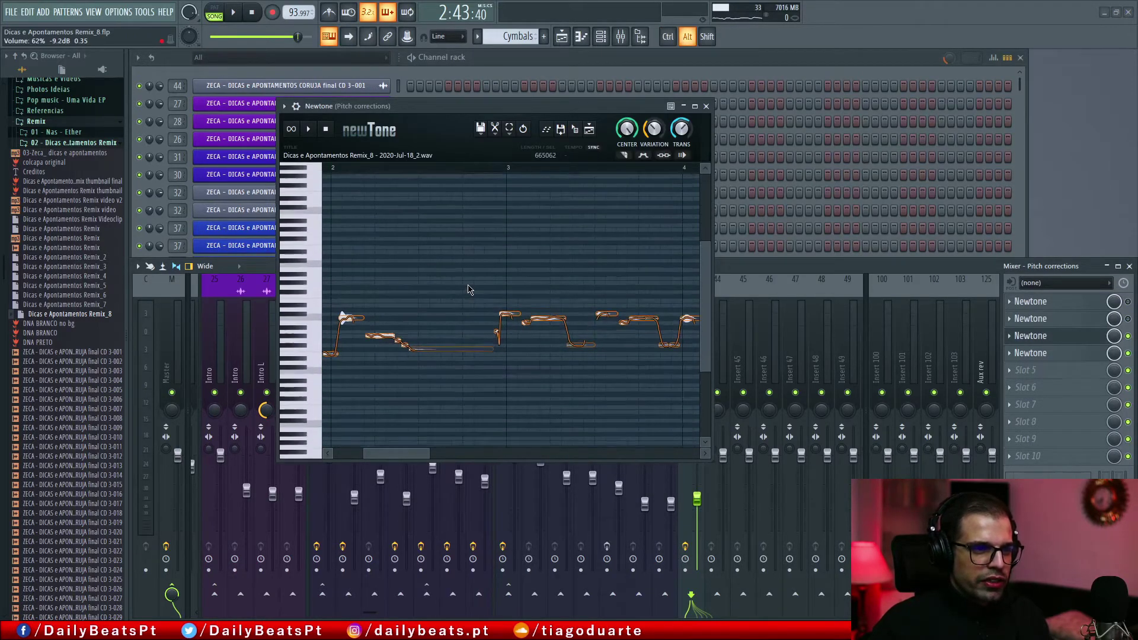
scroll(452, 309, down, 4)
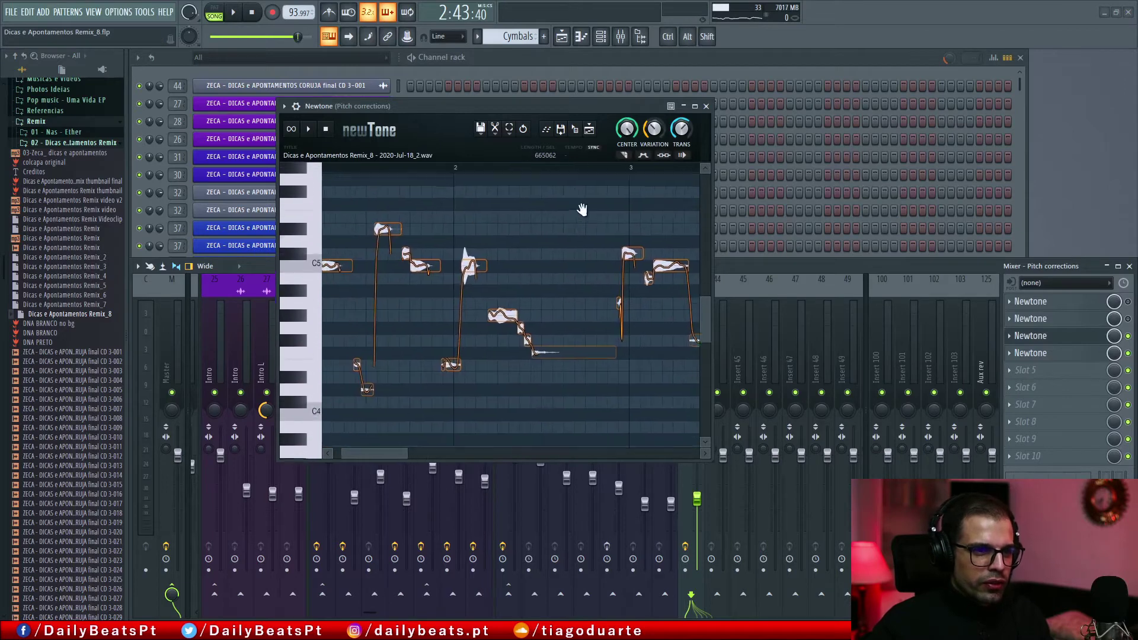
scroll(409, 307, up, 3)
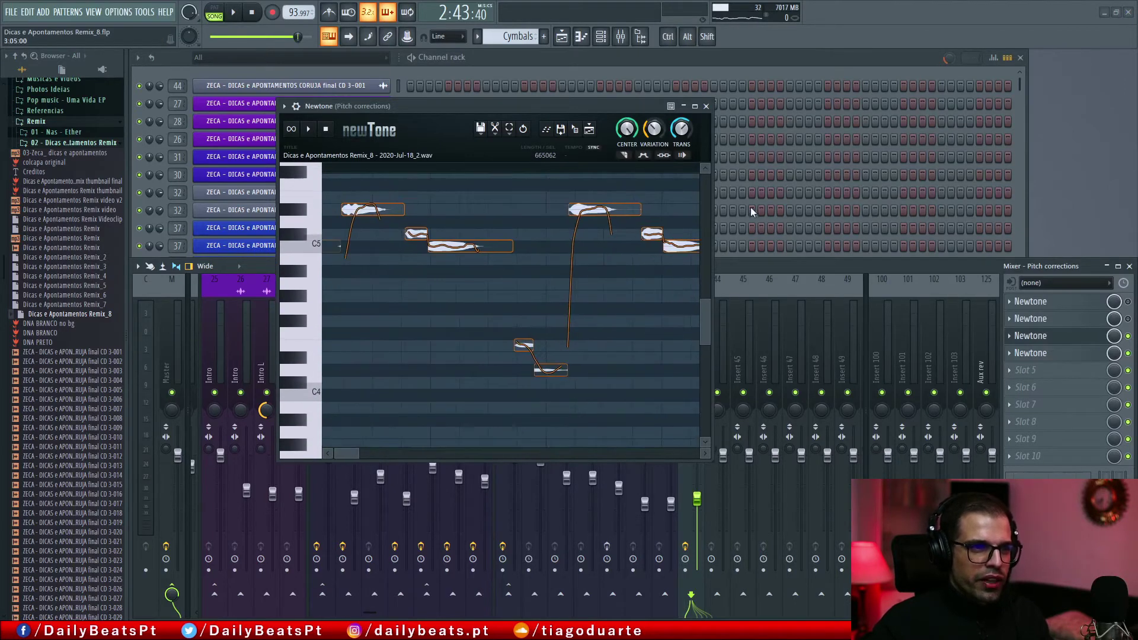
drag(712, 228, 1066, 237)
scroll(414, 307, down, 4)
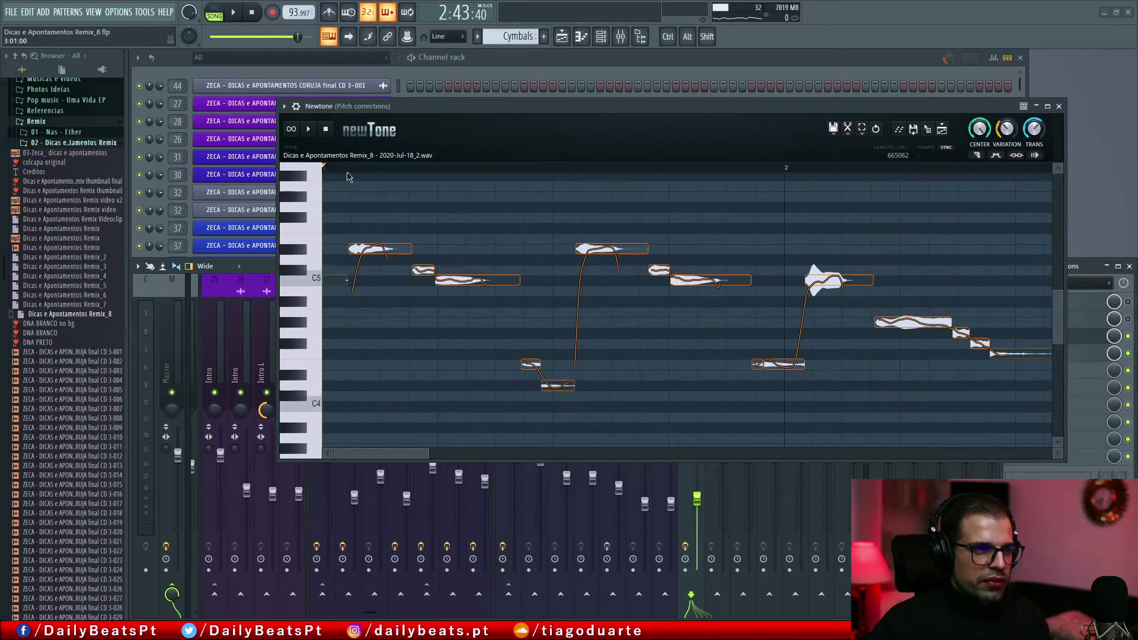
- Play the pitch-corrected vocal in Newtone from its beginning and stop it
click(305, 130)
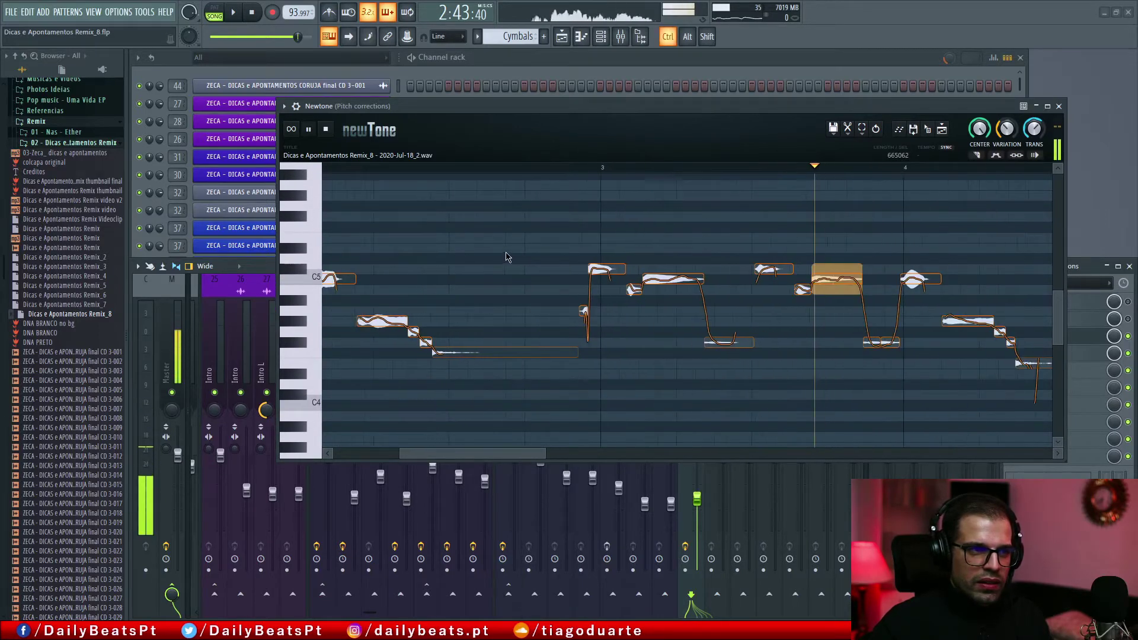
scroll(507, 258, down, 3)
key(space)
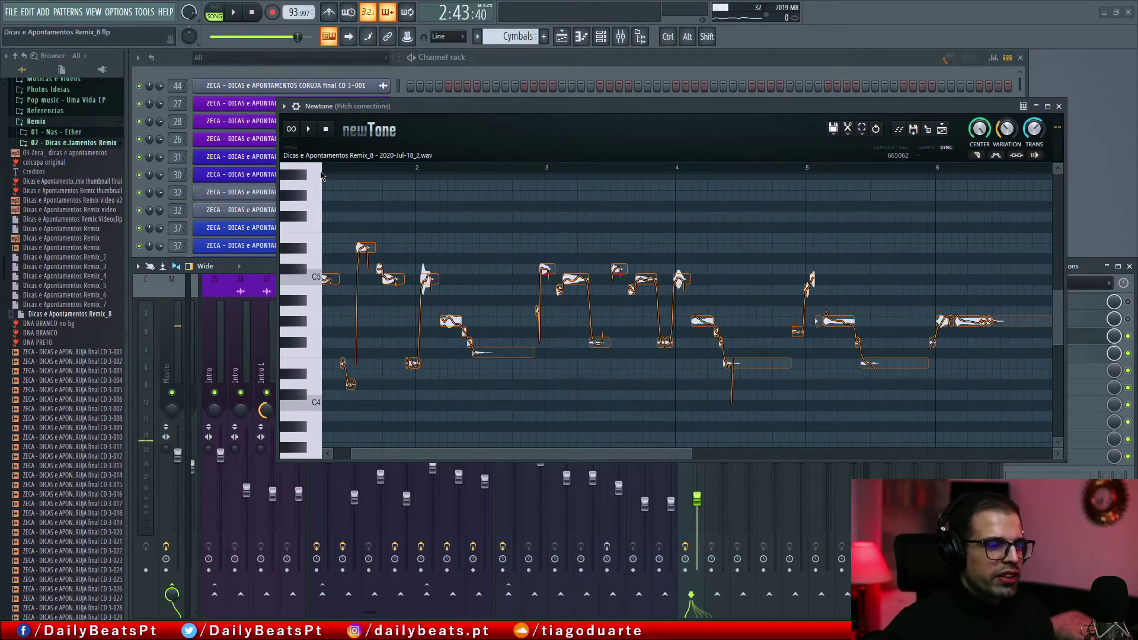
drag(446, 112, 501, 246)
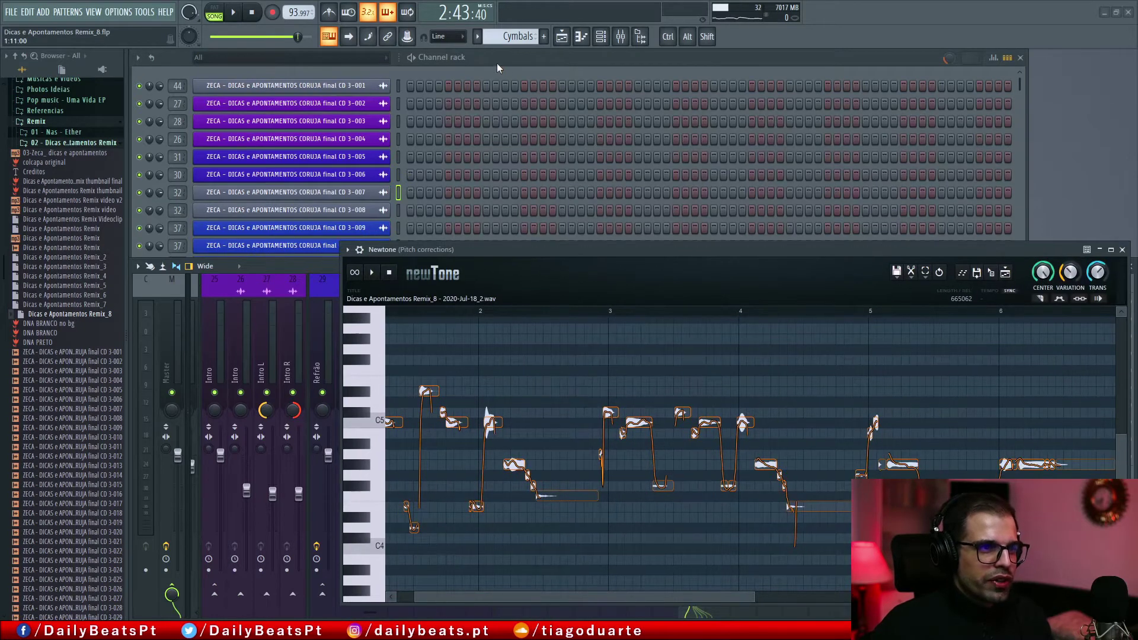
click(507, 67)
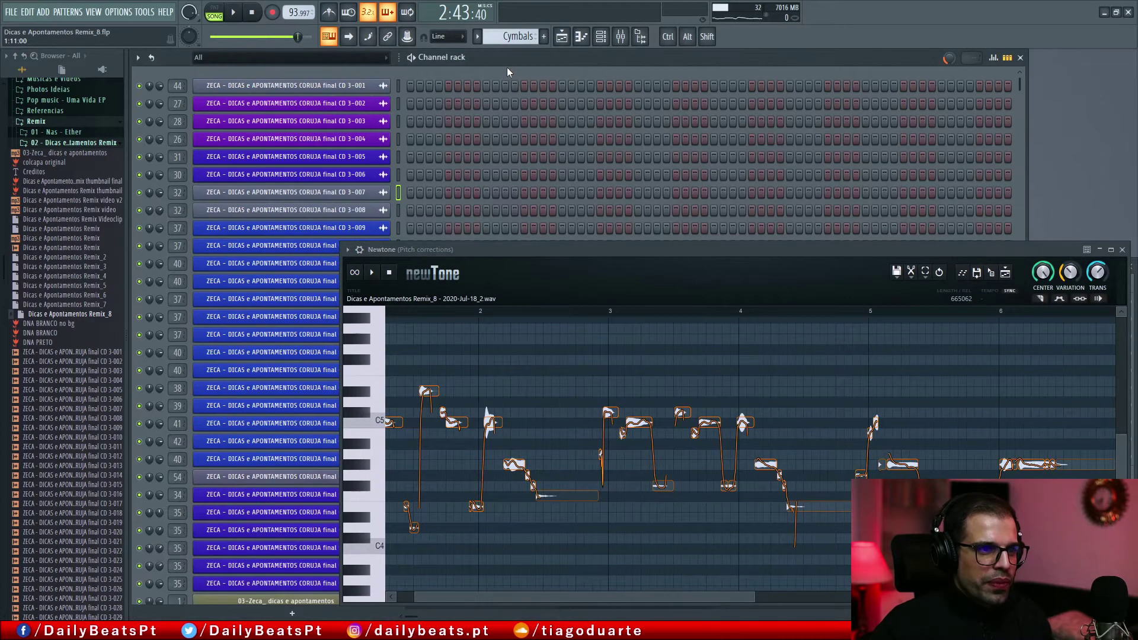
scroll(419, 183, down, 5)
scroll(418, 185, down, 3)
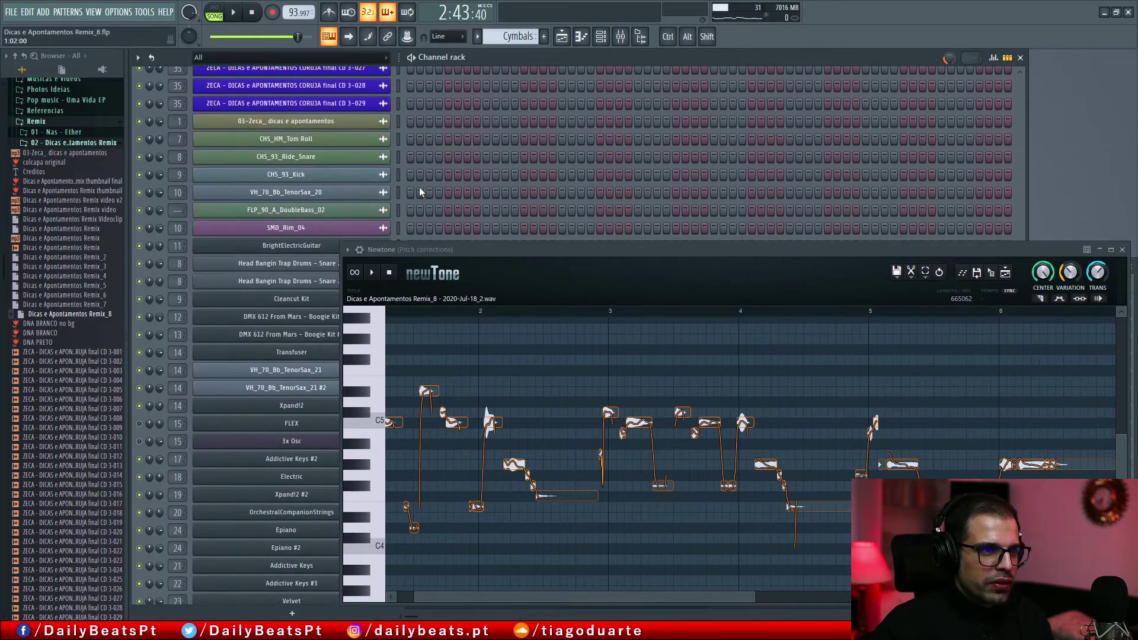
scroll(420, 190, up, 7)
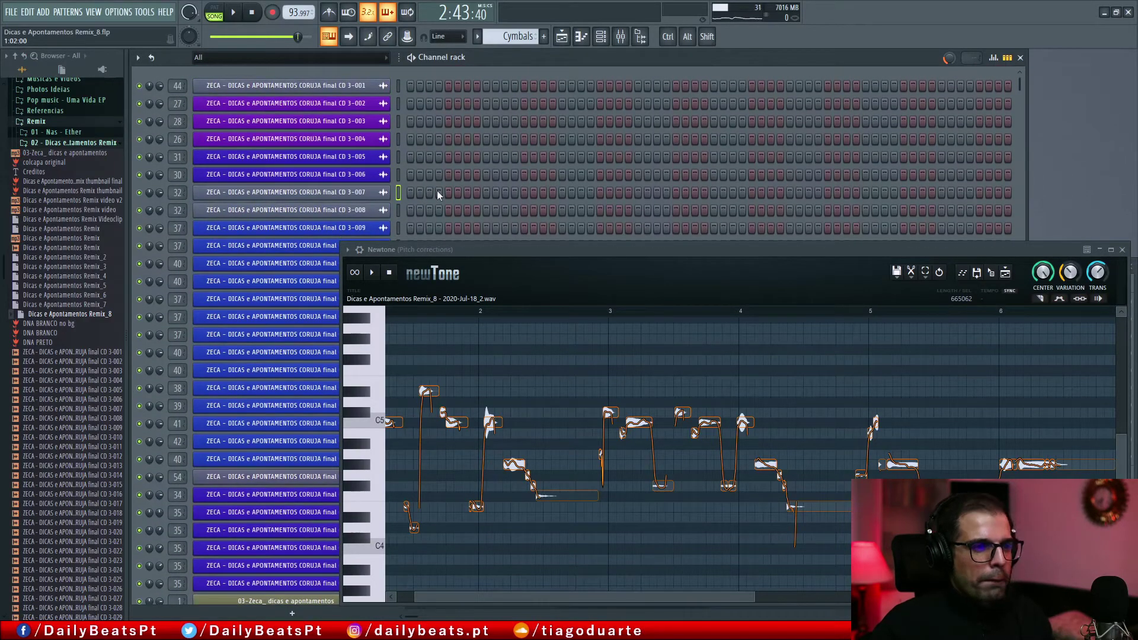
- Hide the browser and place the Newtone window over the middle of the channel rack
drag(542, 251, 468, 144)
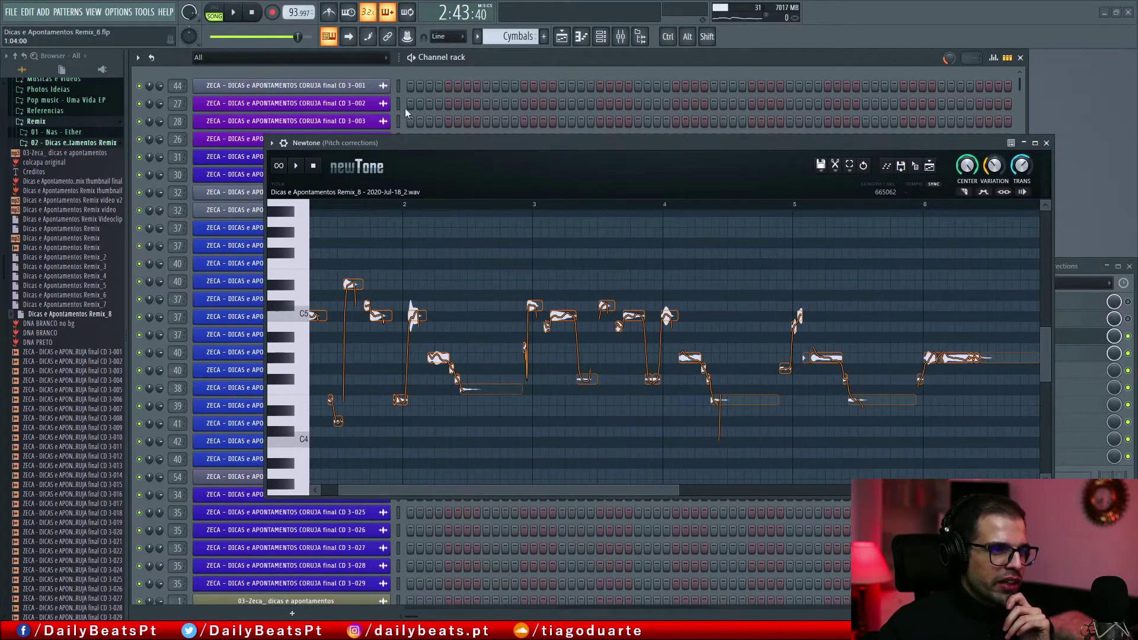
drag(377, 143, 407, 151)
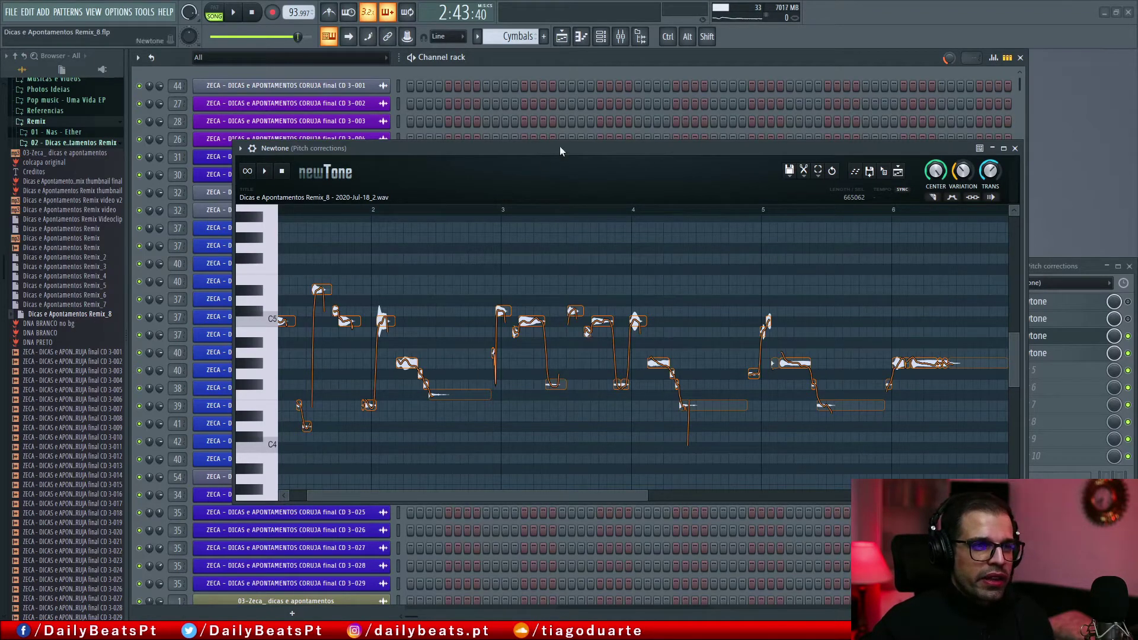
click(644, 39)
mouse_move(582, 138)
mouse_down()
mouse_move(599, 126)
mouse_move(570, 128)
mouse_up()
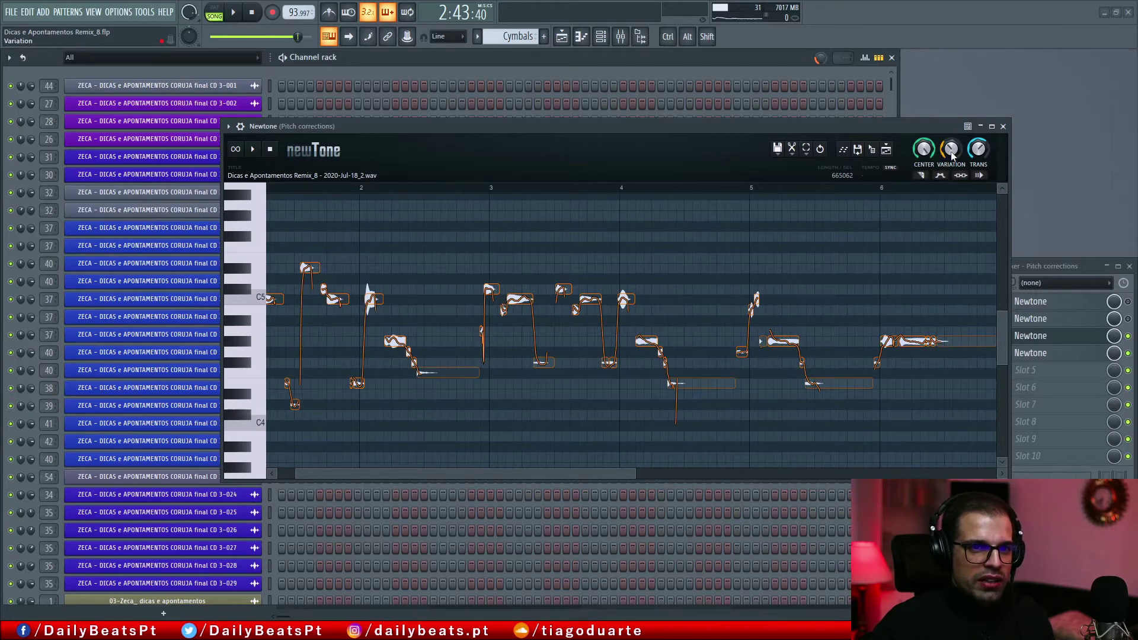
- Turn Newtone's Center fully down, raise Variation, and play the vocal with its natural pitch
drag(926, 152, 926, 225)
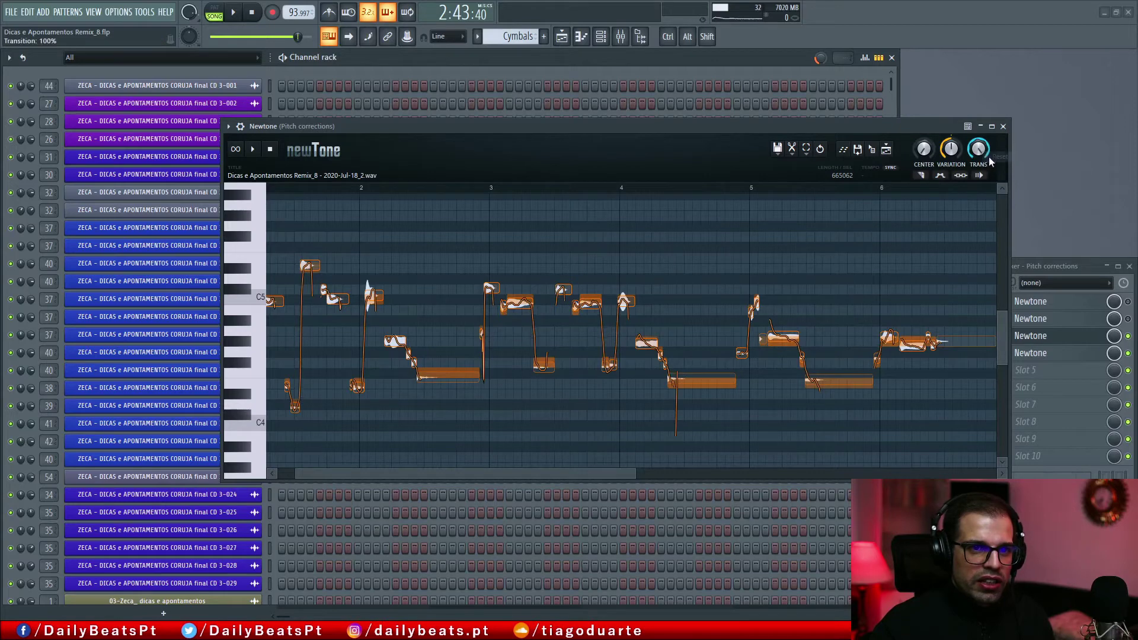
click(254, 150)
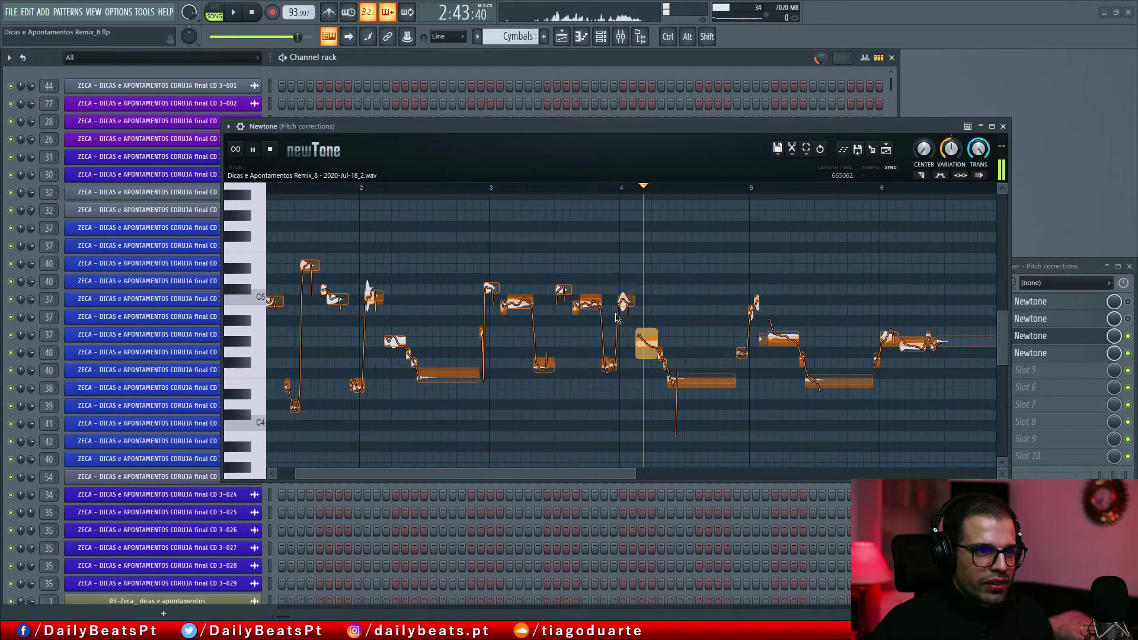
- Move Newtone out of the main window, bring up the playlist, and send the Newtone vocal to it
drag(658, 125, 0, 133)
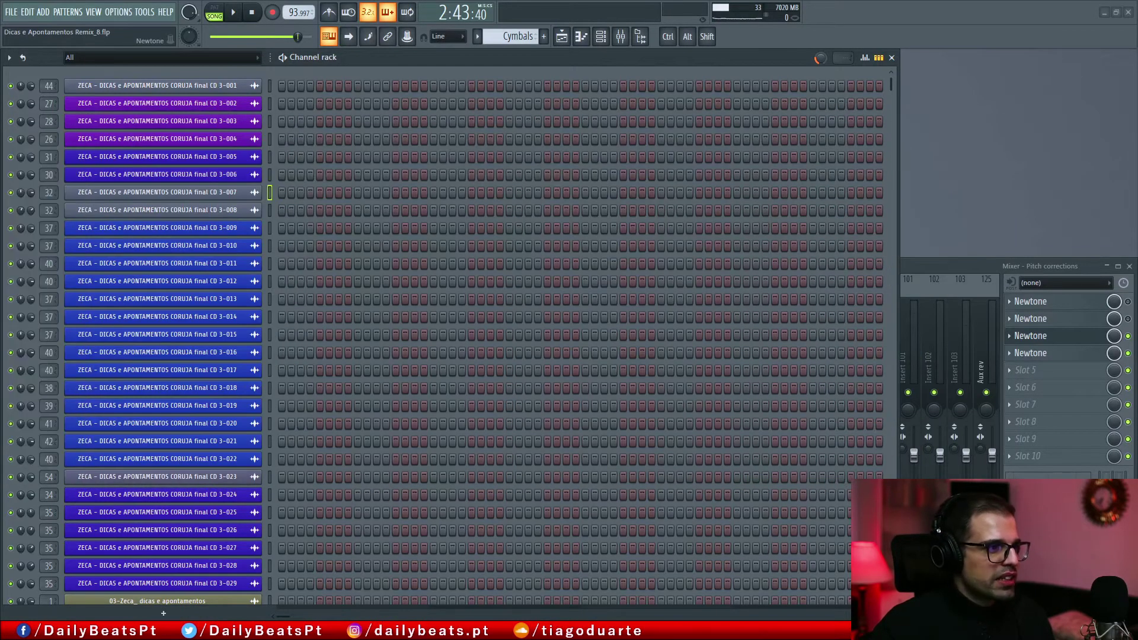
click(567, 37)
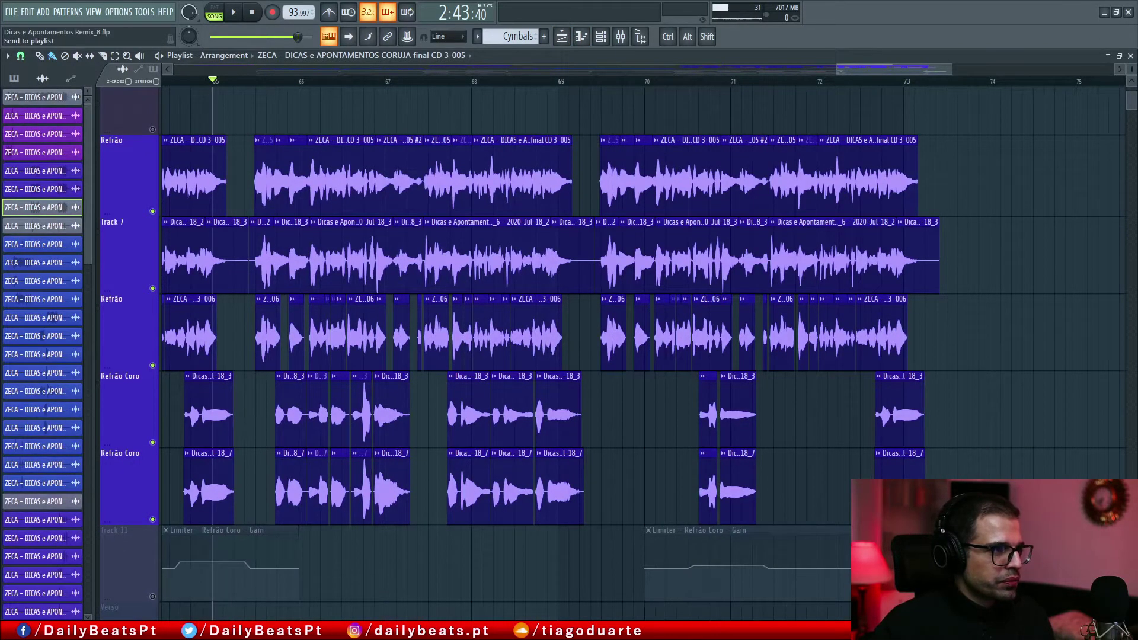
click(359, 82)
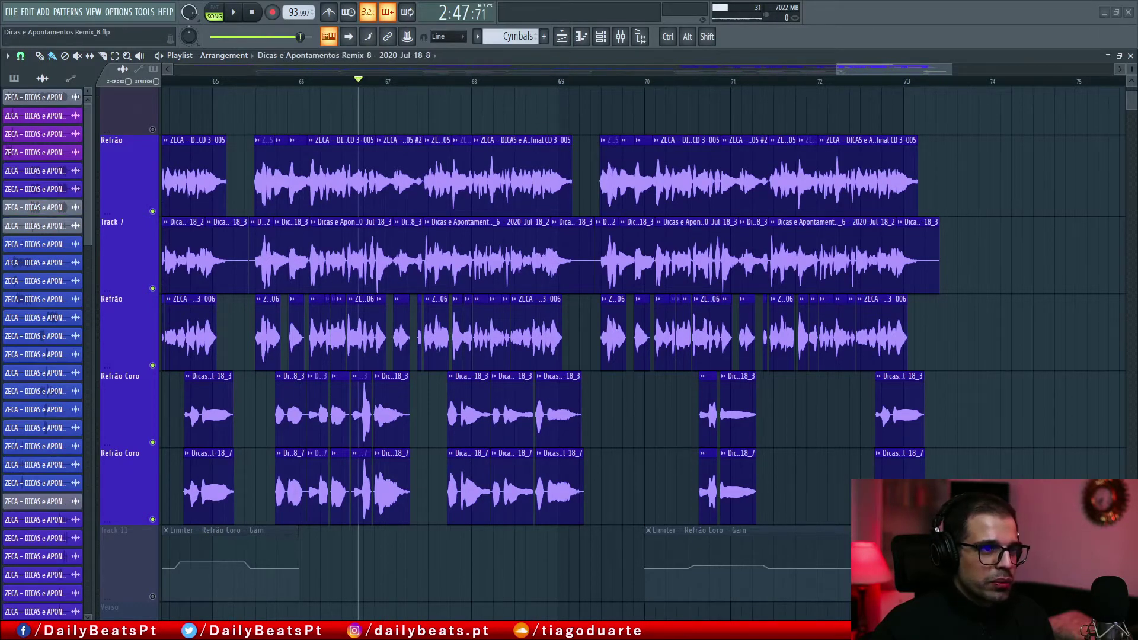
scroll(554, 244, down, 10)
scroll(501, 234, up, 10)
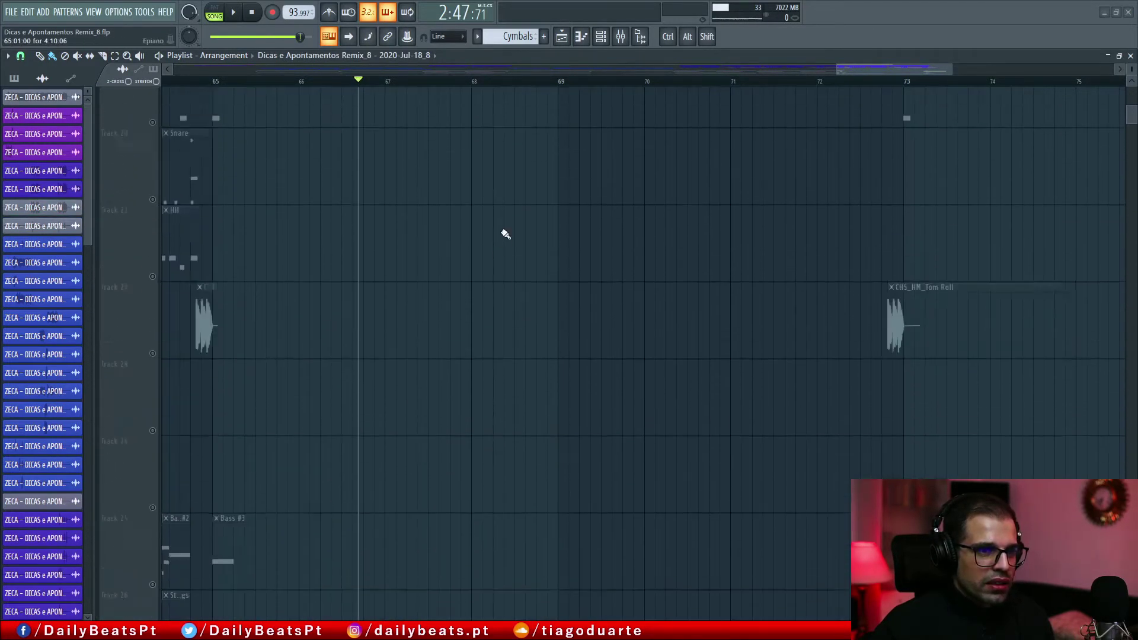
scroll(500, 238, down, 10)
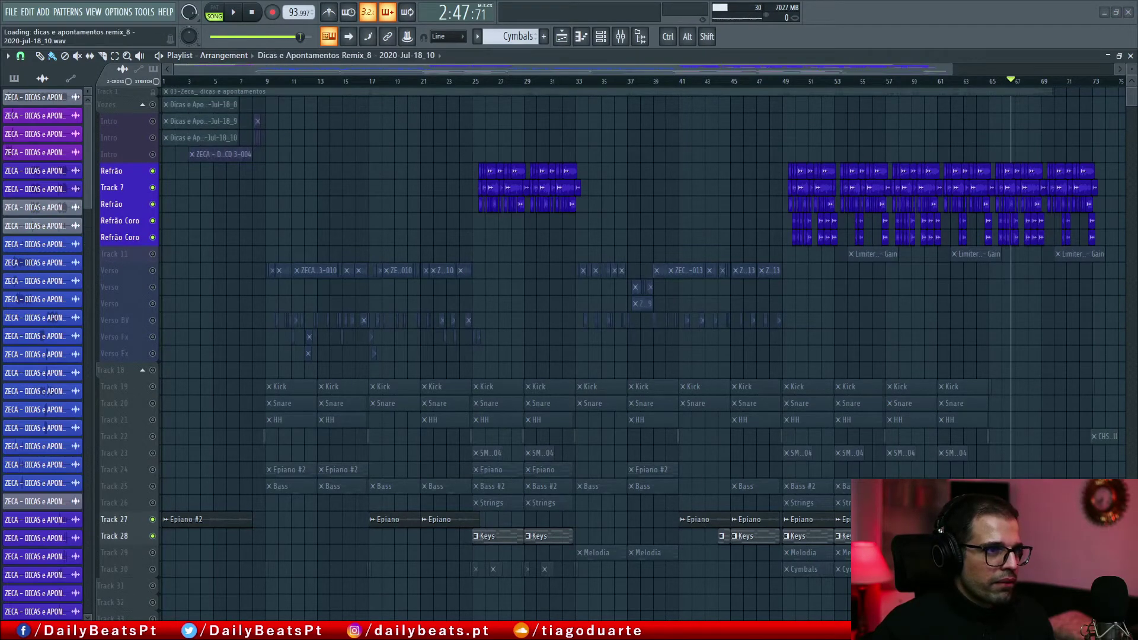
- Delete the duplicate vocal clips ending in _9 and _10 from the Intro tracks, and move the _8 clip to the first Verso track near bar 65
right_click(192, 123)
right_click(192, 140)
drag(195, 107, 1026, 275)
- Align the _8 vocal clip with the Refrão Coro phrases from just before bar 66, keeping it on the first Verso track
scroll(1005, 297, up, 4)
scroll(1006, 297, up, 4)
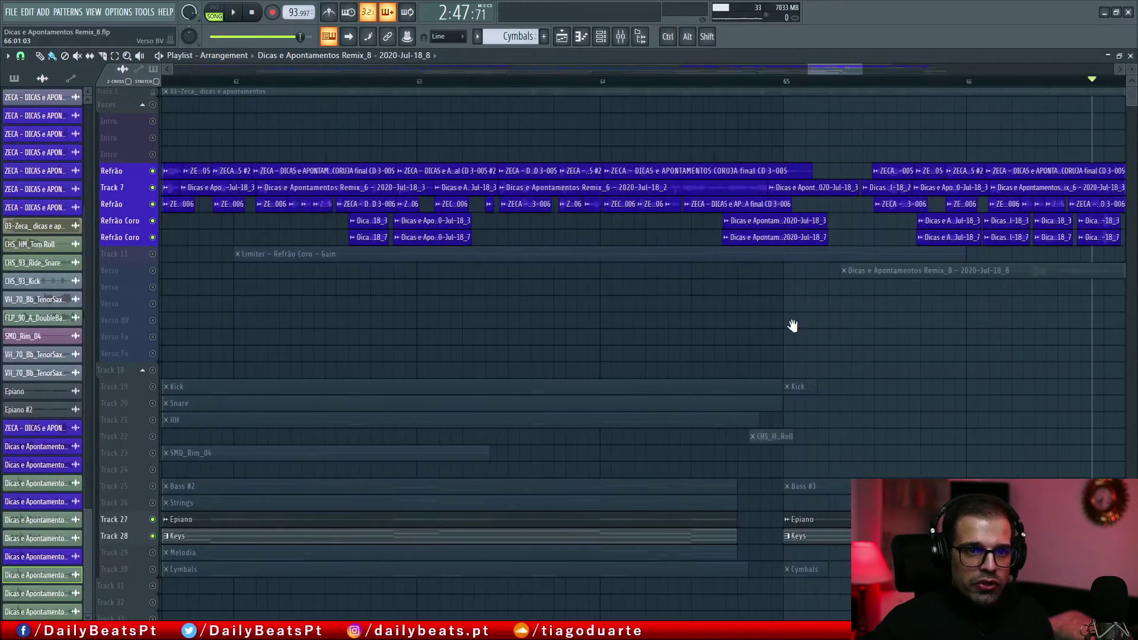
drag(923, 326, 505, 318)
scroll(506, 317, up, 4)
scroll(515, 318, up, 4)
drag(470, 351, 532, 285)
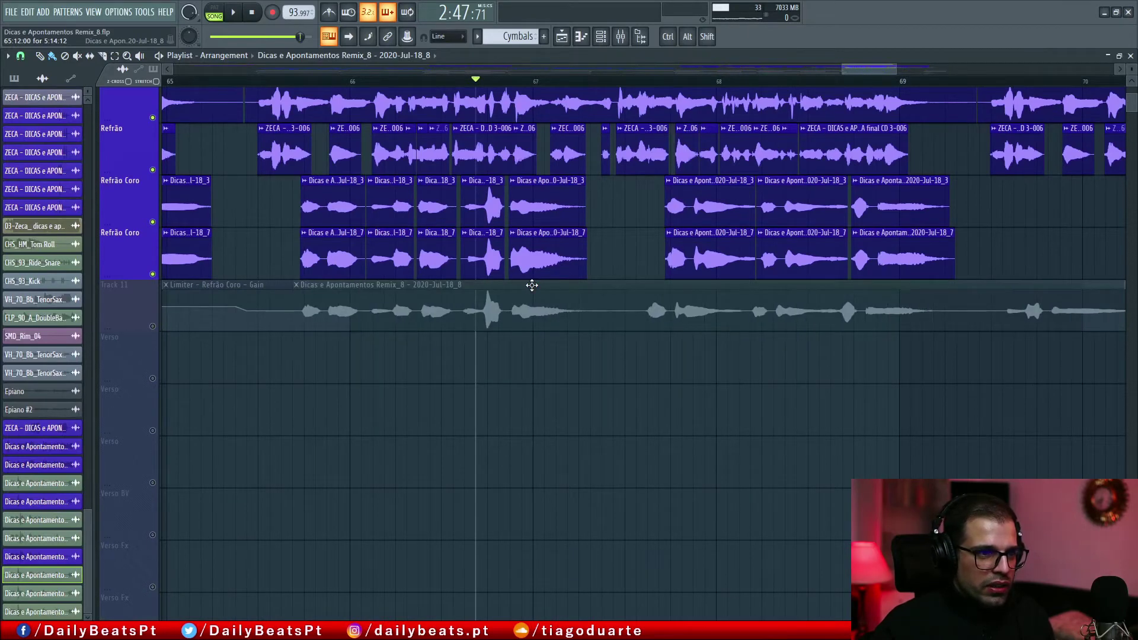
drag(531, 347, 530, 350)
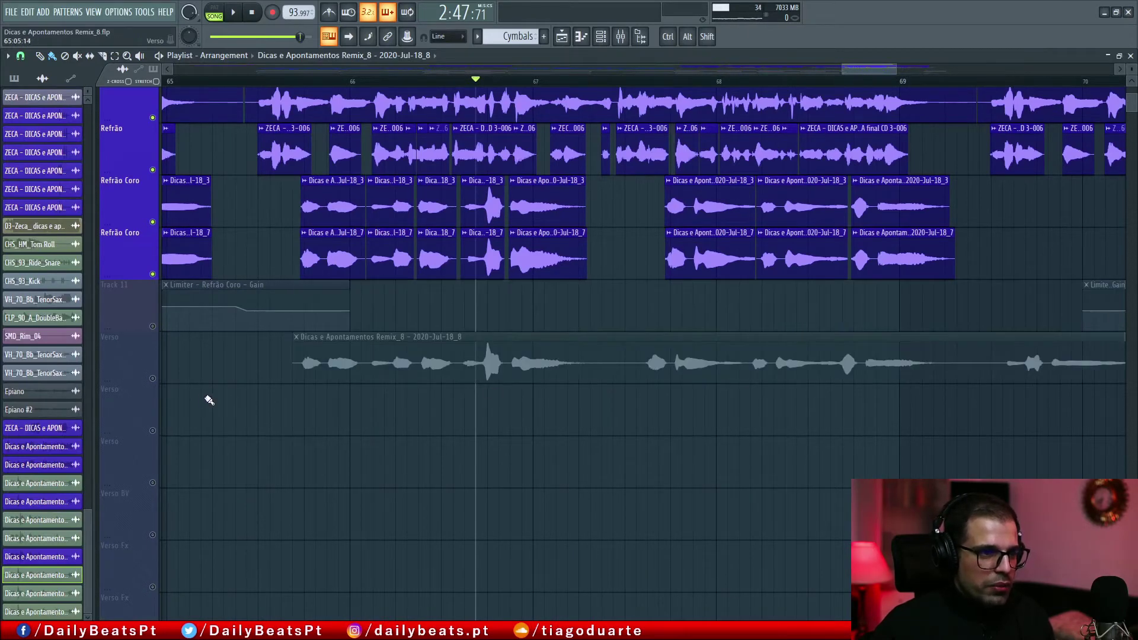
- Solo the first Verso track, and unmute the upper Refrão, Track 7 and lower Refrão tracks alongside it
right_click(153, 378)
scroll(212, 198, up, 2)
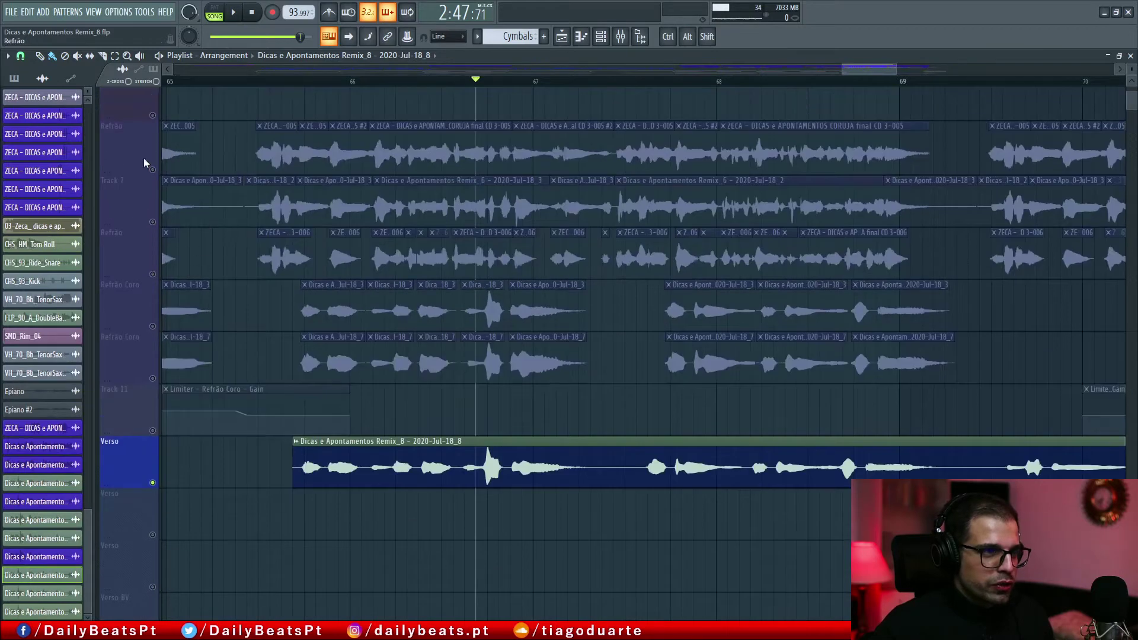
click(153, 170)
click(153, 221)
click(152, 274)
- Play the lead chorus vocals with the _8 vocal from the middle of bar 65, and stop
click(247, 81)
key(space)
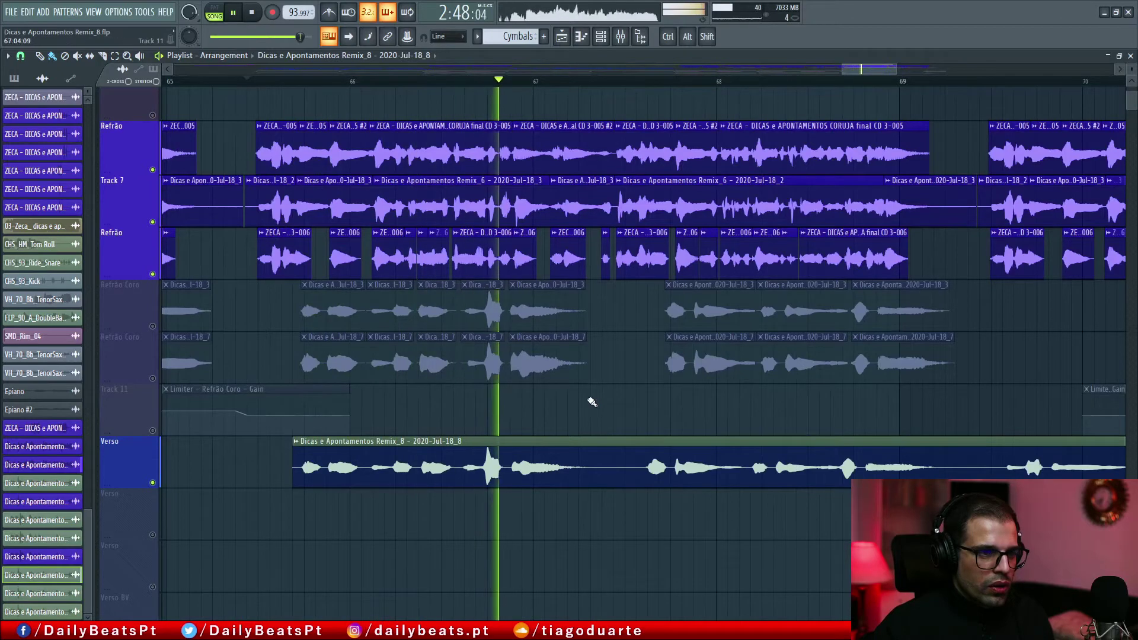
key(space)
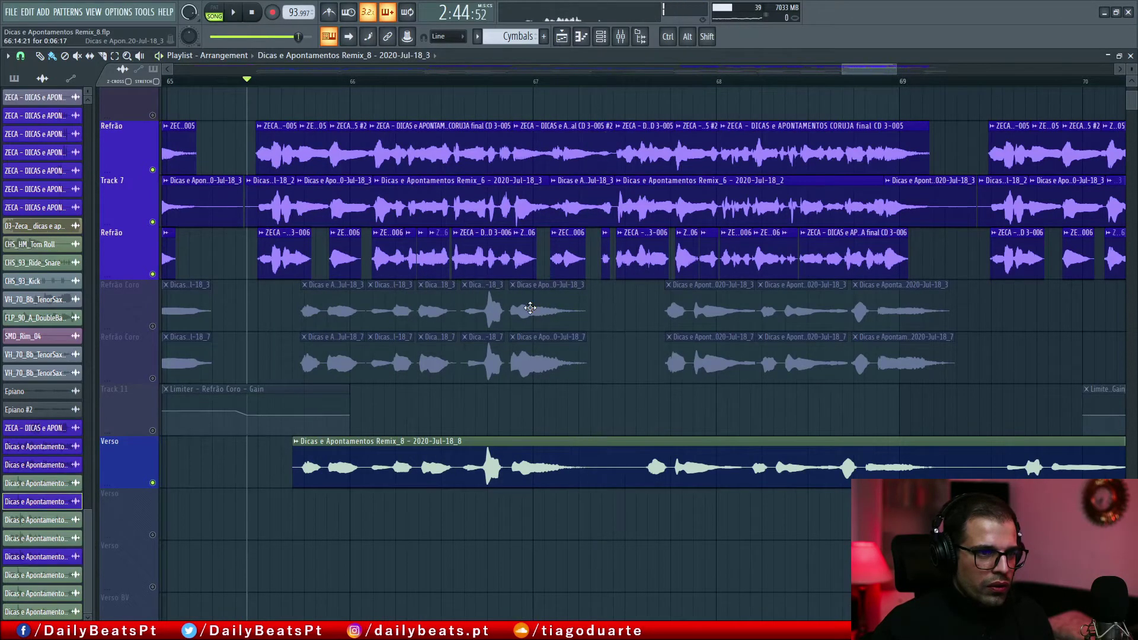
- Check the Refrão Coro clip's channel settings, and route the _8 vocal clip to mixer track 34 (Refrão Coro L)
double_click(531, 309)
click(395, 125)
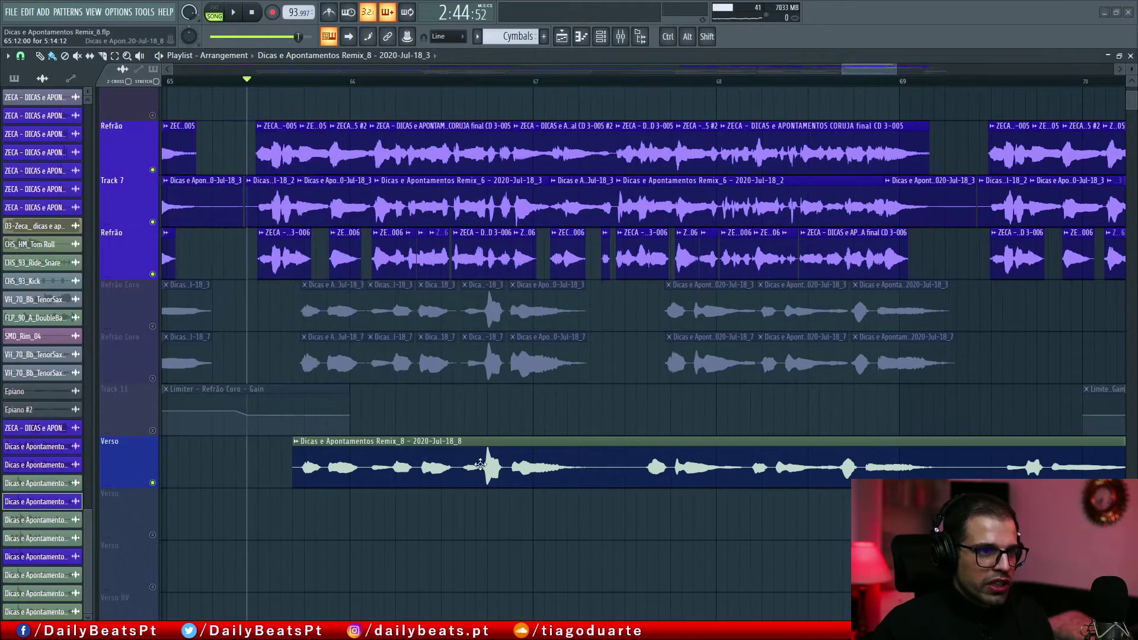
double_click(483, 468)
scroll(400, 159, down, 2)
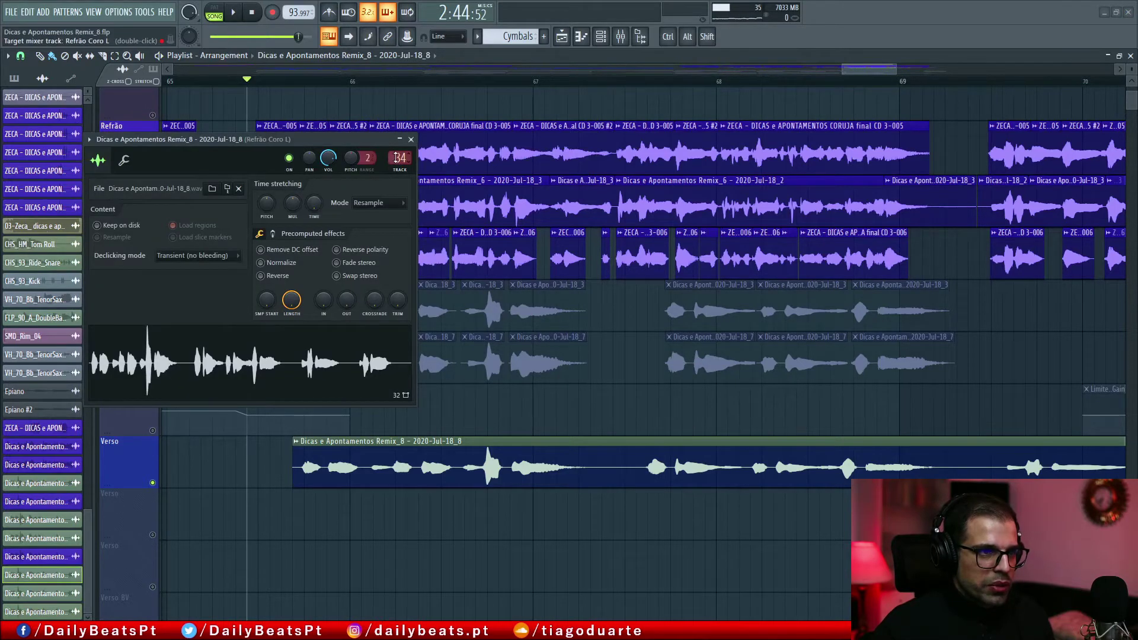
click(410, 140)
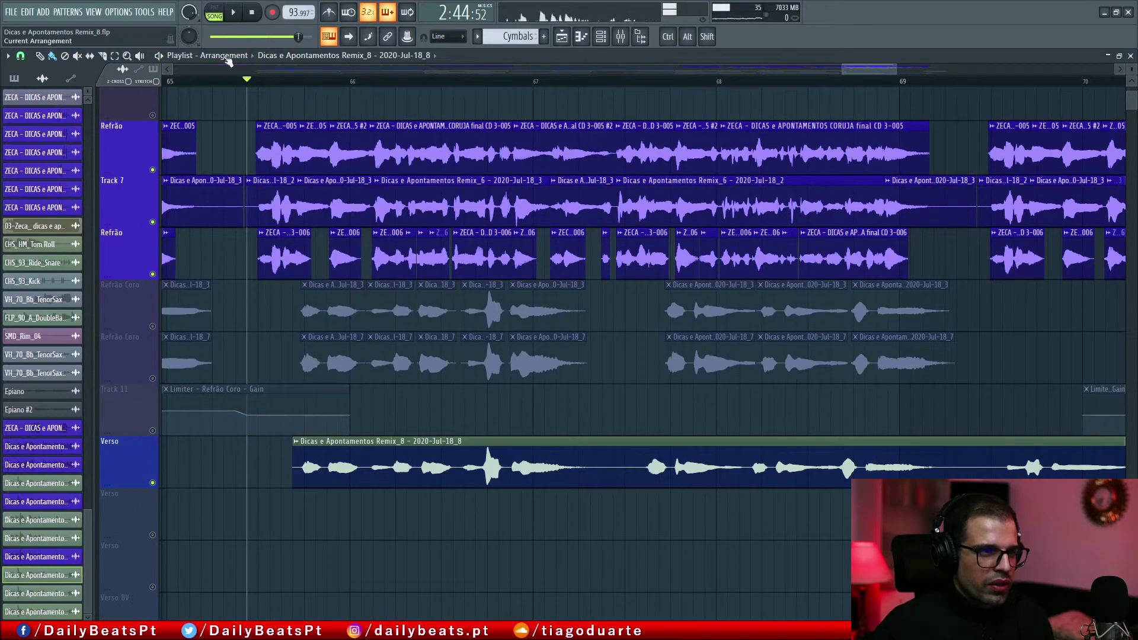
- Play the lead Refrão and Track 7 vocals with the rerouted _8 vocal from the middle of bar 65, and stop
click(252, 14)
scroll(255, 81, left, 1)
click(257, 81)
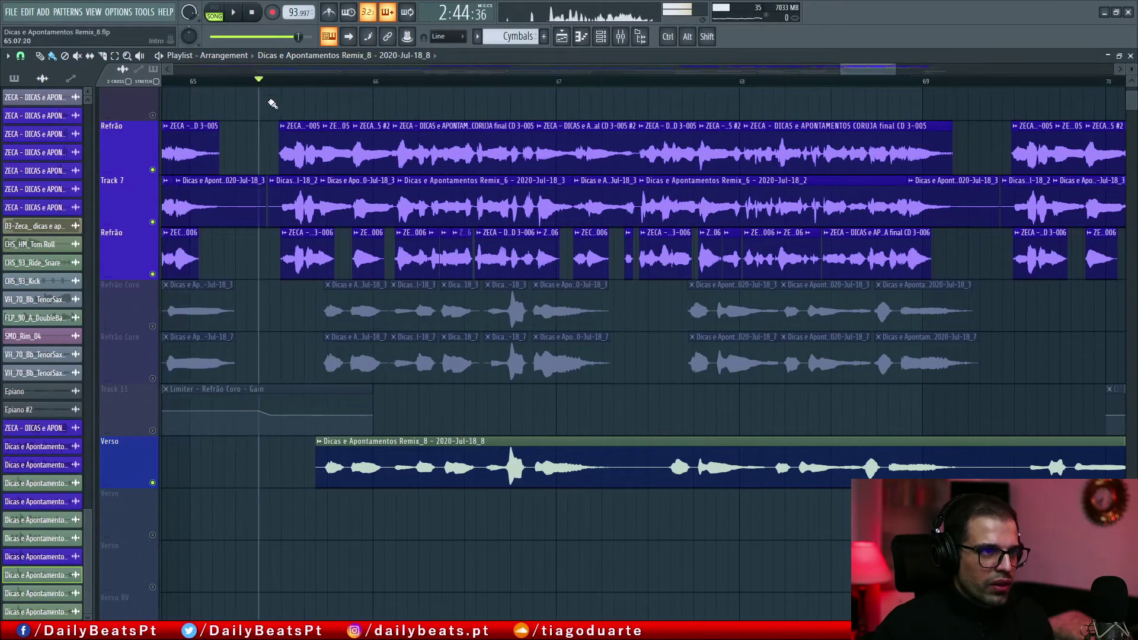
key(space)
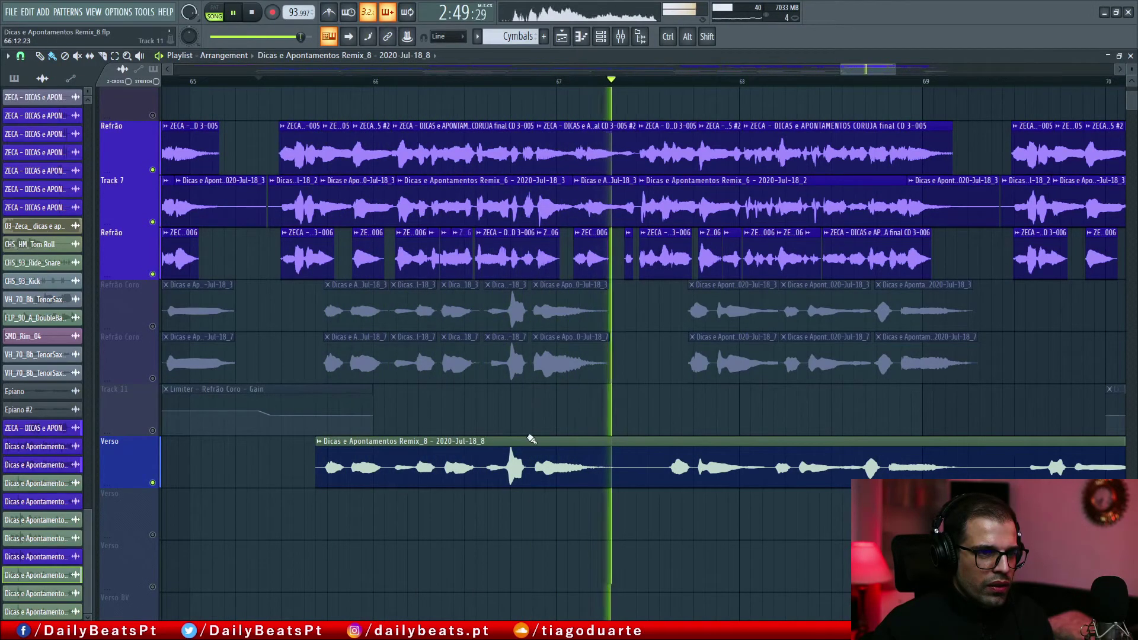
key(space)
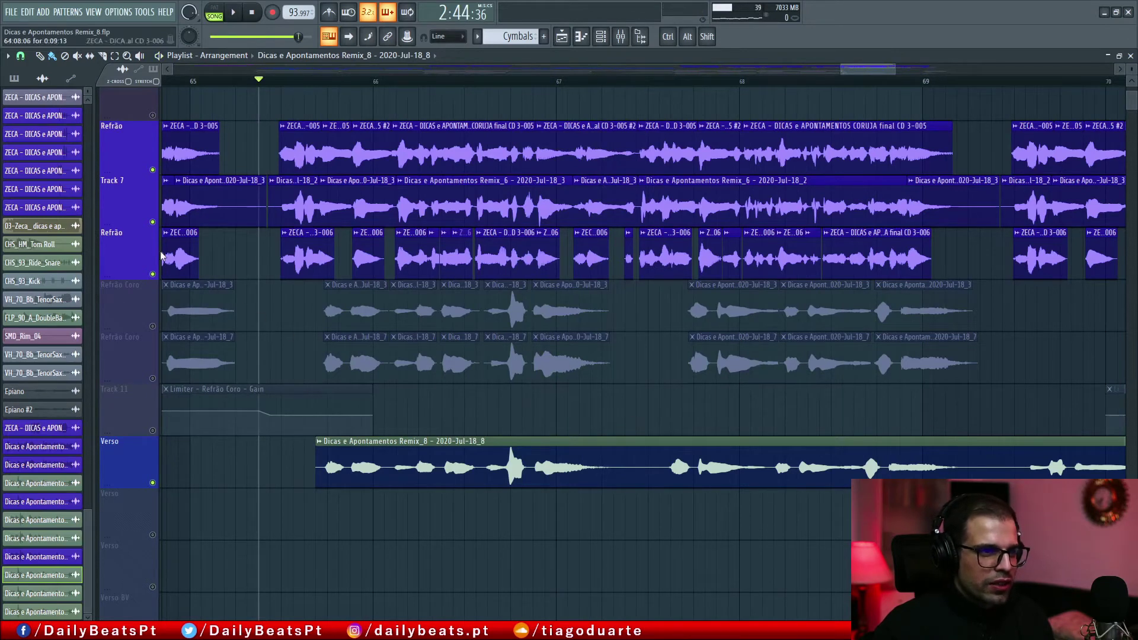
- Mute both Refrão tracks and Track 7, and play the natural-pitch _8 vocal without the lead vocals
drag(155, 276, 158, 178)
scroll(322, 396, down, 5)
scroll(322, 396, down, 8)
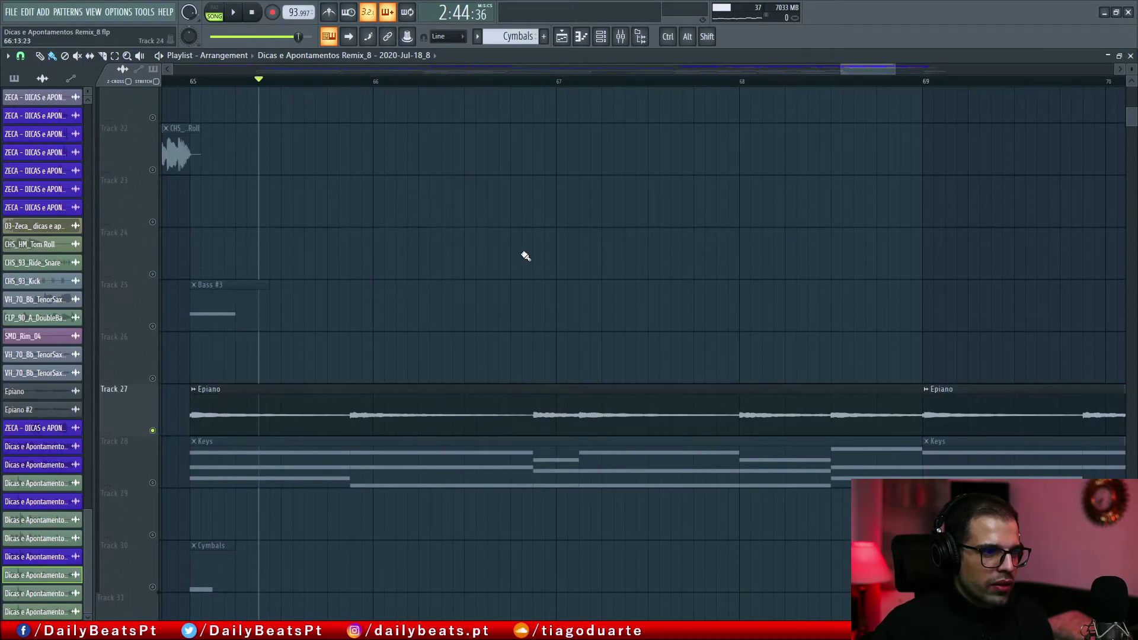
scroll(491, 287, up, 15)
key(space)
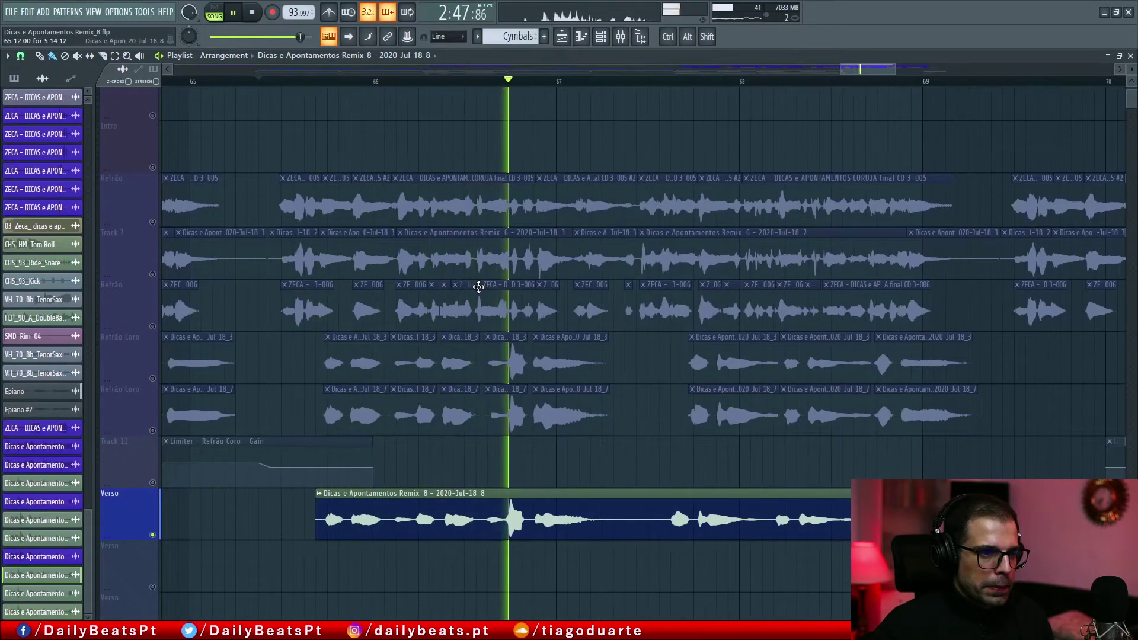
key(space)
- Mark individual phrases of the _8 vocal clip just after bar 66, and replay the clip on its own
drag(471, 576, 445, 493)
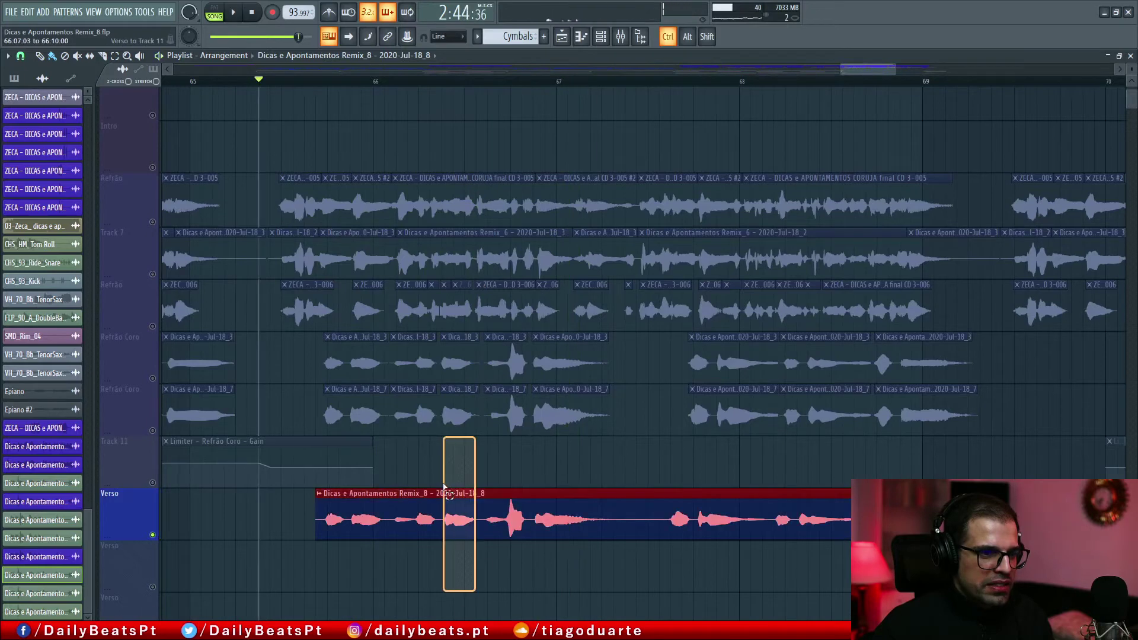
drag(399, 587, 341, 520)
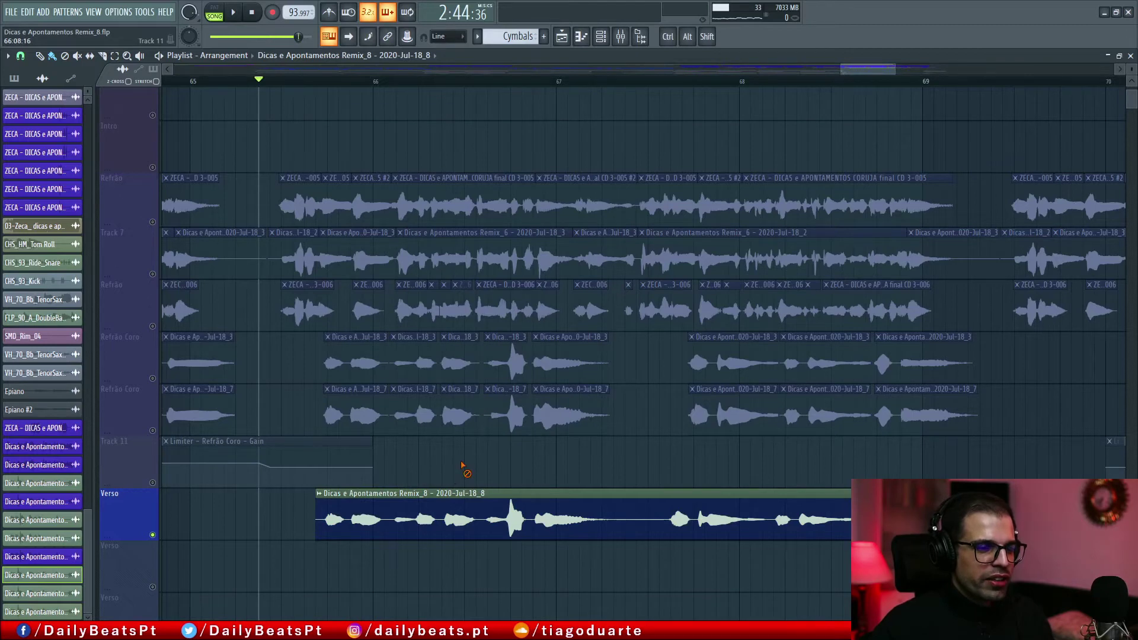
key(space)
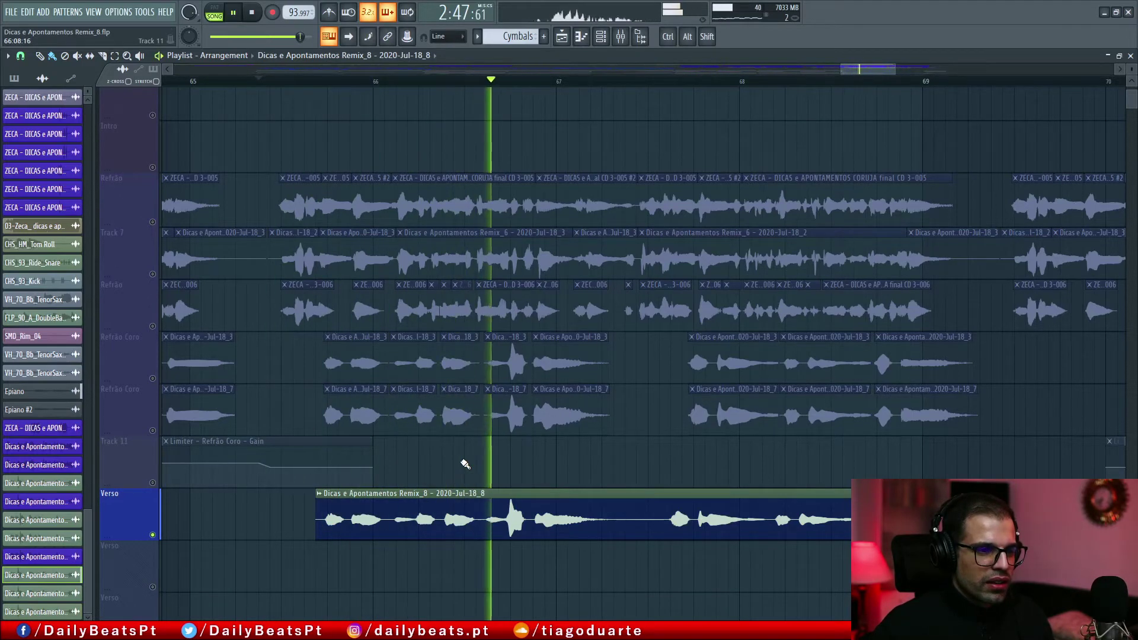
key(space)
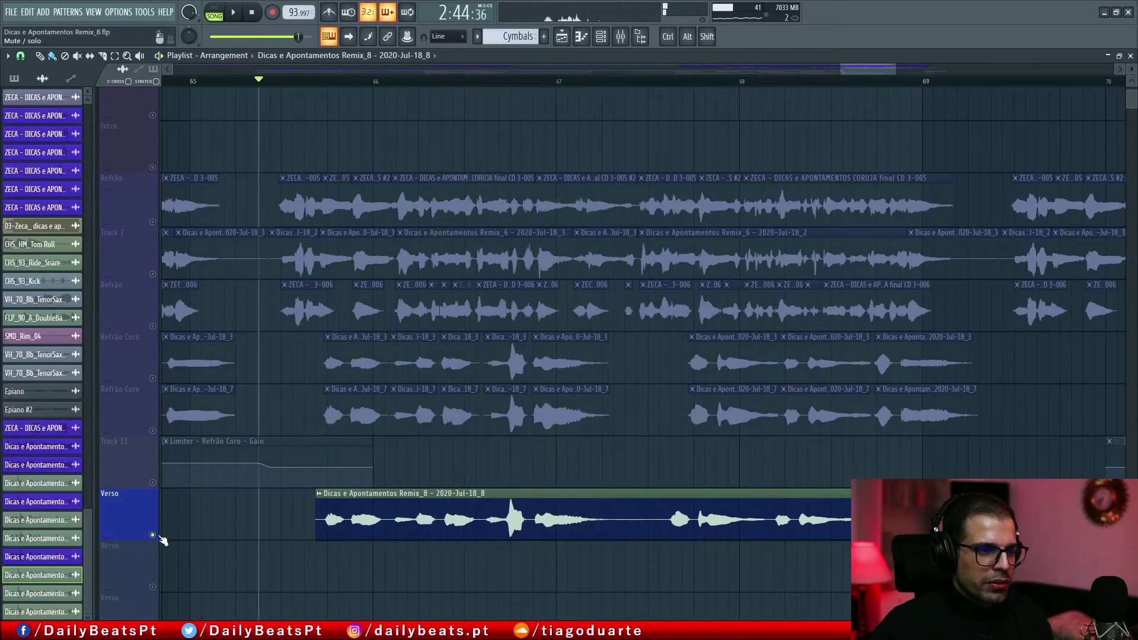
- Solo the upper Refrão Coro track in place of the Verso track, and play its corrected backing vocals
click(153, 535)
click(153, 379)
key(space)
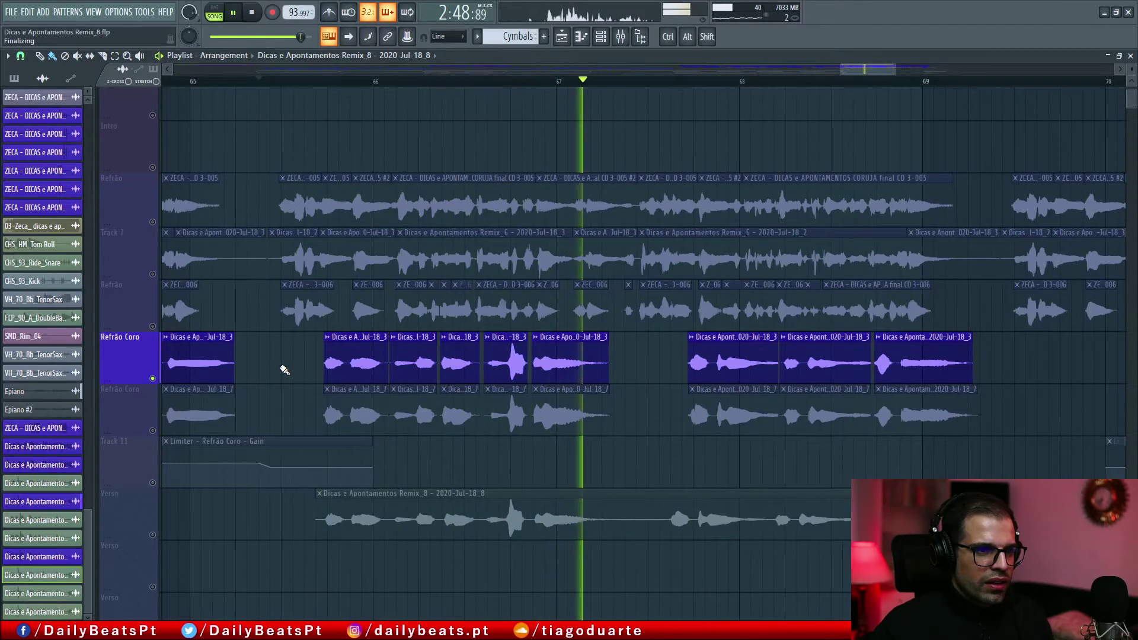
key(space)
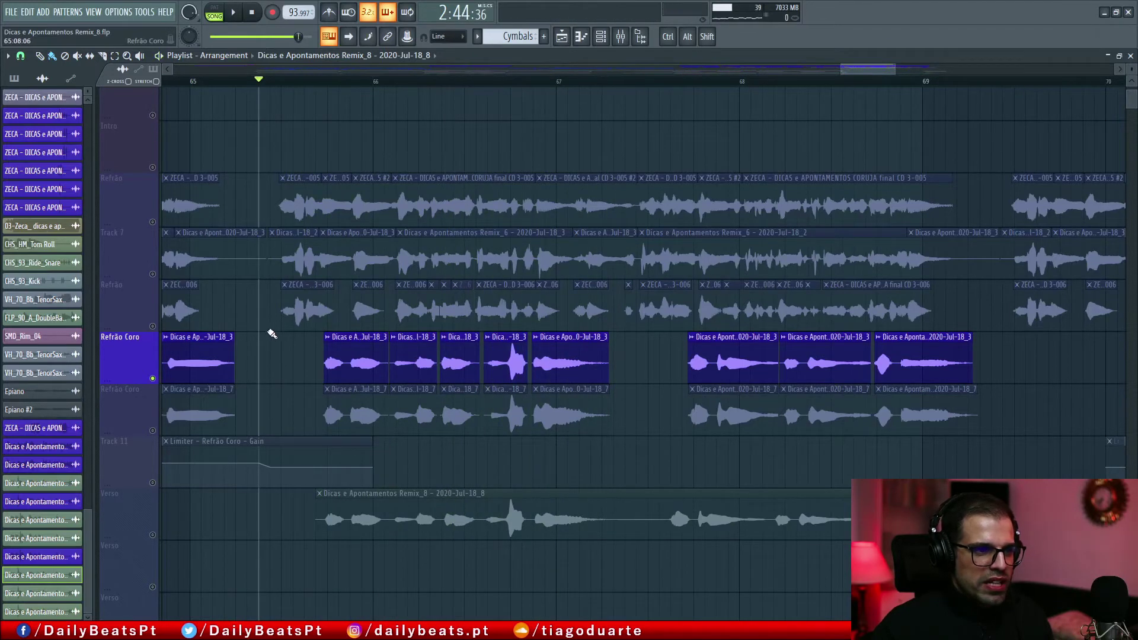
- Unmute both Refrão tracks and Track 7, and play them together with the upper Refrão Coro vocals
ctrl+click(153, 285)
ctrl+click(153, 234)
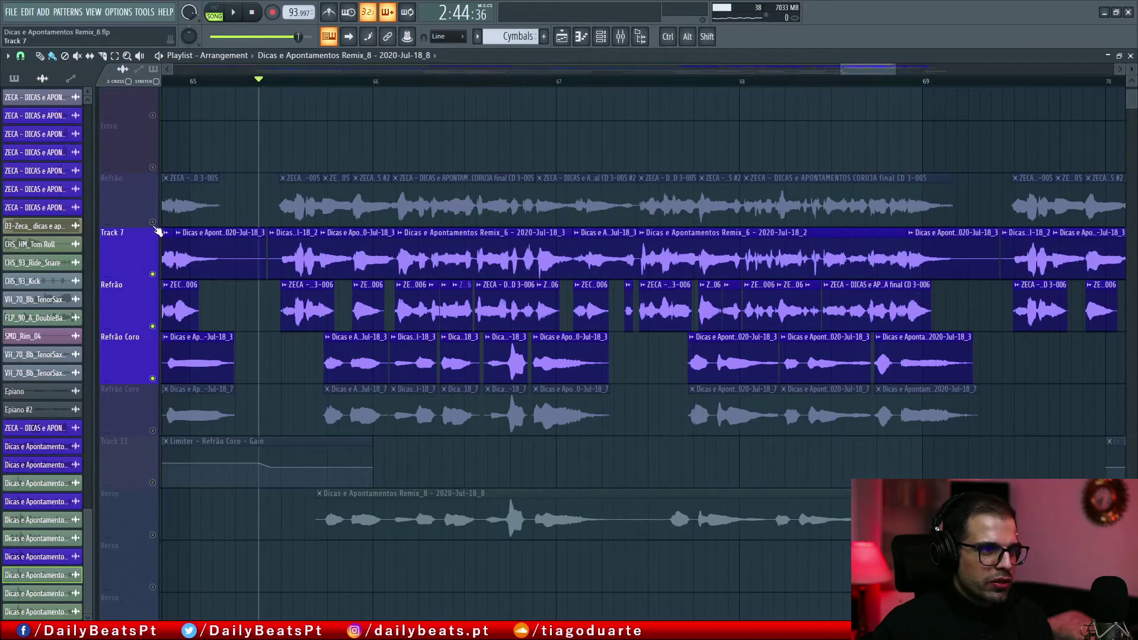
ctrl+click(153, 226)
key(space)
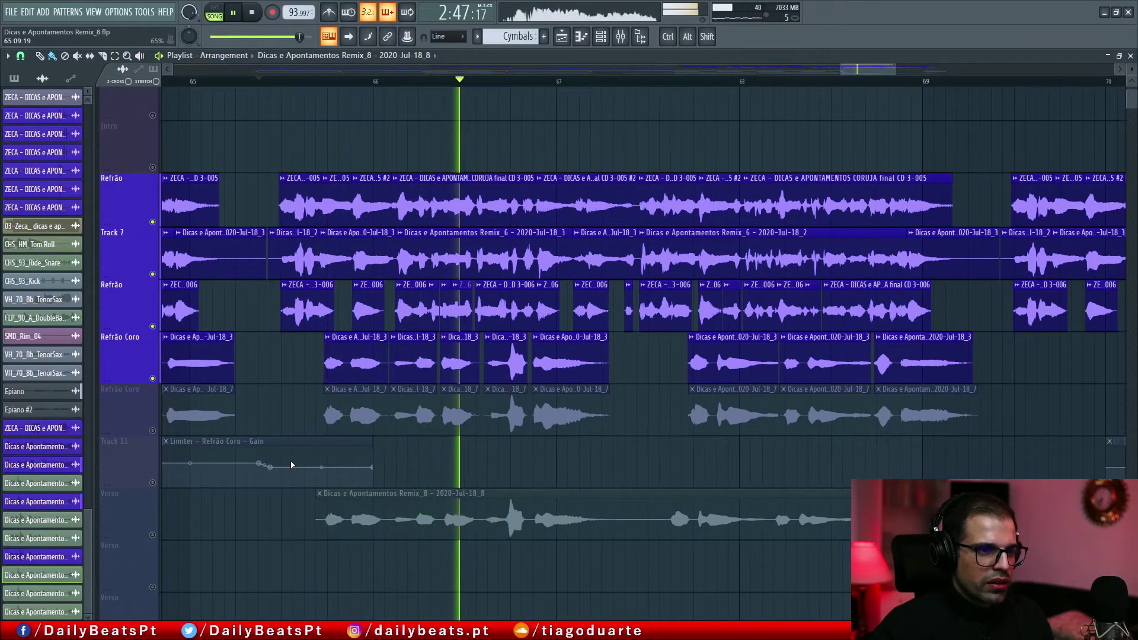
key(space)
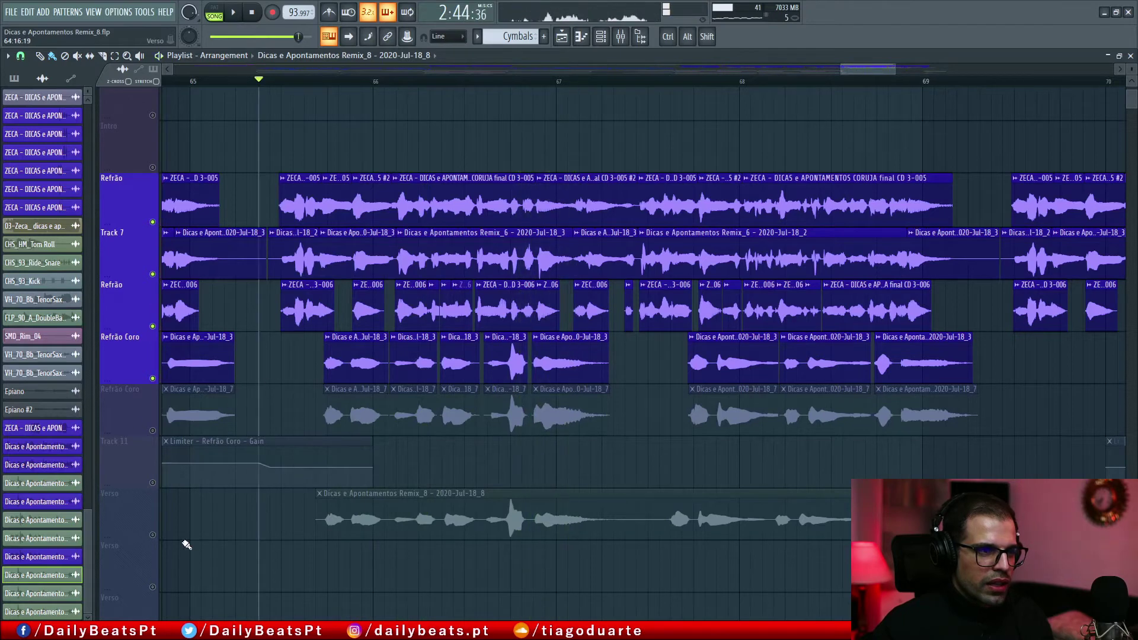
- Swap the upper Refrão Coro for the _8 vocal, play it with the lead vocals, and mute the Verso track
ctrl+click(152, 379)
ctrl+click(152, 535)
key(space)
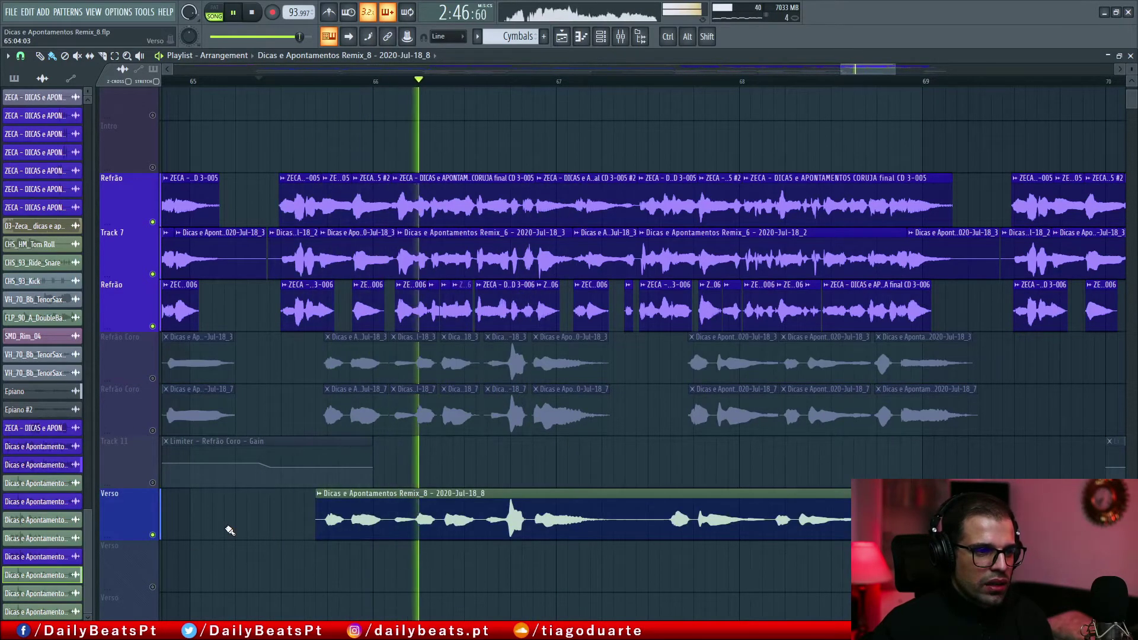
key(space)
click(152, 535)
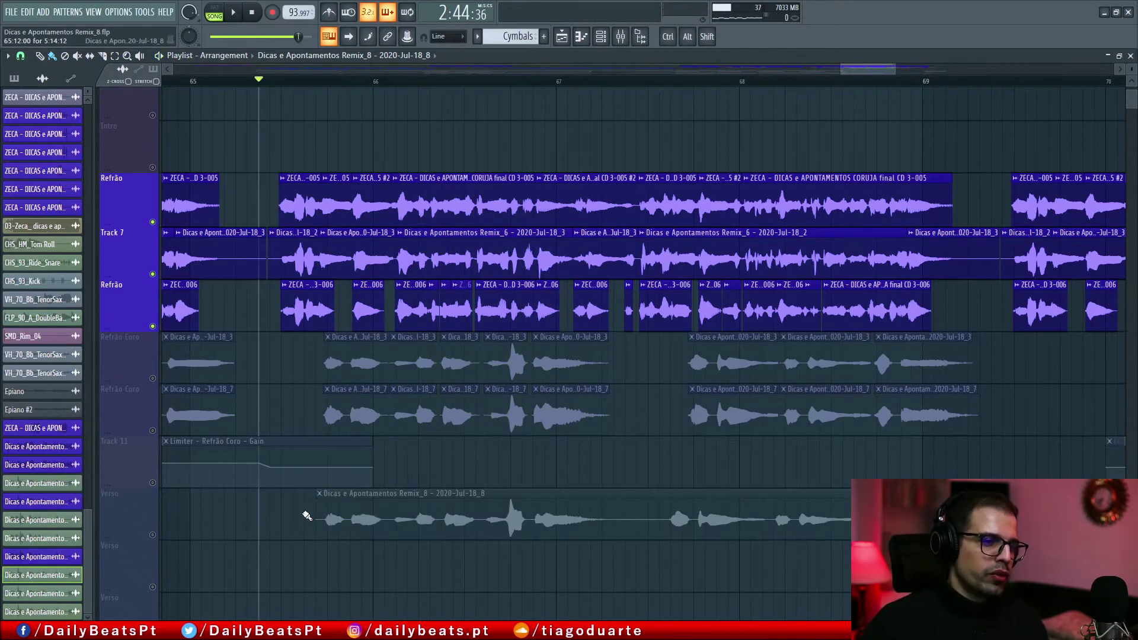
- Open the Dicas e Apontamentos Remix_8 vocal ending in _2 in Newtone, and set its Center correction to 100%
drag(756, 111, 659, 125)
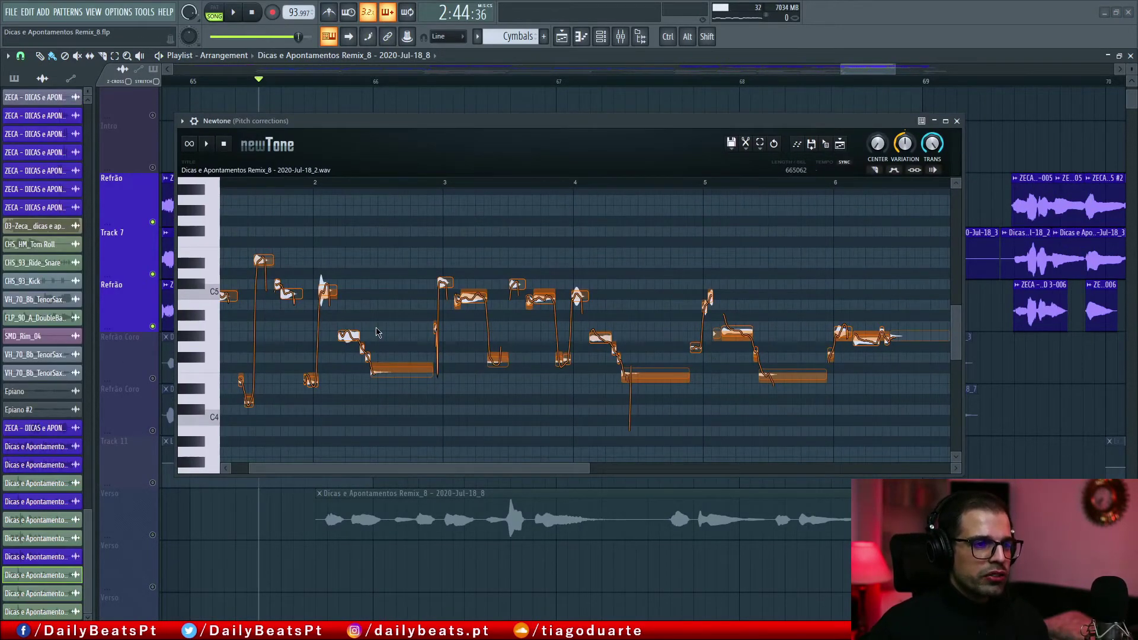
drag(478, 471, 376, 464)
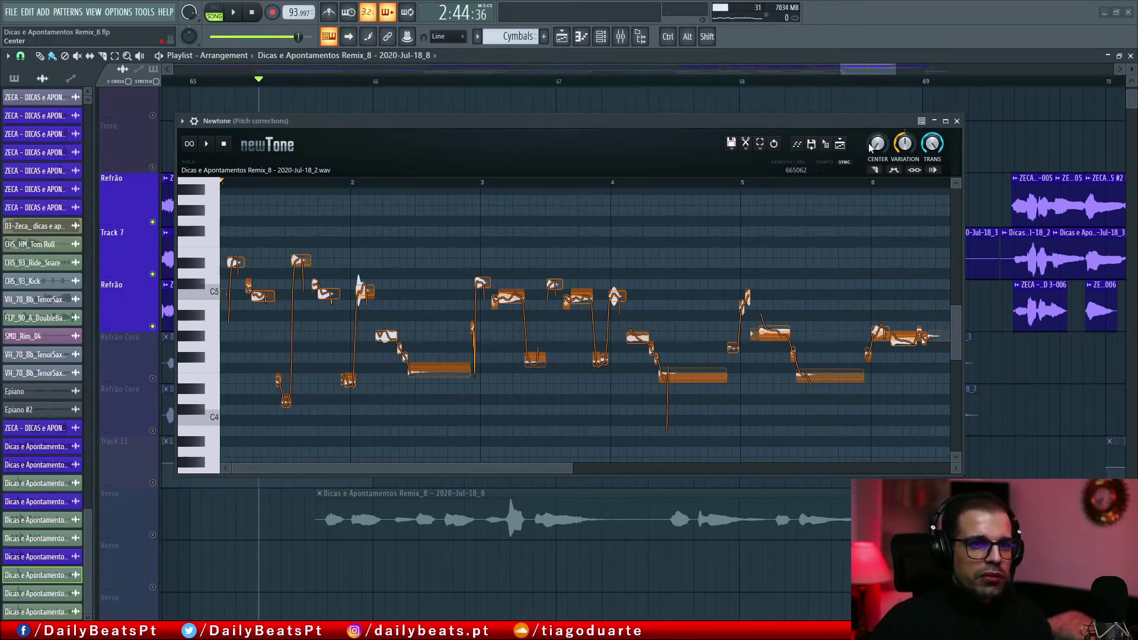
drag(887, 153, 888, 101)
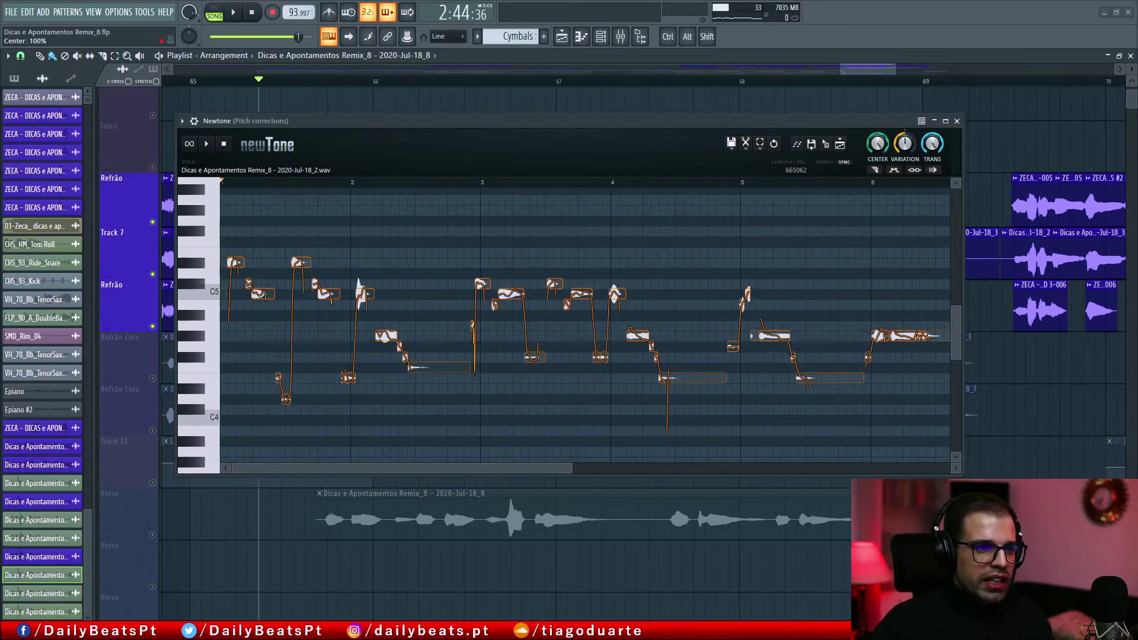
- Compare the vocal's notes with Center at 0% and at 100% several times, ending at 100%
drag(878, 144, 878, 196)
drag(878, 144, 878, 98)
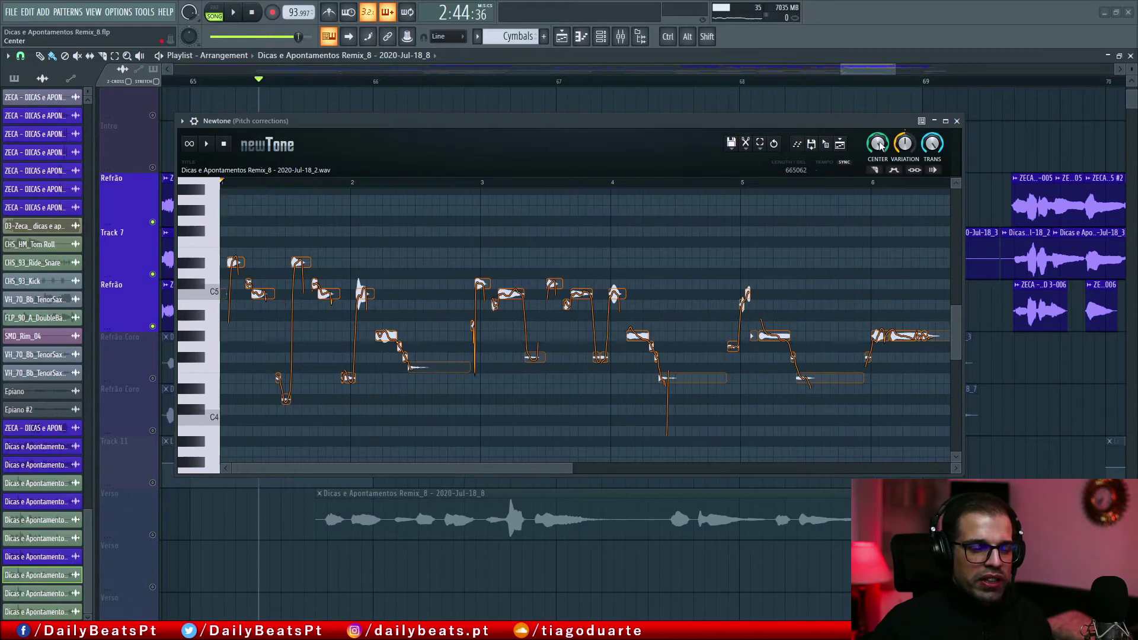
drag(878, 143, 878, 178)
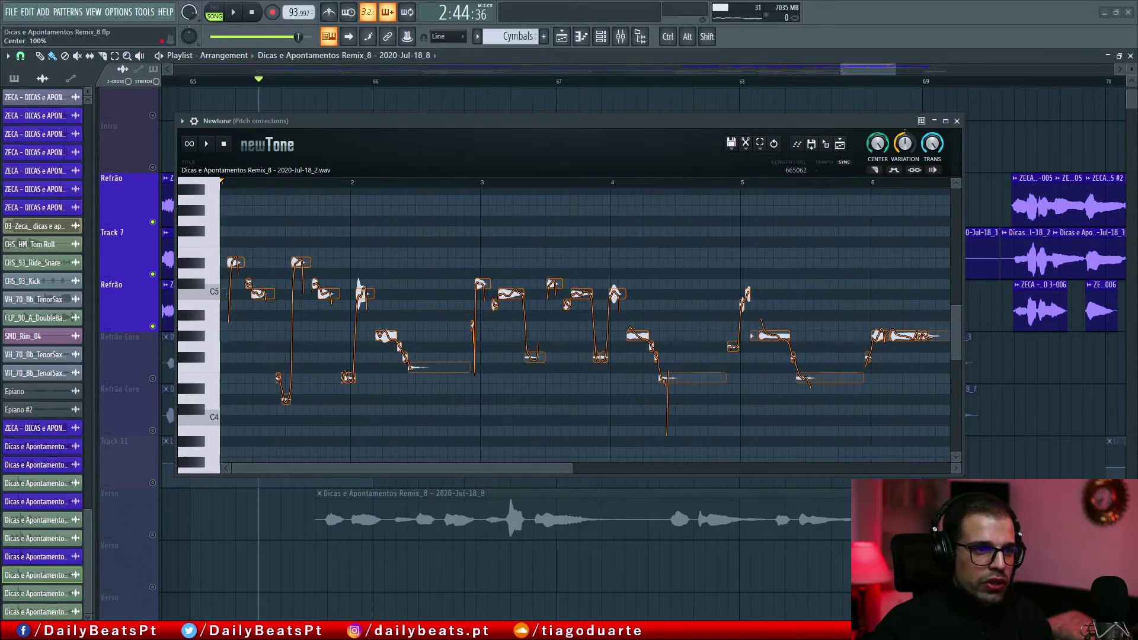
drag(878, 143, 878, 89)
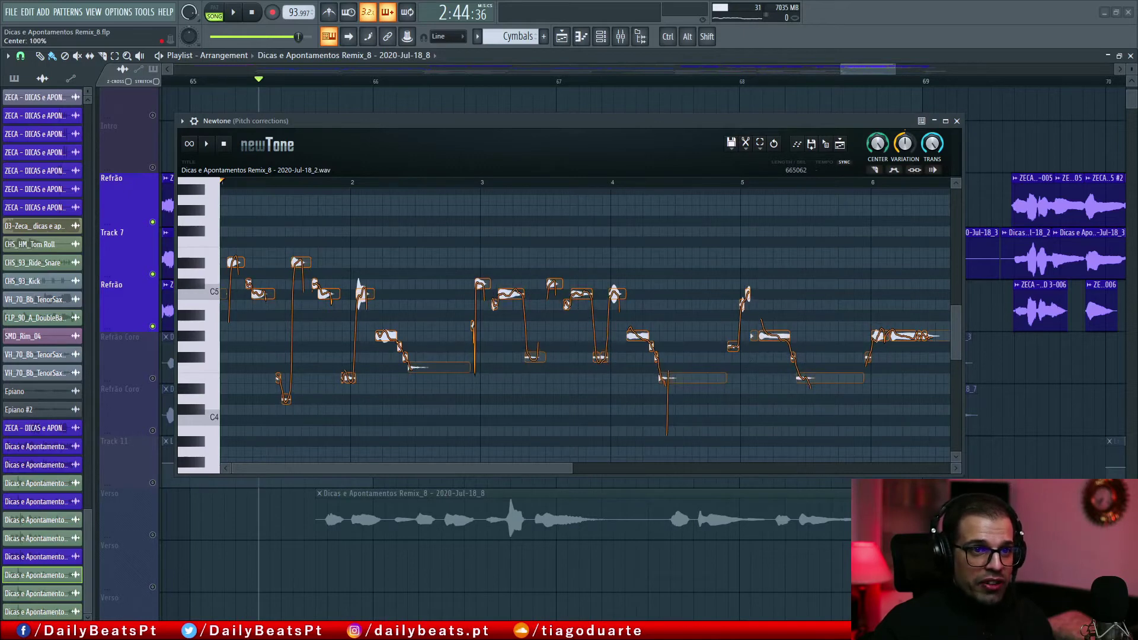
drag(878, 144, 878, 178)
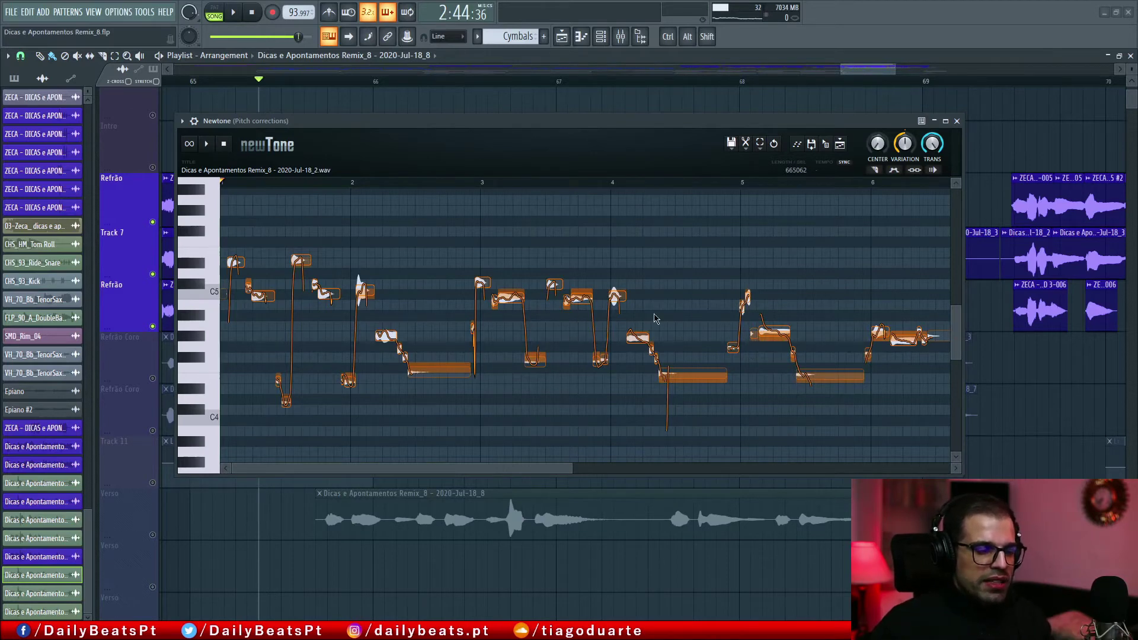
drag(883, 153, 883, 95)
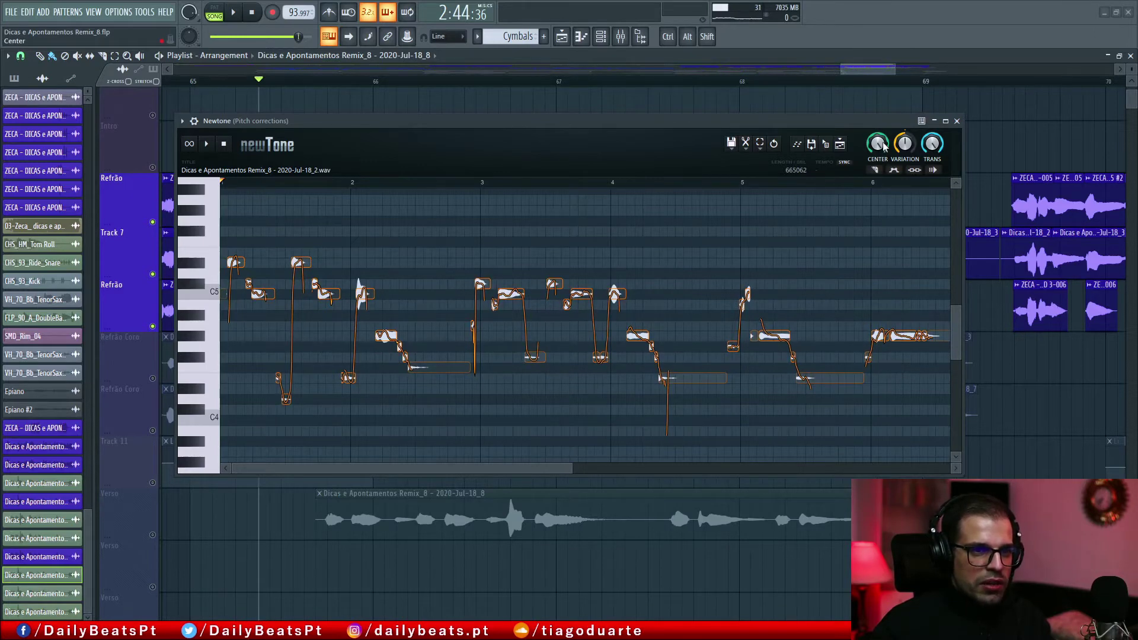
- Play the vocal in Newtone while alternating Center between 0% and 100%, then stop with Center at 100%
key(space)
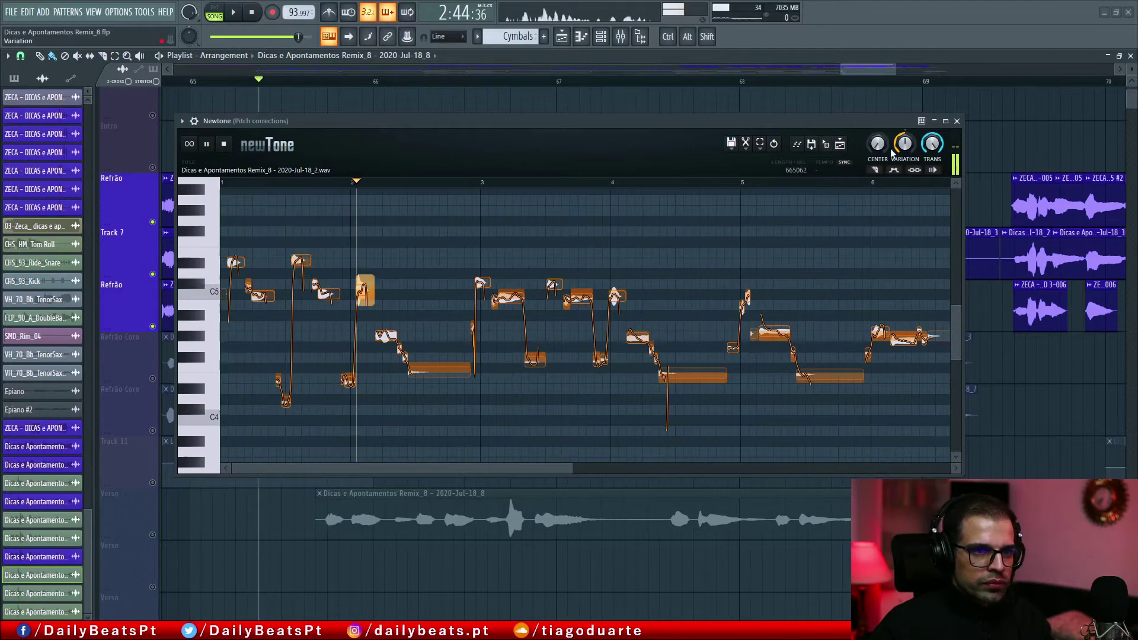
drag(874, 148, 875, 89)
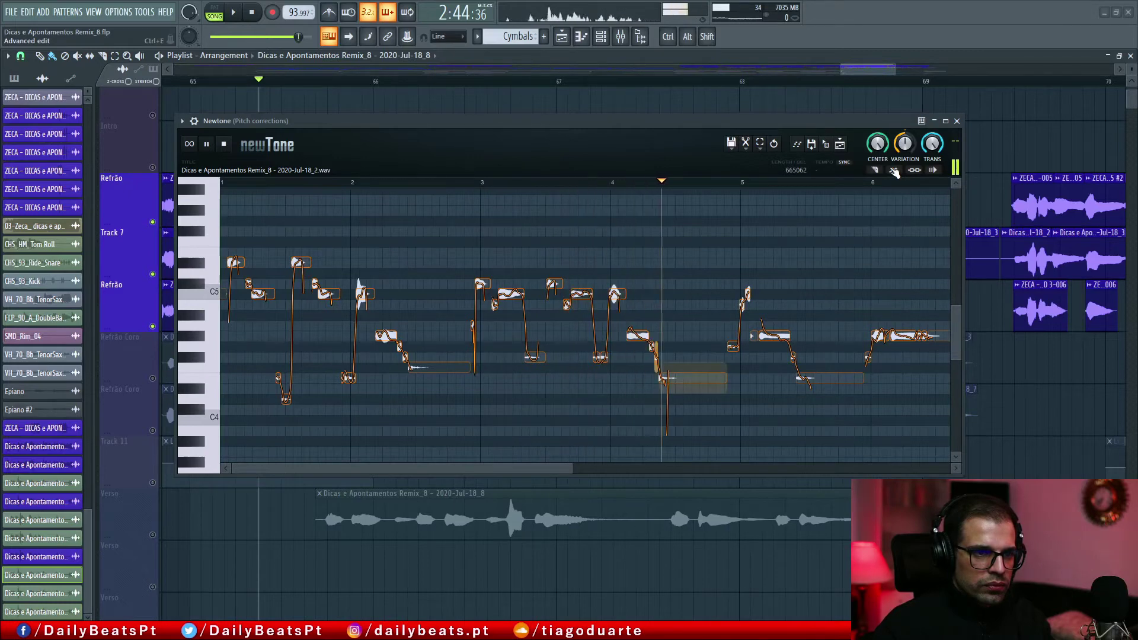
key(space)
drag(871, 149, 871, 208)
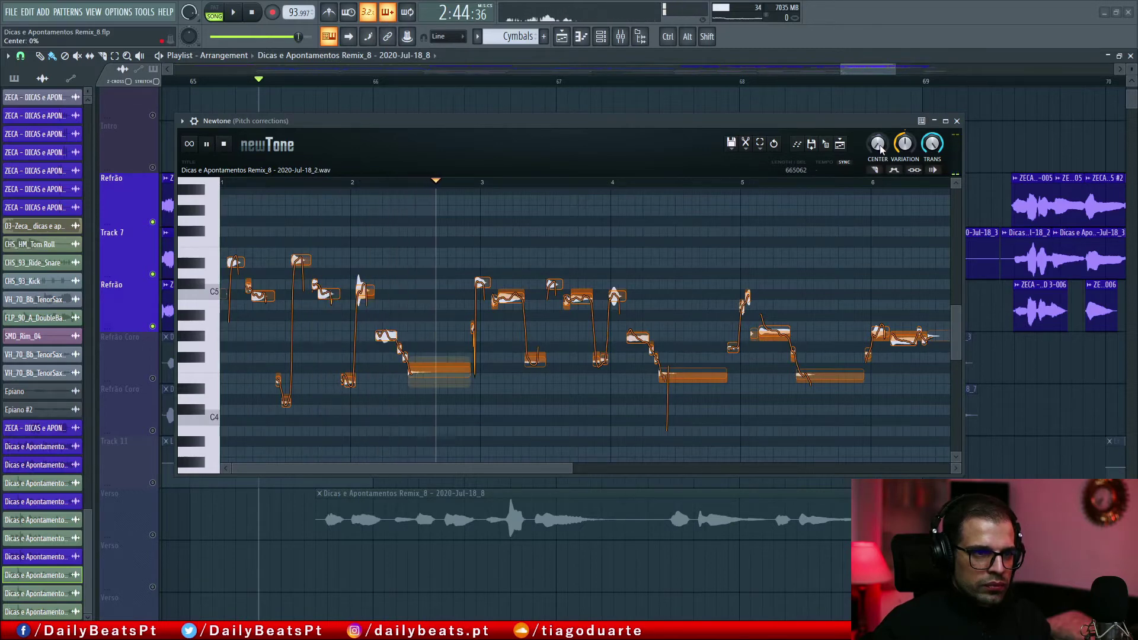
key(space)
drag(880, 149, 879, 88)
key(space)
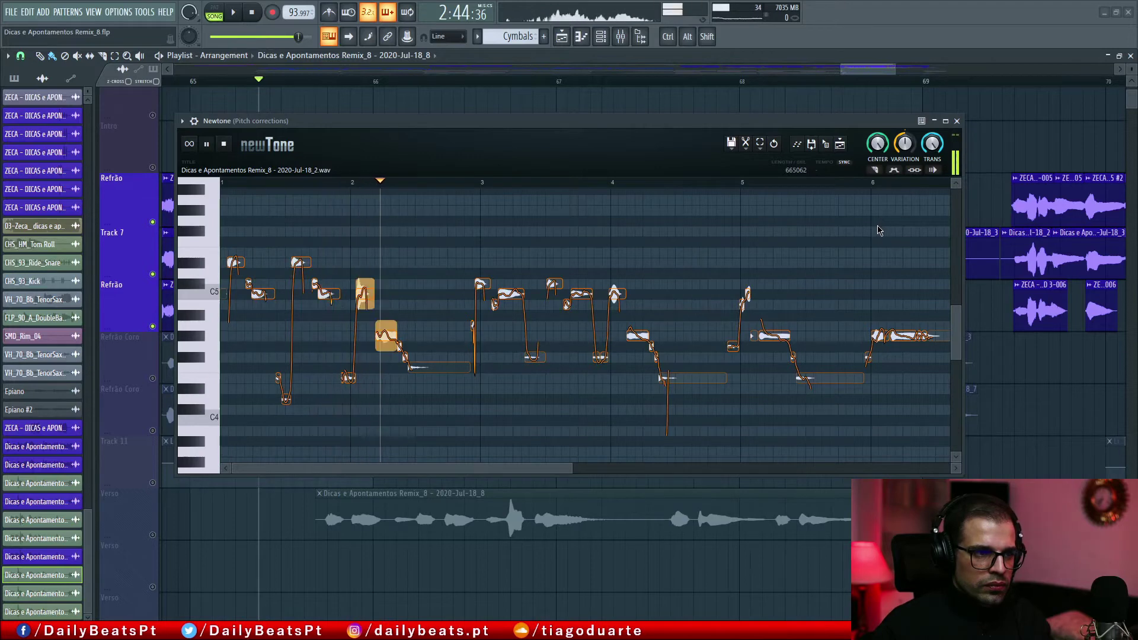
key(space)
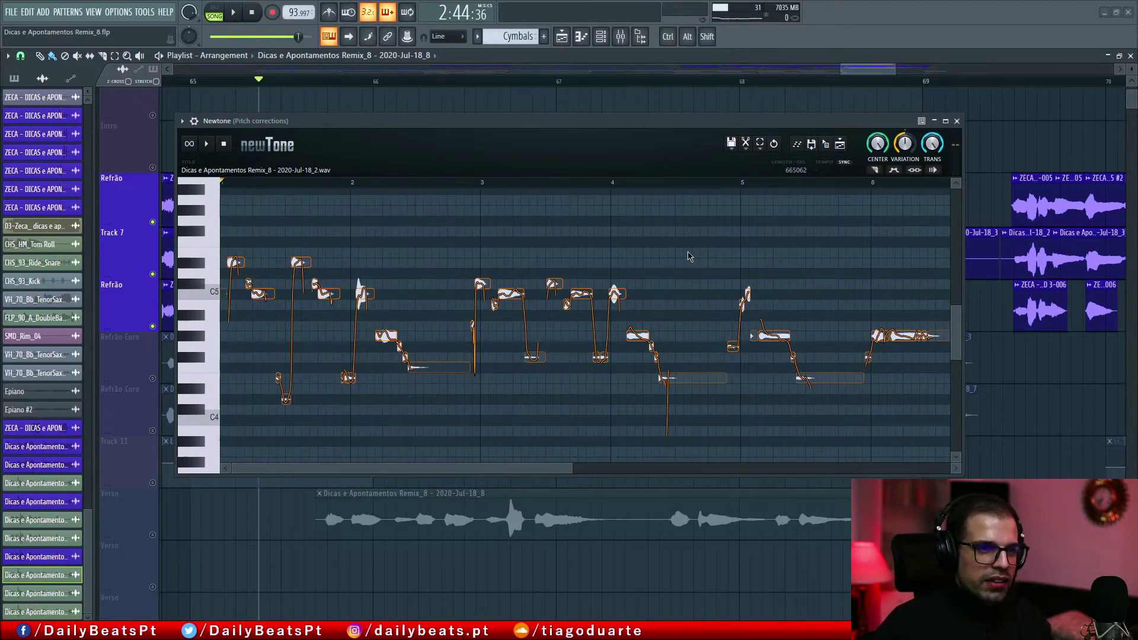
- Lower the vocal's Variation to about 55%, checking the pitch curves of the notes around bar 4
drag(905, 144, 905, 152)
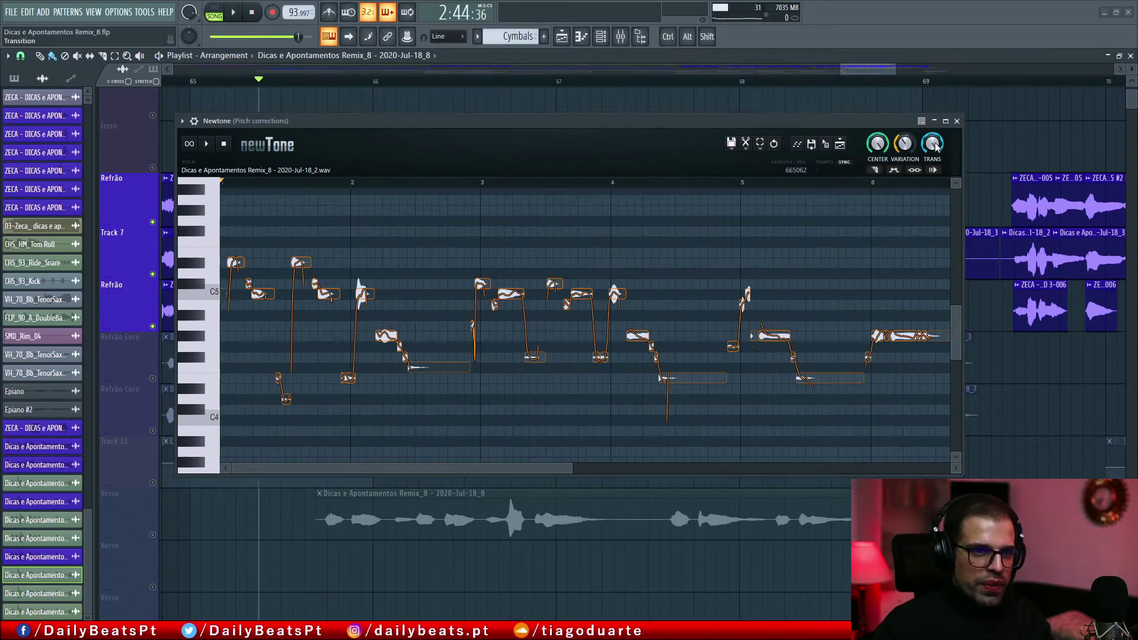
mouse_move(905, 145)
mouse_down()
mouse_move(905, 155)
mouse_move(904, 142)
mouse_up()
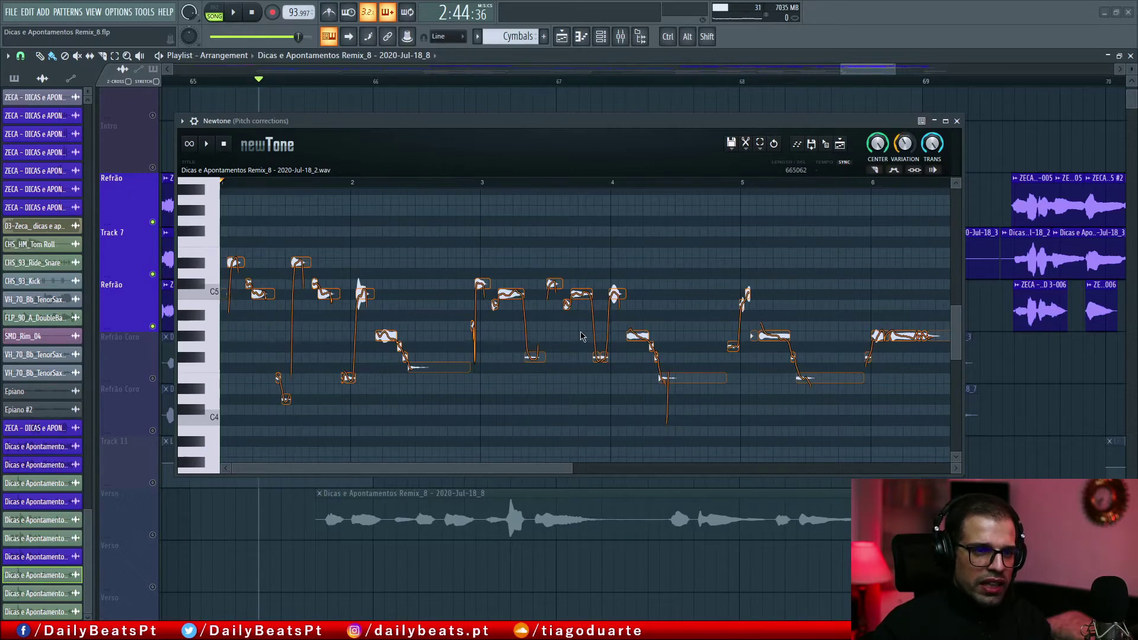
scroll(580, 335, up, 6)
scroll(630, 333, up, 2)
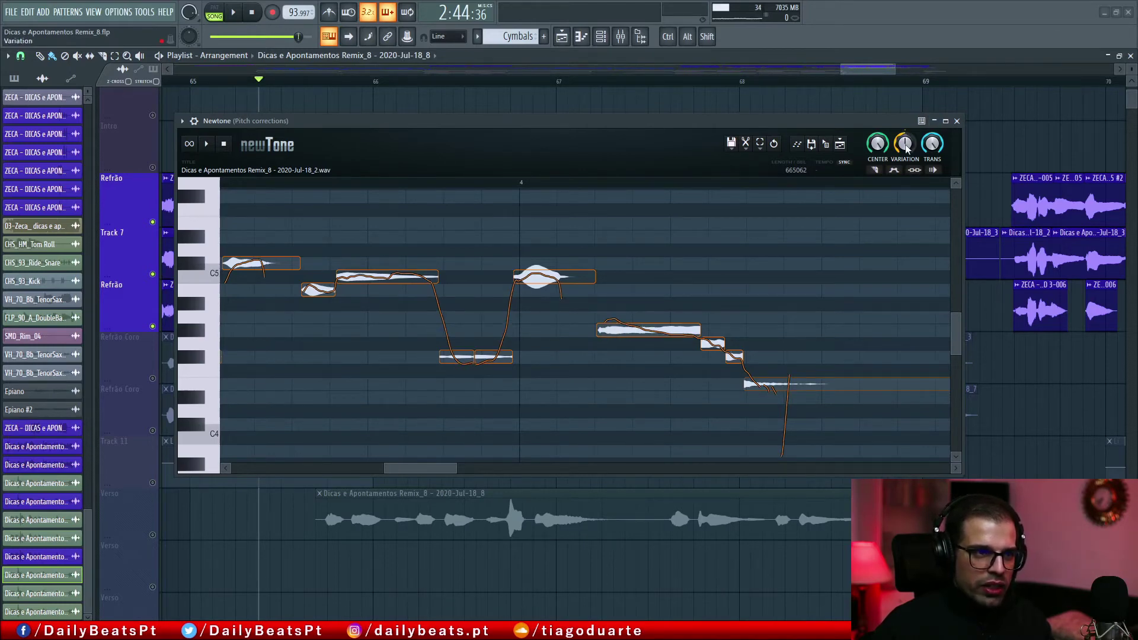
mouse_move(901, 152)
mouse_down()
mouse_move(901, 195)
mouse_move(901, 160)
mouse_up()
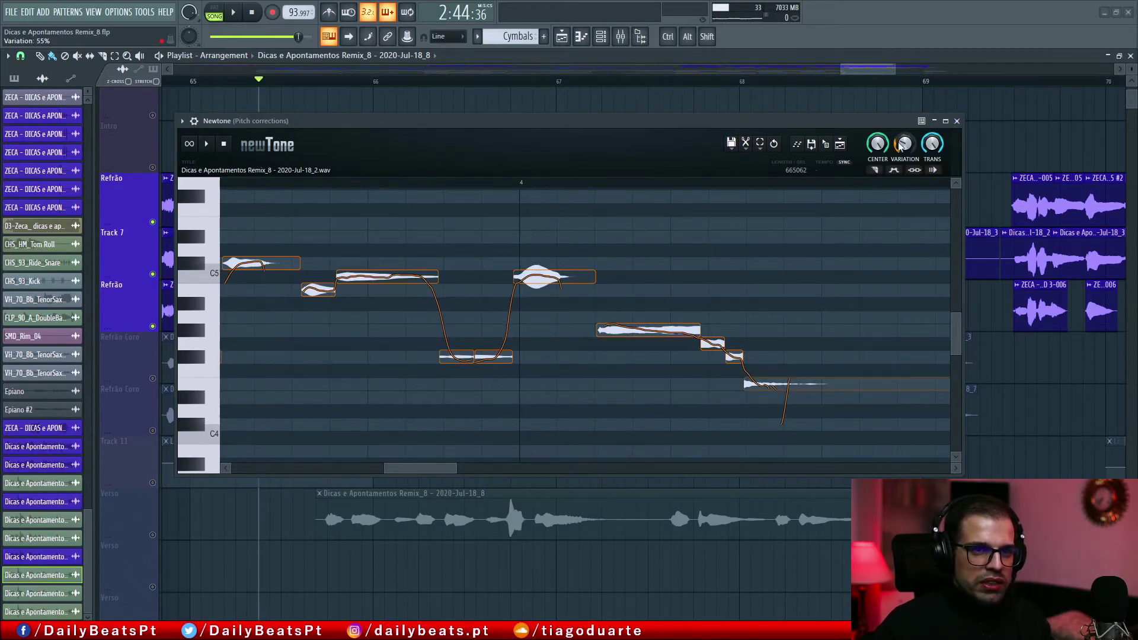
drag(901, 160, 901, 162)
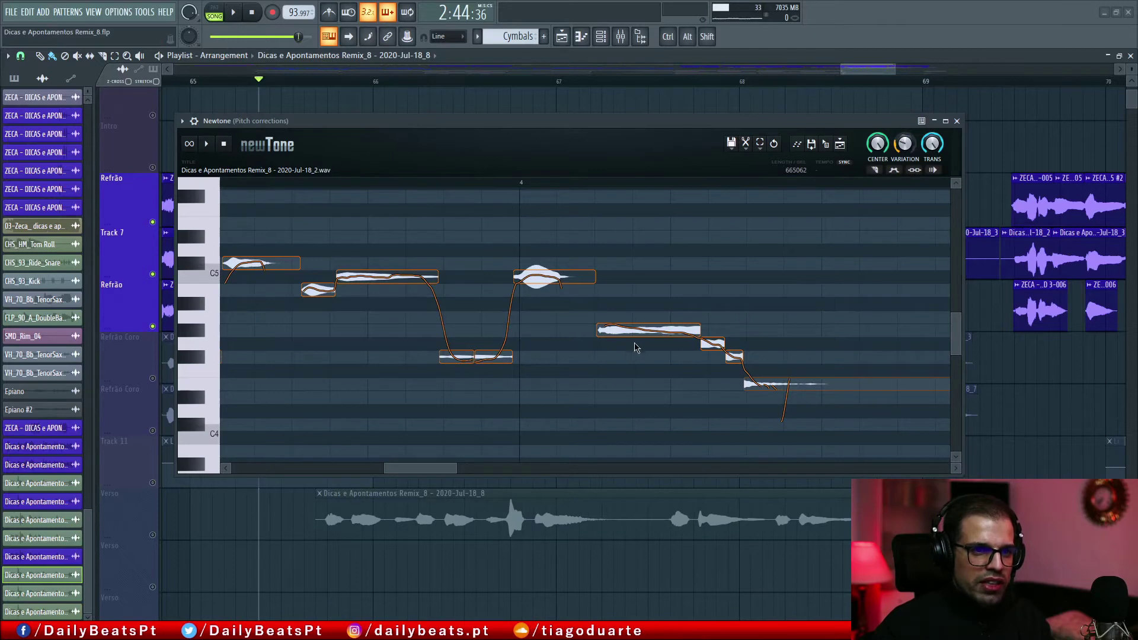
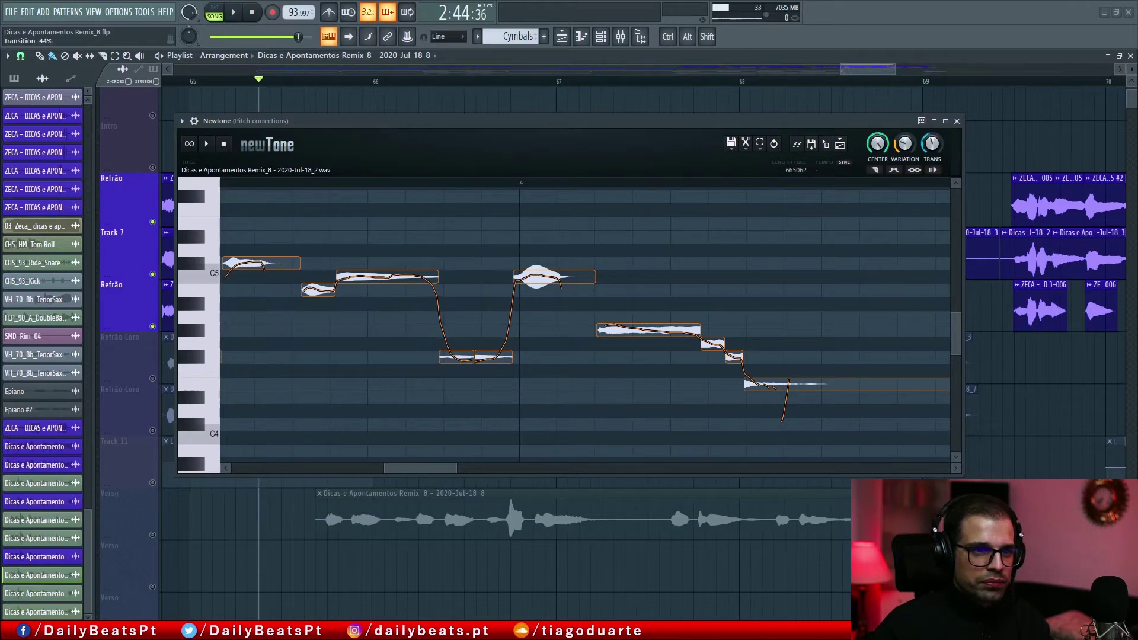
- Vary the vocal's Transition around 50% and compare the pitch curves between the notes around bars 3 and 4
drag(933, 143, 933, 132)
drag(448, 255, 883, 245)
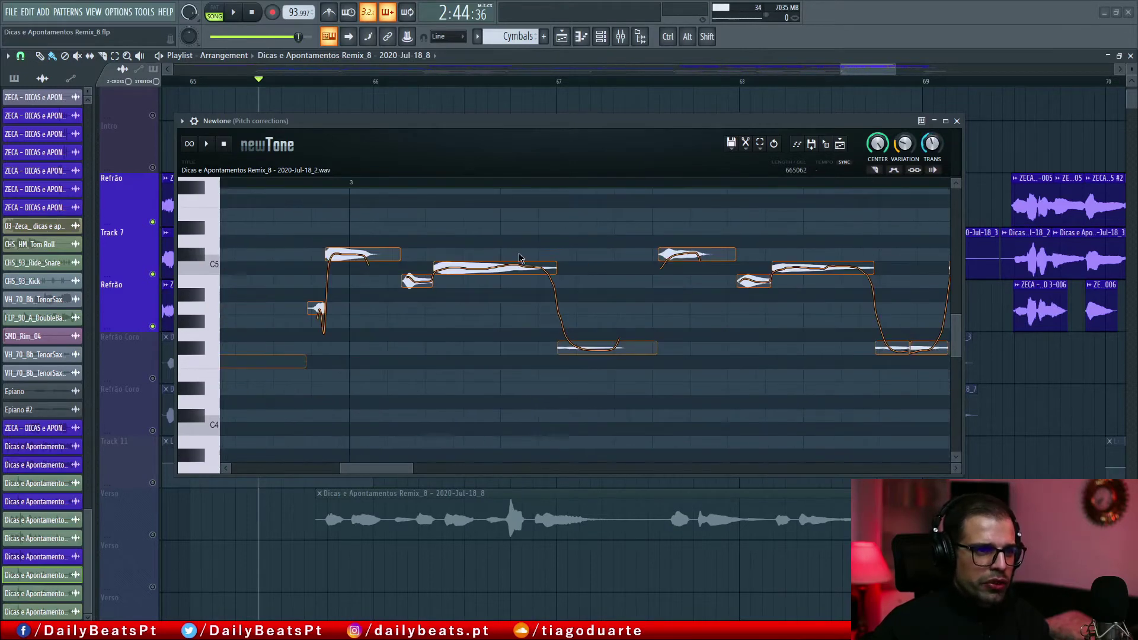
drag(487, 239, 676, 243)
mouse_move(932, 144)
mouse_down()
mouse_move(933, 178)
mouse_move(933, 160)
mouse_up()
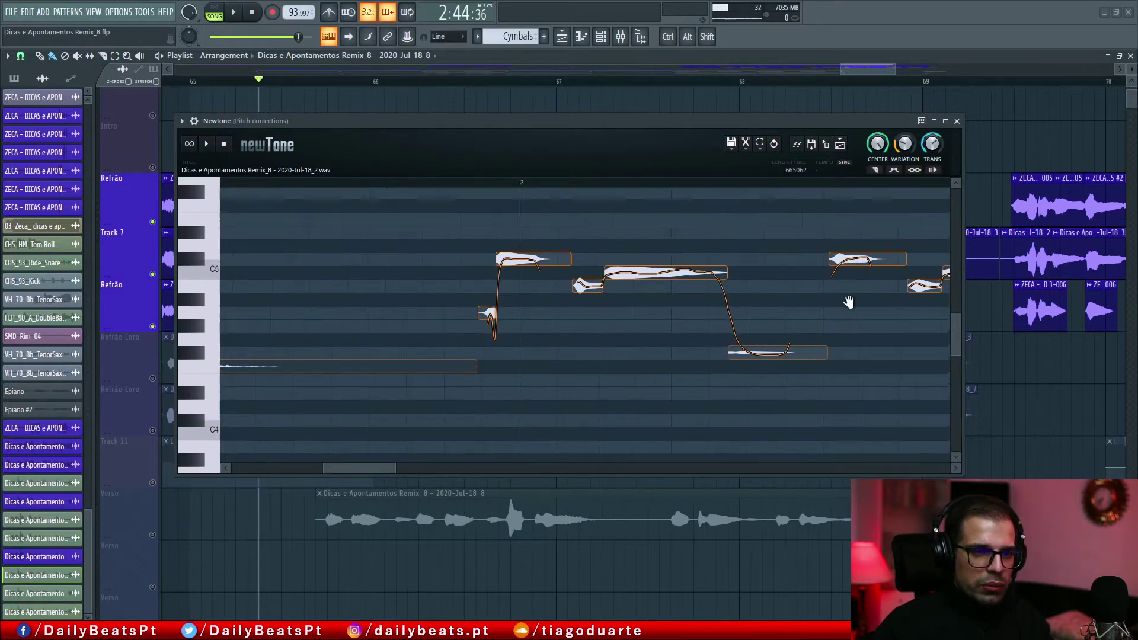
scroll(599, 256, right, 5)
mouse_move(932, 143)
mouse_down()
mouse_move(933, 121)
mouse_move(933, 151)
mouse_up()
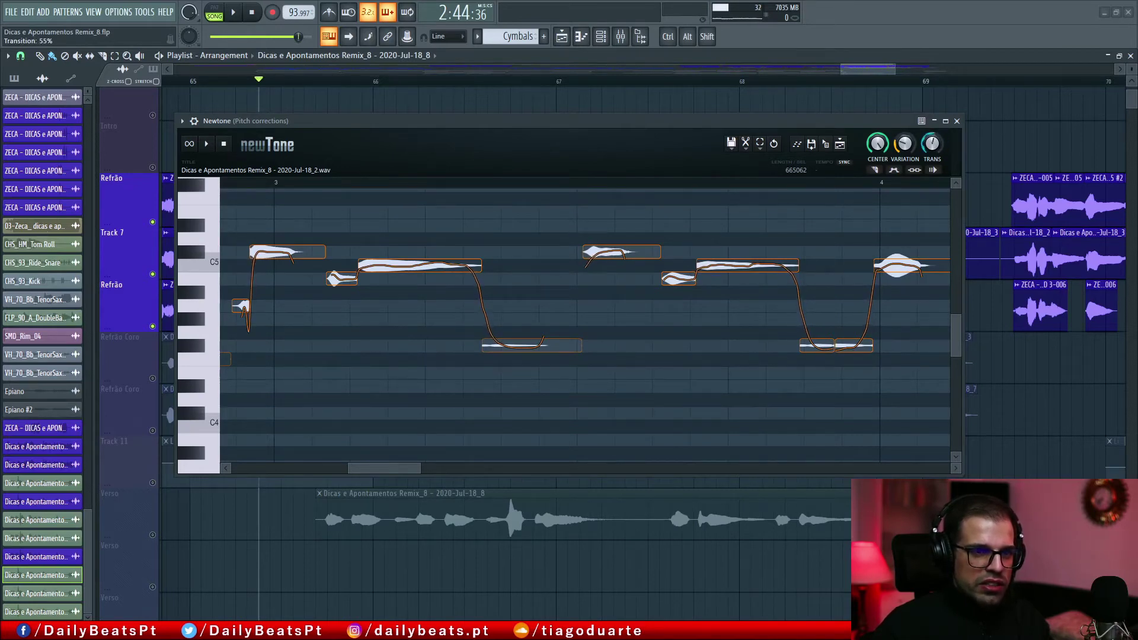
- Compare low and high Transition on the two adjoining notes before bar 2, ending with a high Transition setting
scroll(680, 296, down, 4)
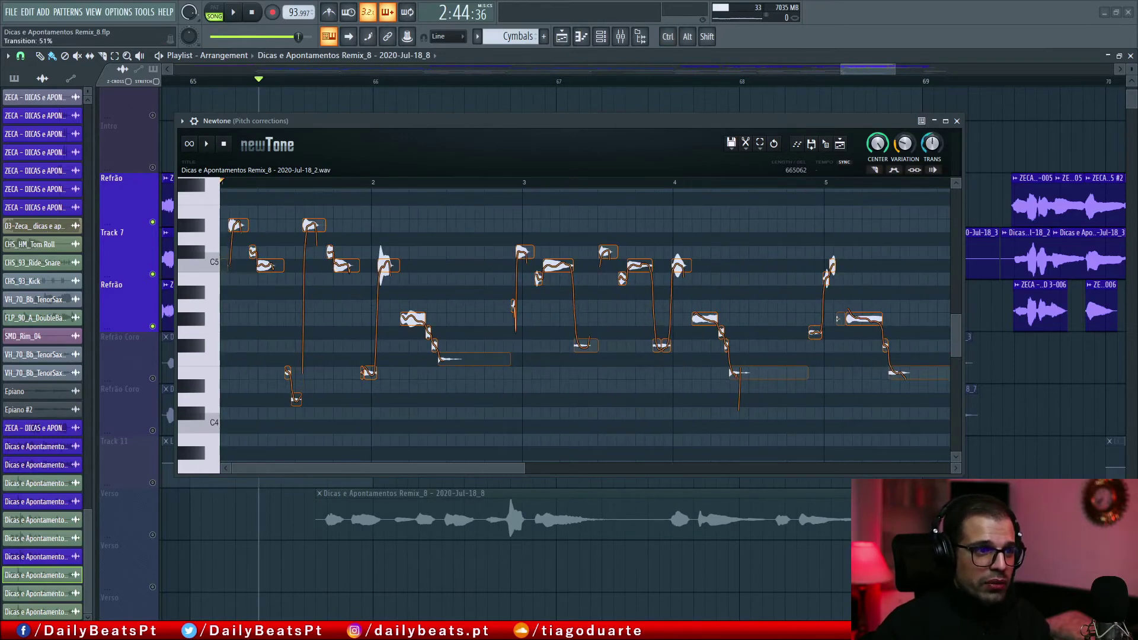
scroll(265, 278, up, 3)
scroll(265, 279, up, 6)
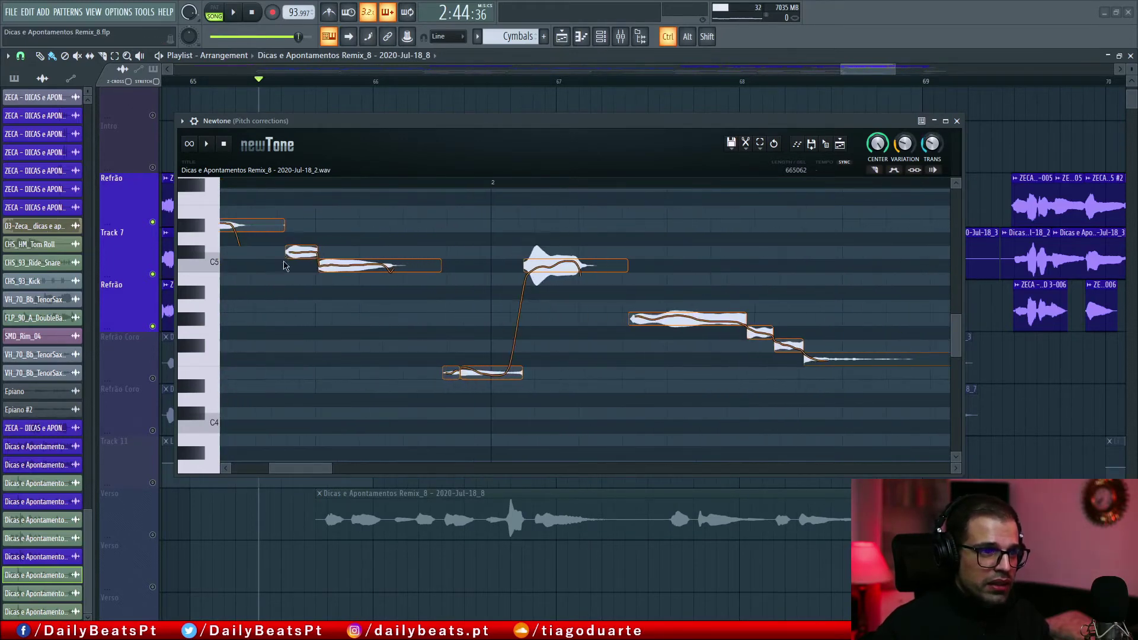
scroll(444, 291, up, 5)
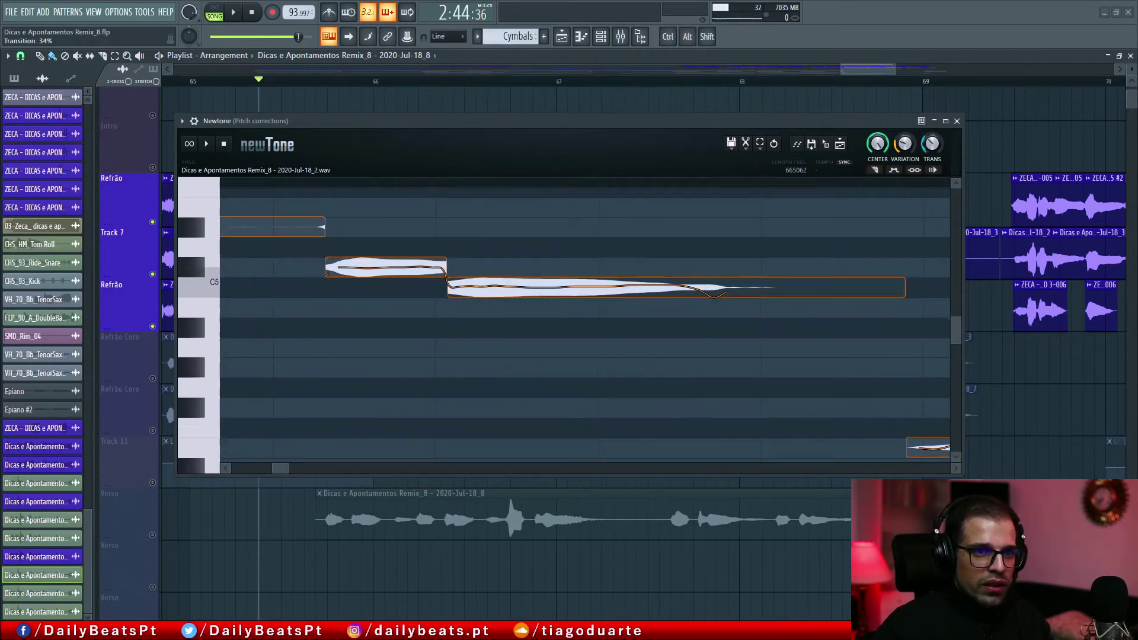
drag(448, 283, 522, 283)
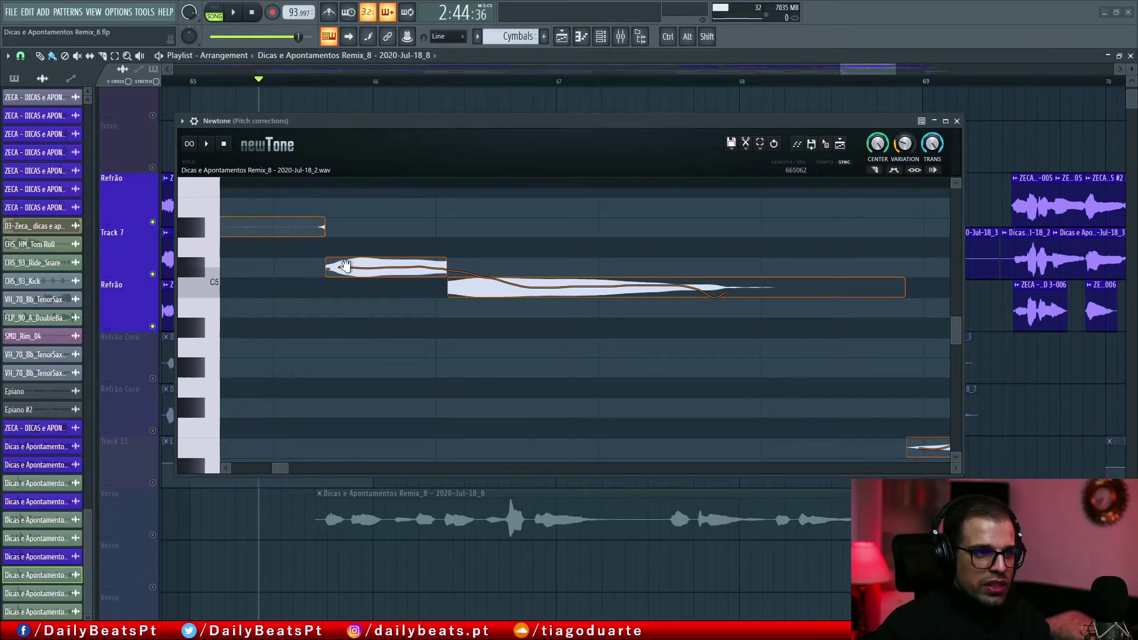
drag(538, 288, 480, 287)
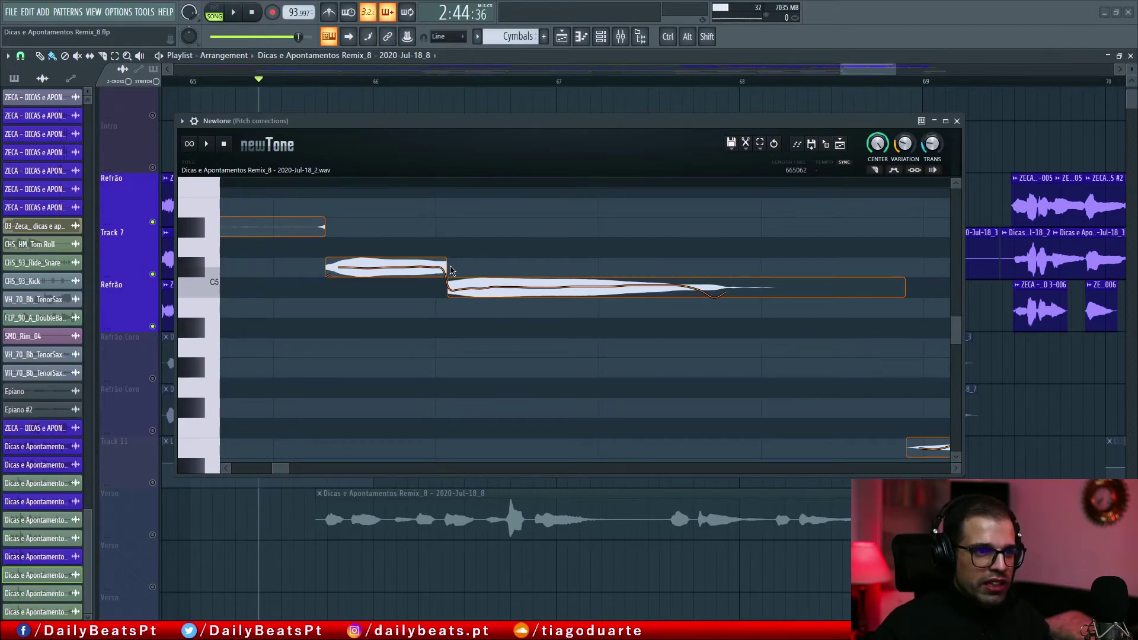
drag(934, 148, 933, 107)
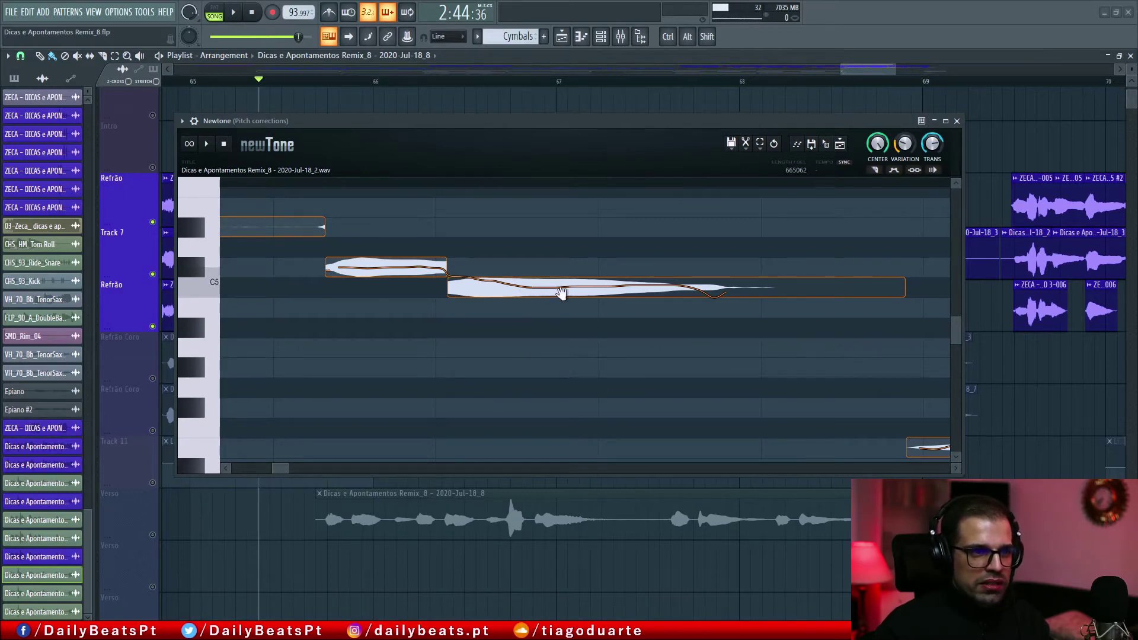
- Close this vocal's editor and open the fourth Newtone on the Pitch corrections mixer track, widening its window to show bars 2 and 3
scroll(689, 290, down, 8)
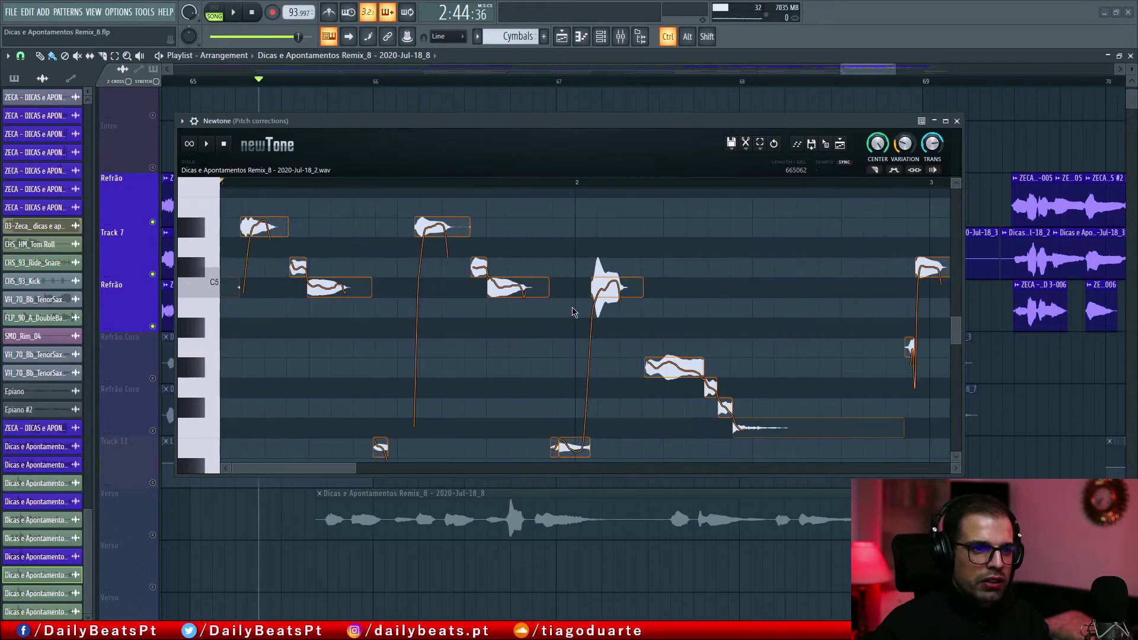
scroll(686, 329, down, 2)
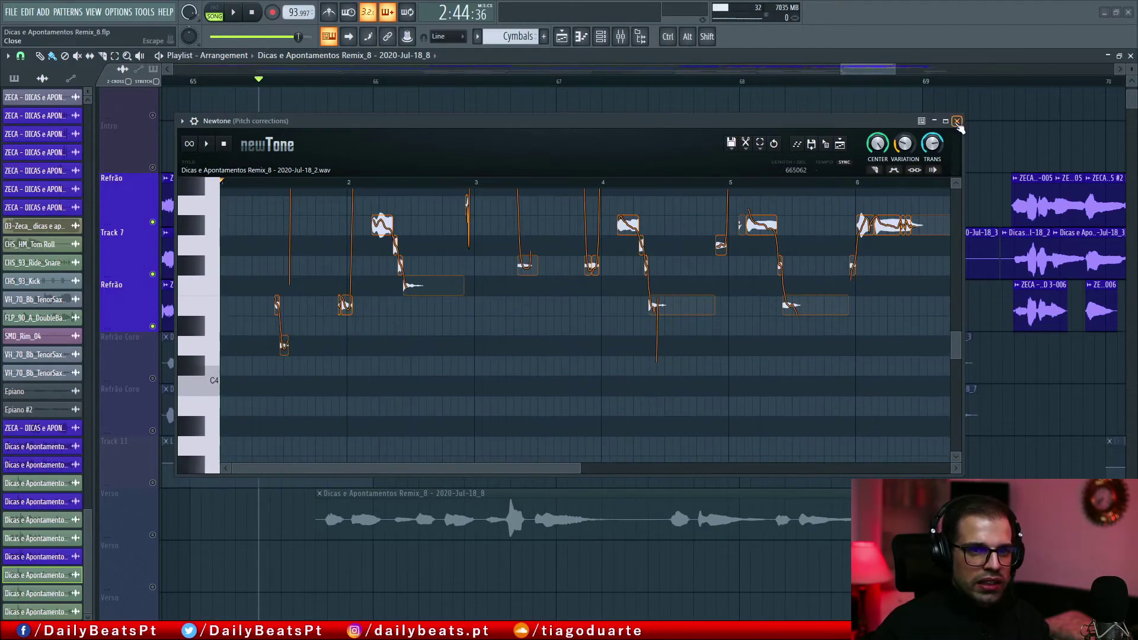
click(957, 121)
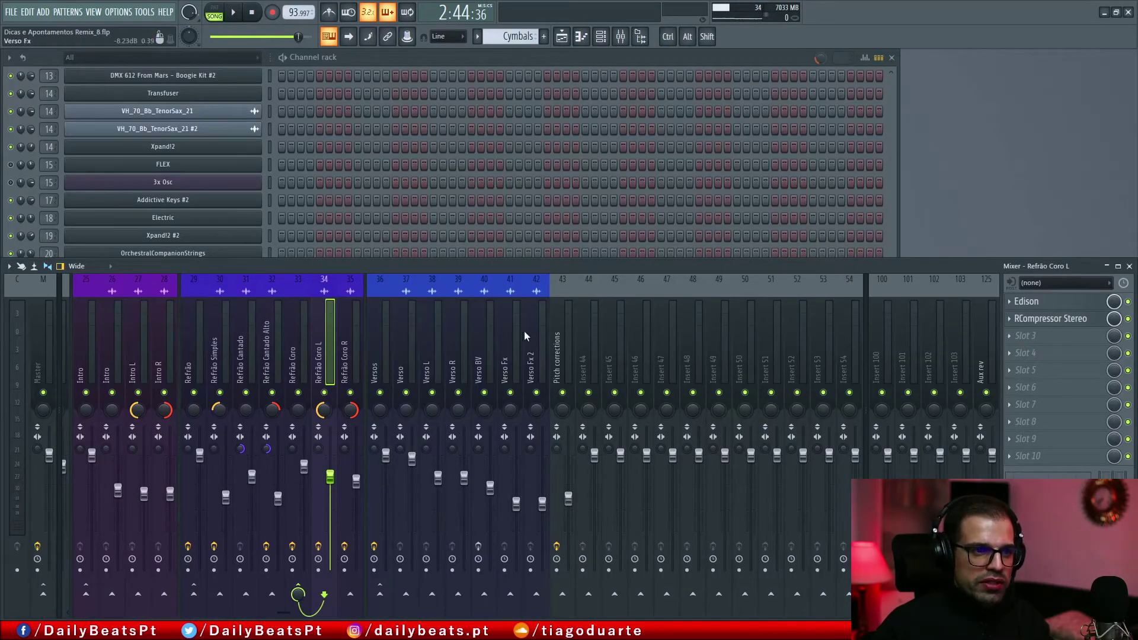
click(567, 347)
click(1045, 358)
scroll(116, 321, up, 10)
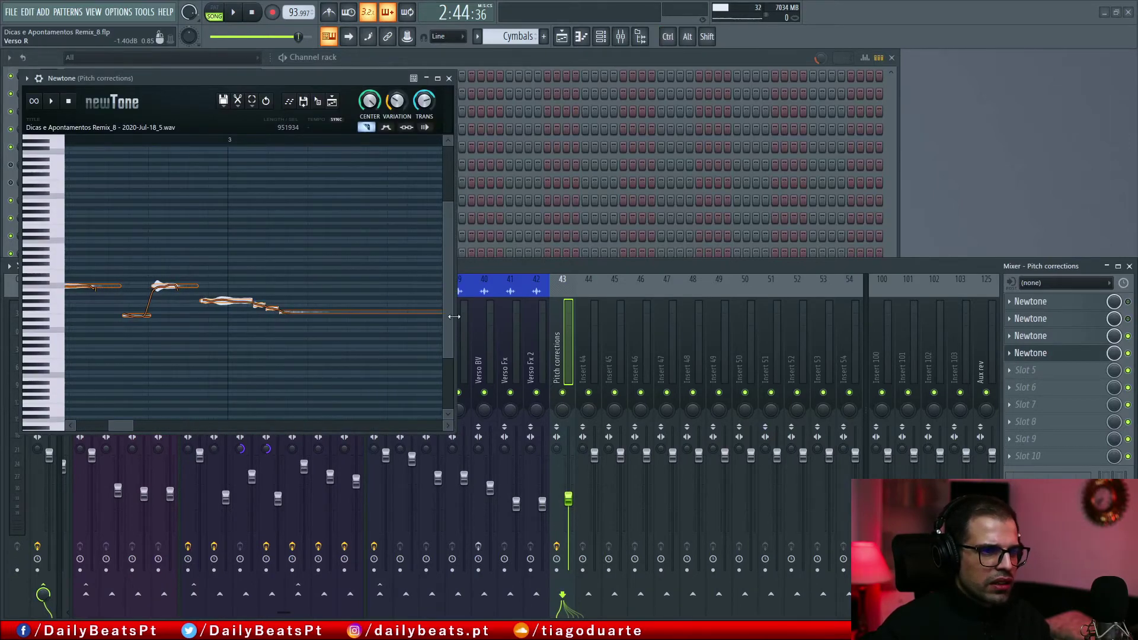
drag(456, 332, 891, 332)
scroll(363, 325, up, 3)
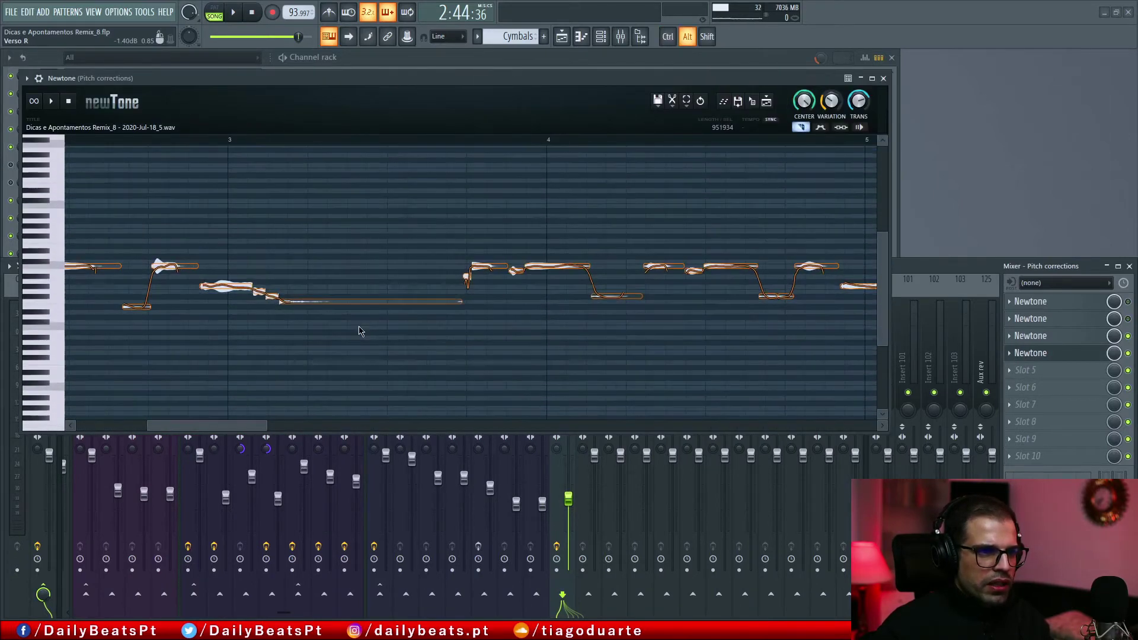
scroll(363, 325, up, 6)
drag(352, 237, 776, 281)
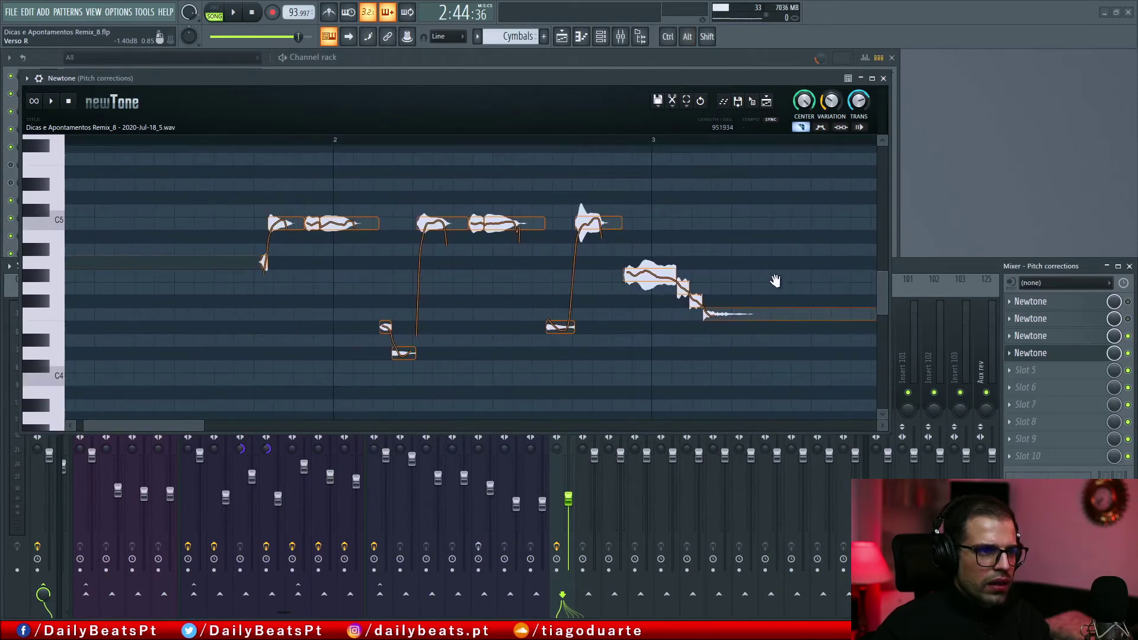
- Play the Remix_8 vocal ending in _5 from before bar 2 and stop it just after bar 5
click(216, 145)
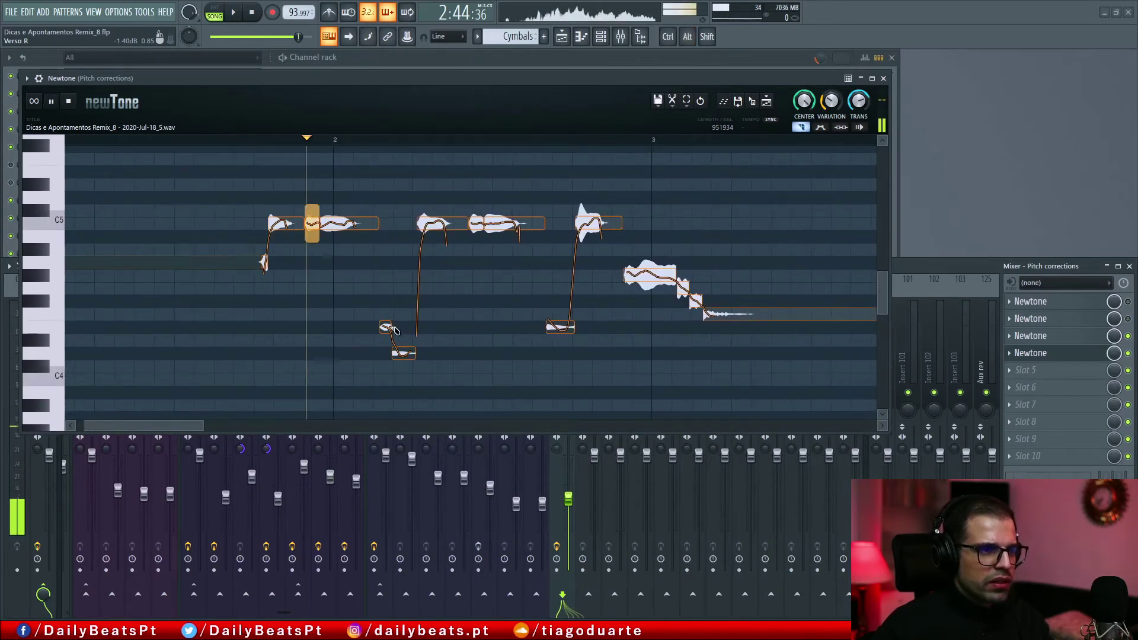
drag(463, 284, 279, 285)
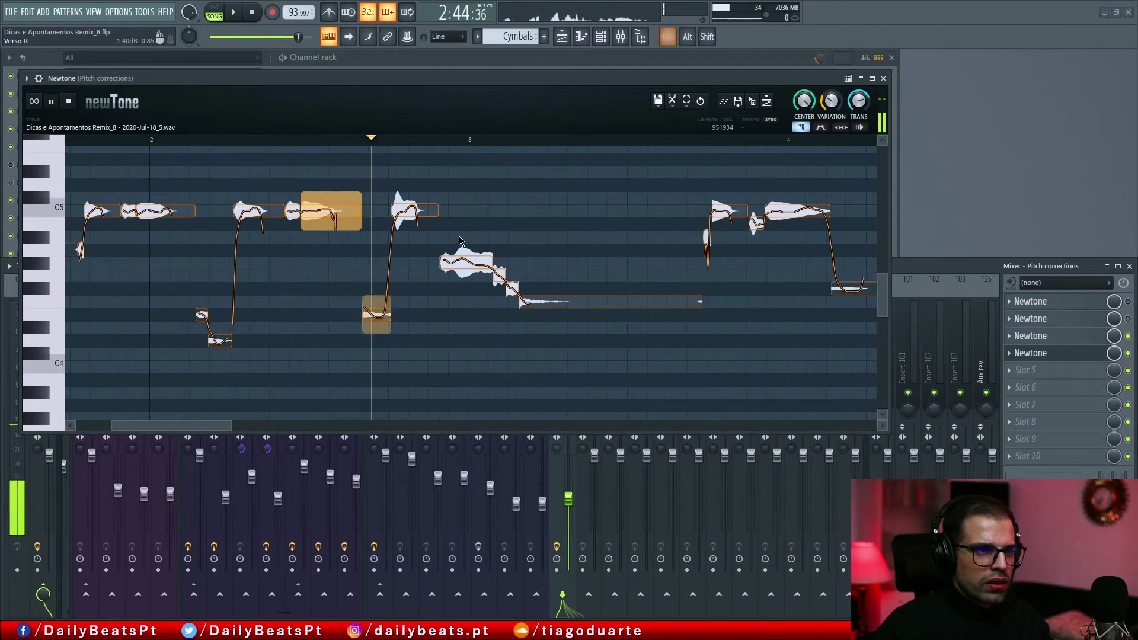
scroll(460, 243, down, 4)
drag(490, 240, 355, 250)
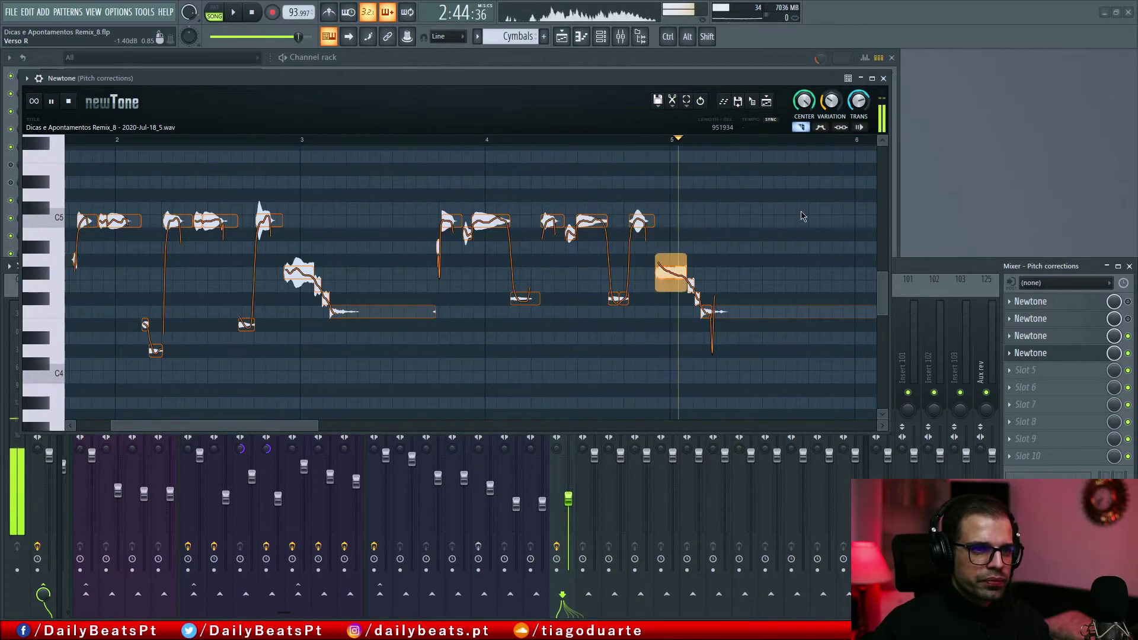
key(space)
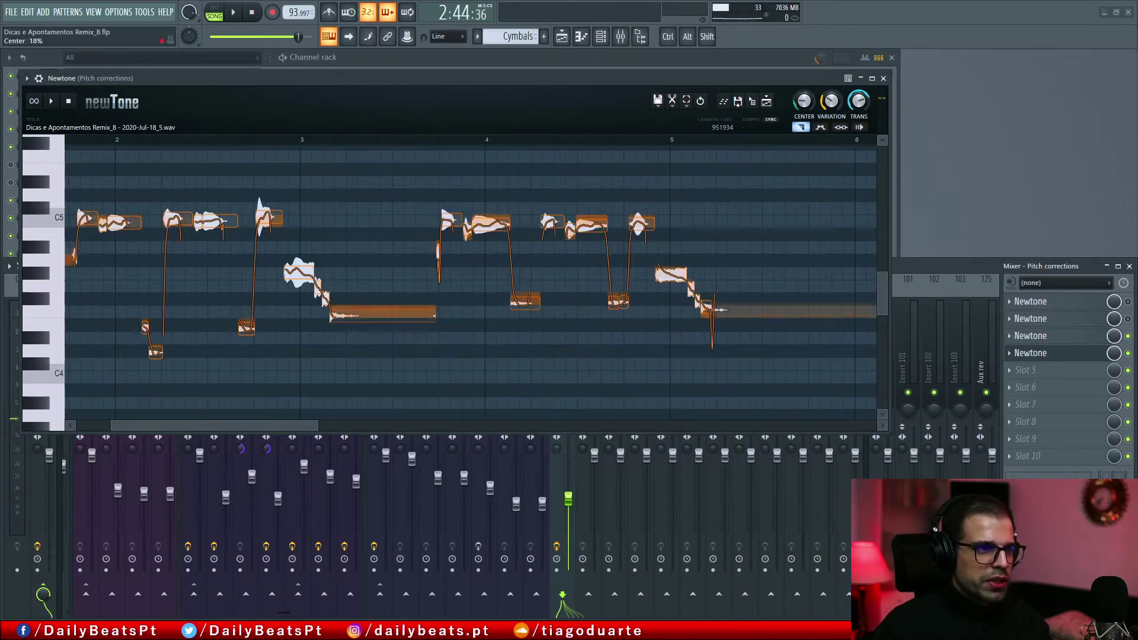
- Compare the vocal's notes with Center at its minimum and back at 100%
key(ctrl+a)
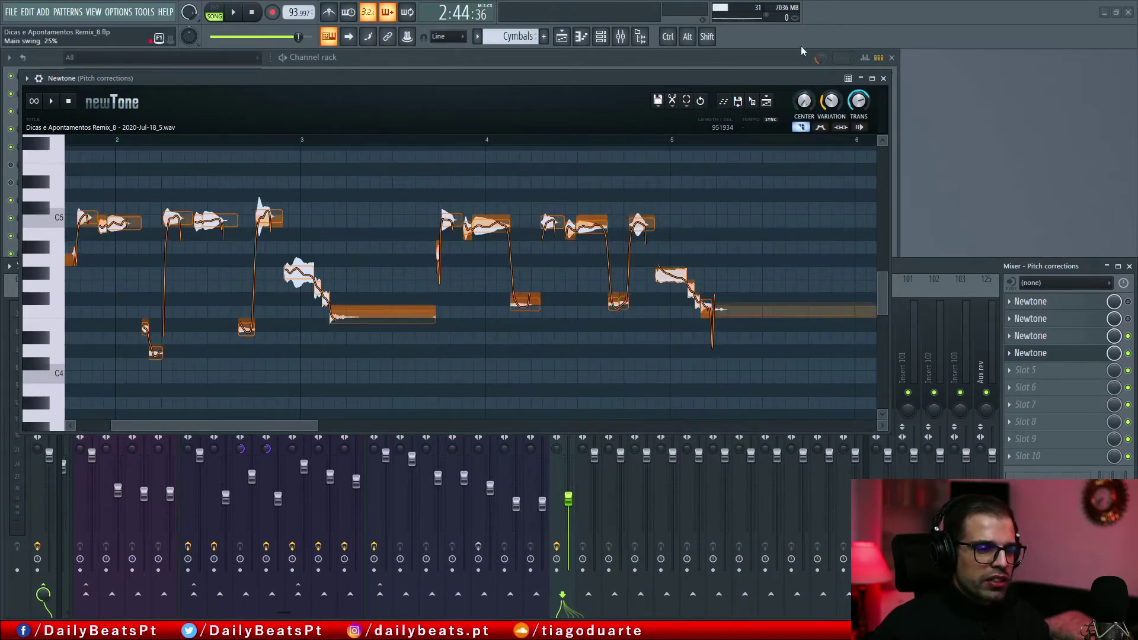
drag(486, 217, 558, 215)
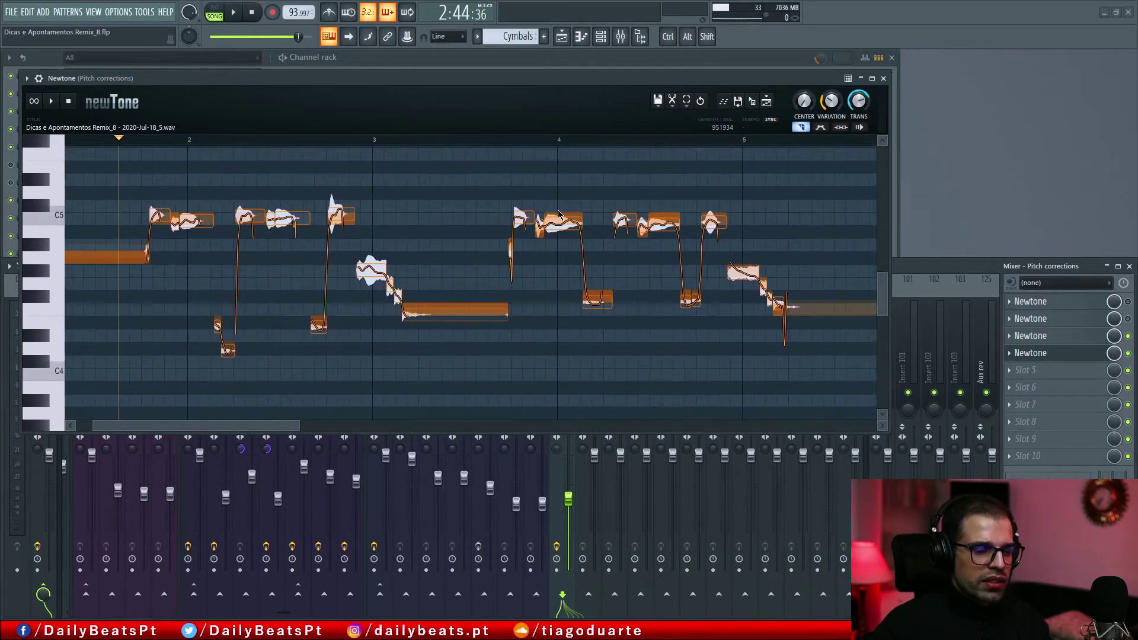
drag(804, 106, 804, 71)
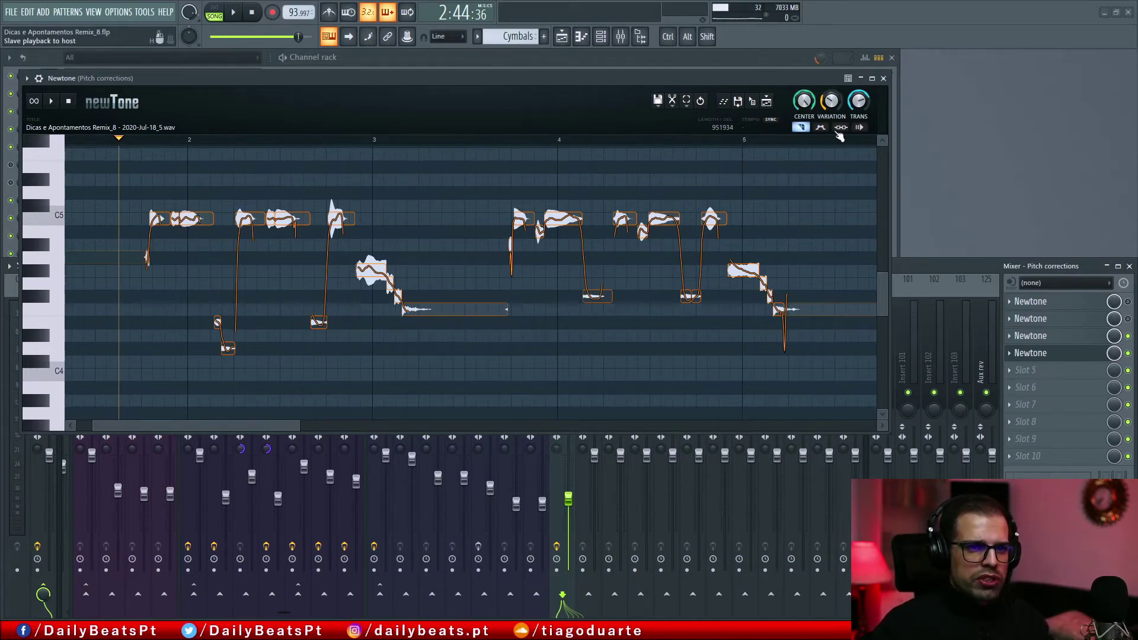
- Play the vocal with the scale set to C major and Center at 100%, and restore the F minor scale
click(672, 107)
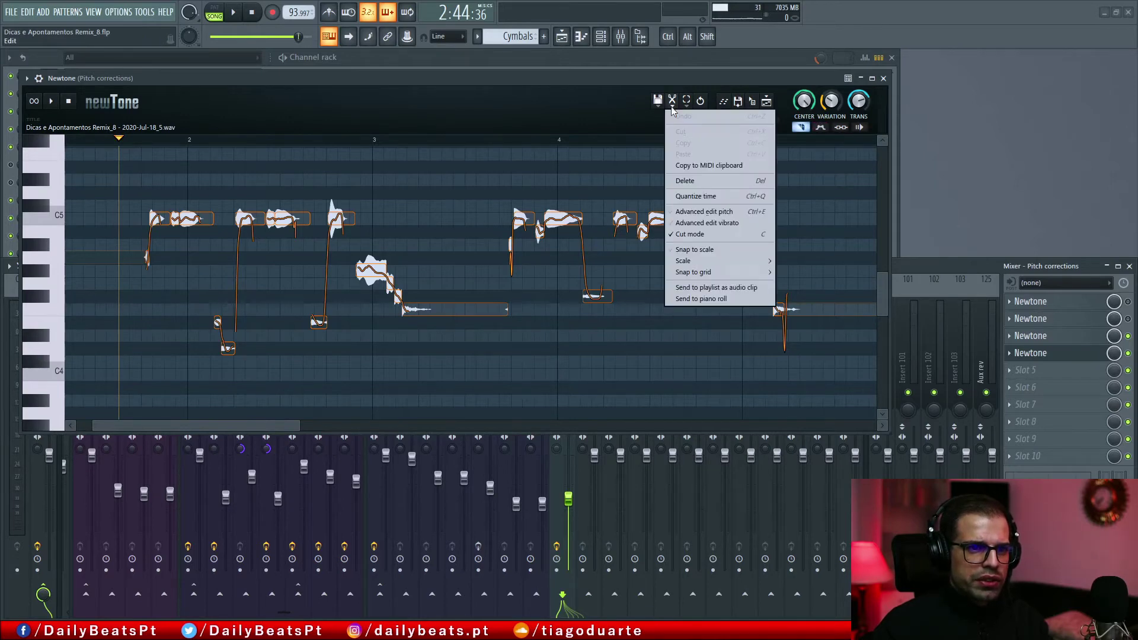
mouse_move(724, 261)
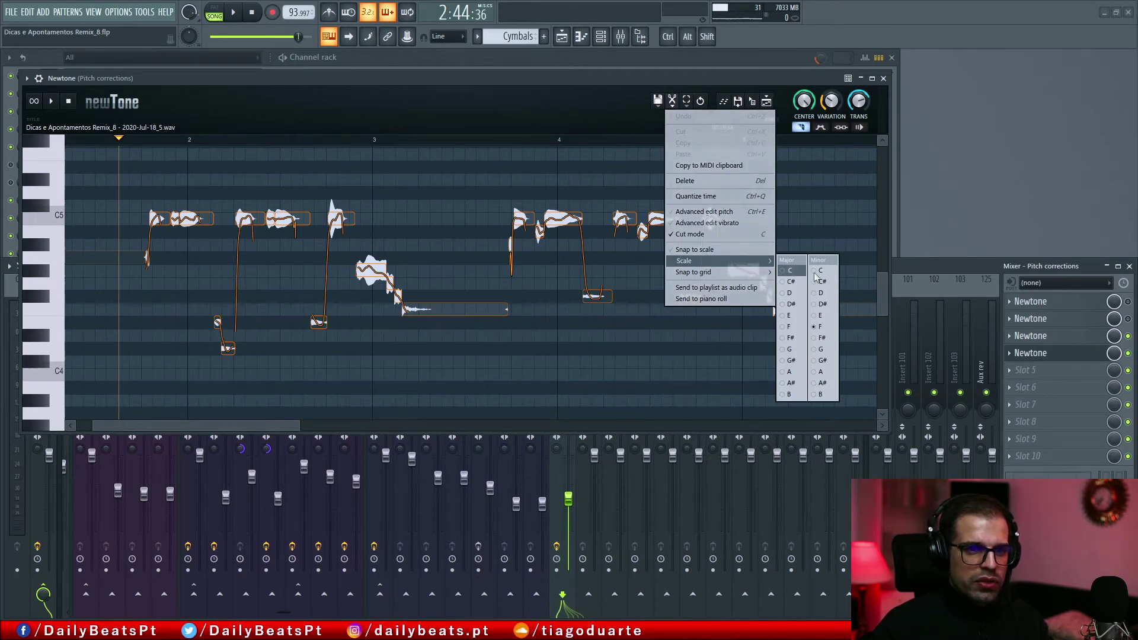
click(789, 272)
drag(804, 101, 803, 77)
key(space)
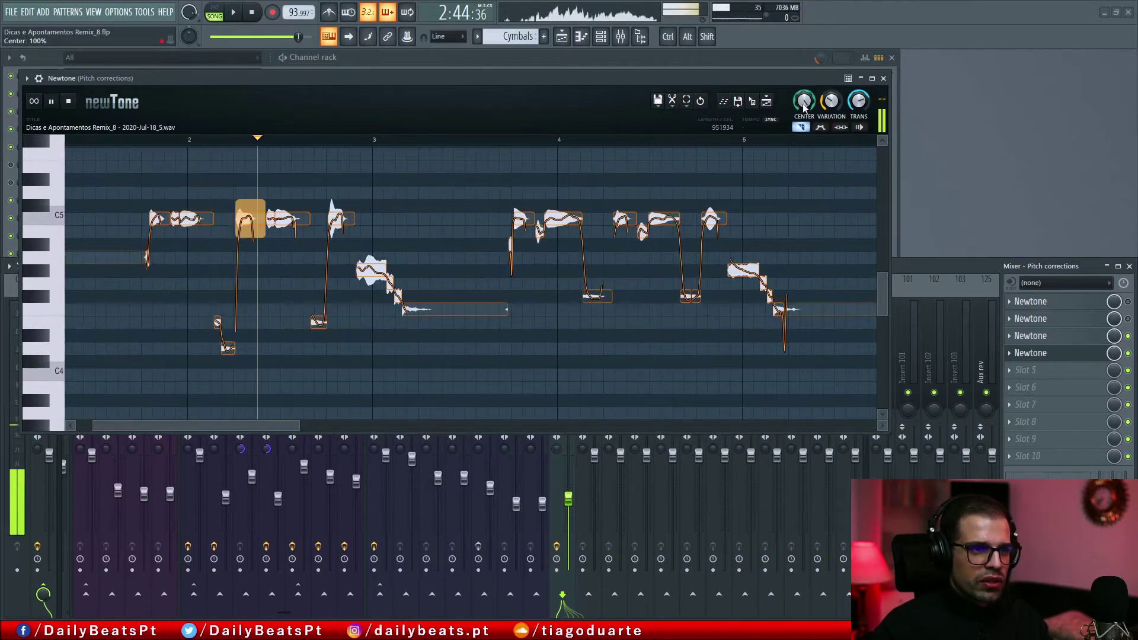
key(space)
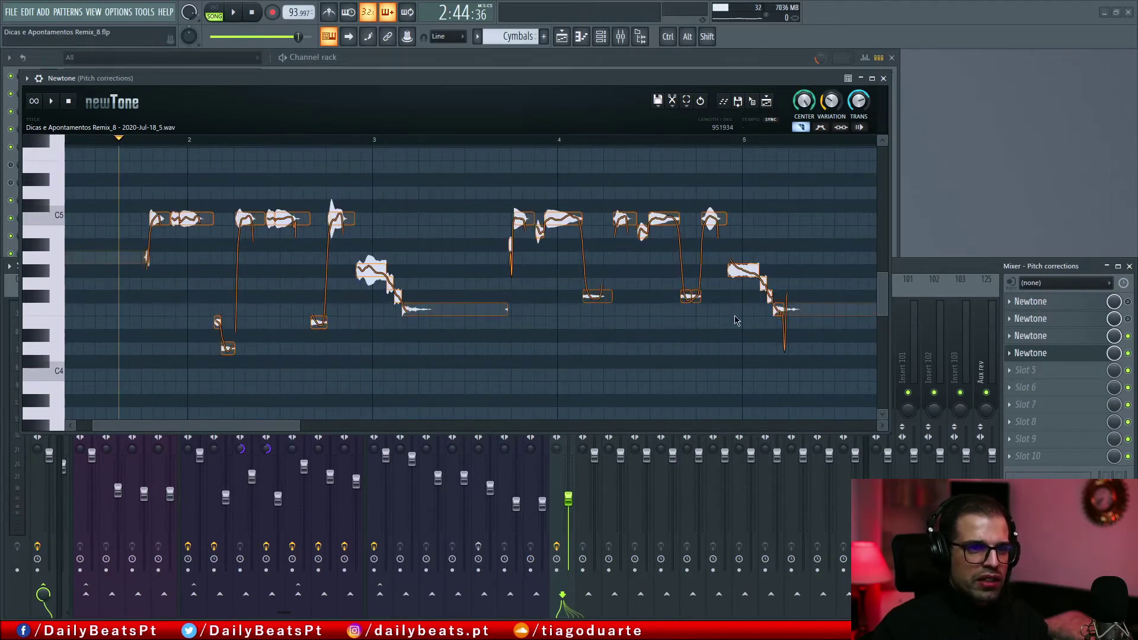
click(674, 103)
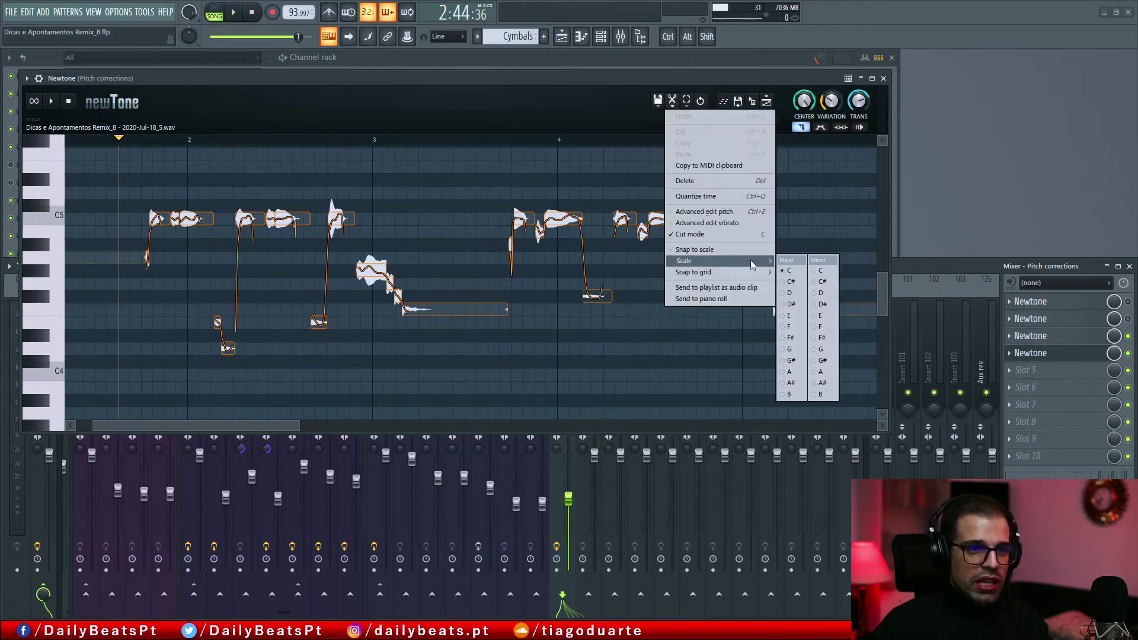
click(823, 329)
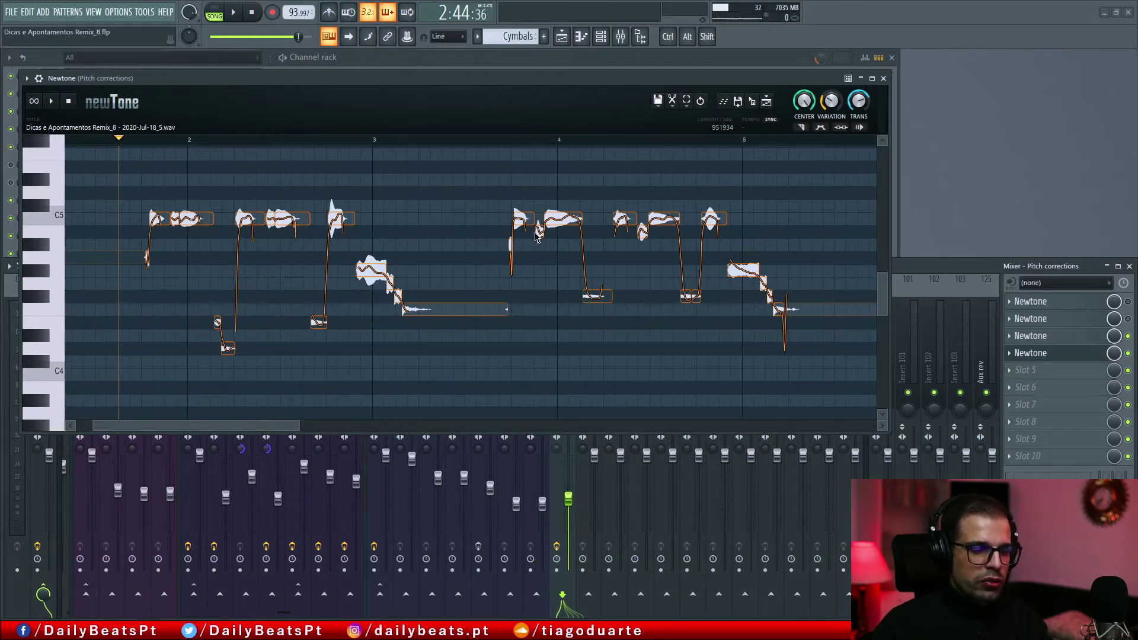
- Play the vocal from just before bar 2 to bar 3, and try higher and lower Variation on its notes
click(333, 184)
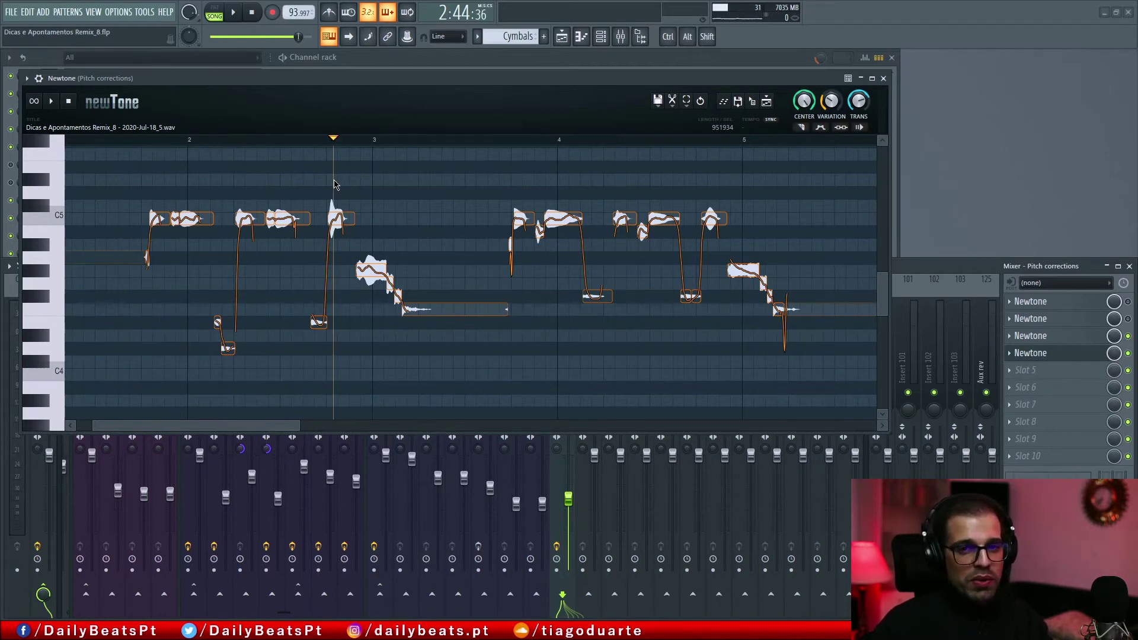
click(137, 147)
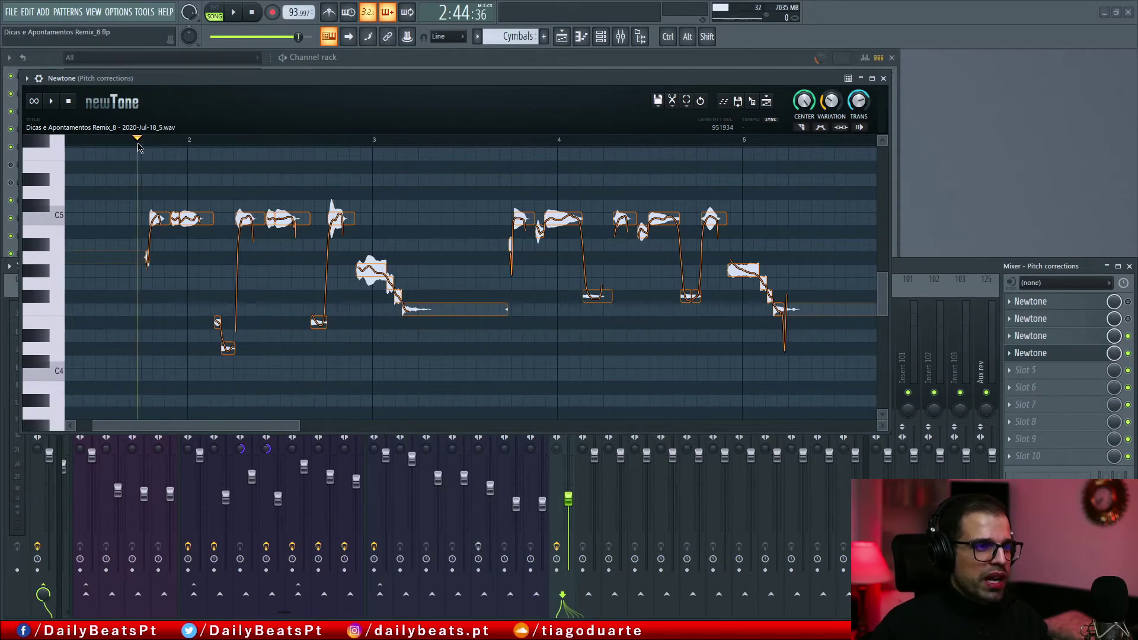
key(space)
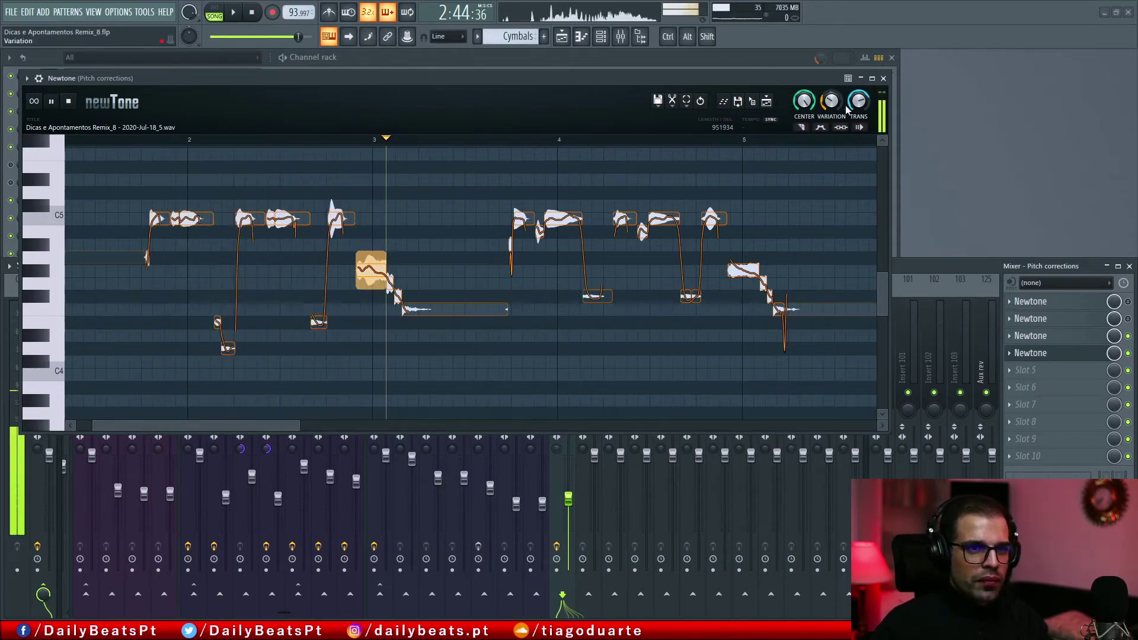
key(space)
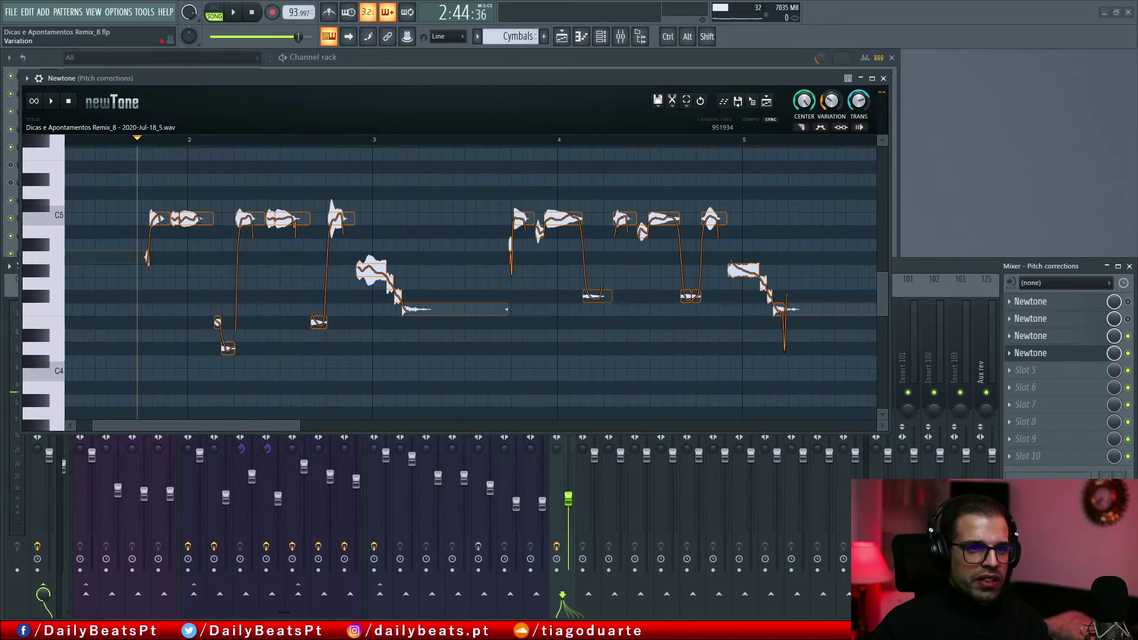
drag(831, 101, 831, 65)
drag(831, 101, 831, 142)
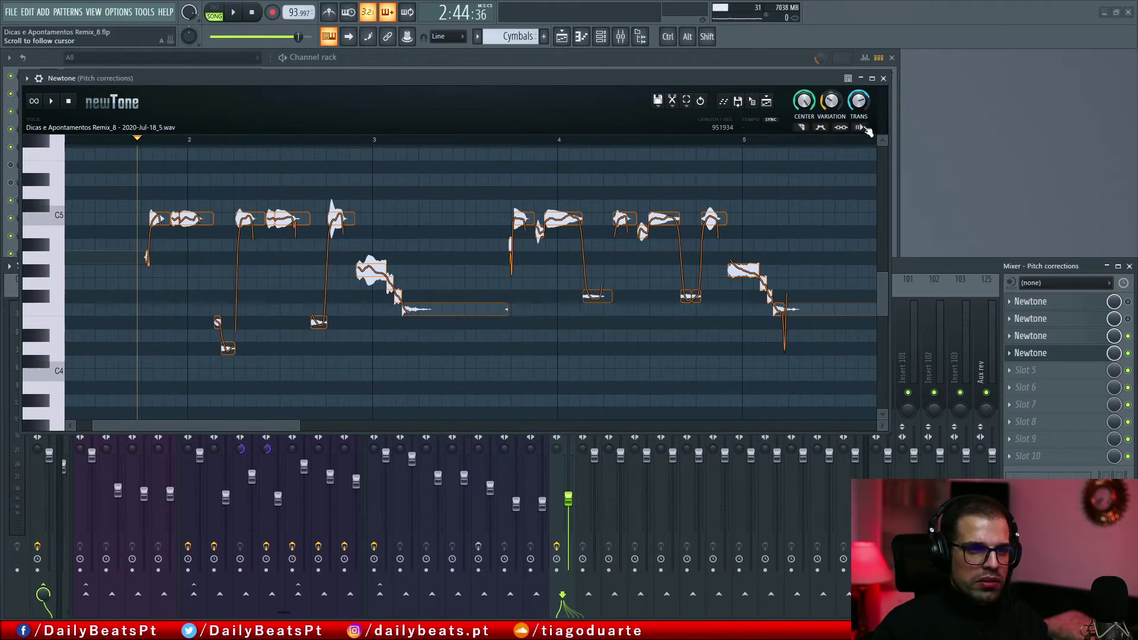
- Close this editor and open the second Newtone on the Pitch corrections track, widening its window and bringing the vocal's notes into view
click(883, 79)
click(1034, 319)
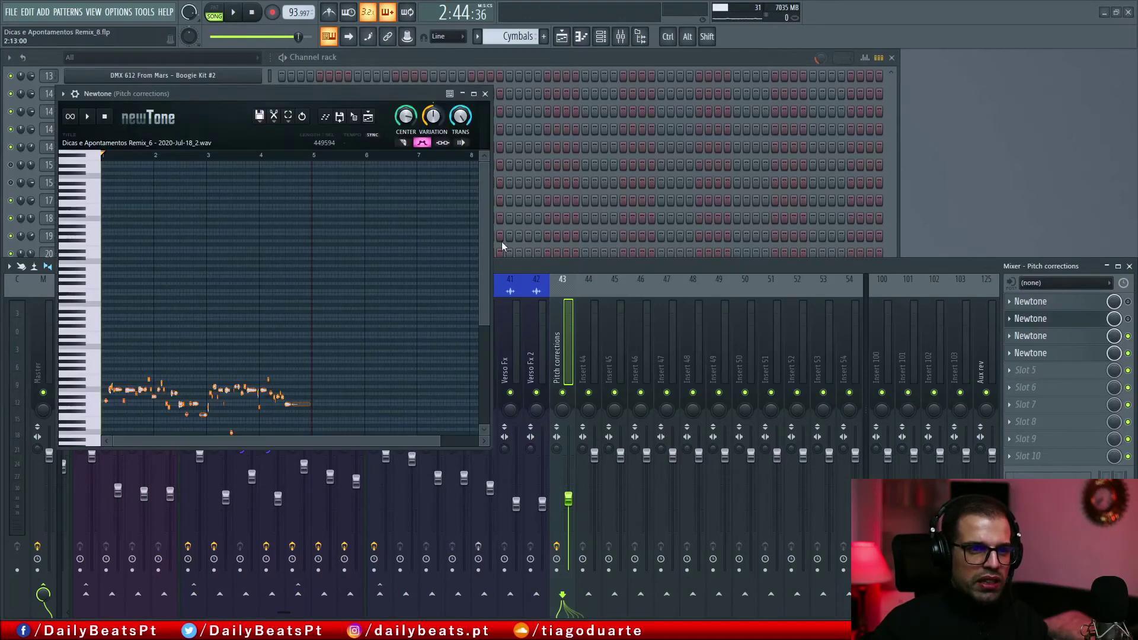
drag(491, 393, 759, 362)
drag(155, 320, 341, 201)
alt+scroll(149, 287, up, 8)
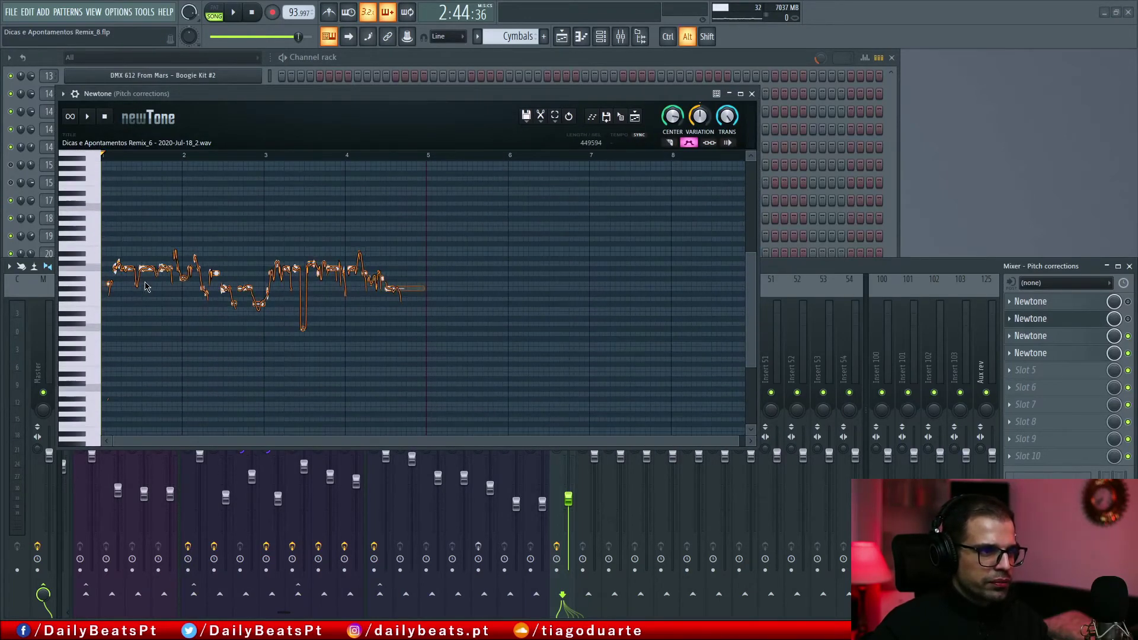
- Enable the second Newtone on the Pitch corrections track, play its vocal from the start and examine the notes
scroll(149, 287, up, 10)
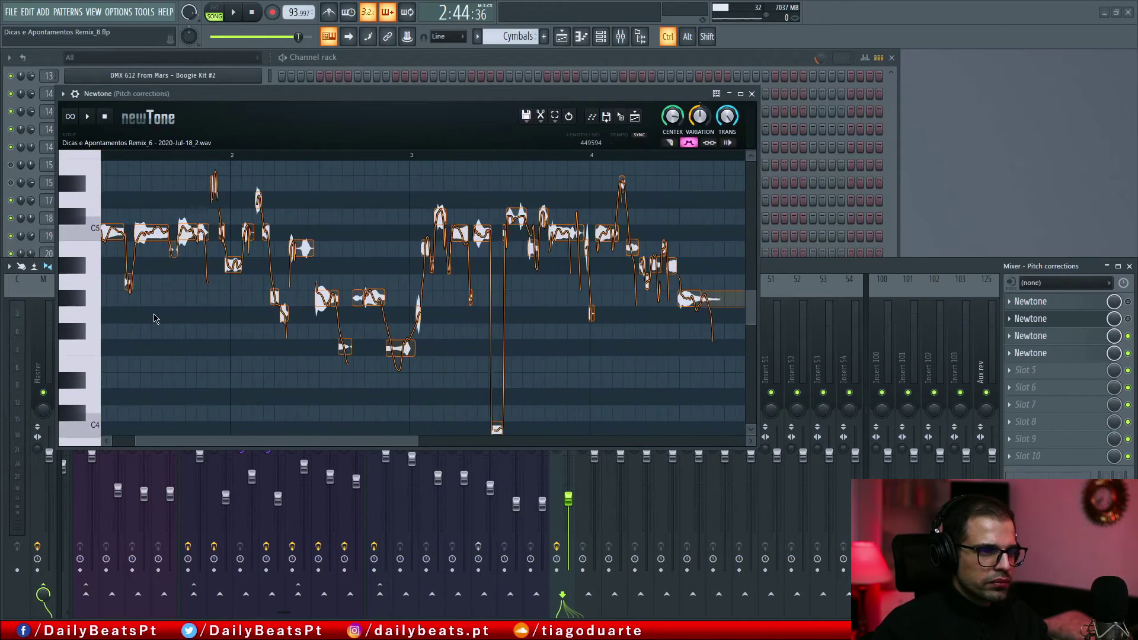
drag(523, 319, 546, 326)
click(1128, 319)
click(102, 155)
key(space)
scroll(223, 208, down, 4)
scroll(239, 217, up, 3)
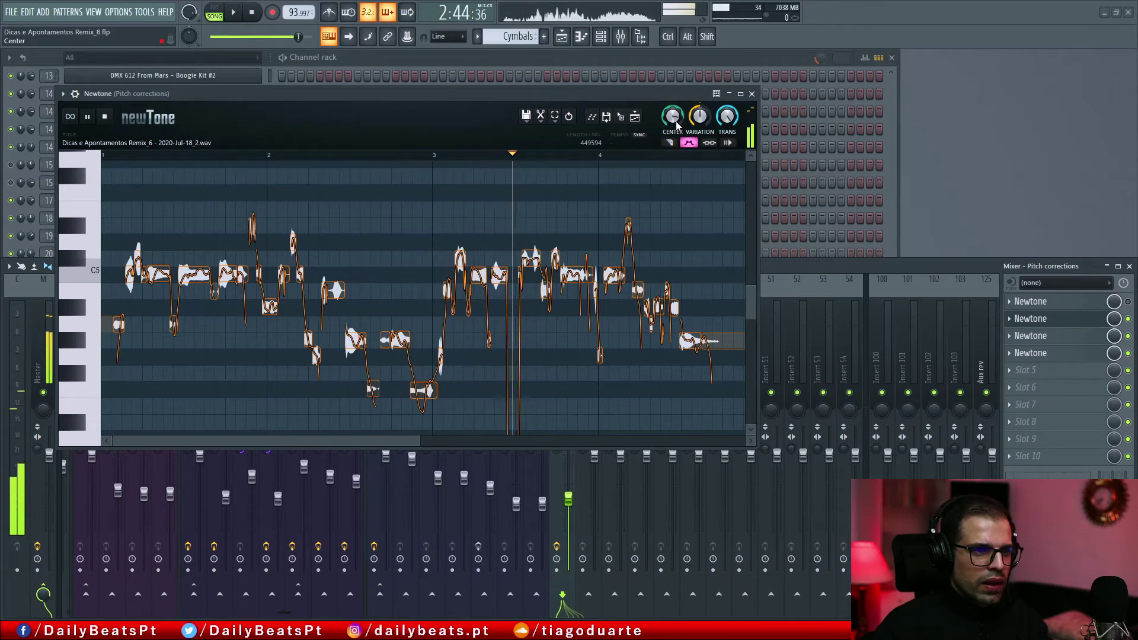
scroll(569, 255, down, 8)
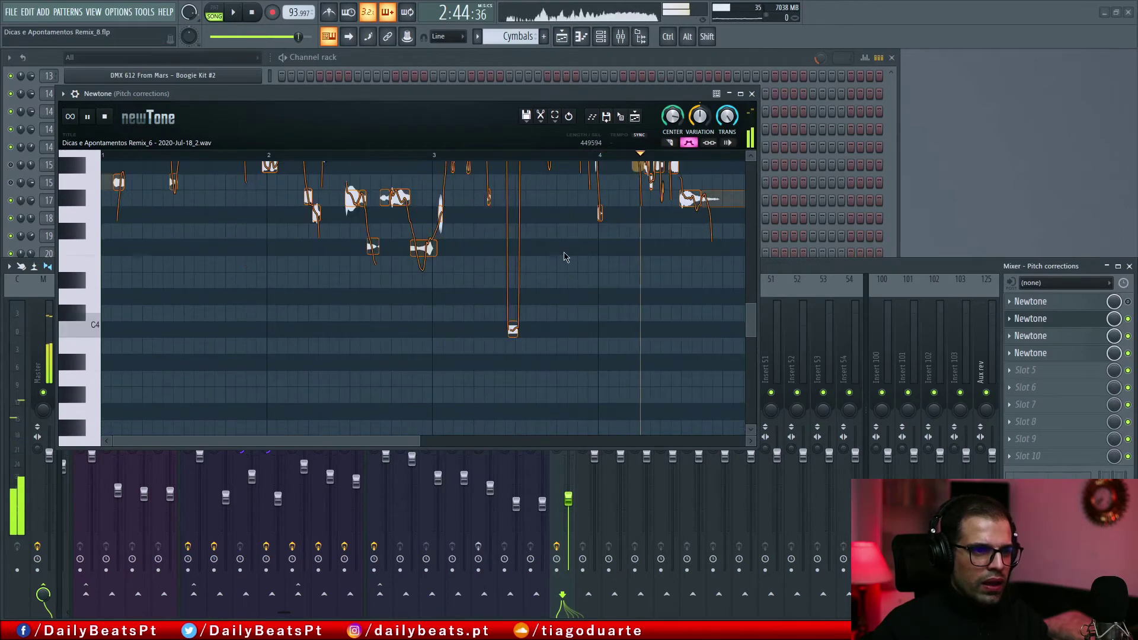
scroll(567, 256, up, 8)
drag(679, 243, 484, 207)
key(space)
- Try the Center control on the vocal and play it again from the start to its end
drag(374, 196, 662, 209)
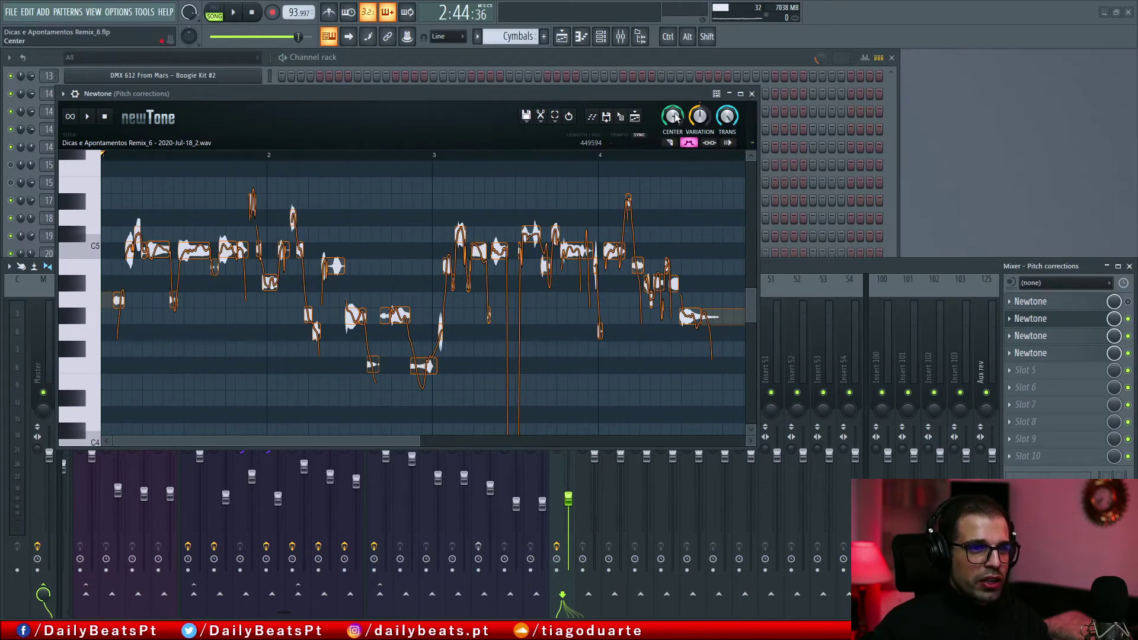
mouse_move(205, 244)
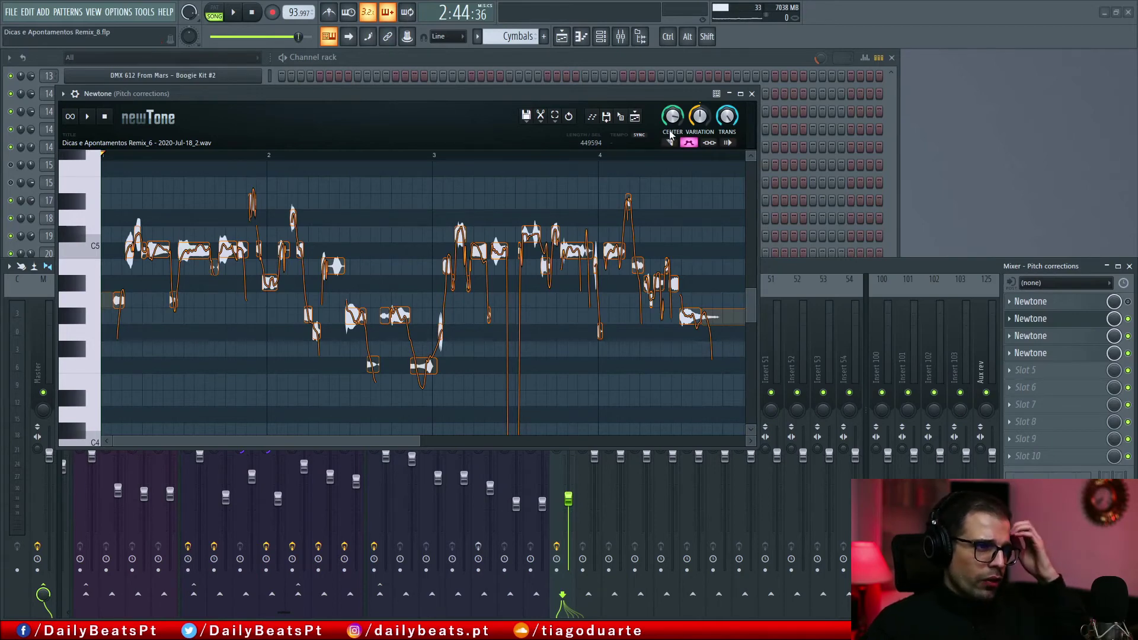
drag(672, 119, 673, 67)
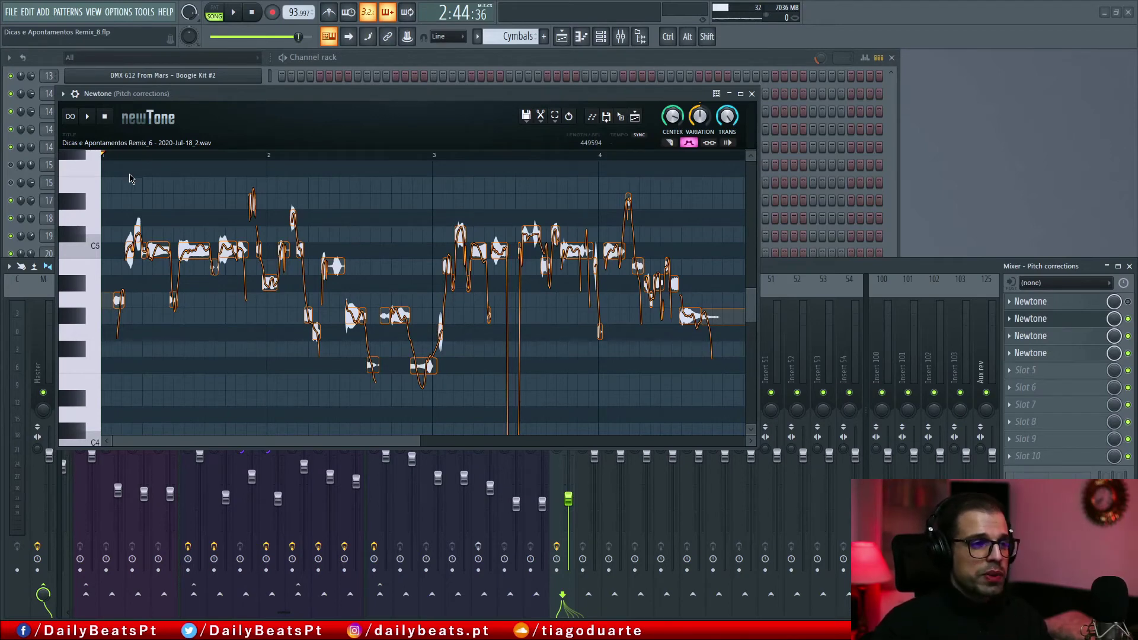
click(160, 199)
key(space)
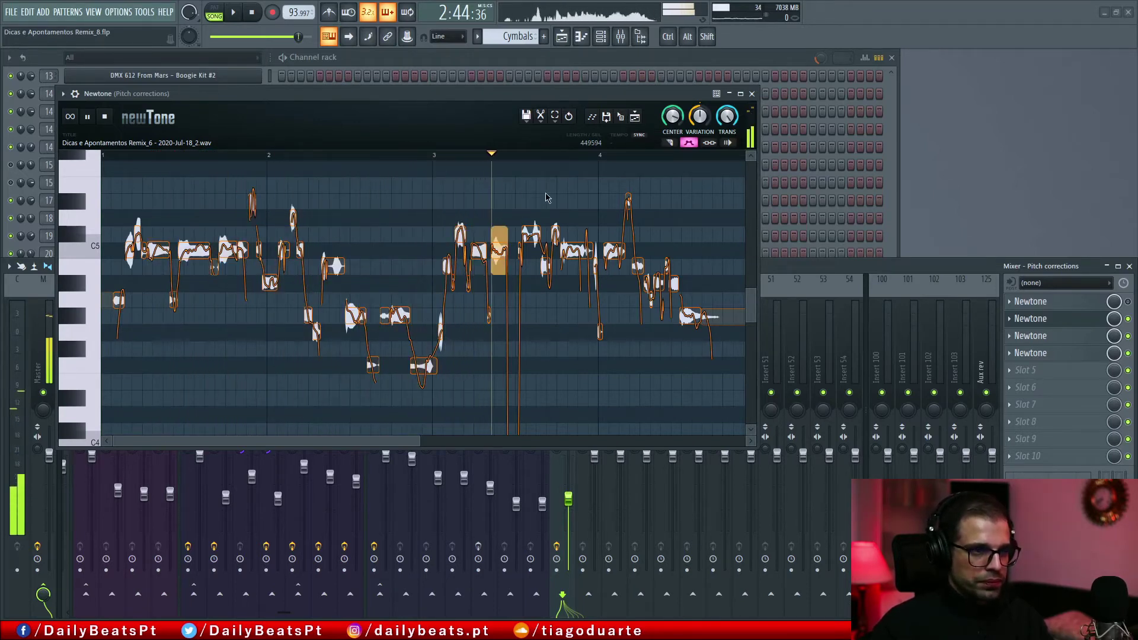
drag(664, 239, 236, 225)
drag(406, 217, 592, 247)
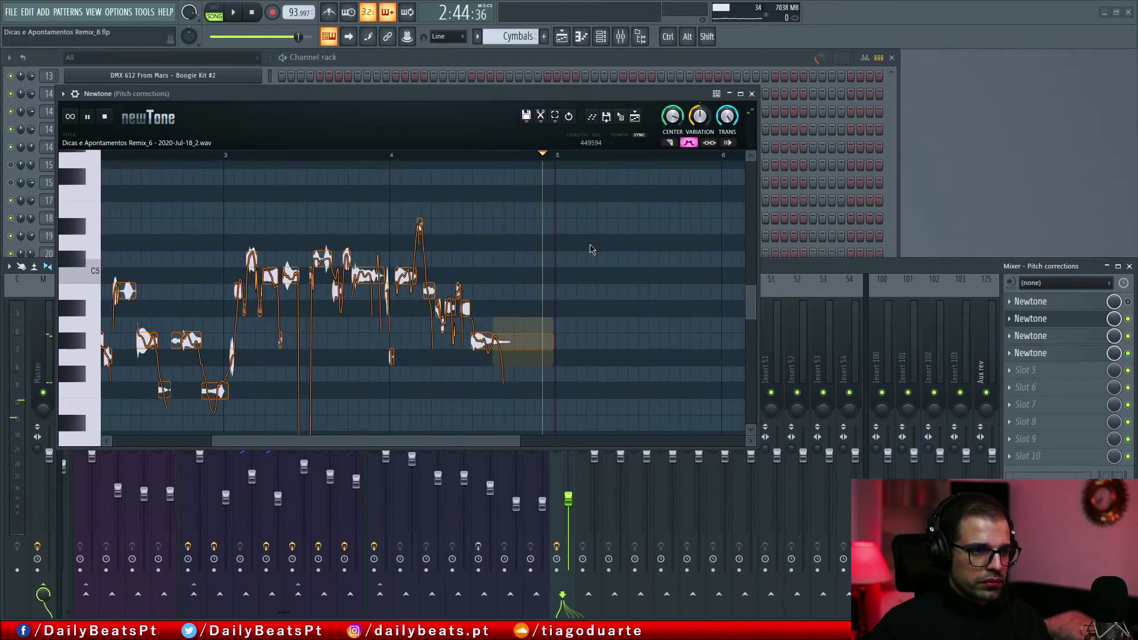
key(space)
- Bring the whole vocal into view, return the playhead to the start and play it once more
scroll(459, 222, down, 1)
scroll(486, 229, down, 4)
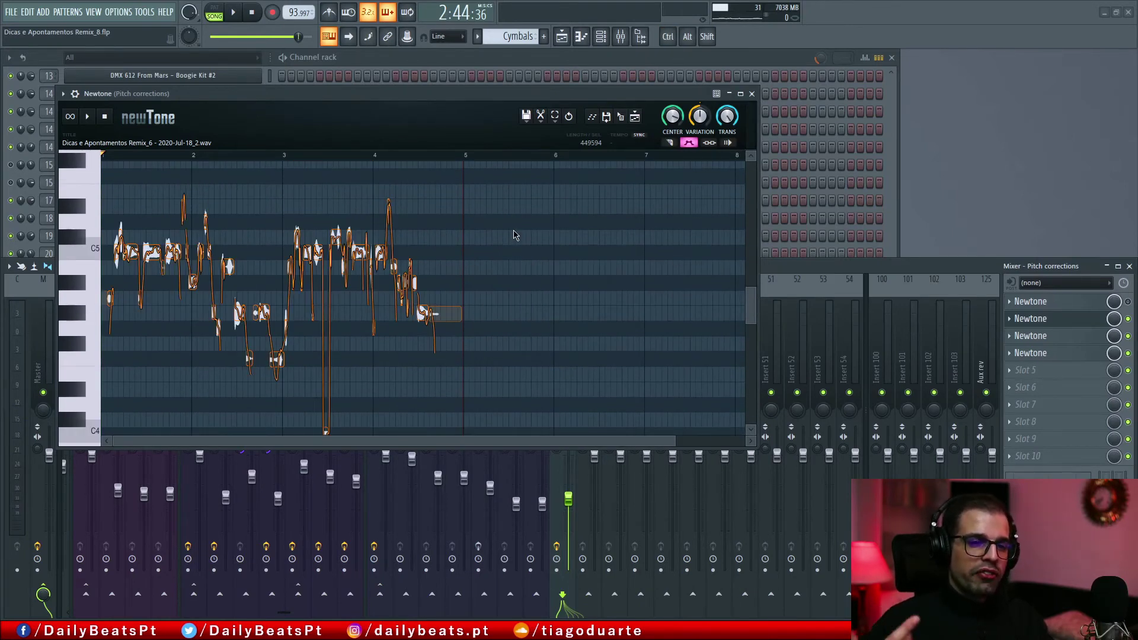
scroll(487, 245, down, 2)
scroll(504, 255, up, 3)
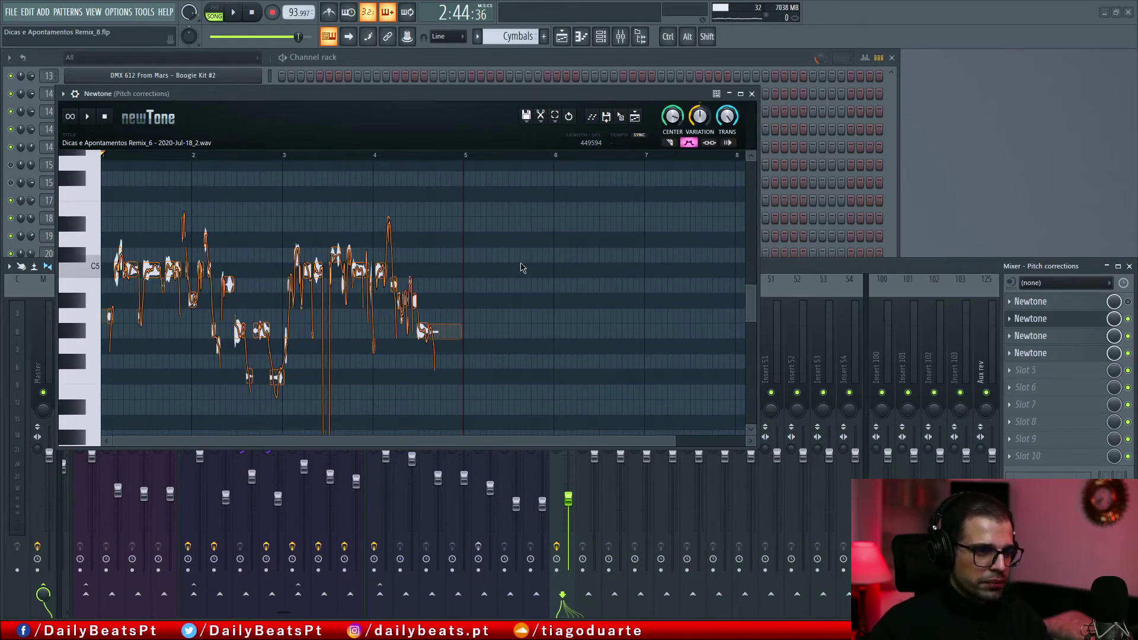
click(161, 388)
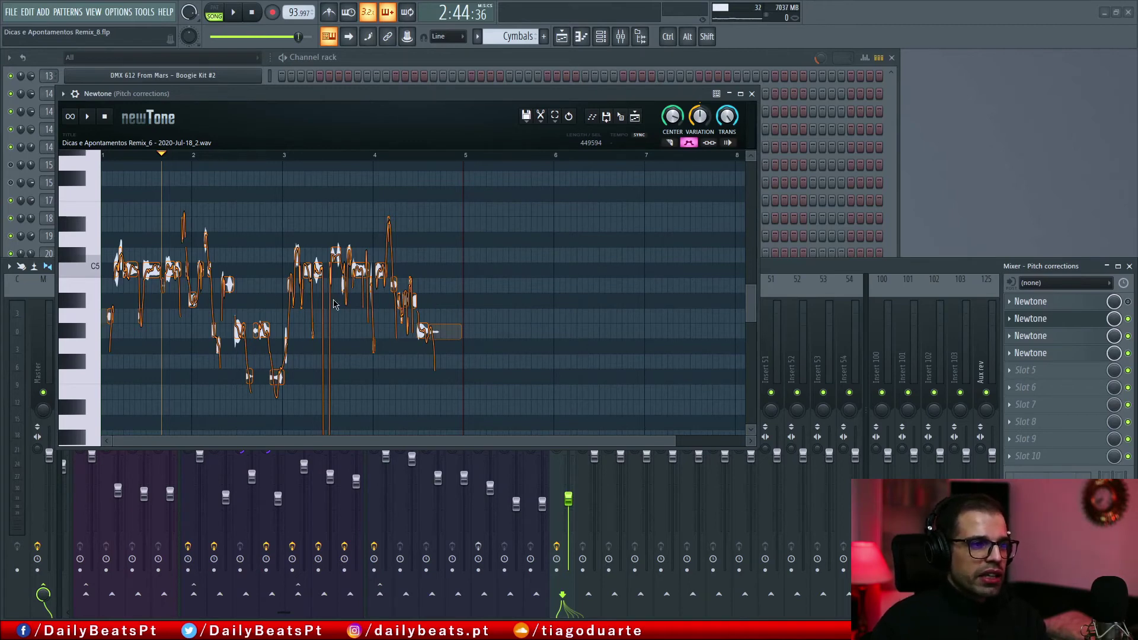
drag(165, 158, 53, 151)
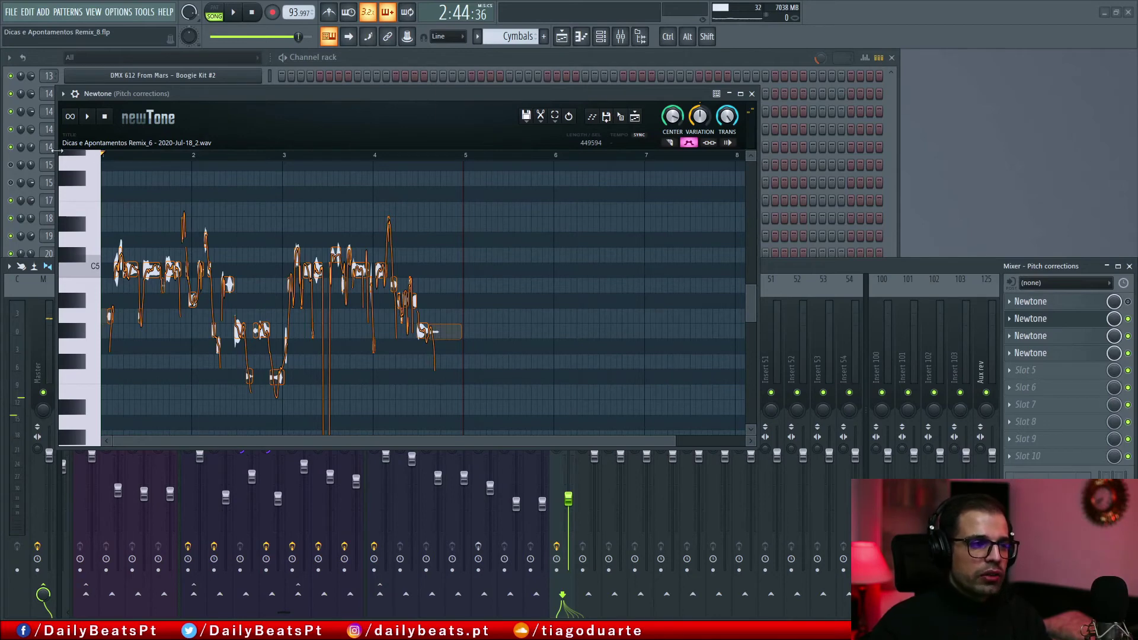
key(space)
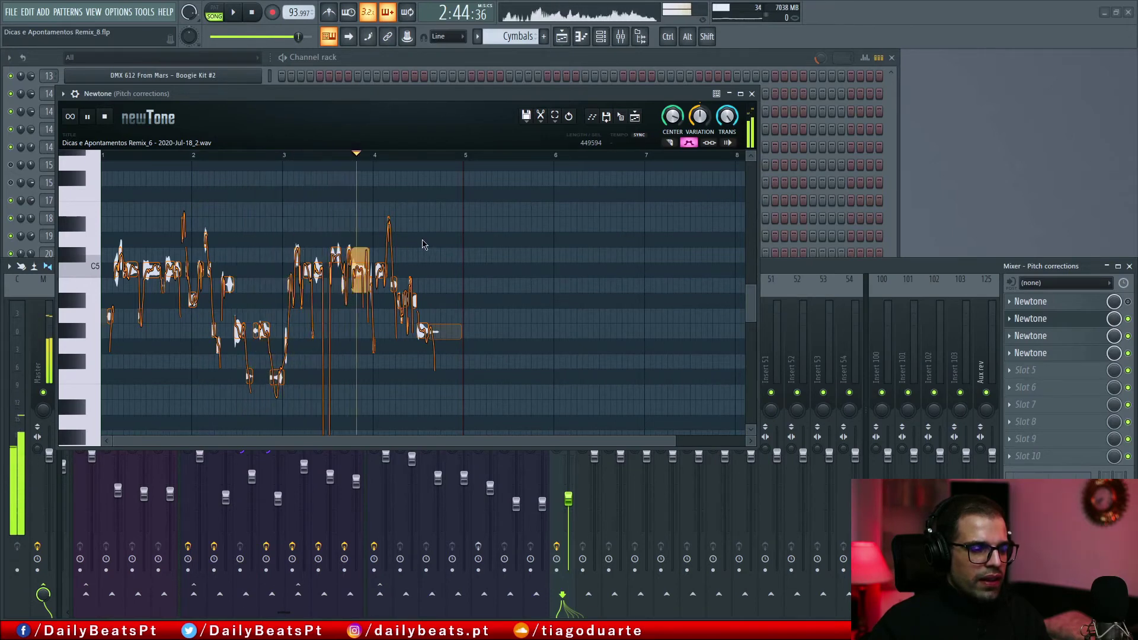
- Replay the passage just after bar 3 several times and return the playhead to bar 3
click(308, 157)
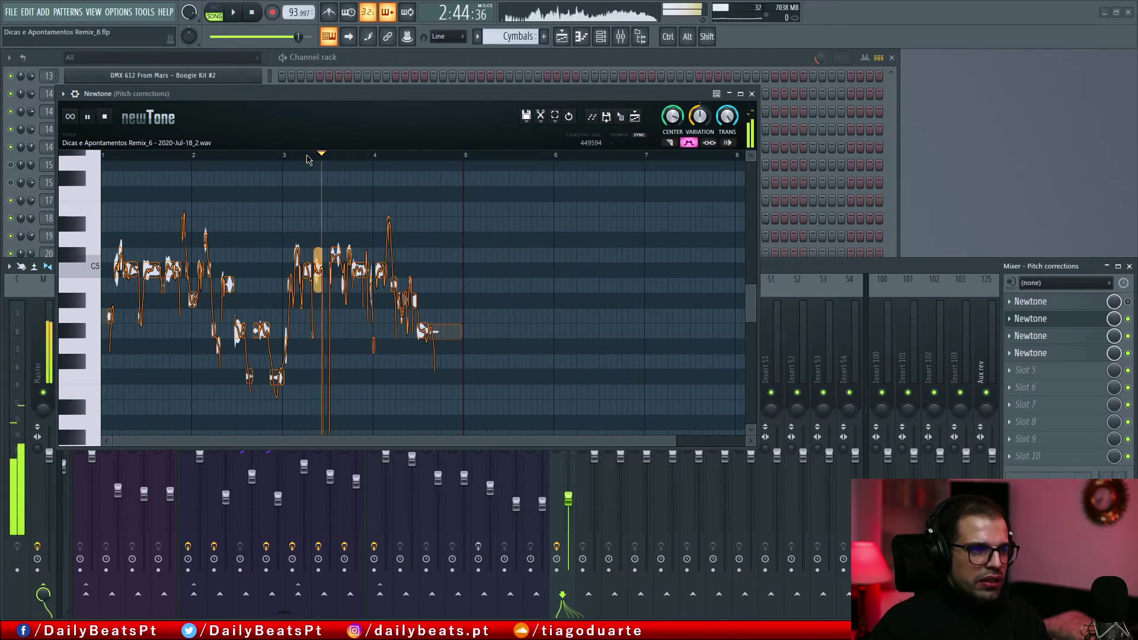
click(307, 158)
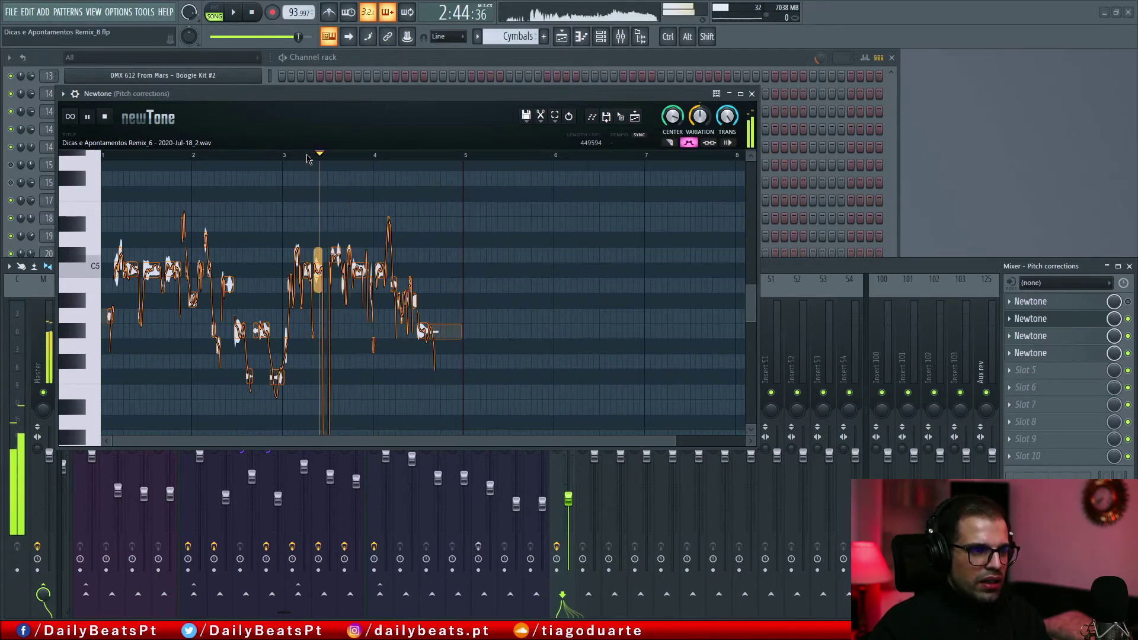
key(space)
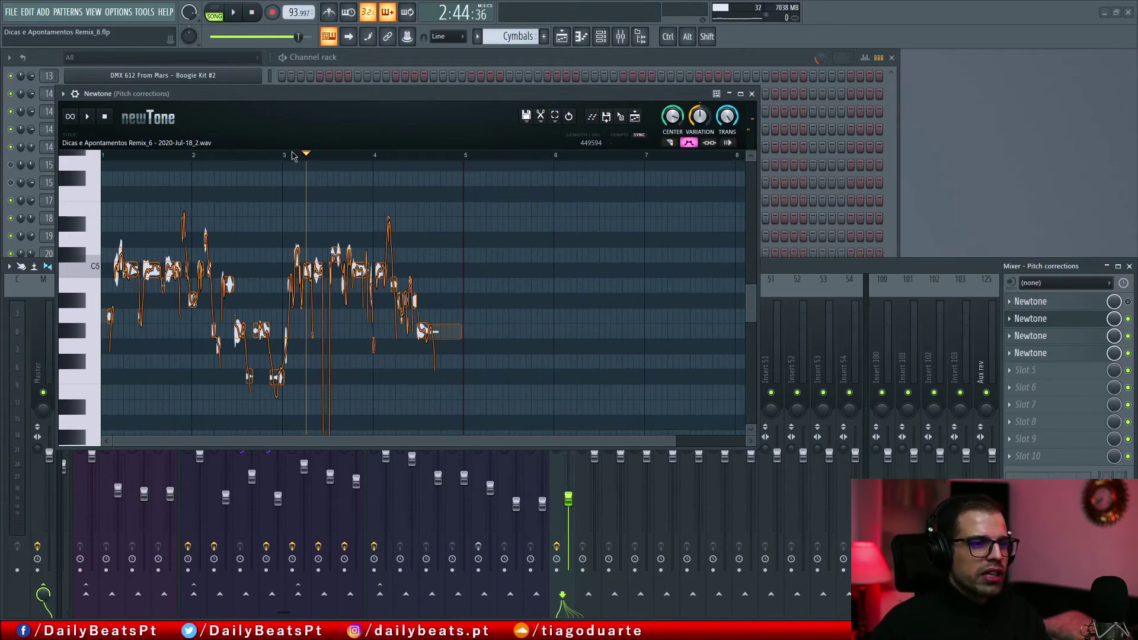
key(space)
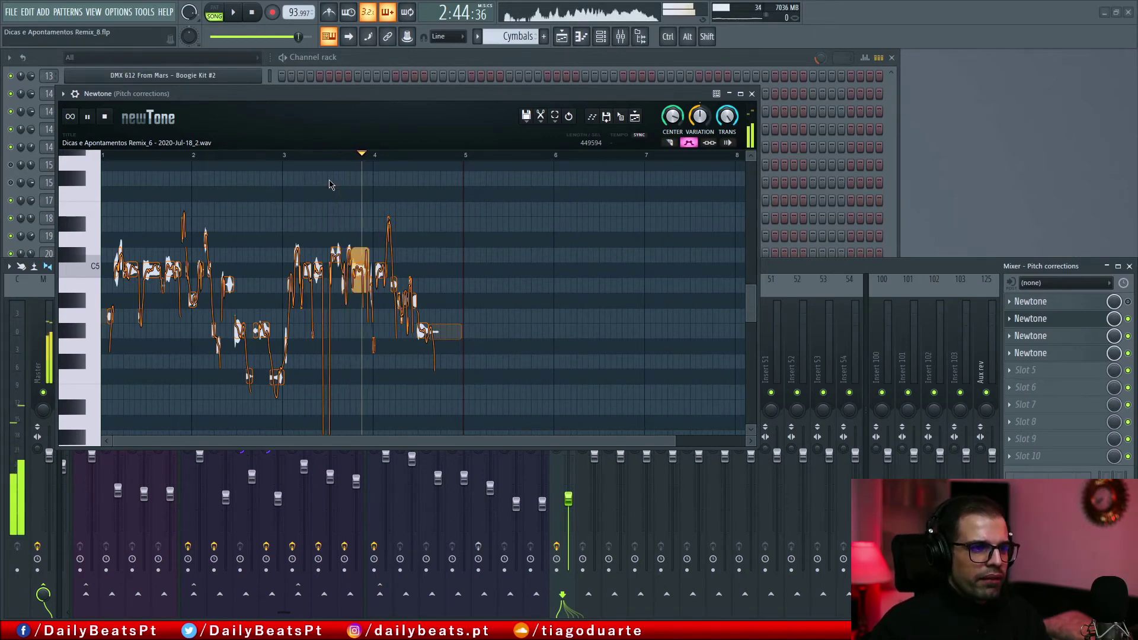
key(space)
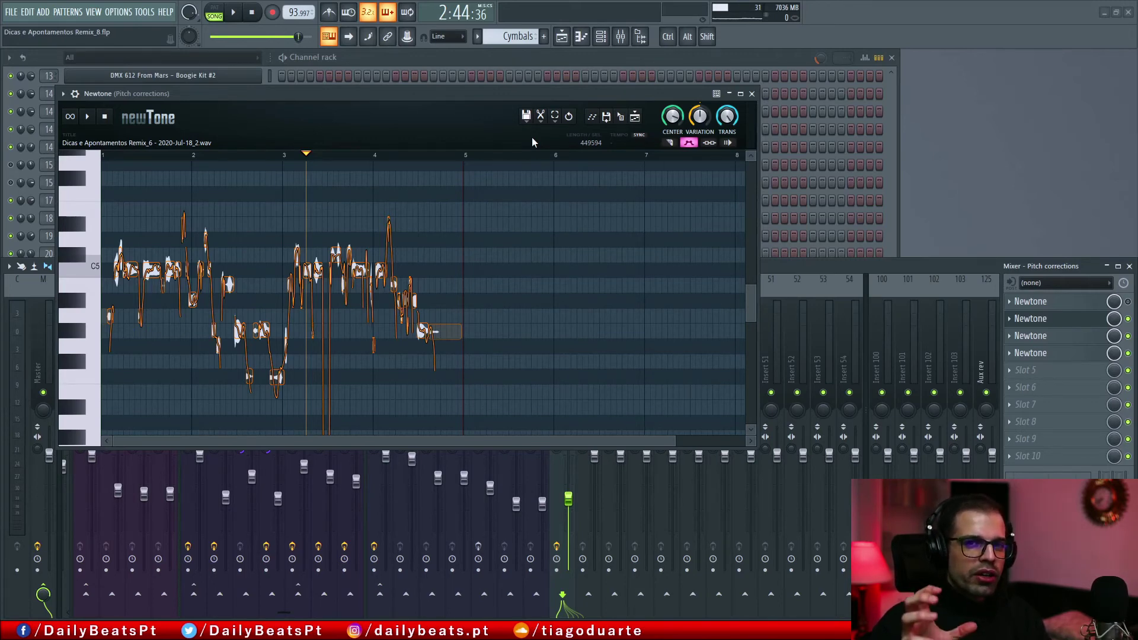
click(284, 157)
drag(283, 157, 283, 159)
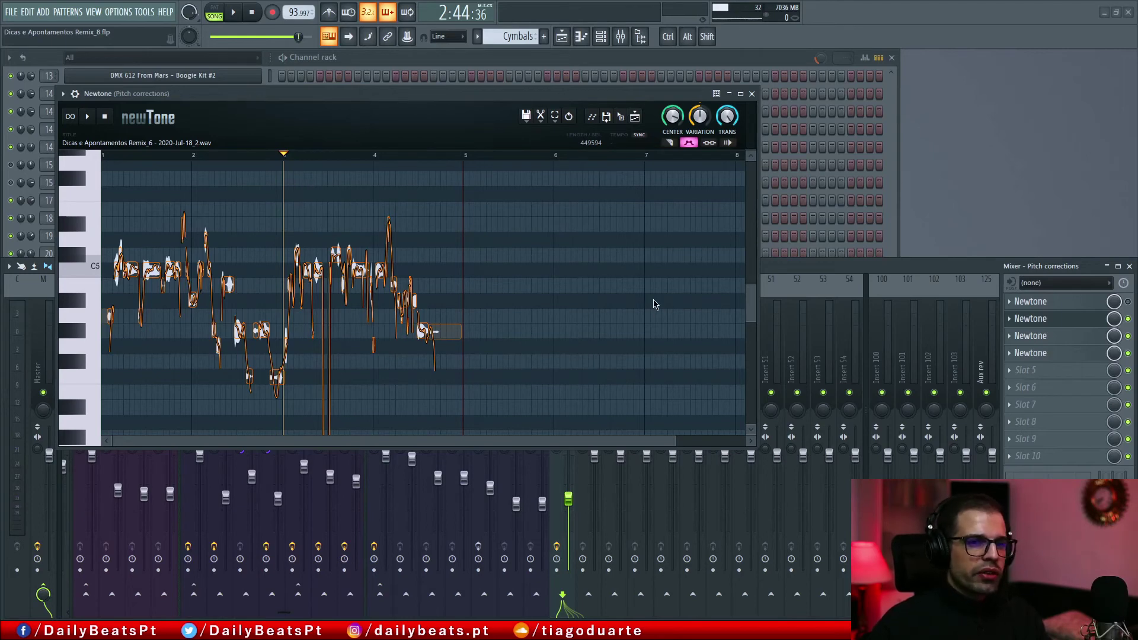
- Disable the second Newtone, enable the first one and open the first one's editor
click(1128, 319)
click(1129, 302)
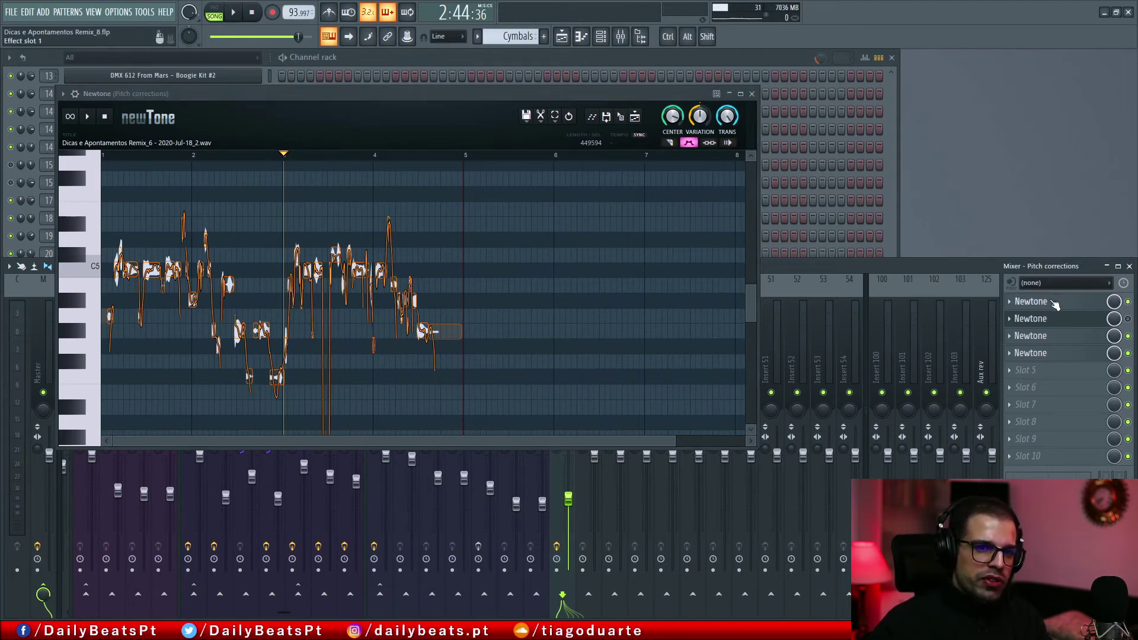
click(1057, 304)
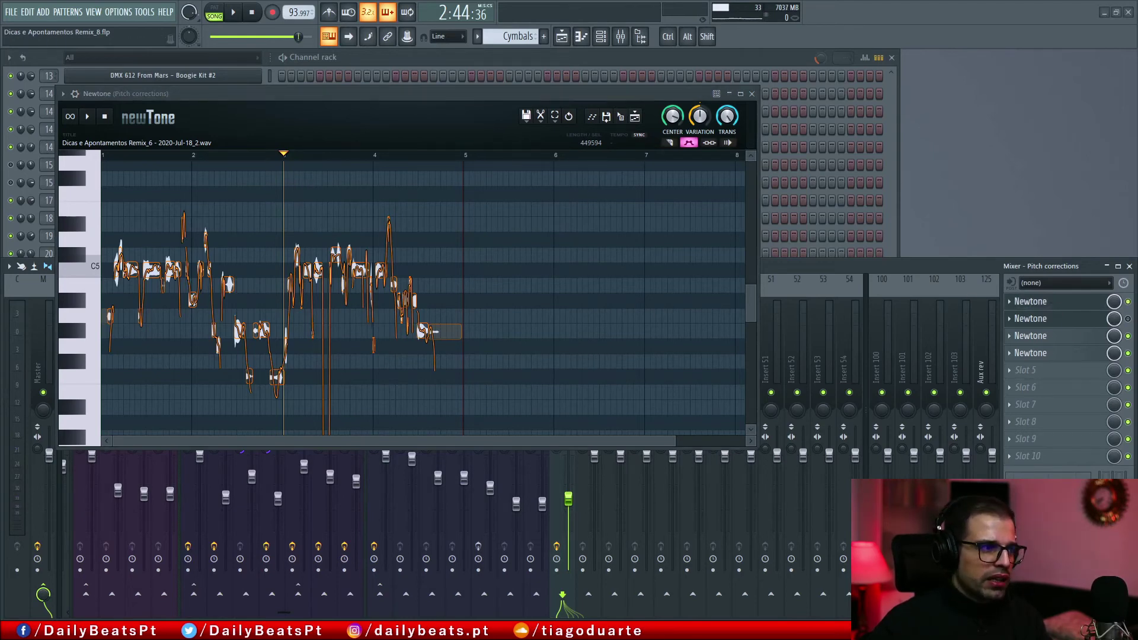
- Zoom in on the original vocal's notes around bars 50 to 53 and play the phrase starting near bar 50
scroll(444, 338, down, 5)
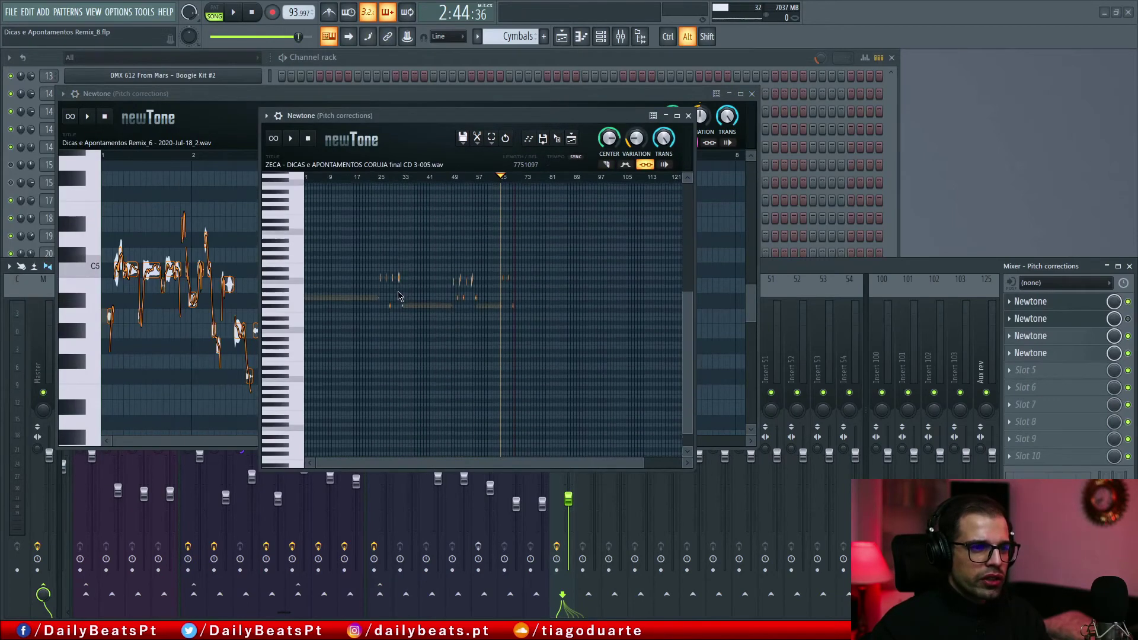
alt+scroll(460, 318, up, 3)
ctrl+scroll(469, 315, up, 6)
click(448, 184)
scroll(380, 341, up, 3)
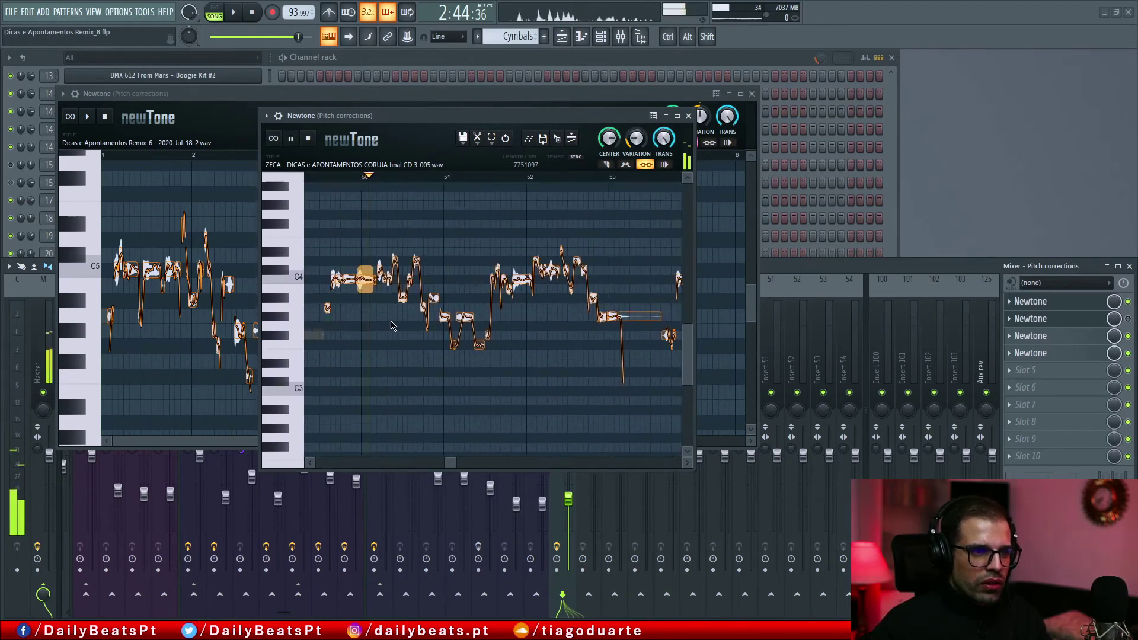
key(space)
scroll(415, 326, down, 3)
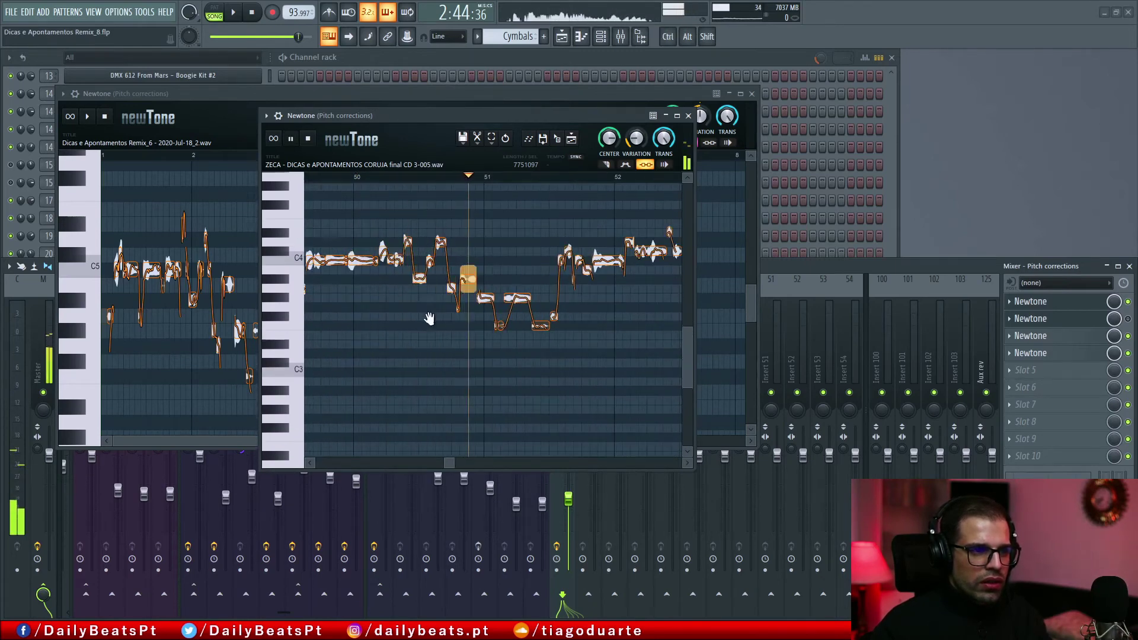
scroll(435, 311, down, 1)
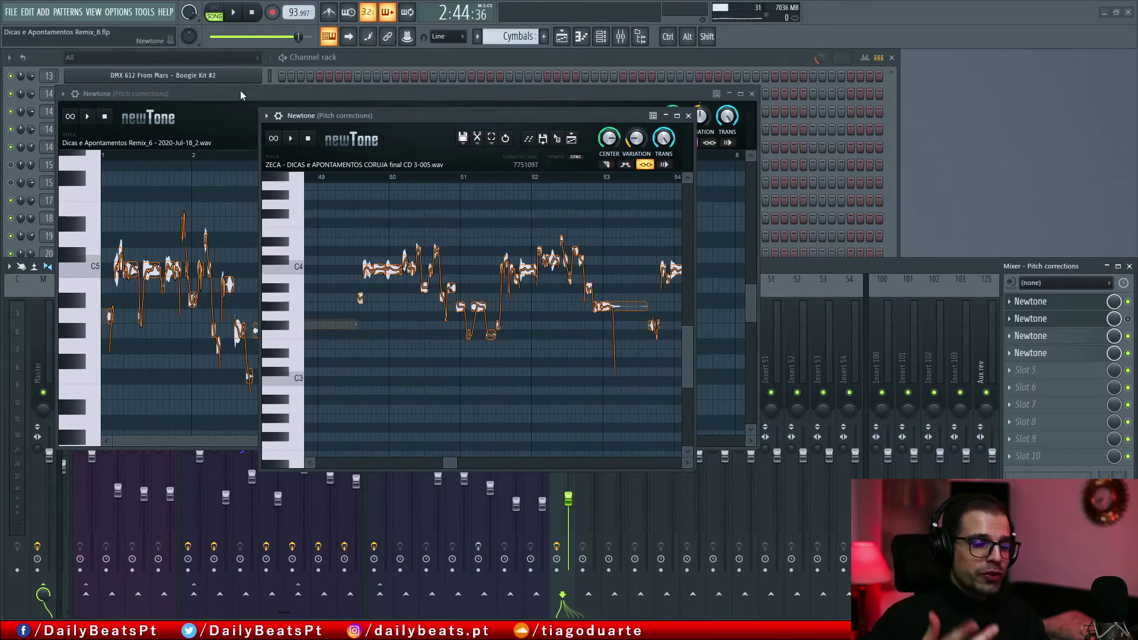
- Widen the first Newtone's window and play the vocal from just before bar 50 until past bar 53
click(348, 177)
drag(559, 225, 536, 227)
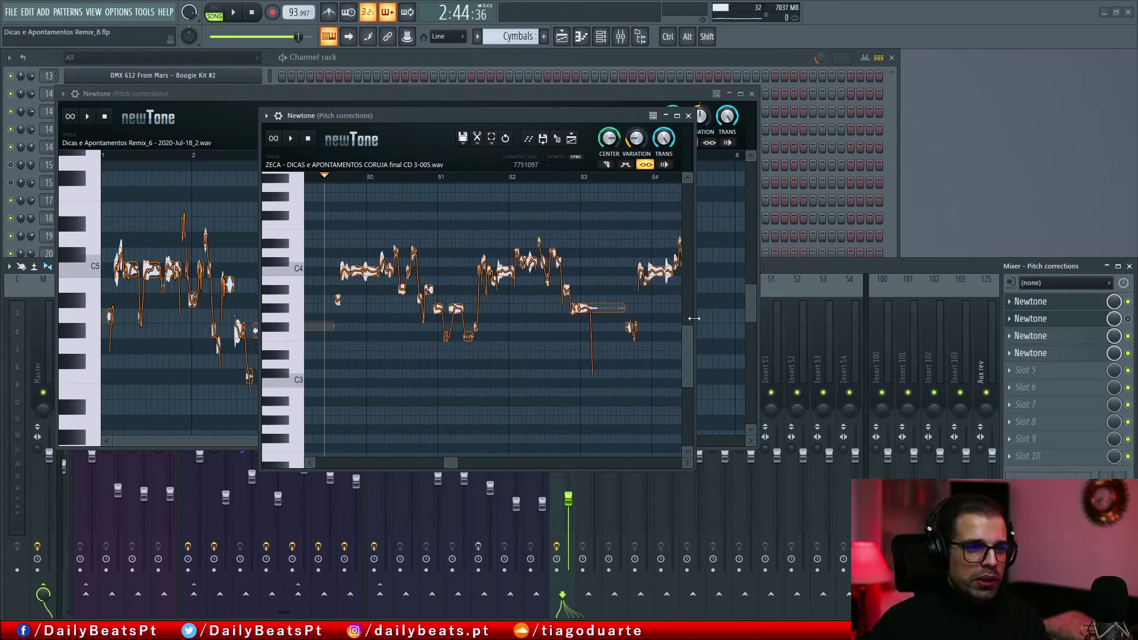
drag(697, 321, 1060, 323)
key(space)
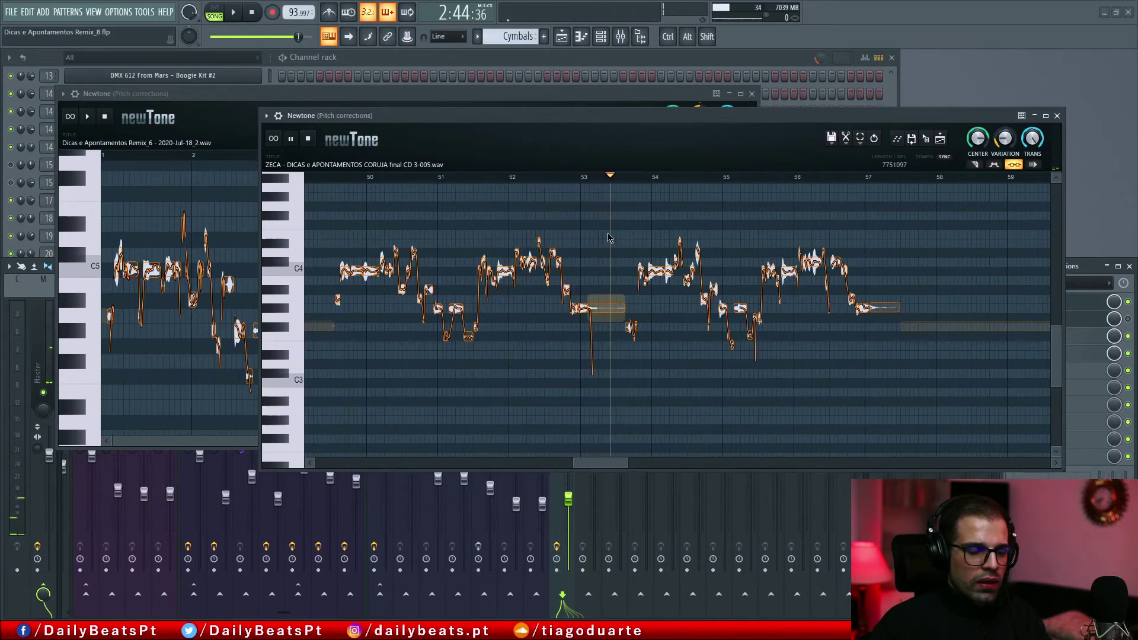
key(space)
- Lower Center on the vocal's notes, examine bars 54 to 57 up close, and raise Center to 85%
drag(623, 286, 576, 319)
click(596, 304)
drag(978, 139, 978, 126)
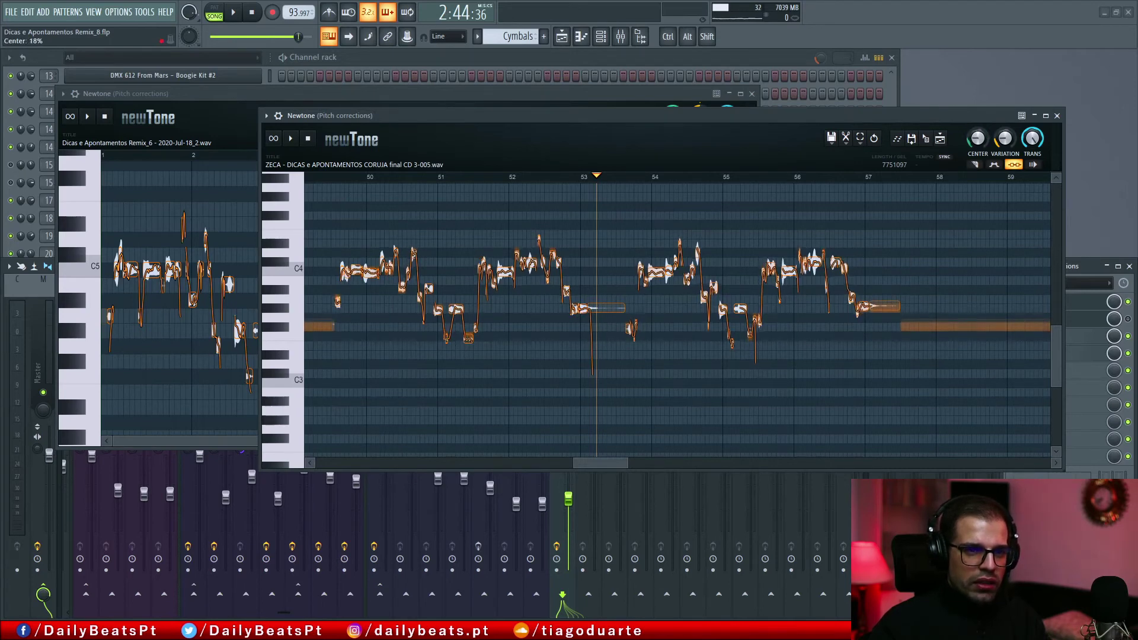
ctrl+scroll(873, 323, right, 3)
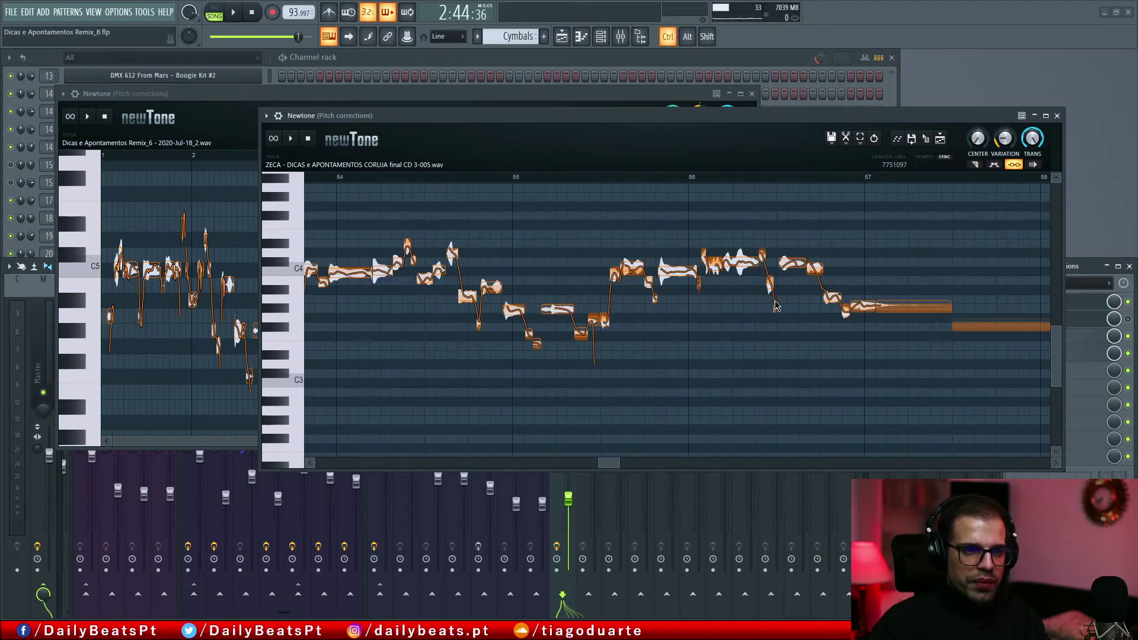
alt+scroll(774, 291, up, 3)
alt+scroll(774, 291, up, 3)
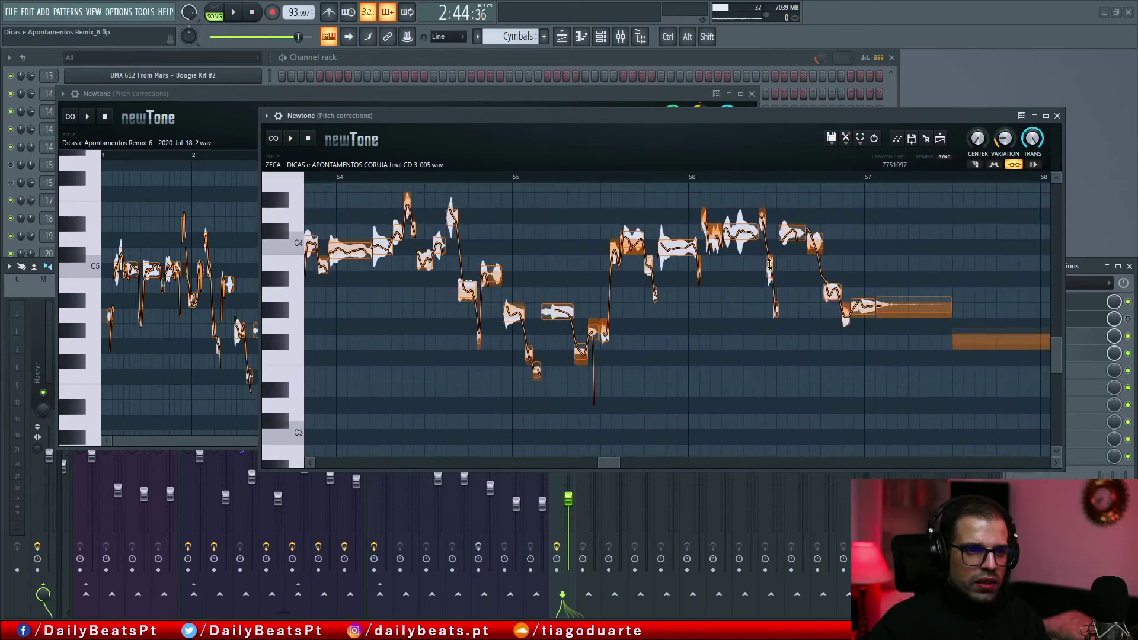
scroll(773, 292, up, 3)
scroll(774, 292, down, 1)
drag(978, 138, 978, 95)
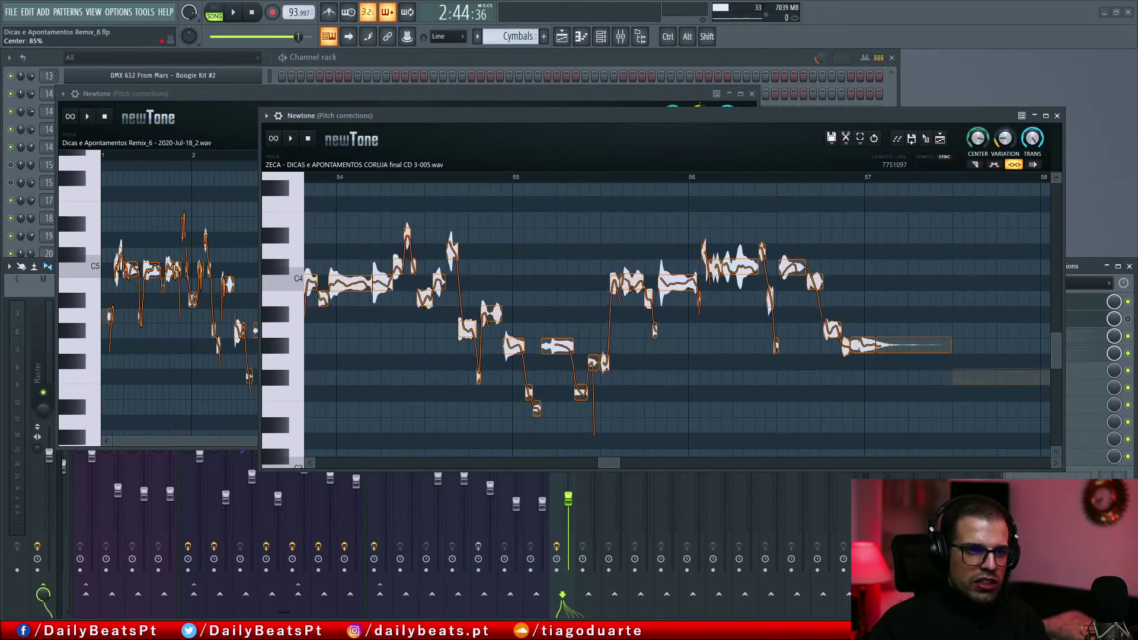
- Play the vocal from bar 54 and replay the passage shortly after that bar several times
click(338, 178)
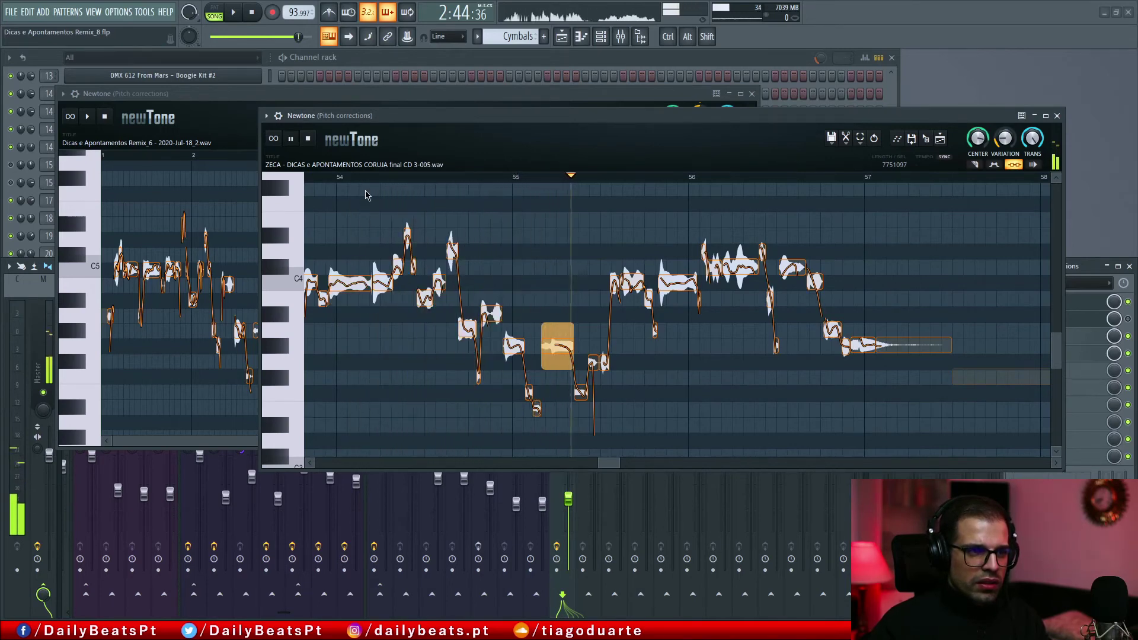
click(378, 173)
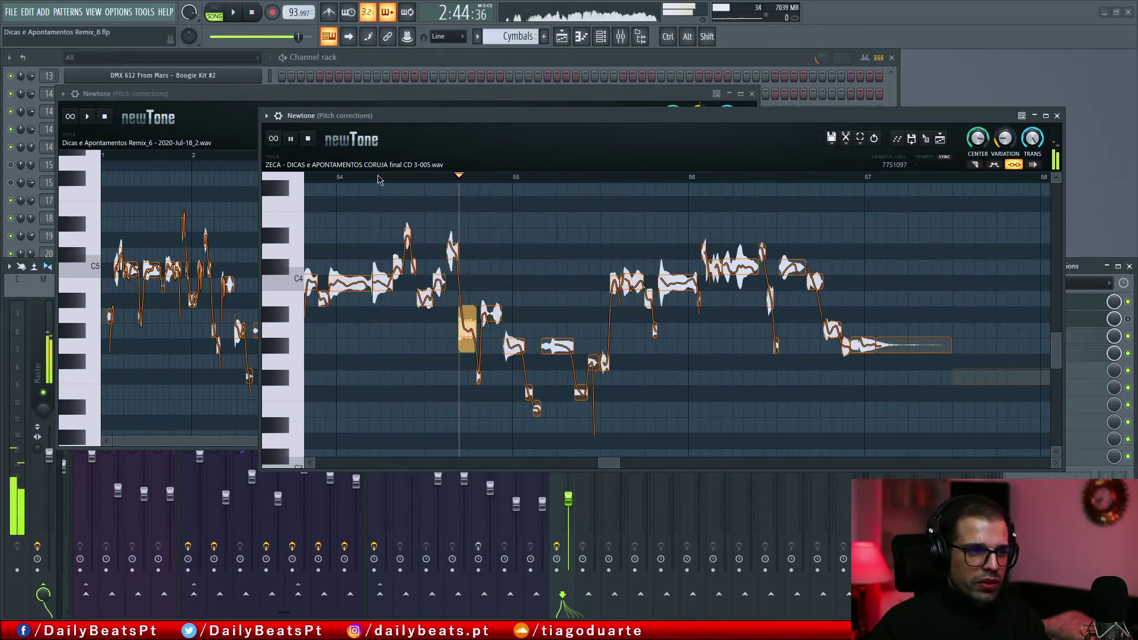
click(383, 177)
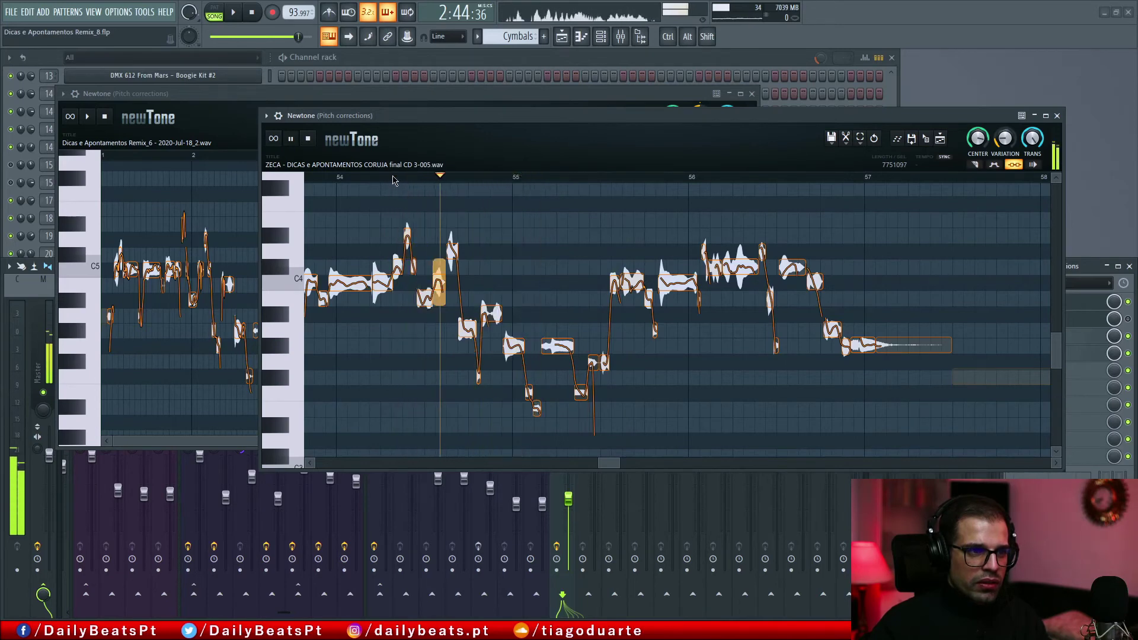
click(385, 180)
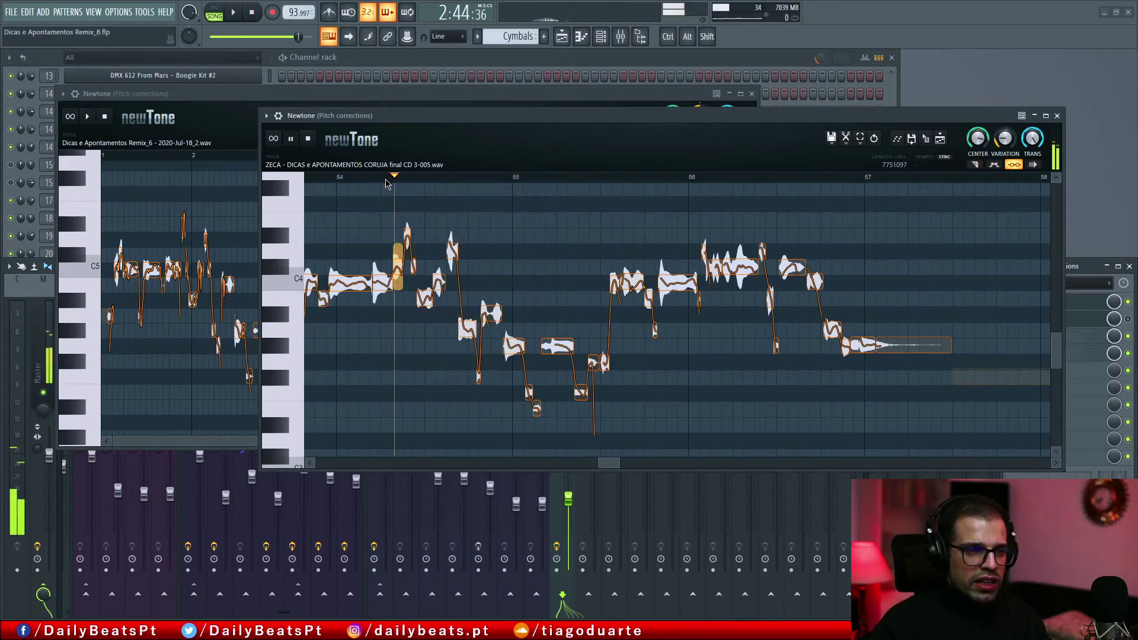
- Play the original vocal from midway between bars 54 and 55, and play it again from the start of bar 55
key(space)
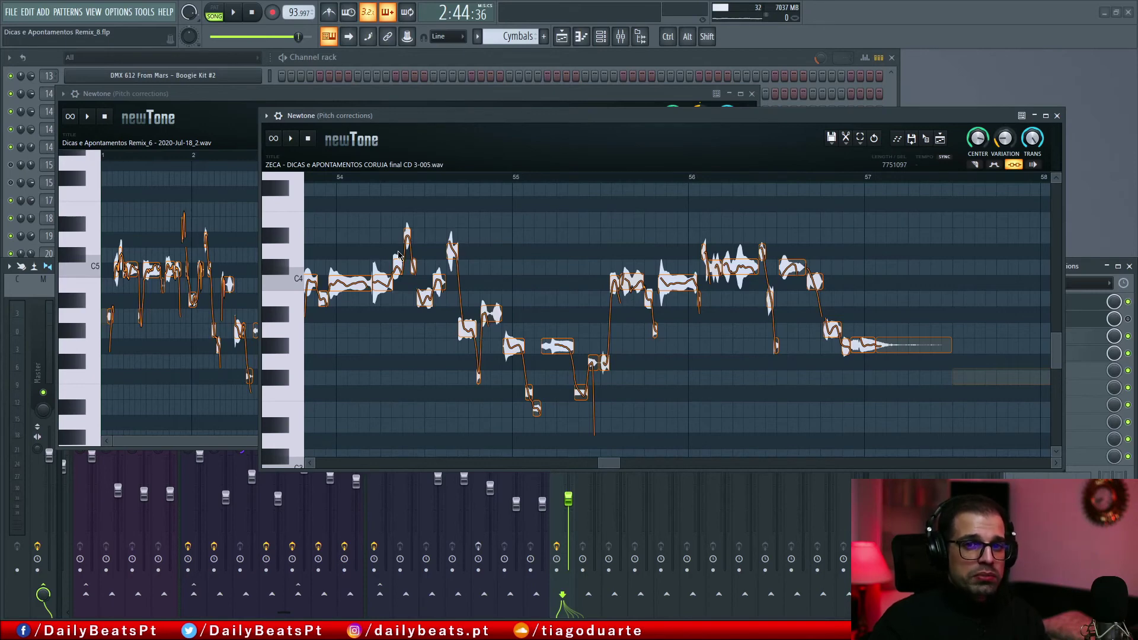
click(363, 179)
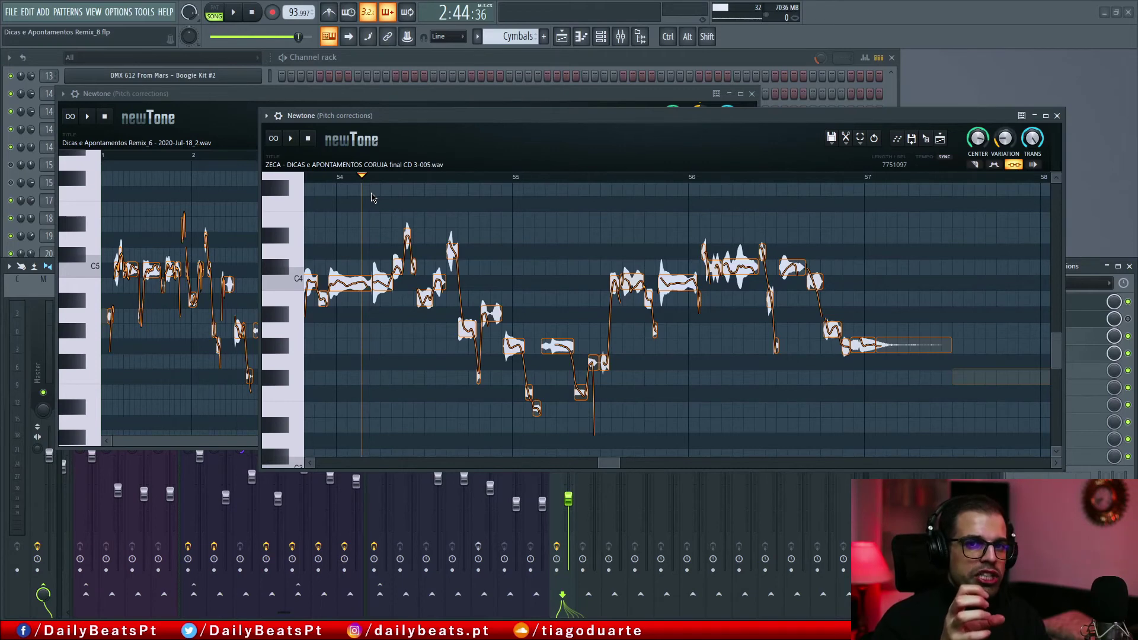
click(437, 177)
key(space)
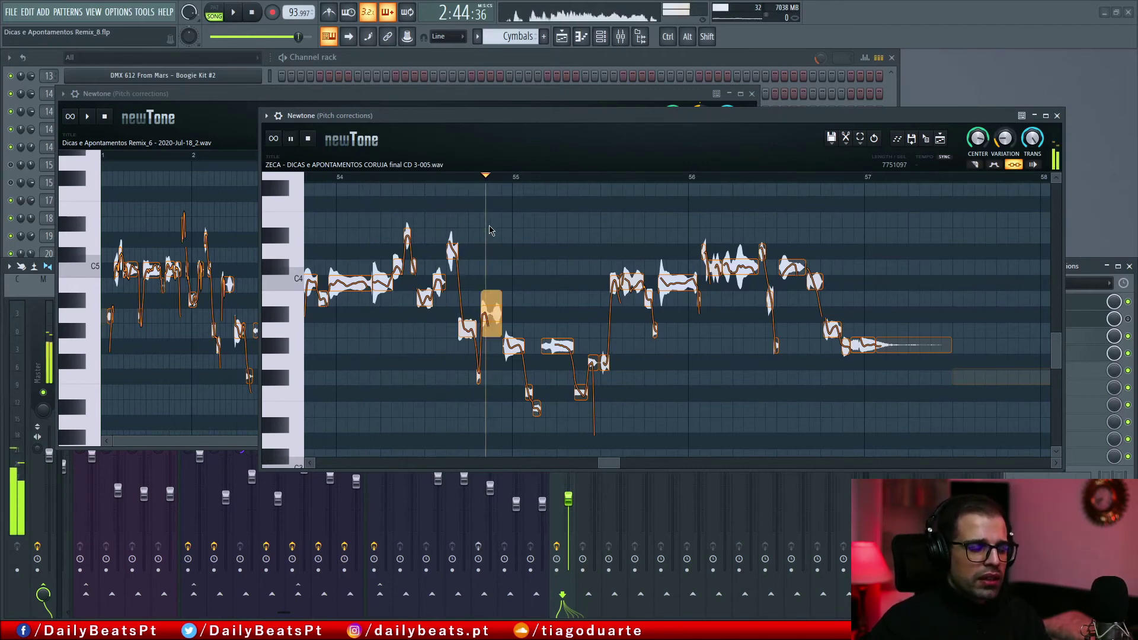
key(space)
click(511, 179)
key(space)
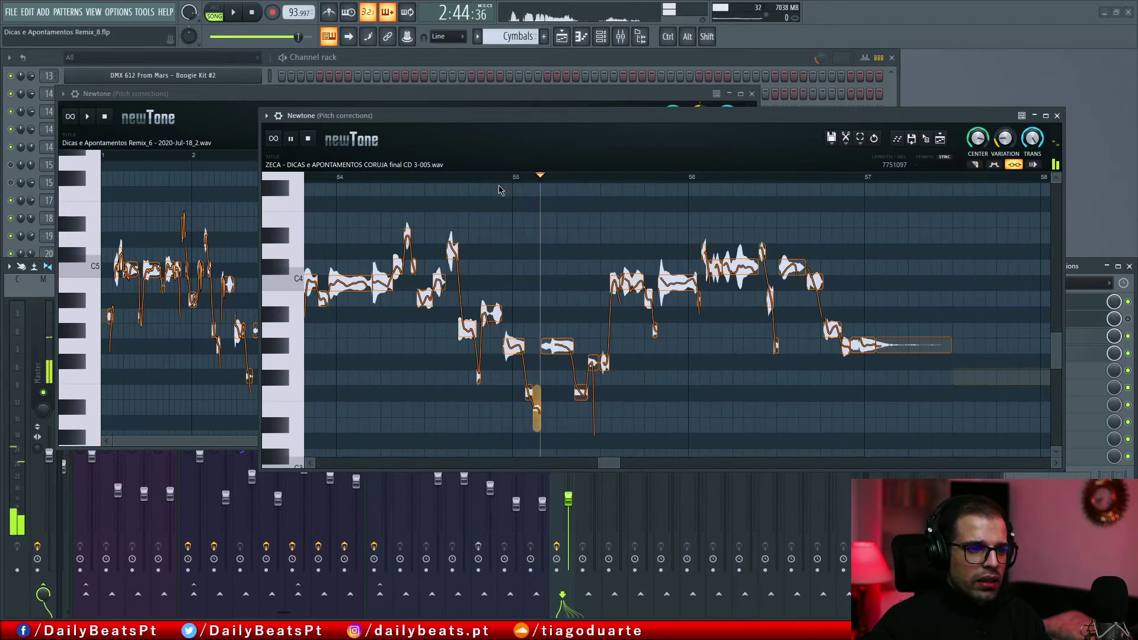
key(space)
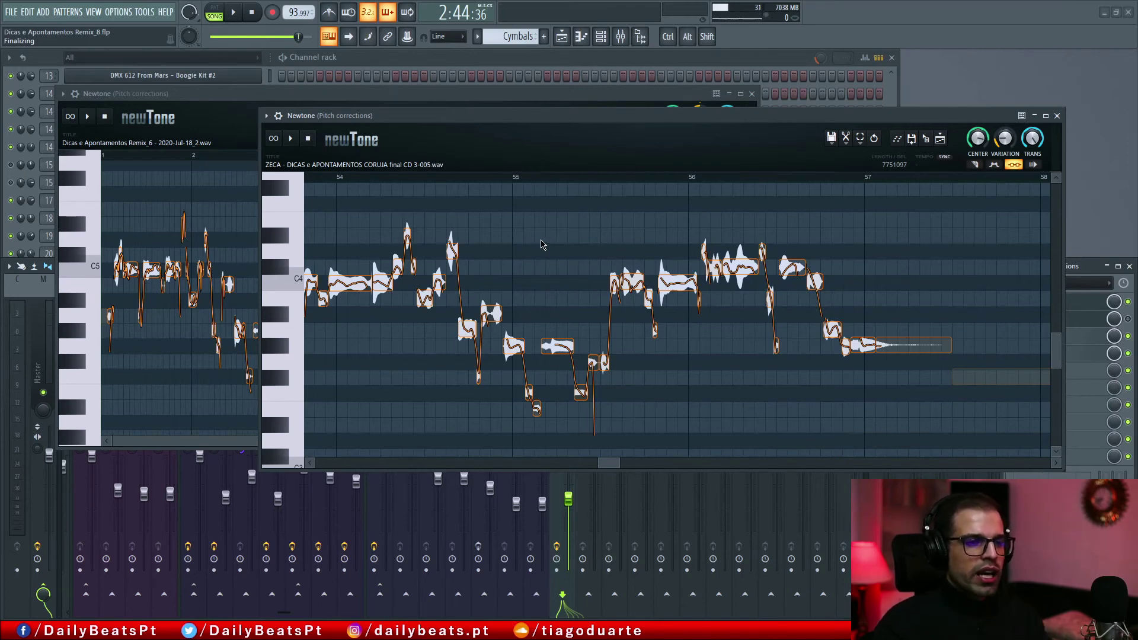
- Play the vocal from just before bar 55 until nearly bar 57, and replay its closing note around bar 57
click(508, 178)
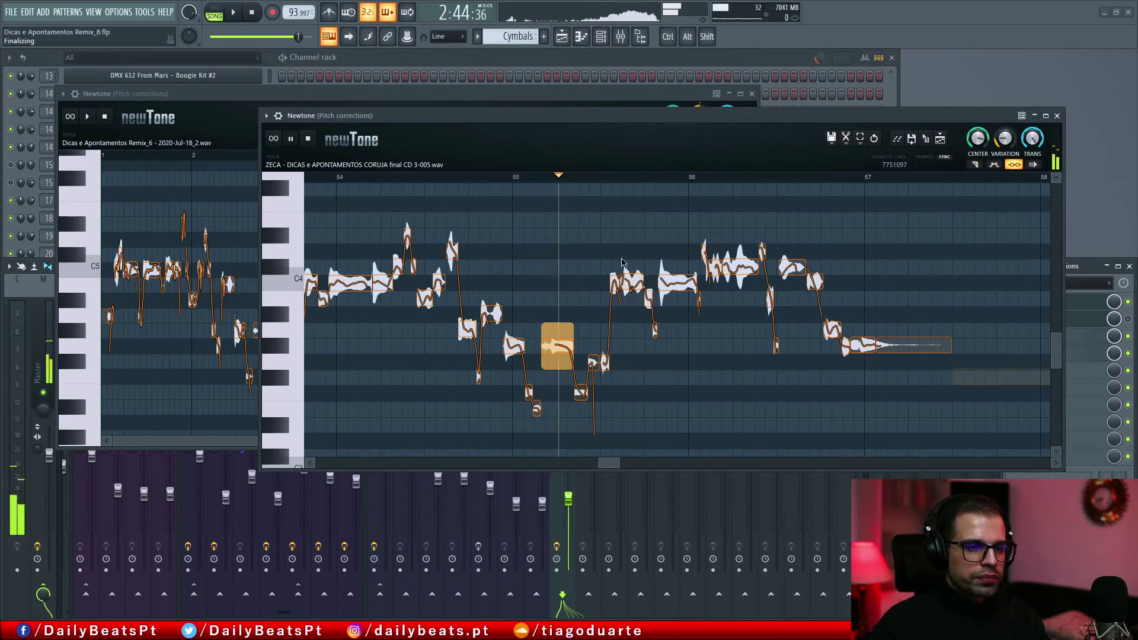
drag(691, 234, 532, 238)
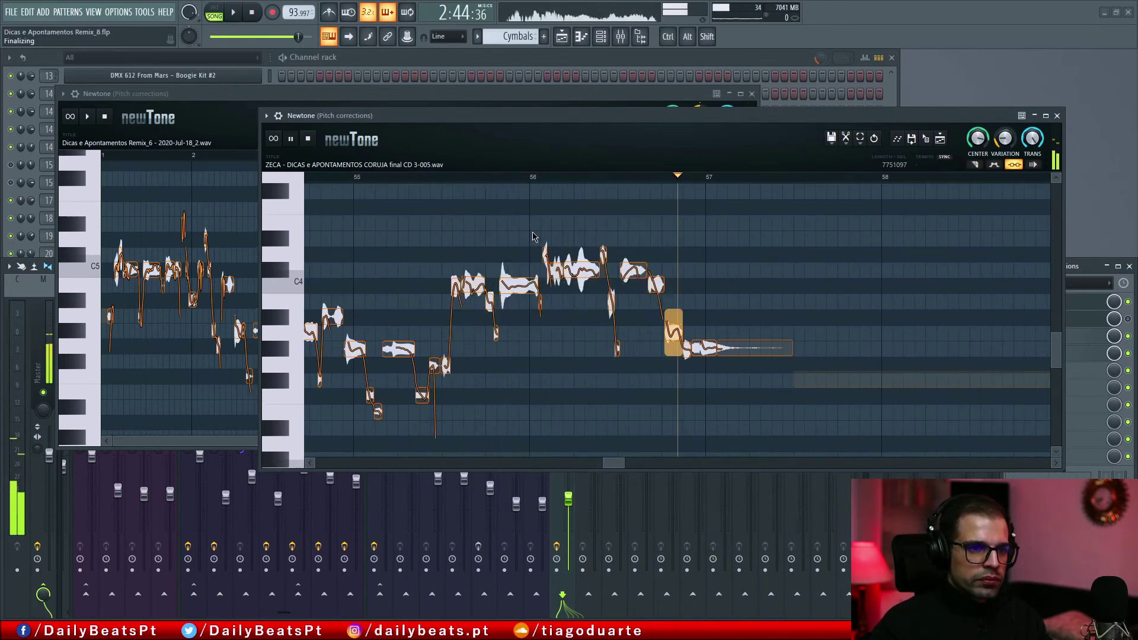
key(space)
click(497, 178)
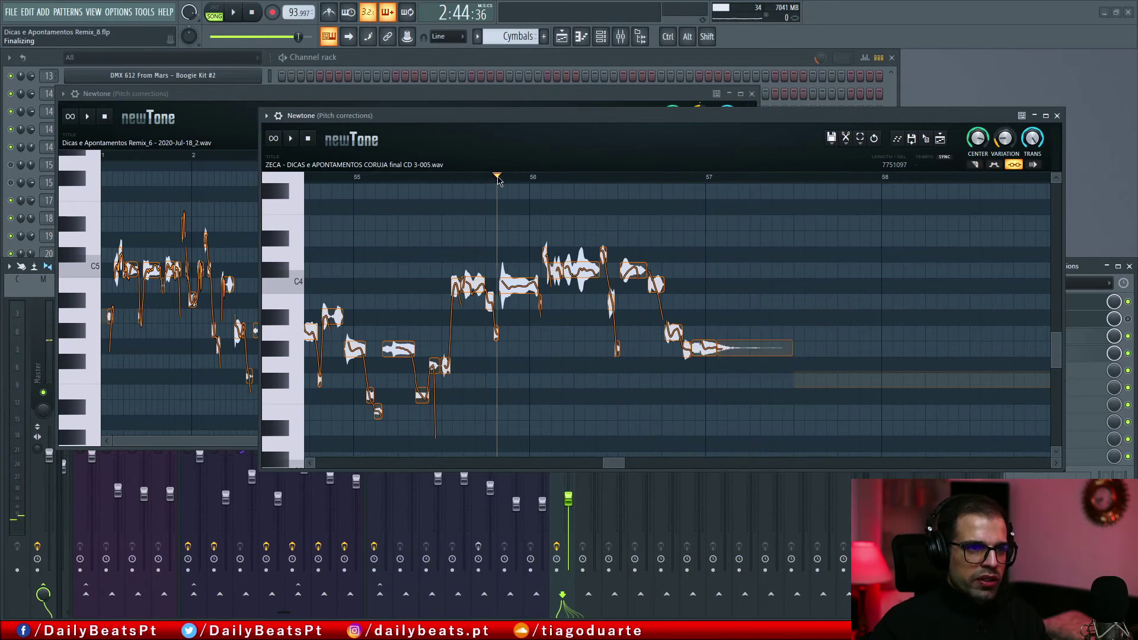
key(space)
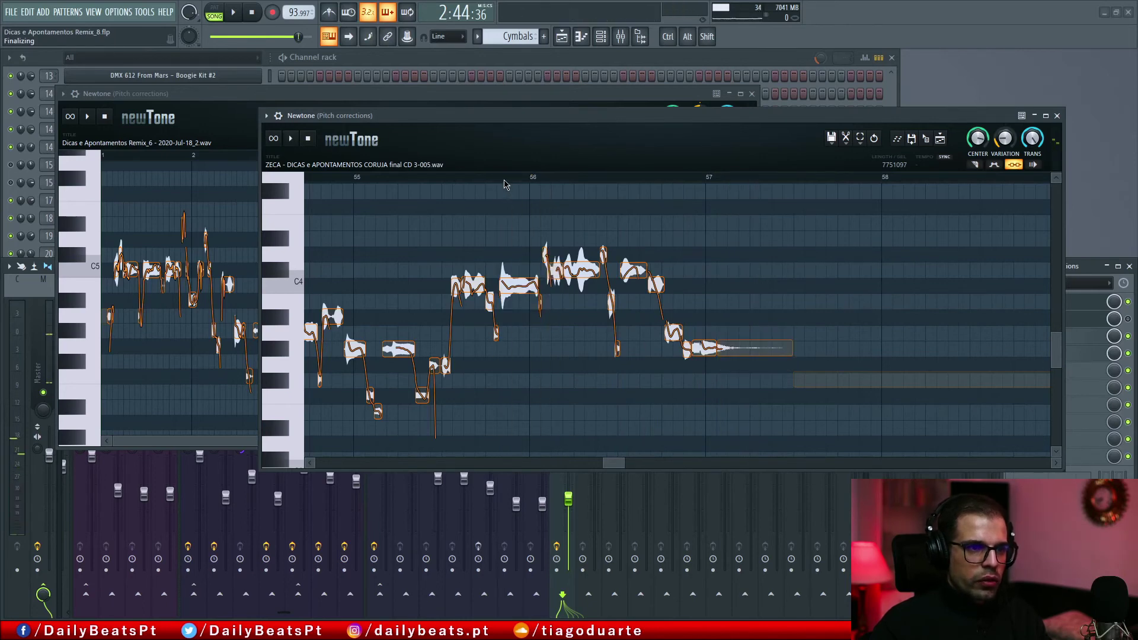
click(690, 179)
key(space)
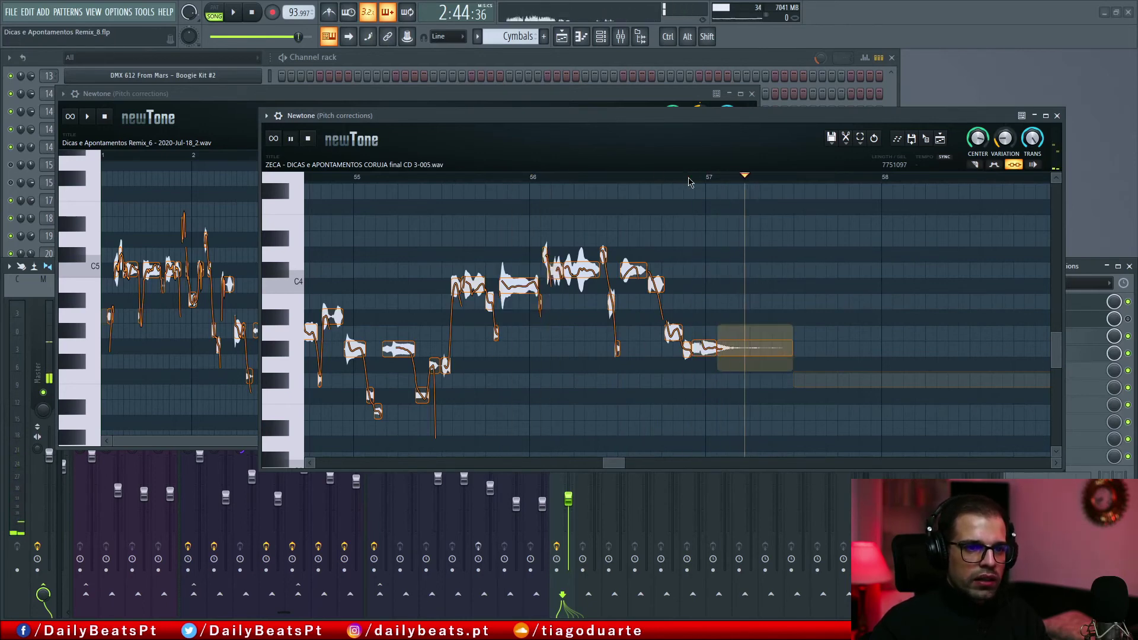
key(space)
scroll(696, 245, down, 5)
scroll(694, 245, up, 3)
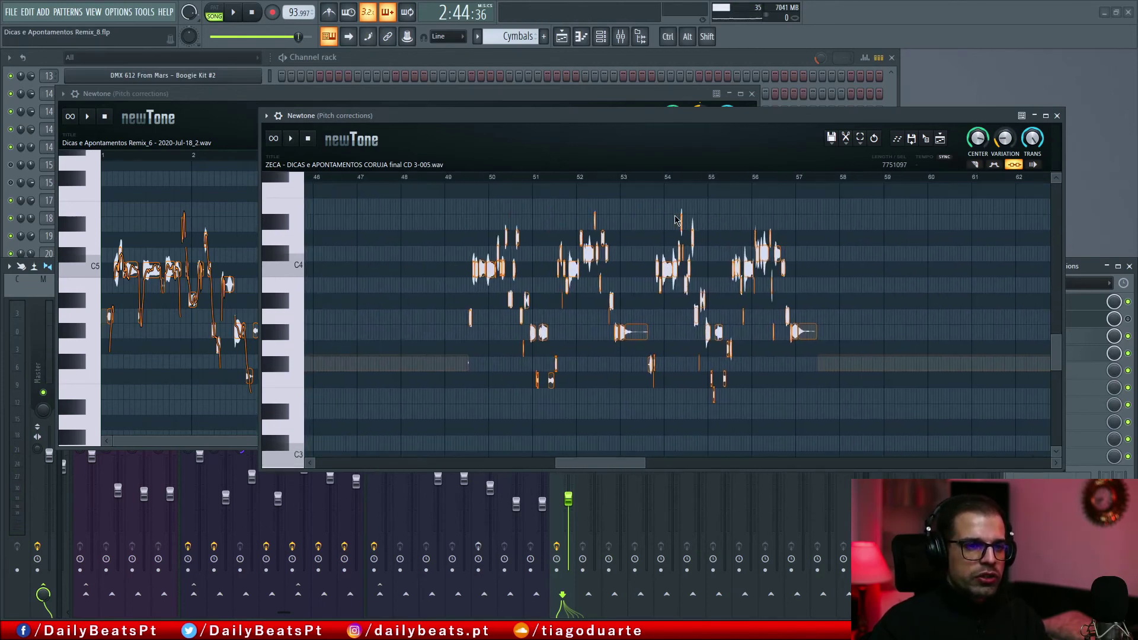
- Close both Newtone windows and bring up the Playlist with the chorus vocal tracks
click(1057, 115)
click(752, 94)
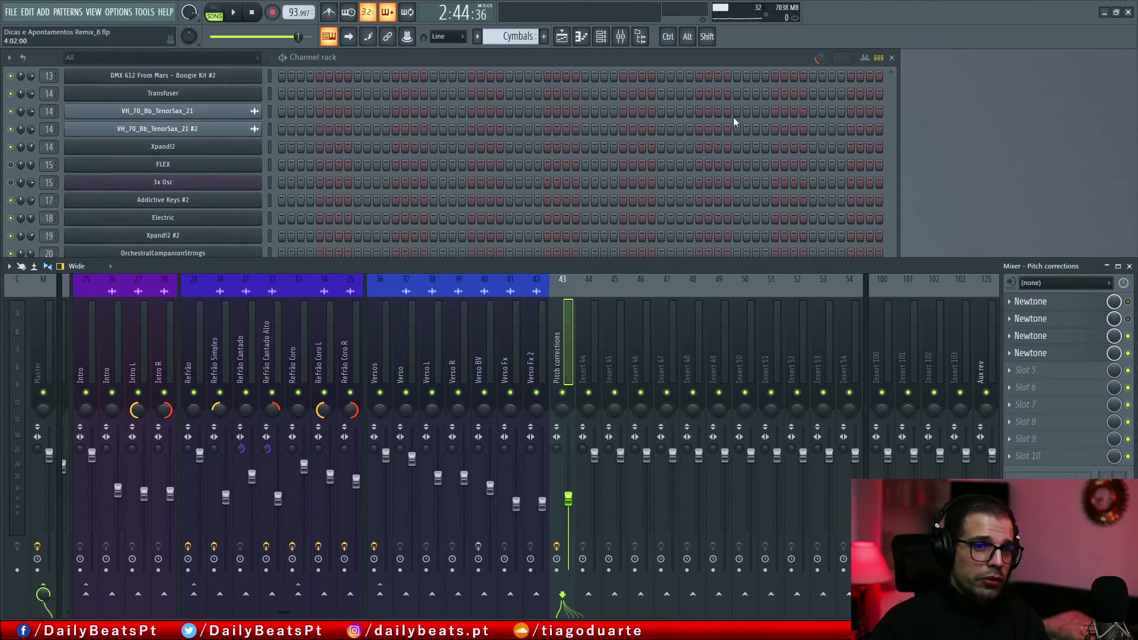
click(560, 37)
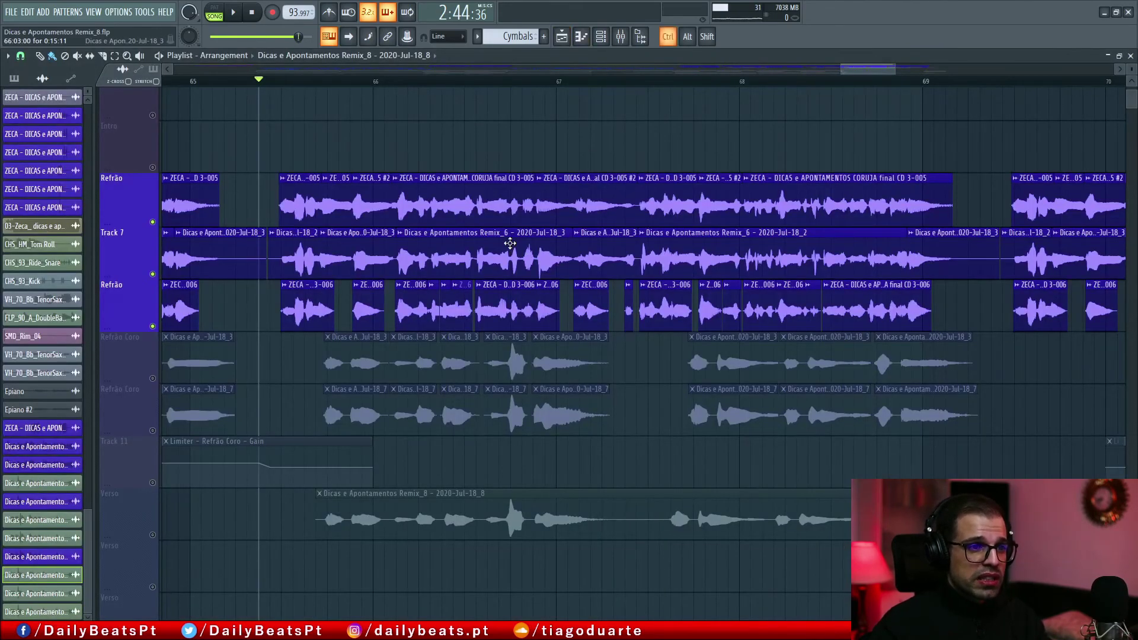
- Unmute both Refrão Coro tracks and play the layered chorus vocals from shortly after bar 65 until nearly bar 67
scroll(483, 253, up, 3)
click(153, 255)
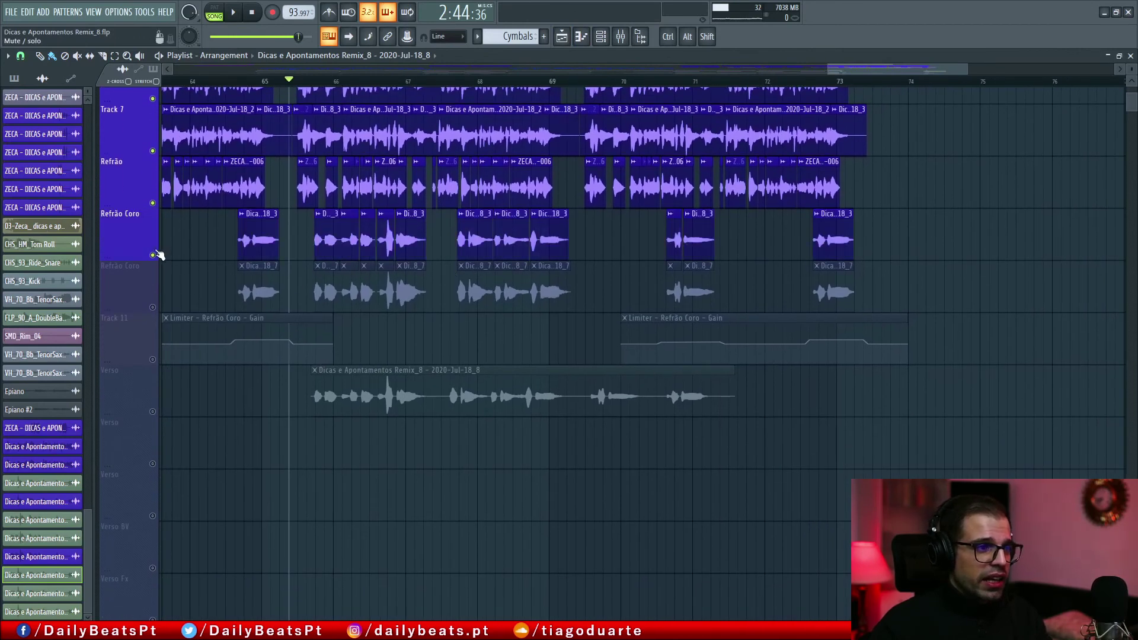
click(153, 308)
right_click(463, 389)
key(space)
scroll(391, 406, up, 3)
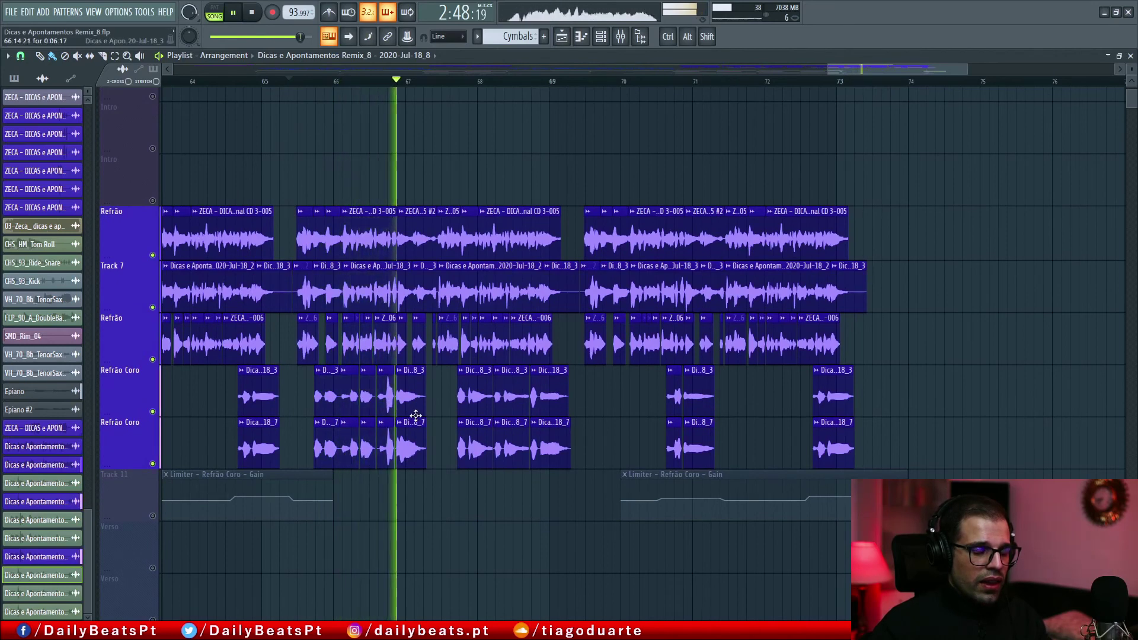
key(space)
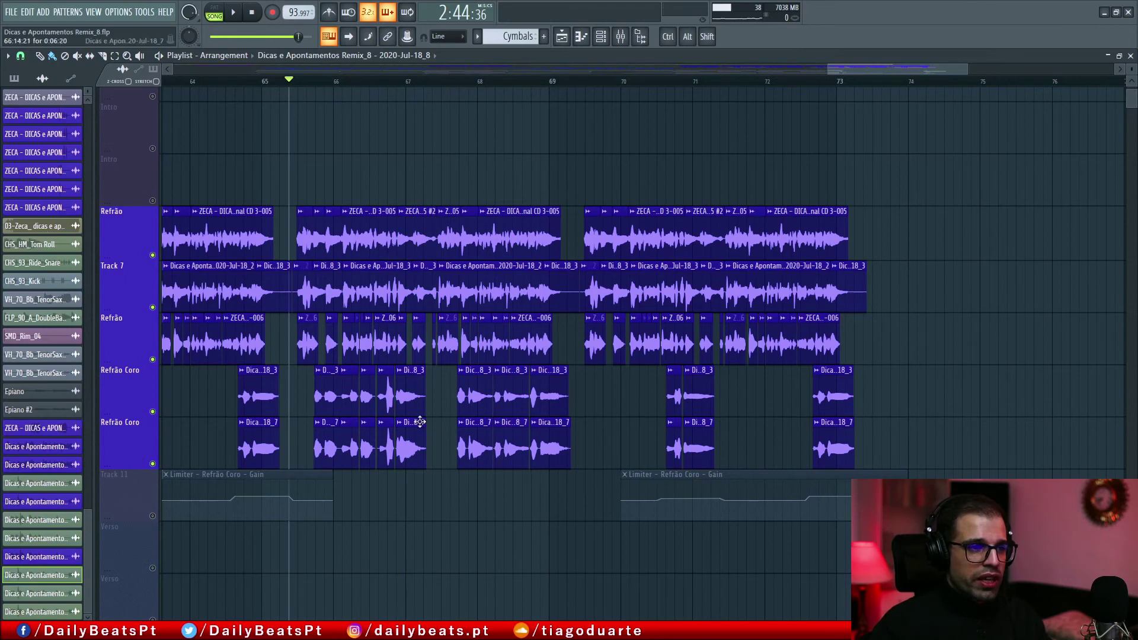
- Move the playback position to the start of bar 65 and choose a snap-to-grid setting for the Playlist
click(261, 83)
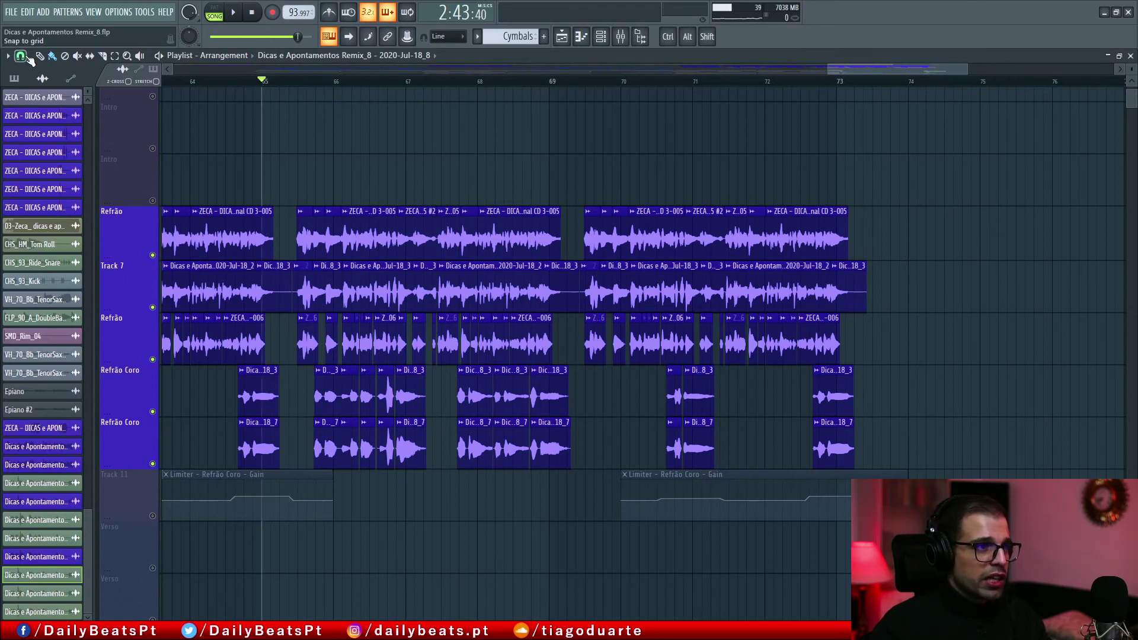
click(21, 56)
click(37, 238)
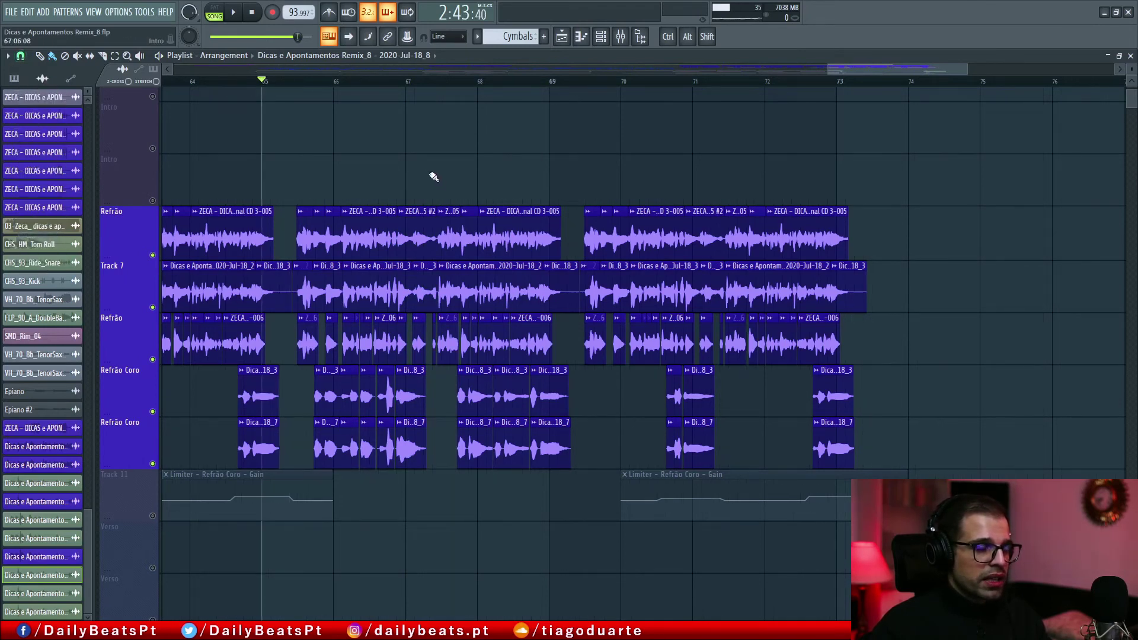
drag(425, 161, 452, 165)
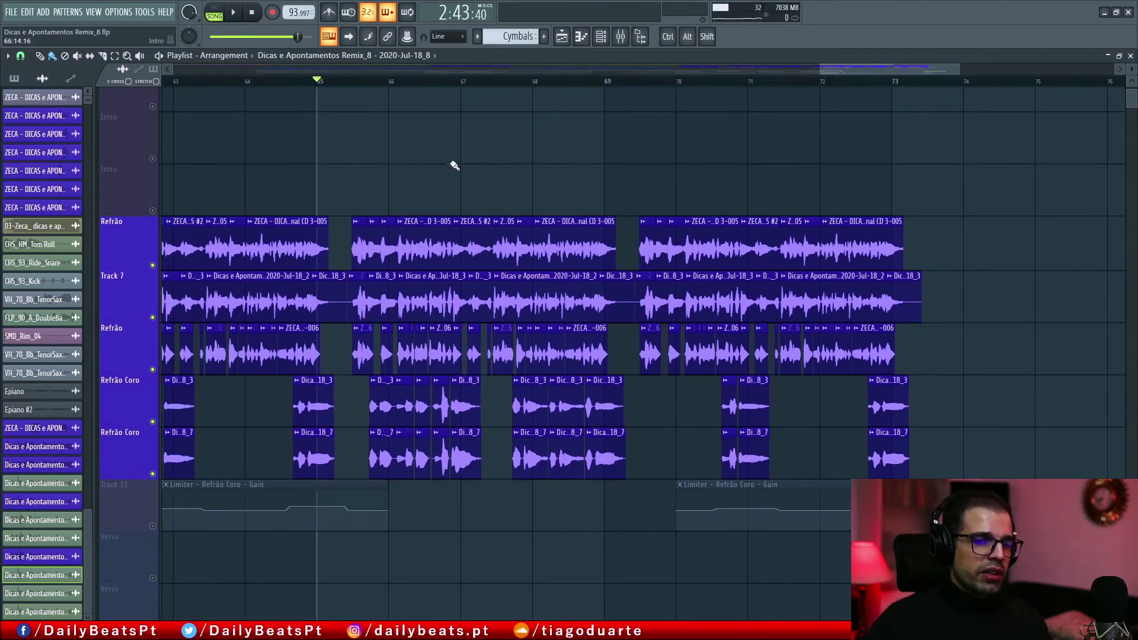